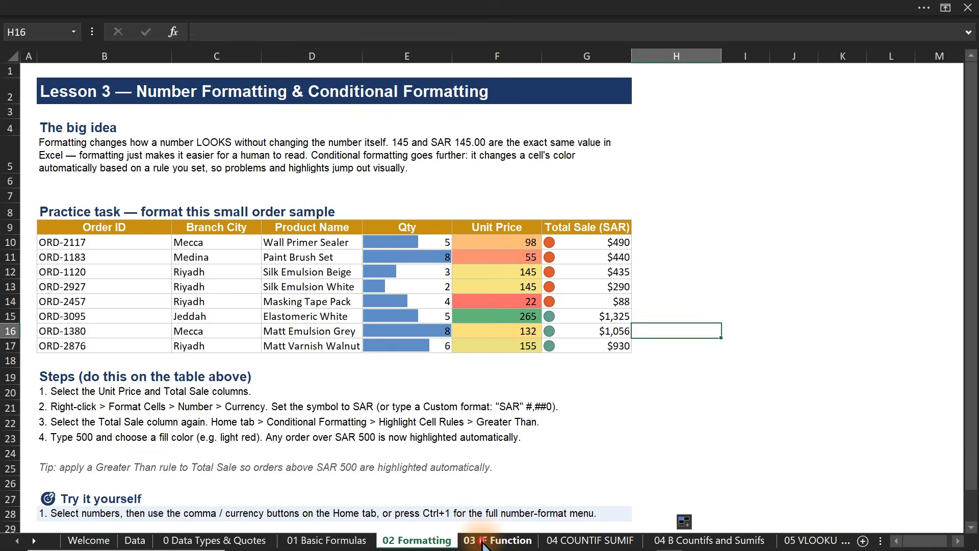
Step: Look over the 03 IF Function, Welcome and Data sheets to see how the practice workbook is built
{"action": "left_click", "coordinate": [482, 542]}
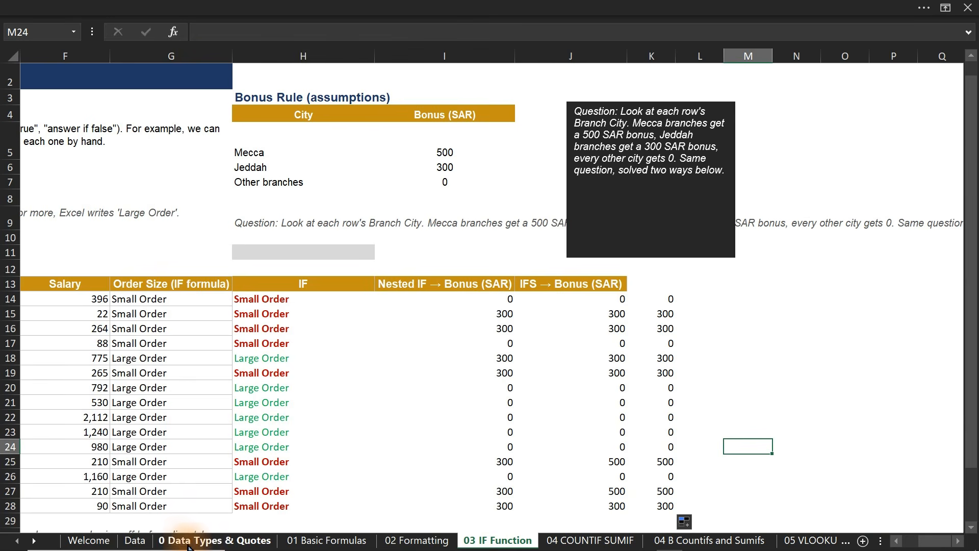
{"action": "left_click", "coordinate": [91, 541]}
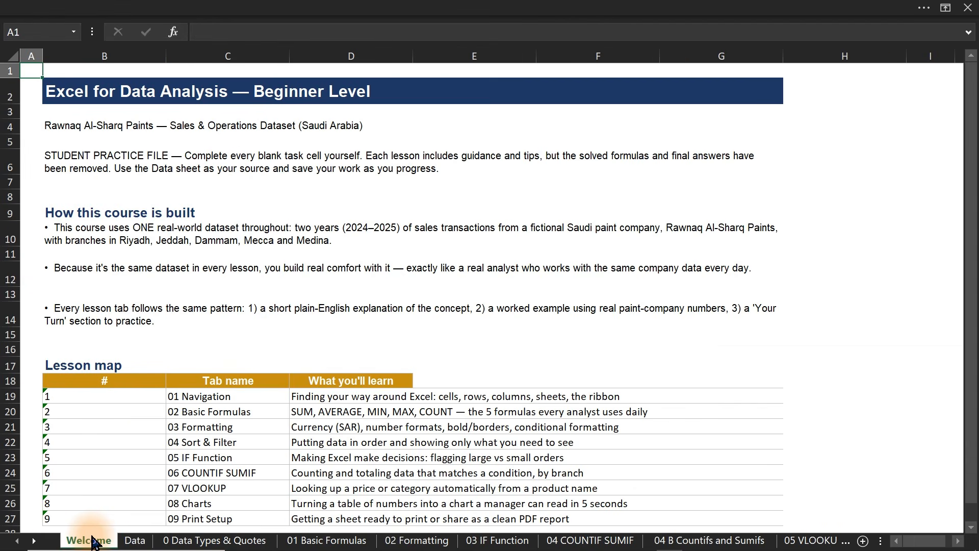
{"action": "left_click", "coordinate": [74, 95]}
{"action": "left_click_drag", "start_coordinate": [105, 118], "coordinate": [359, 453]}
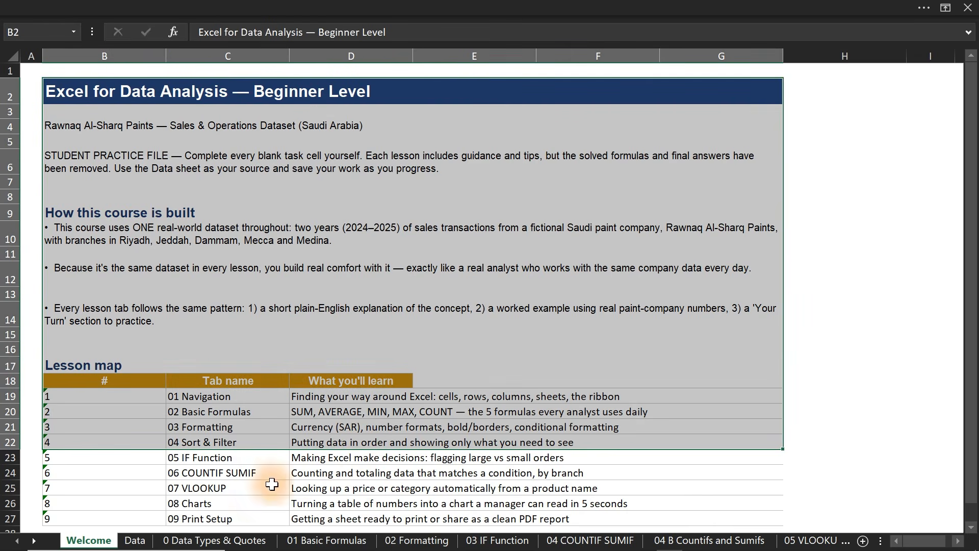
{"action": "left_click", "coordinate": [135, 540]}
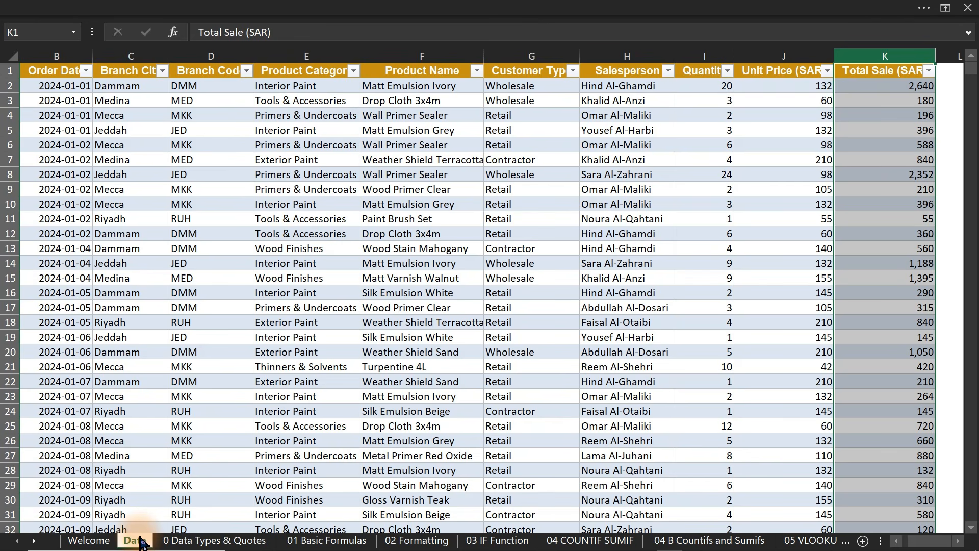
Step: Open the 0 Data Types & Quotes sheet and read the big idea section at its start
{"action": "left_click", "coordinate": [171, 542]}
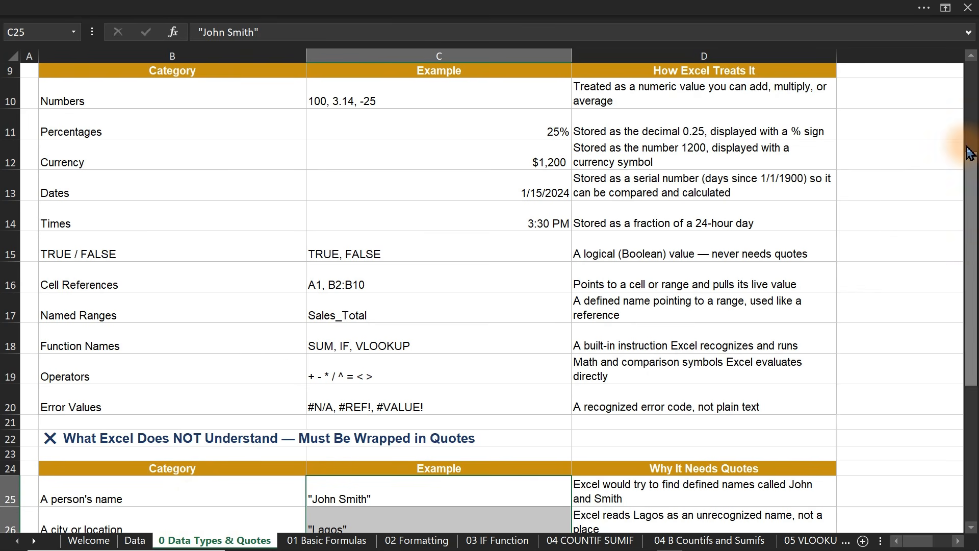
{"action": "left_click_drag", "start_coordinate": [971, 283], "coordinate": [969, 175]}
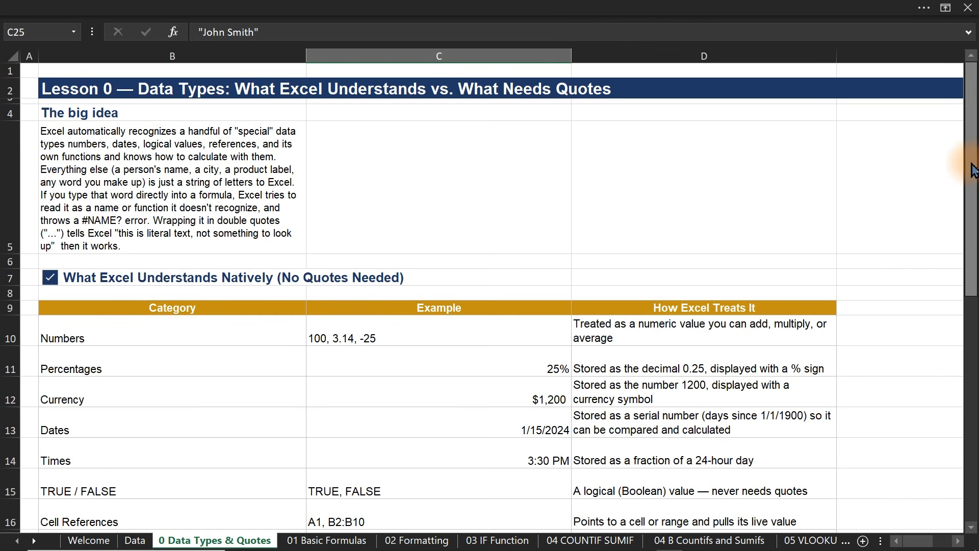
{"action": "mouse_move", "coordinate": [968, 176]}
{"action": "left_mouse_down"}
{"action": "mouse_move", "coordinate": [958, 236]}
{"action": "mouse_move", "coordinate": [973, 395]}
{"action": "mouse_move", "coordinate": [971, 161]}
{"action": "left_mouse_up"}
{"action": "left_click", "coordinate": [322, 541]}
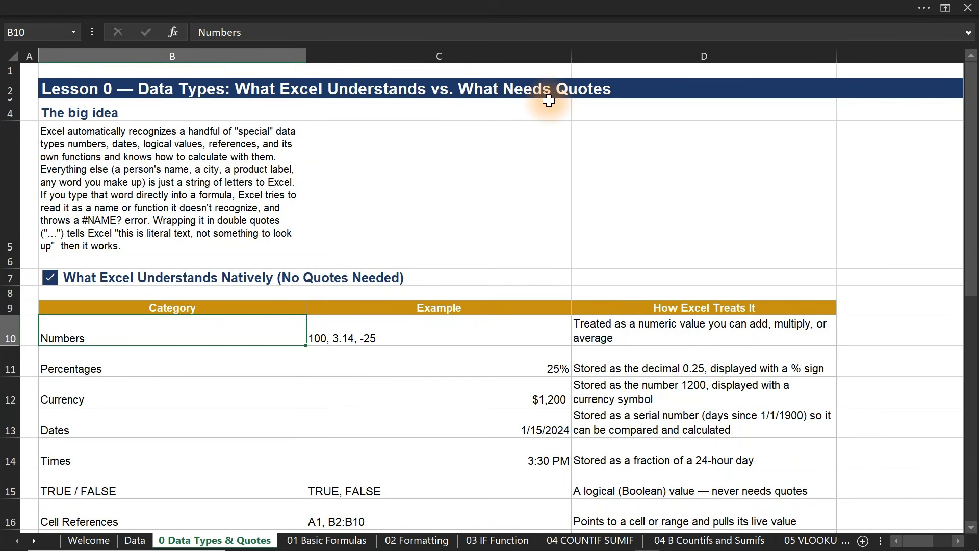
Step: Read through the Category column of the natively understood data types, from Numbers to Error Values
{"action": "left_click_drag", "start_coordinate": [972, 146], "coordinate": [972, 211]}
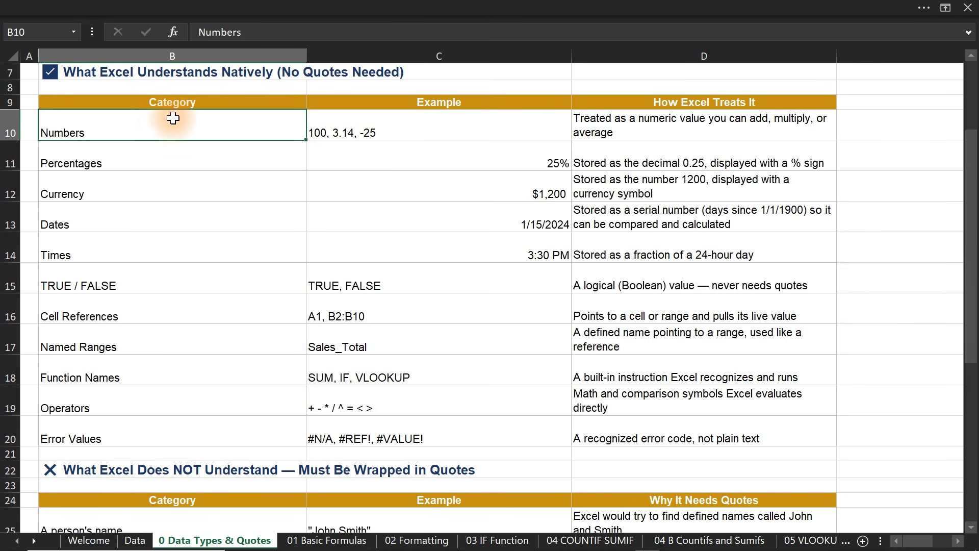
{"action": "left_click", "coordinate": [419, 112]}
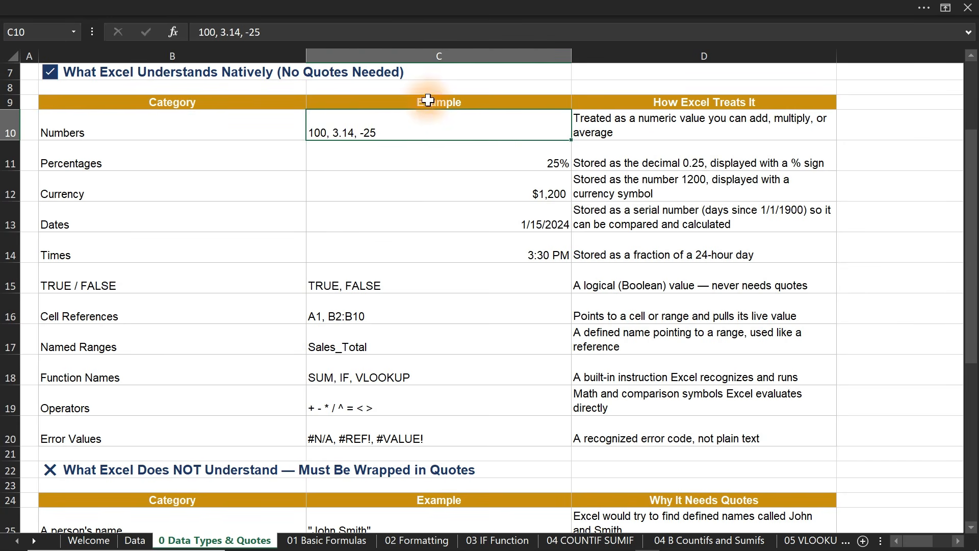
{"action": "left_click", "coordinate": [661, 114]}
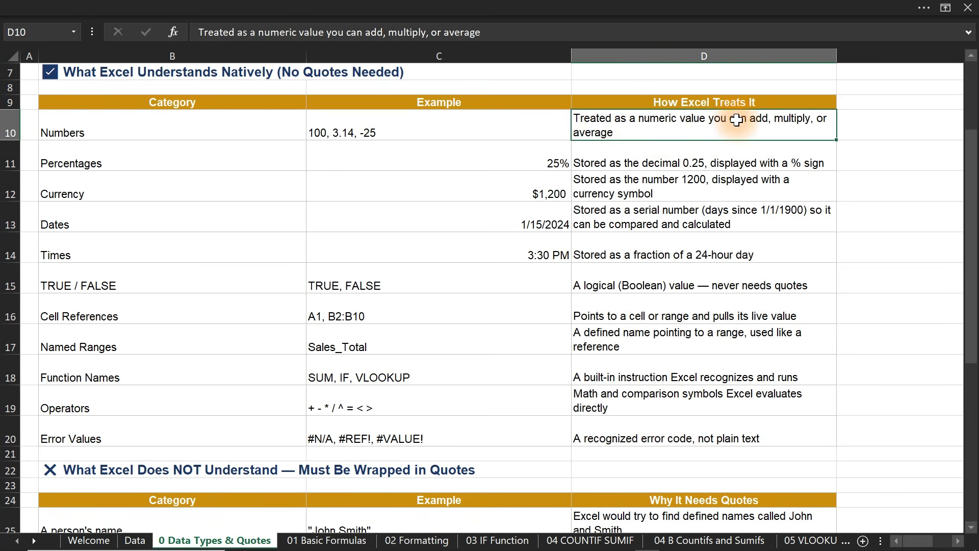
{"action": "left_click", "coordinate": [160, 130]}
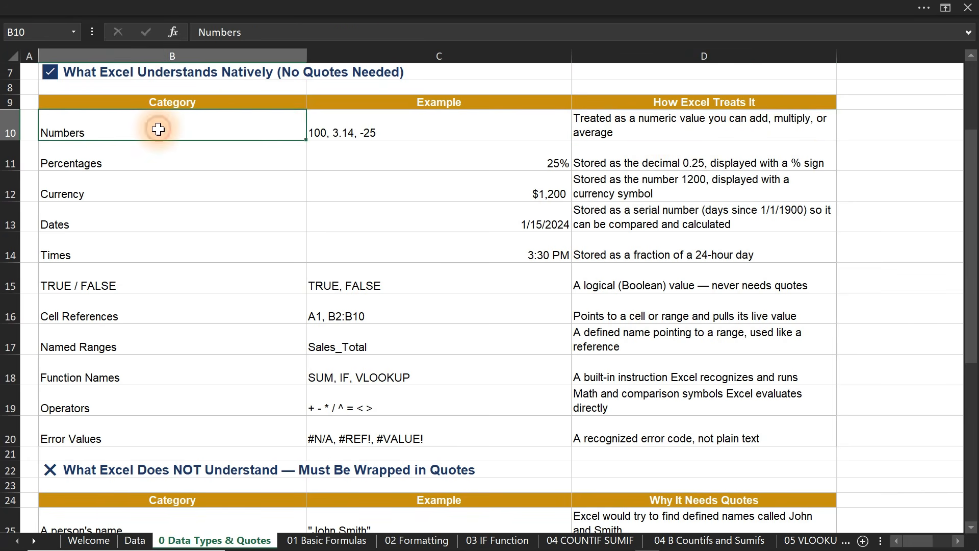
{"action": "key", "text": "Down"}
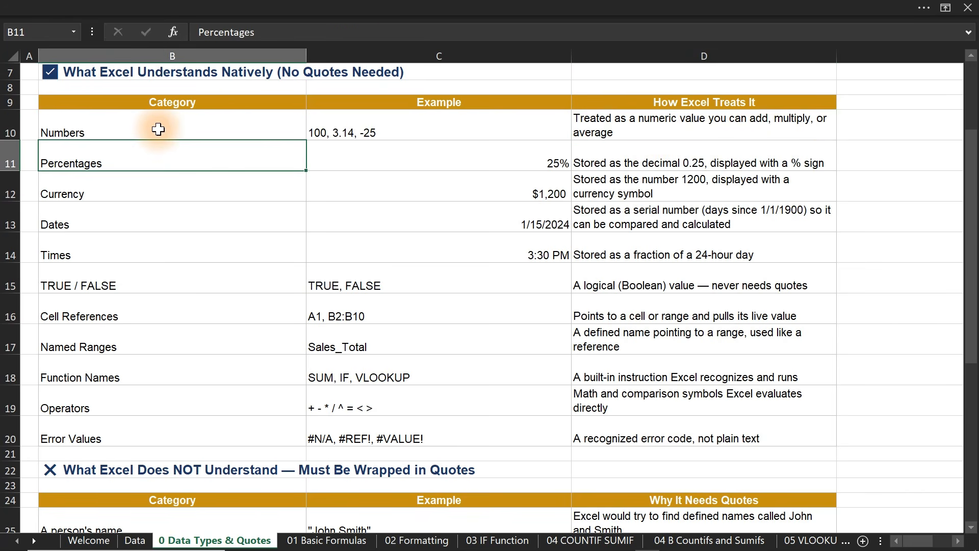
{"action": "key", "text": "Down"}
{"action": "key", "text": "Down"}
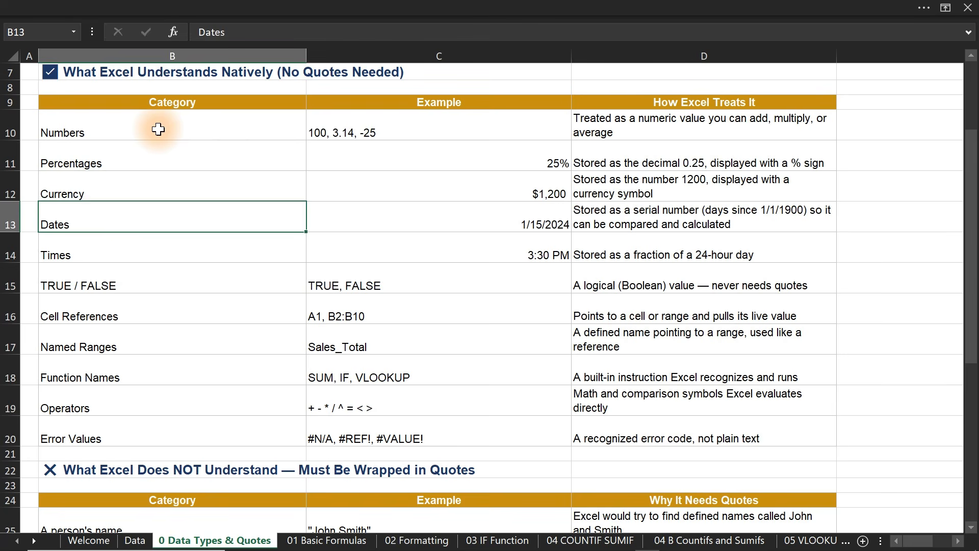
{"action": "key", "text": "Down"}
{"action": "key", "text": "Down"}
{"action": "key", "text": "Down"}
{"action": "key", "text": "Down"}
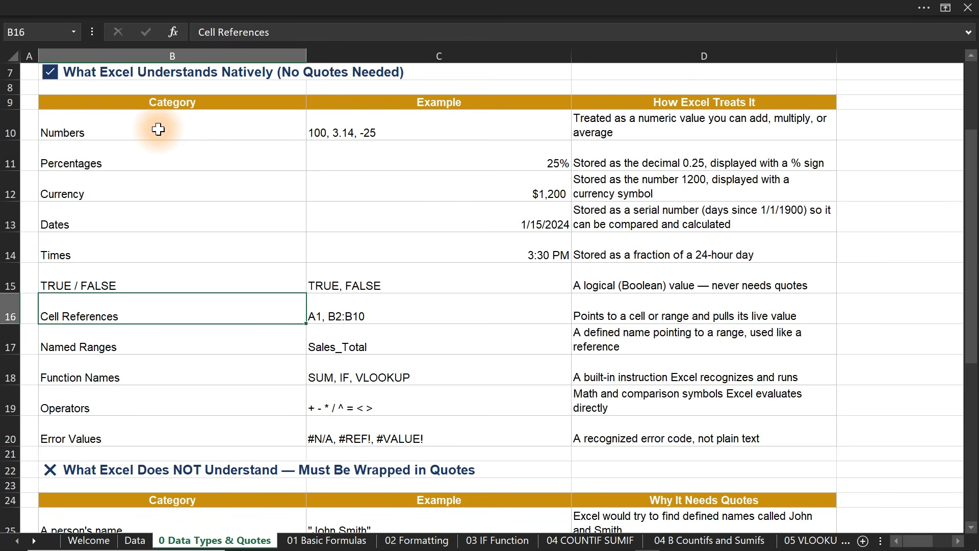
{"action": "key", "text": "Down"}
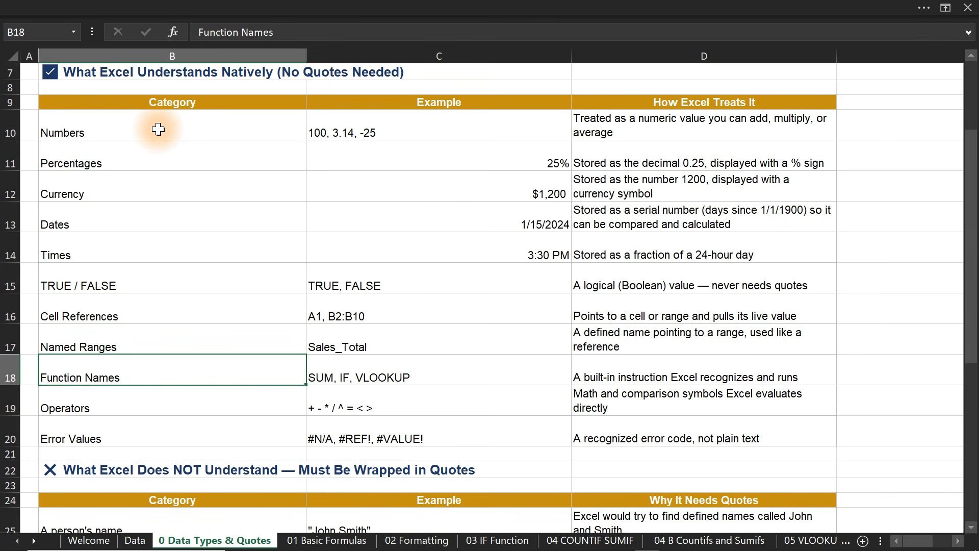
{"action": "key", "text": "Down"}
{"action": "key", "text": "Down"}
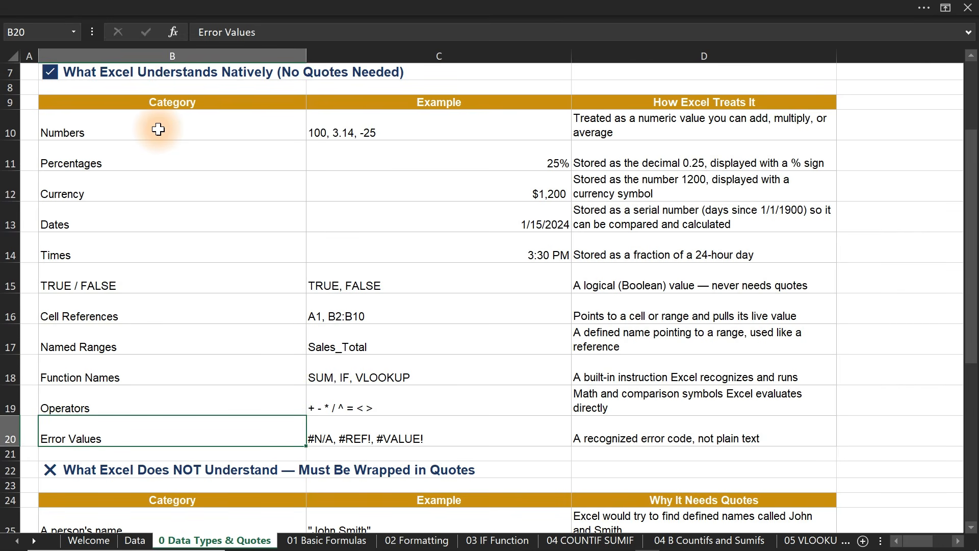
Step: Review the Example and How Excel Treats It columns for the natively understood types in rows 10 to 20
{"action": "left_click", "coordinate": [407, 125]}
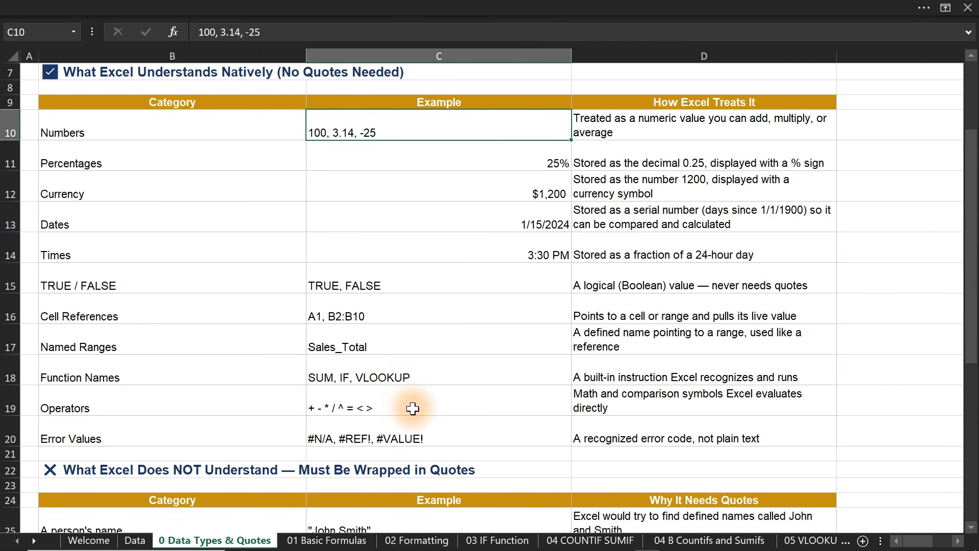
{"action": "left_click_drag", "start_coordinate": [439, 122], "coordinate": [433, 437]}
{"action": "left_click", "coordinate": [664, 116]}
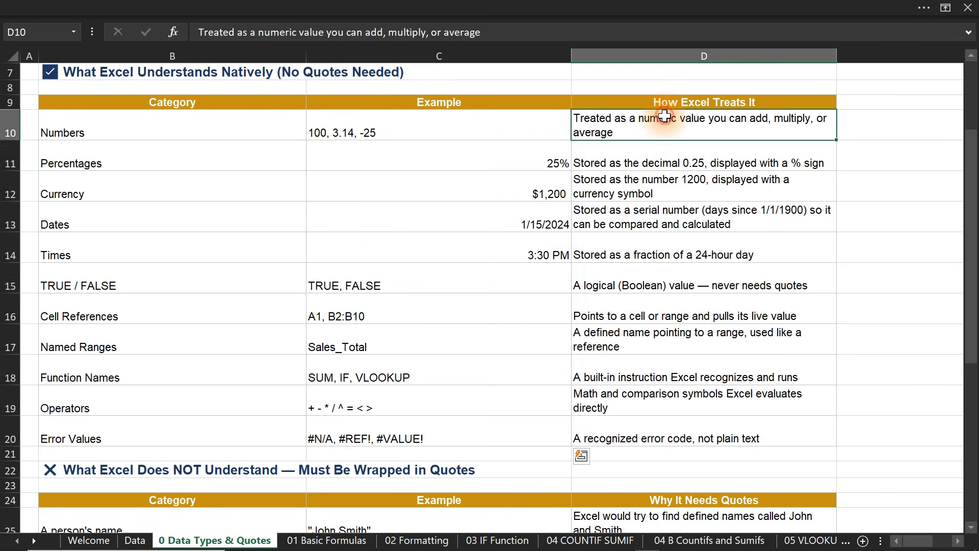
{"action": "left_click_drag", "start_coordinate": [664, 116], "coordinate": [671, 428]}
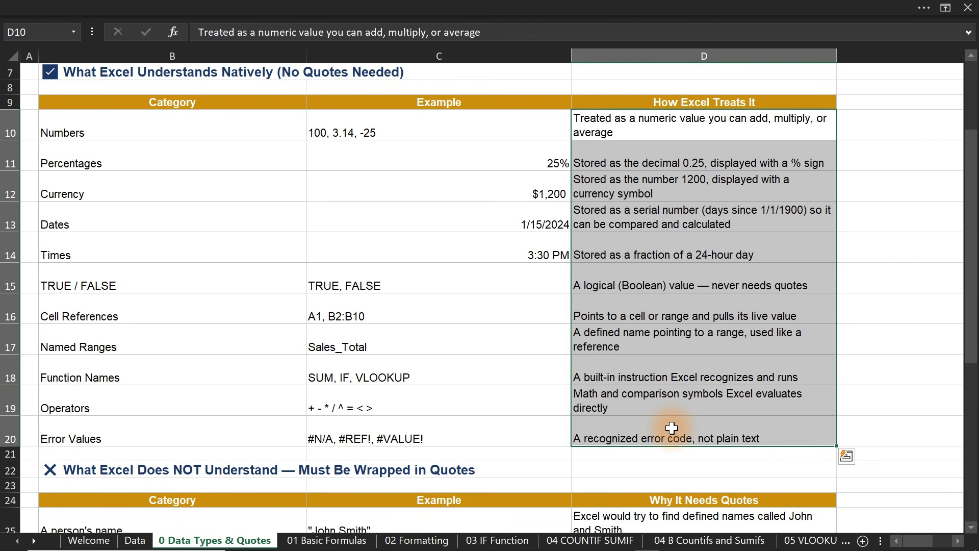
{"action": "left_click", "coordinate": [522, 383]}
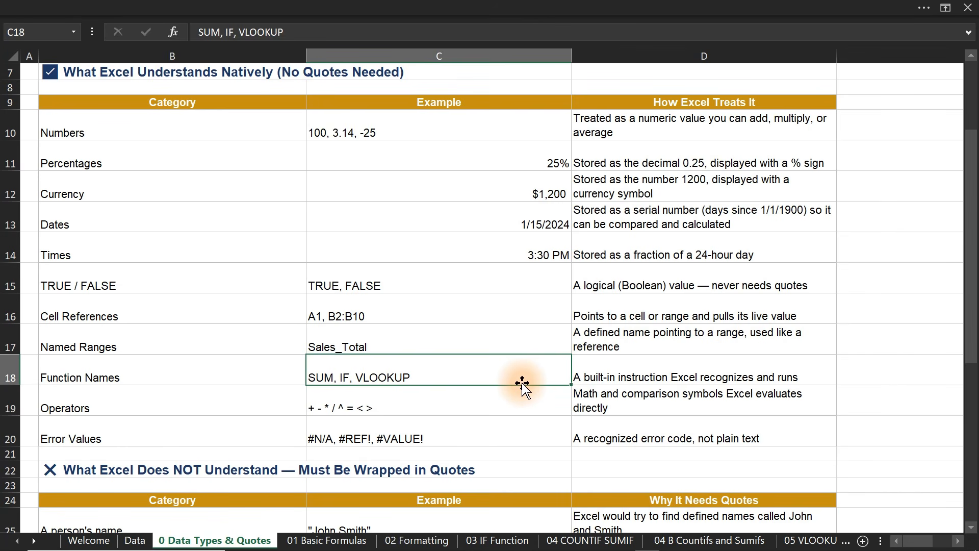
Step: Examine the must-be-quoted categories and examples, from a person's name through a day or month spelled out
{"action": "left_click_drag", "start_coordinate": [971, 201], "coordinate": [975, 342]}
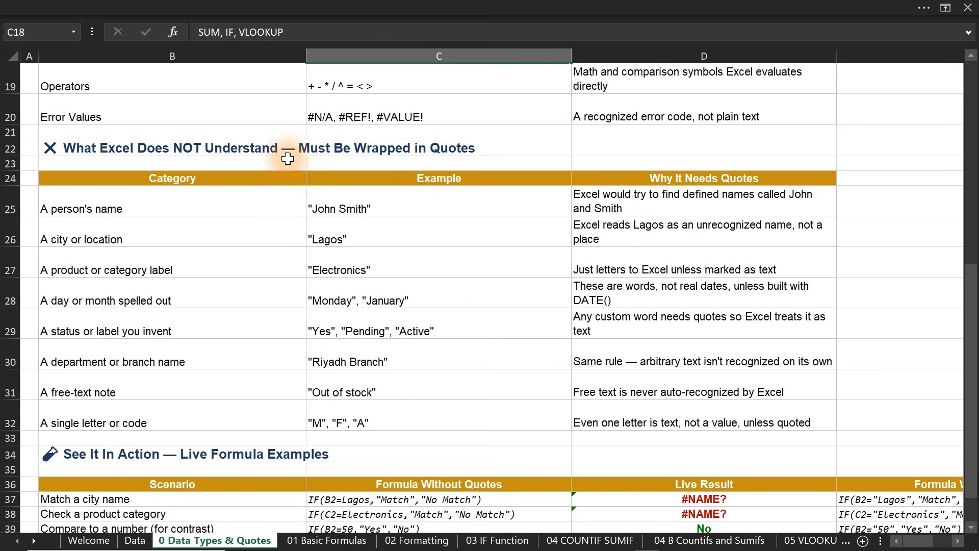
{"action": "left_click", "coordinate": [185, 203]}
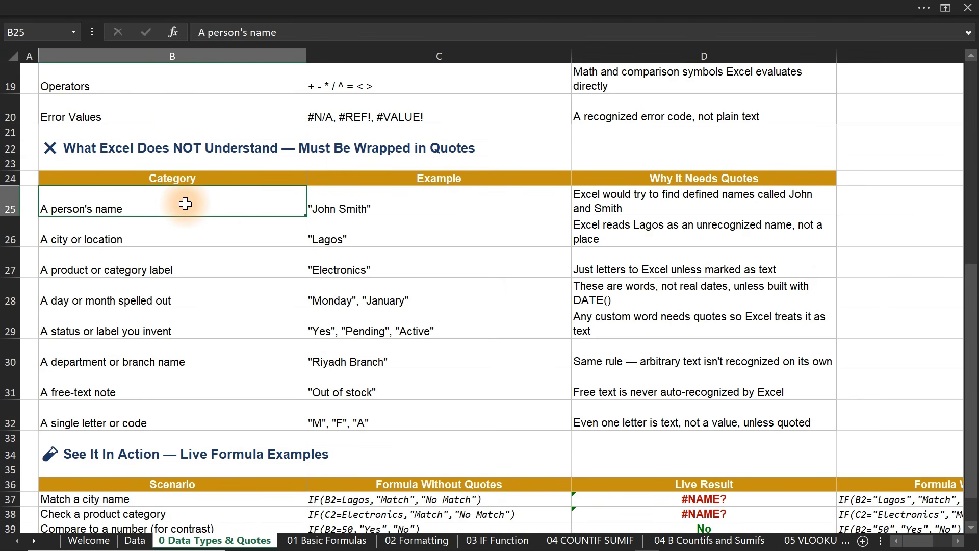
{"action": "left_click", "coordinate": [171, 243]}
{"action": "left_click", "coordinate": [350, 237]}
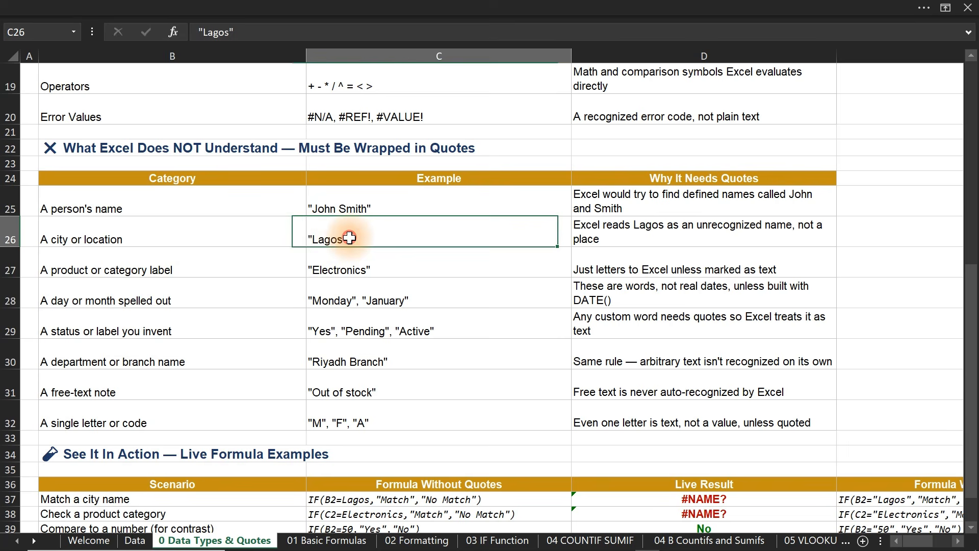
{"action": "left_click", "coordinate": [179, 283]}
{"action": "left_click", "coordinate": [233, 262]}
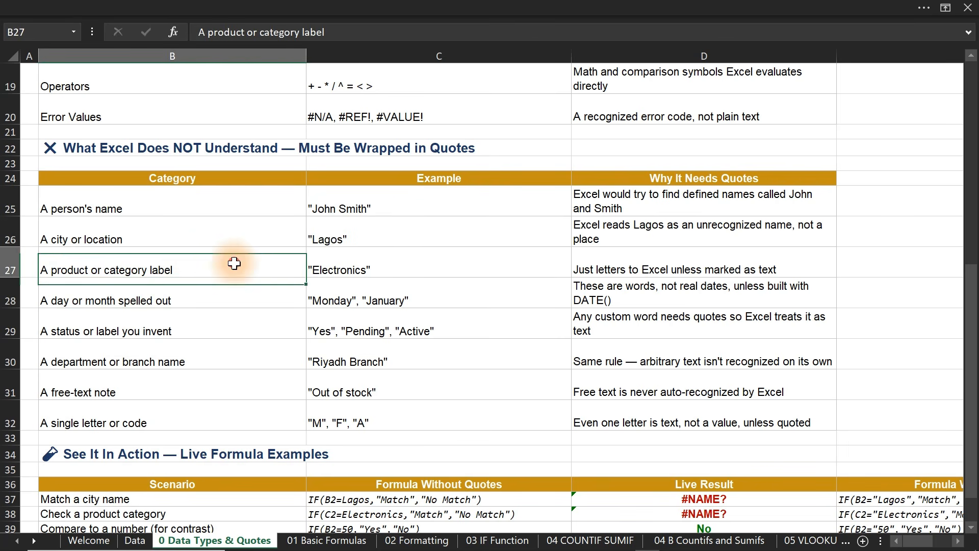
{"action": "left_click", "coordinate": [371, 260]}
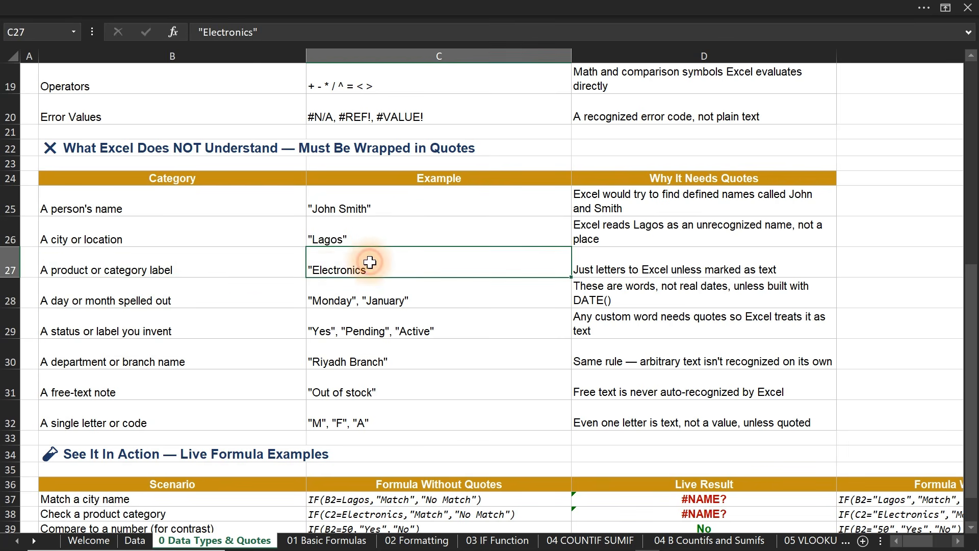
{"action": "left_click", "coordinate": [214, 297]}
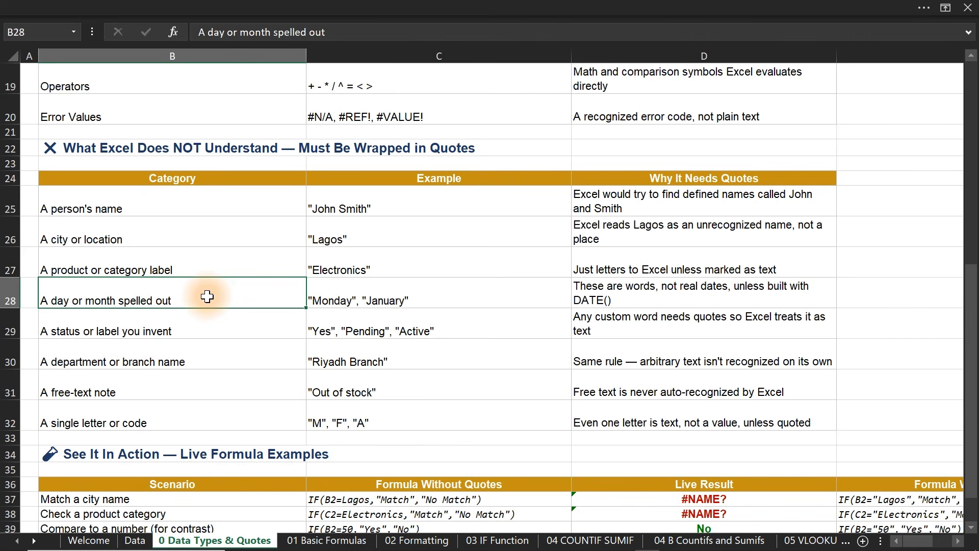
{"action": "left_click", "coordinate": [334, 297]}
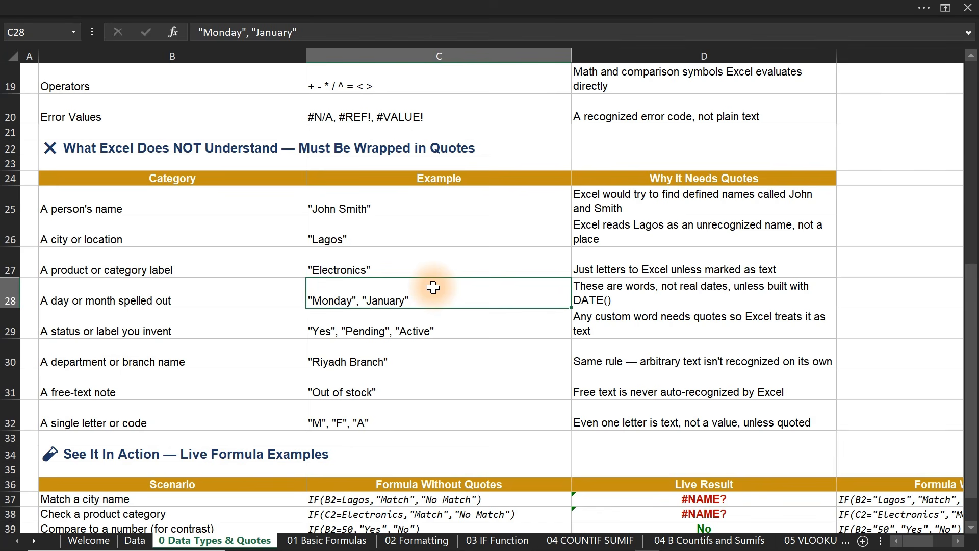
Step: Examine the remaining must-be-quoted categories, from invented status labels to single letters, and the Why It Needs Quotes column
{"action": "left_click", "coordinate": [192, 335]}
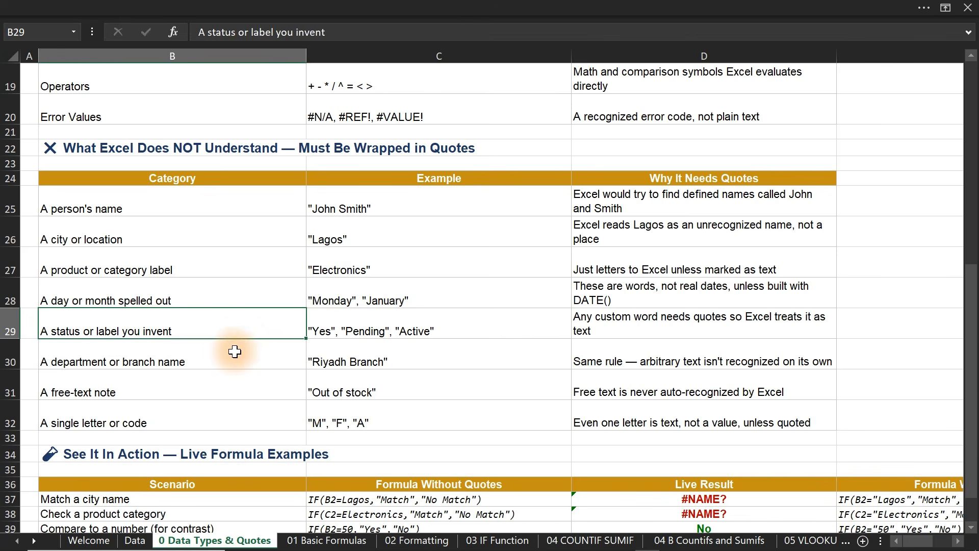
{"action": "left_click", "coordinate": [208, 364]}
{"action": "left_click", "coordinate": [199, 389]}
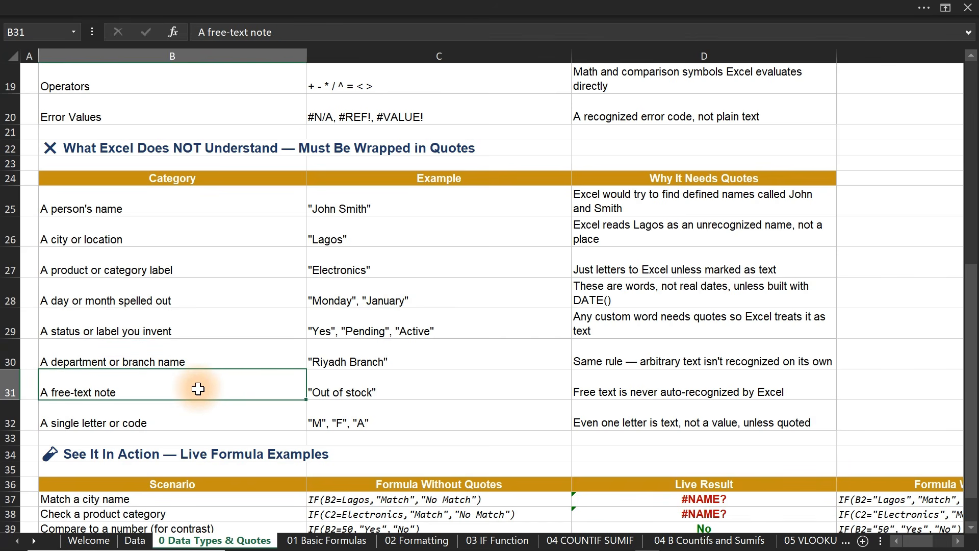
{"action": "left_click", "coordinate": [191, 413]}
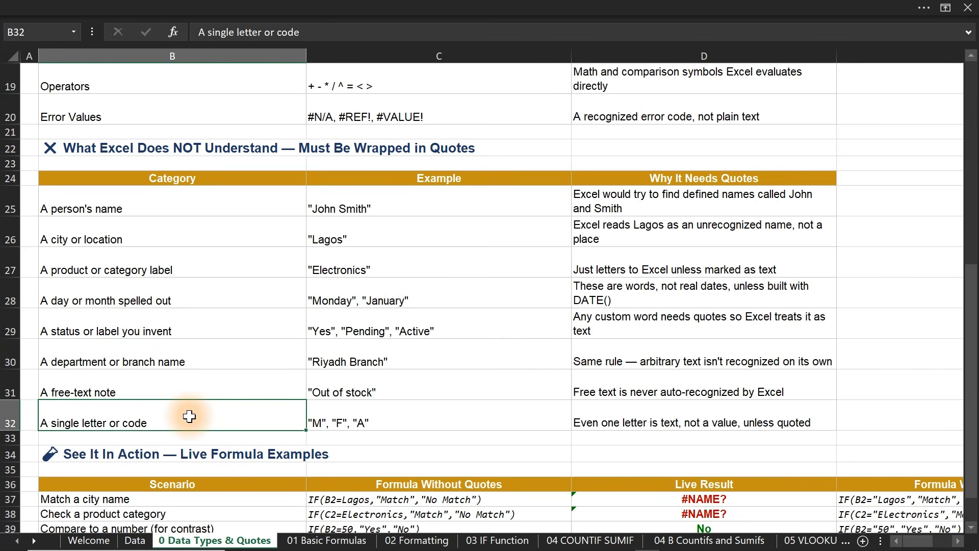
{"action": "left_click", "coordinate": [329, 419]}
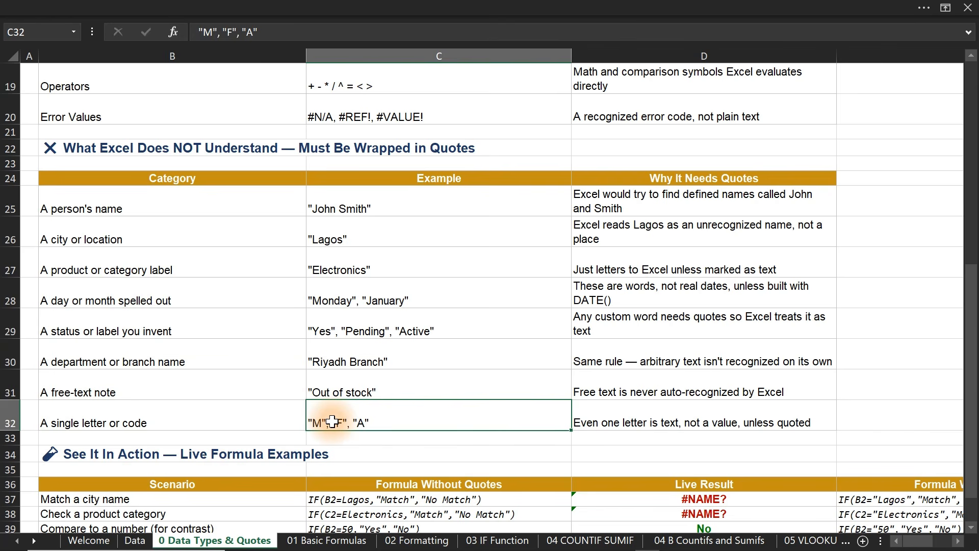
{"action": "left_click_drag", "start_coordinate": [654, 198], "coordinate": [684, 422]}
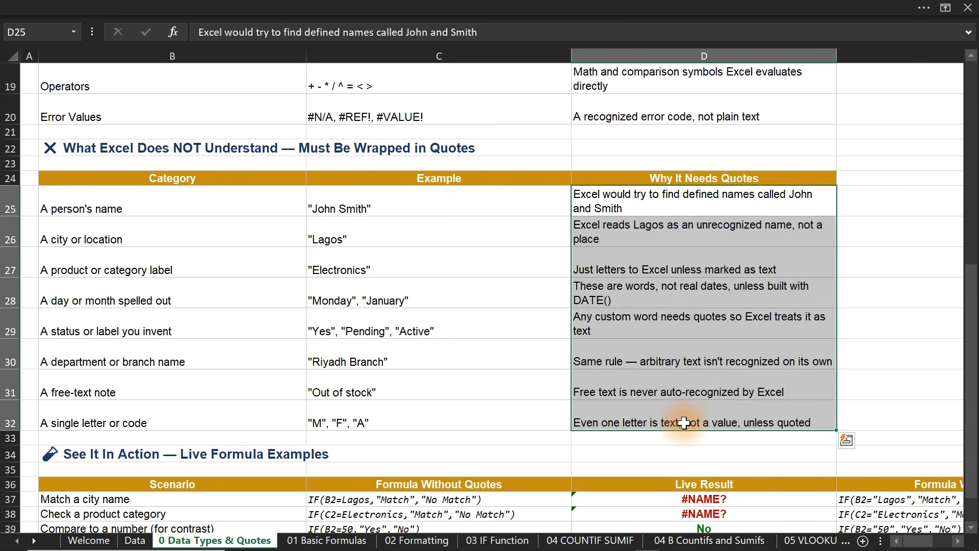
Step: Switch to the Data sheet and view the order table from its header row
{"action": "left_click", "coordinate": [135, 541]}
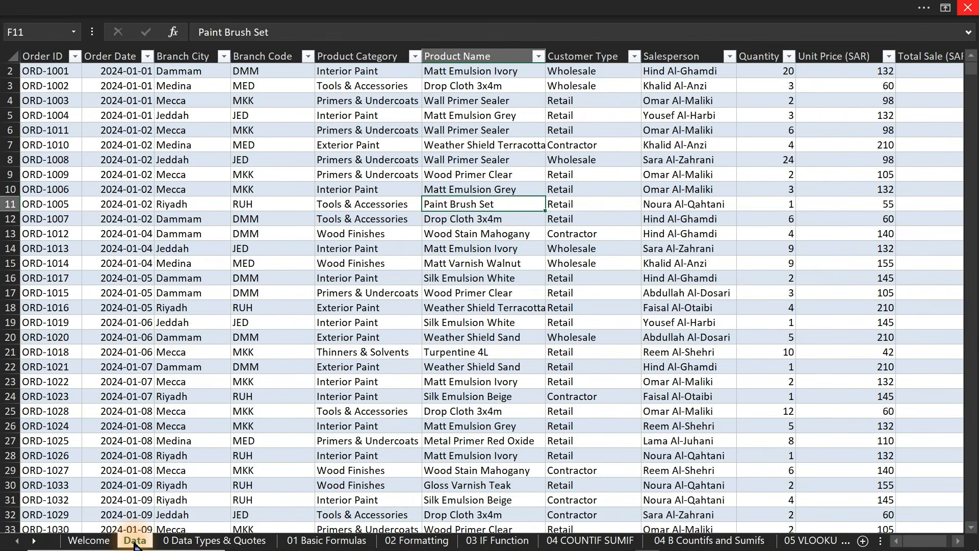
{"action": "left_click", "coordinate": [209, 261]}
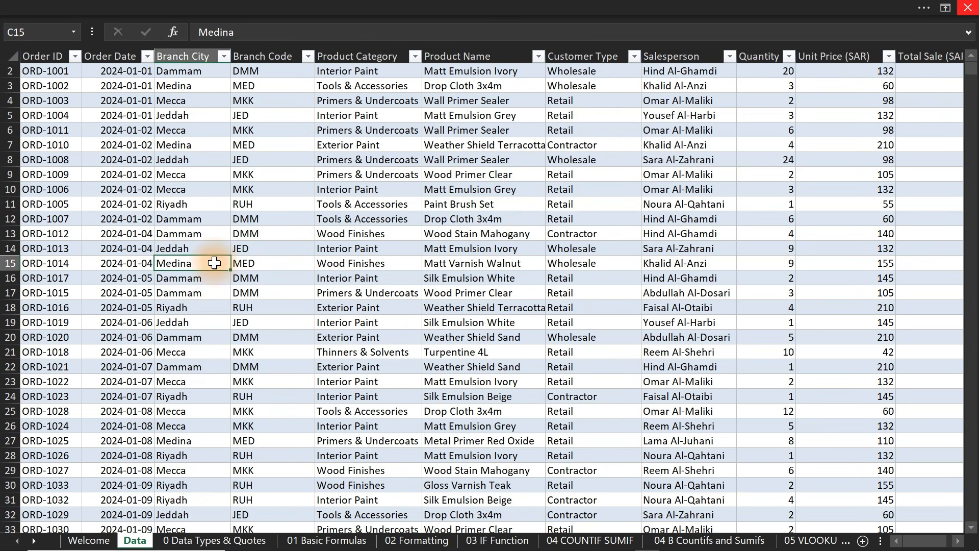
{"action": "scroll", "coordinate": [971, 71], "scroll_direction": "up", "scroll_amount": 1}
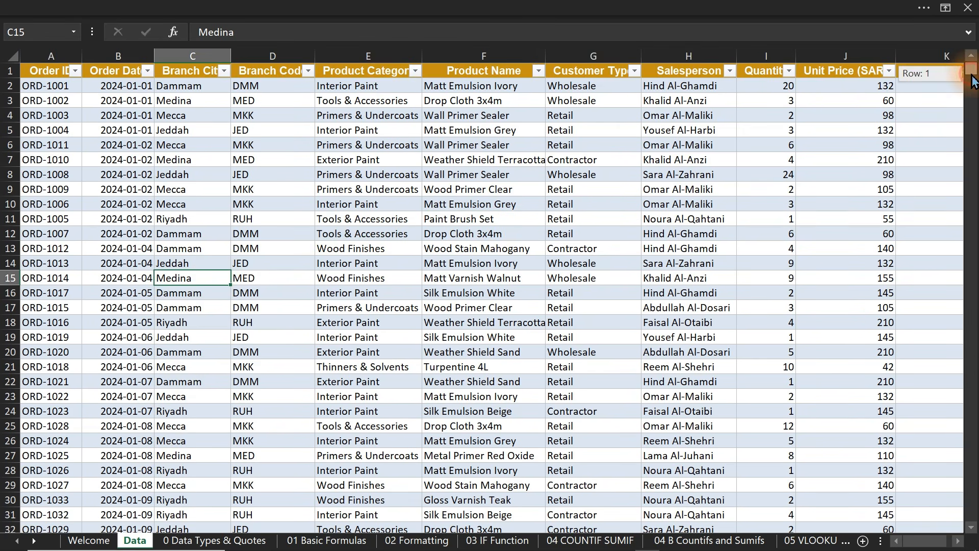
Step: Select the Branch Code column's data in the order table and define the name Branch for it
{"action": "left_click", "coordinate": [347, 171]}
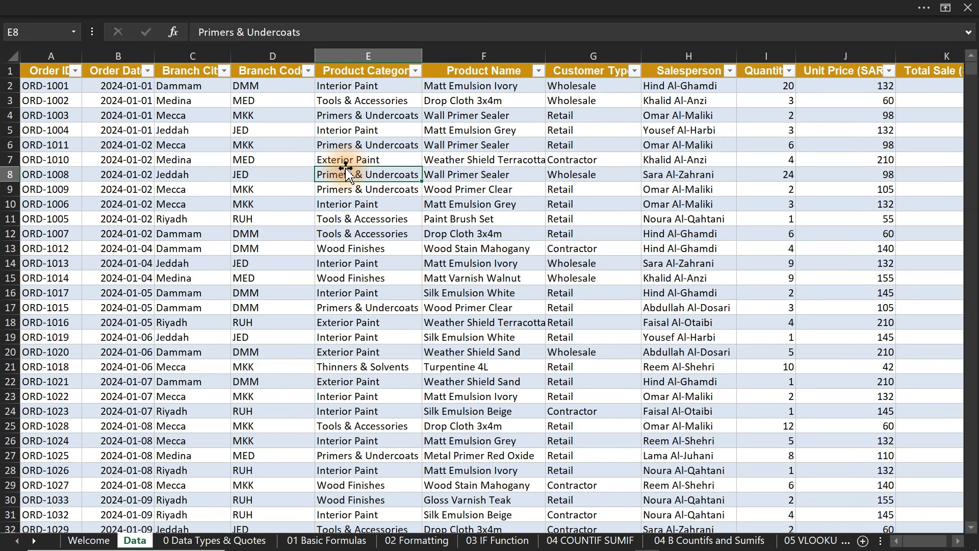
{"action": "left_click", "coordinate": [262, 145]}
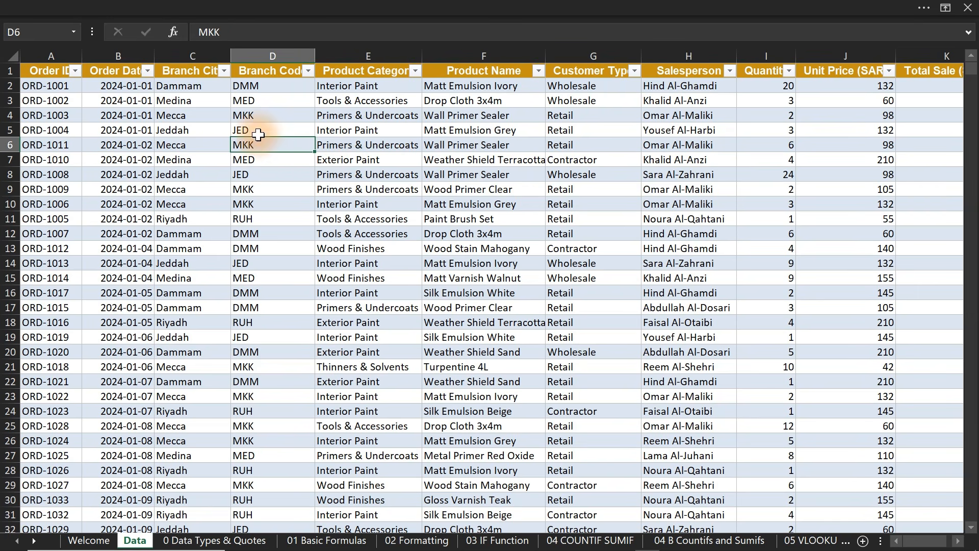
{"action": "left_click", "coordinate": [265, 62]}
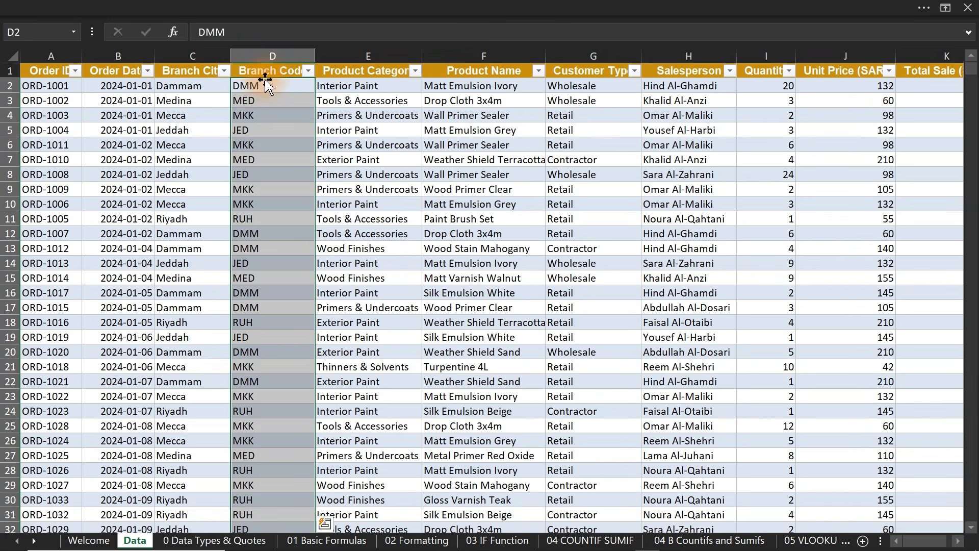
{"action": "left_click", "coordinate": [44, 30]}
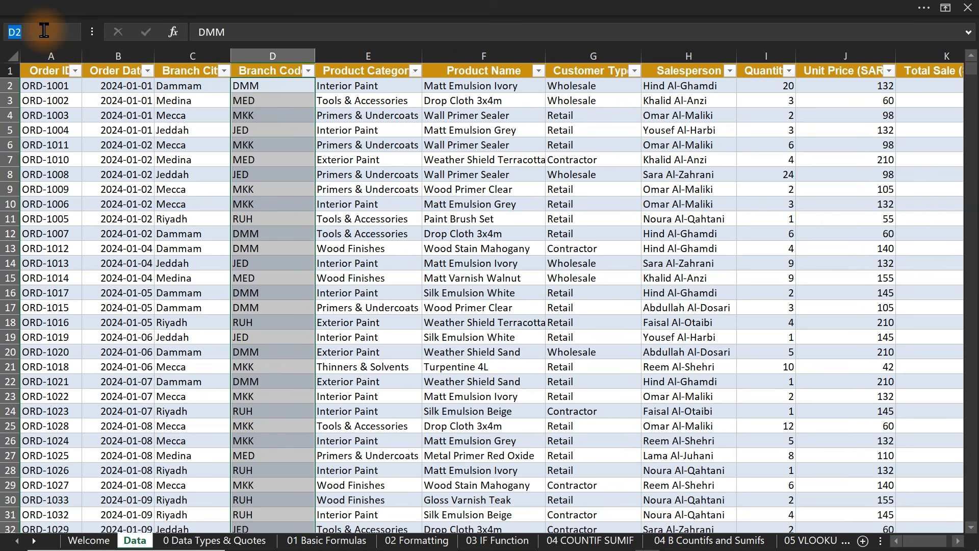
{"action": "type", "text": "Bran"}
{"action": "type", "text": "h"}
{"action": "key", "text": "Escape"}
Step: Jump to the named range Branch from the 04 COUNTIF SUMIF sheet and recall it again on the Data sheet
{"action": "left_click", "coordinate": [590, 541]}
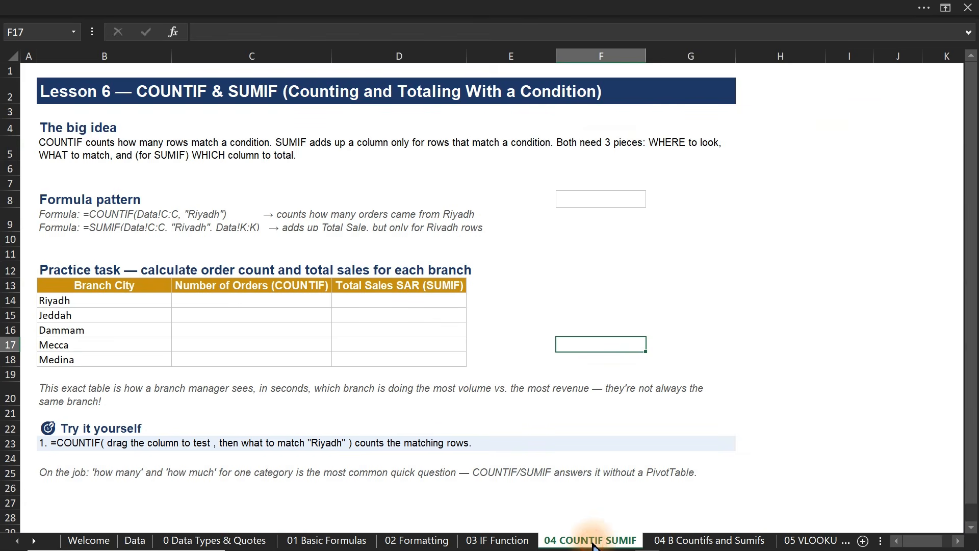
{"action": "left_click", "coordinate": [73, 32]}
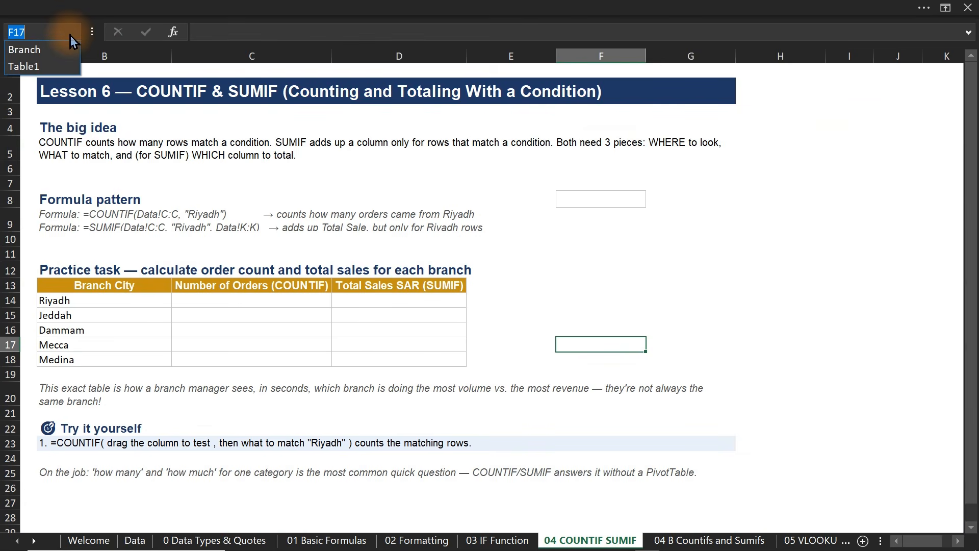
{"action": "left_click", "coordinate": [43, 50]}
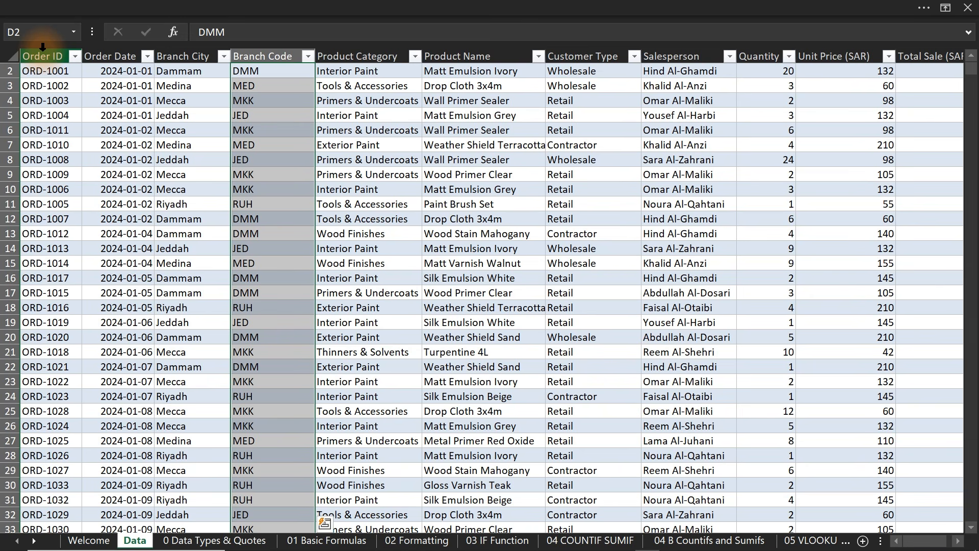
{"action": "left_click", "coordinate": [60, 28]}
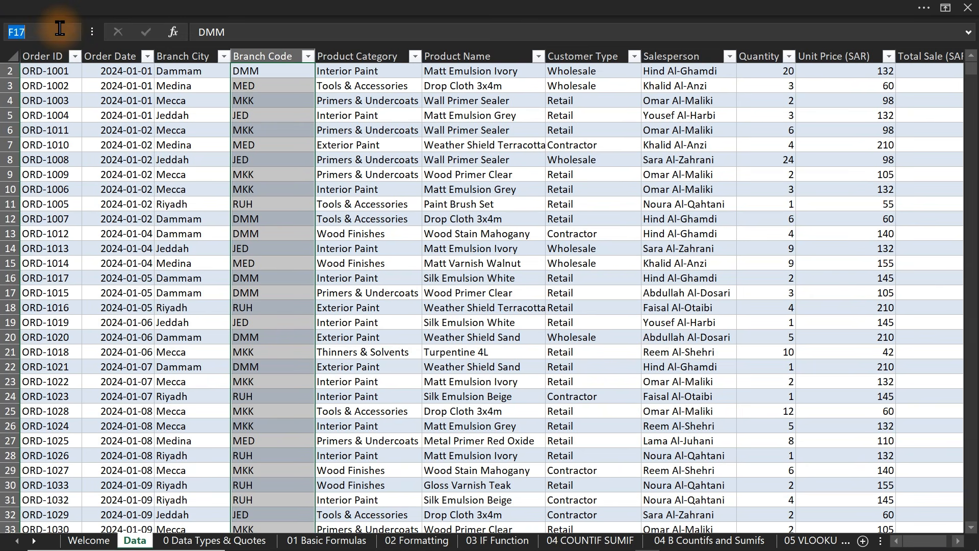
{"action": "left_click", "coordinate": [75, 31]}
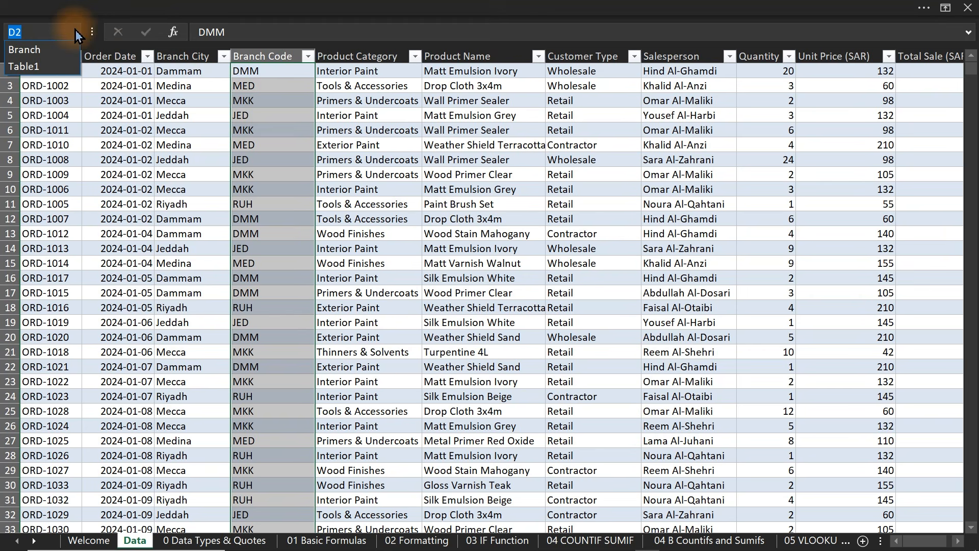
{"action": "left_click", "coordinate": [37, 51]}
{"action": "left_click", "coordinate": [248, 129]}
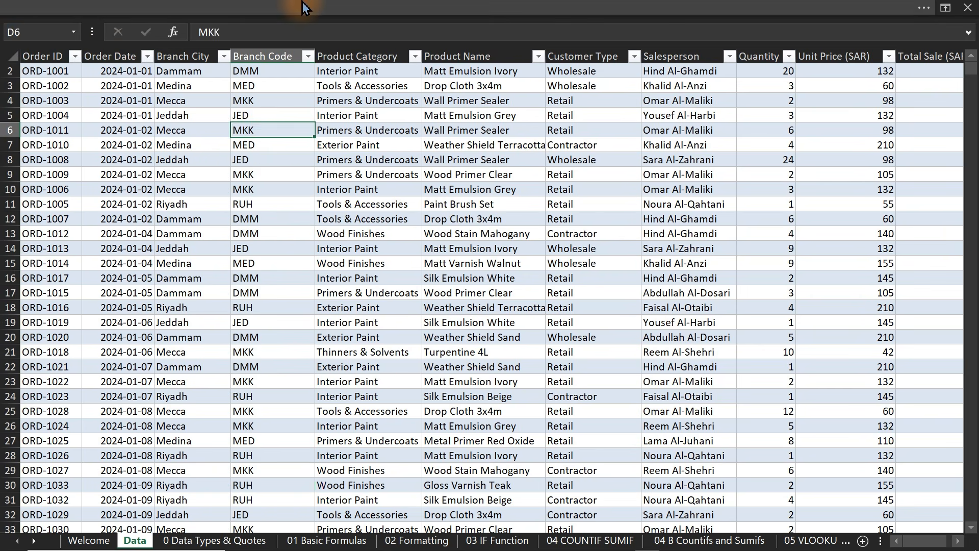
Step: Delete the defined name Branch in the Name Manager and close the manager
{"action": "left_click", "coordinate": [309, 7]}
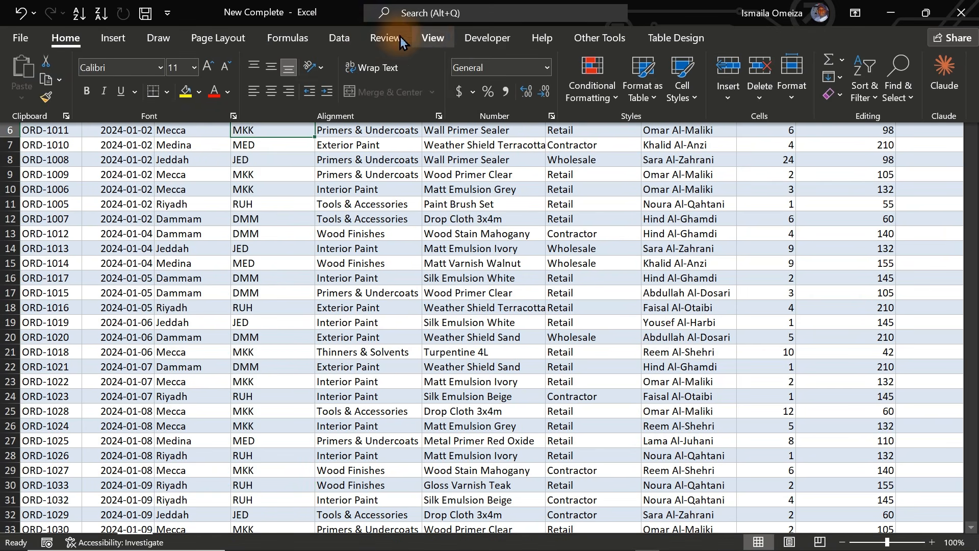
{"action": "left_click", "coordinate": [301, 45]}
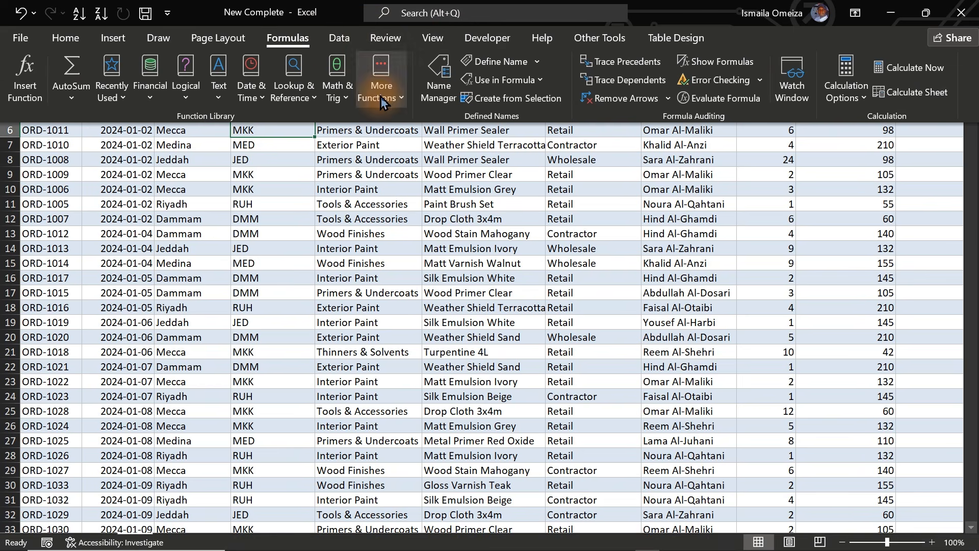
{"action": "left_click", "coordinate": [432, 75]}
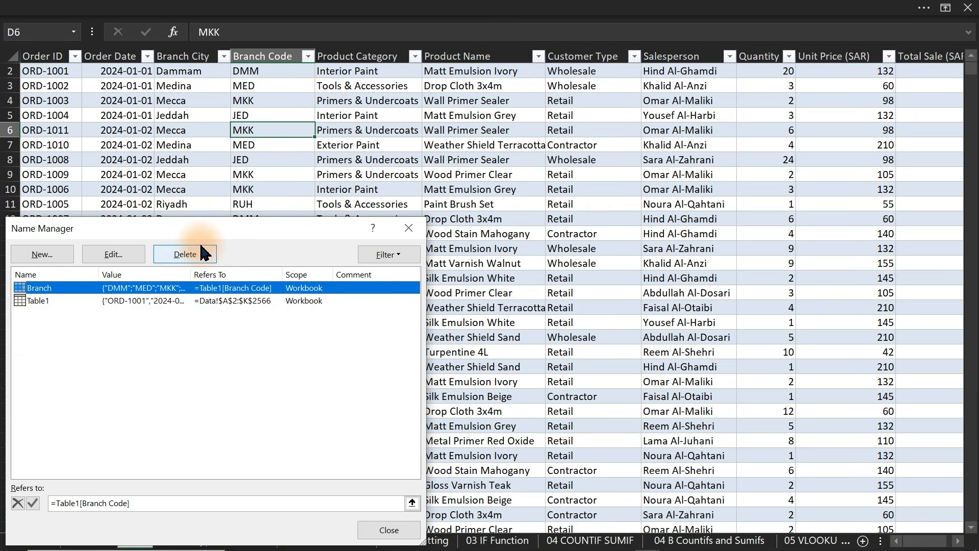
{"action": "left_click_drag", "start_coordinate": [188, 233], "coordinate": [407, 115]}
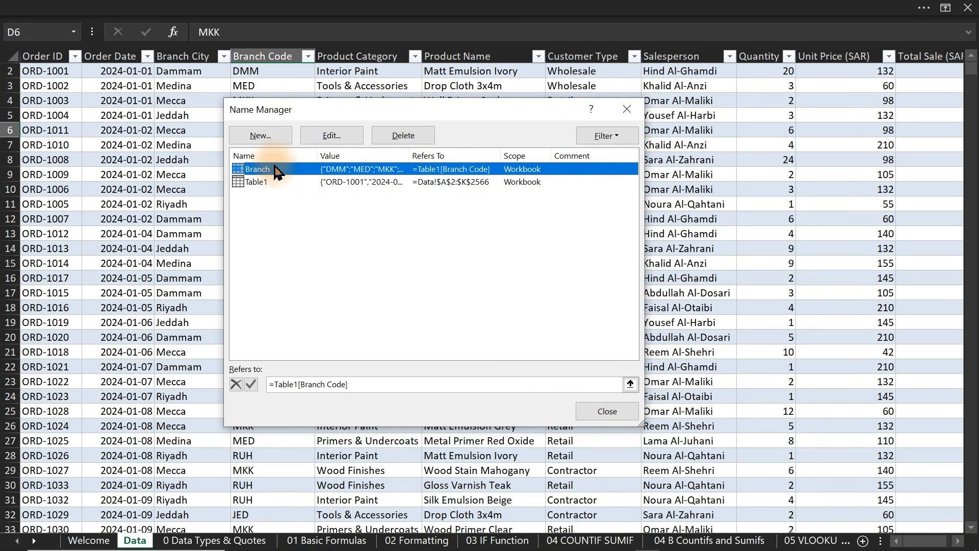
{"action": "left_click", "coordinate": [400, 136]}
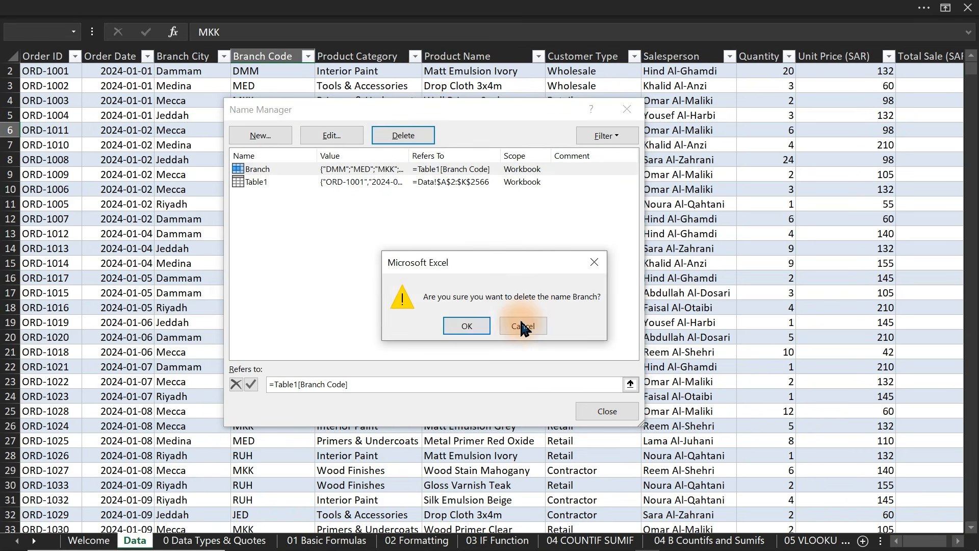
{"action": "left_click", "coordinate": [474, 328]}
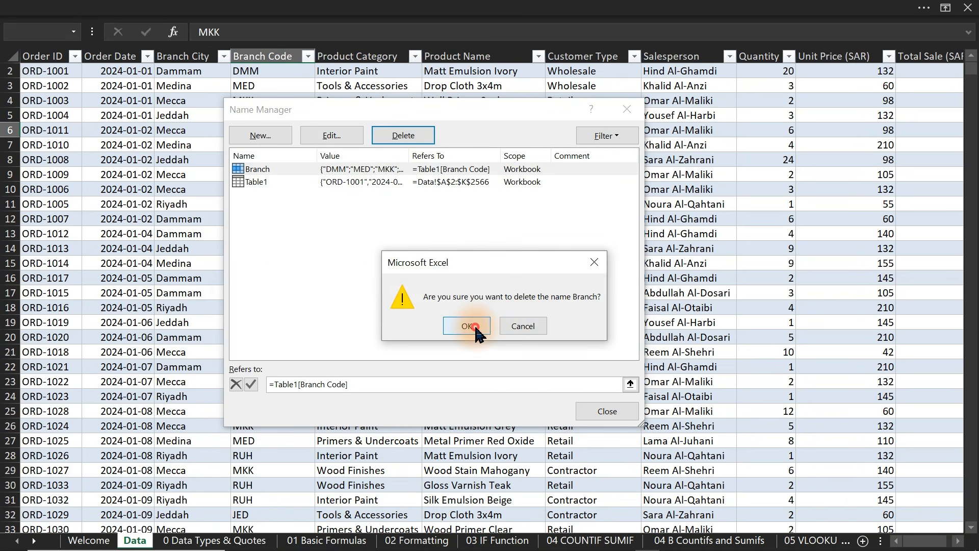
{"action": "left_click", "coordinate": [619, 412]}
{"action": "left_click", "coordinate": [402, 192]}
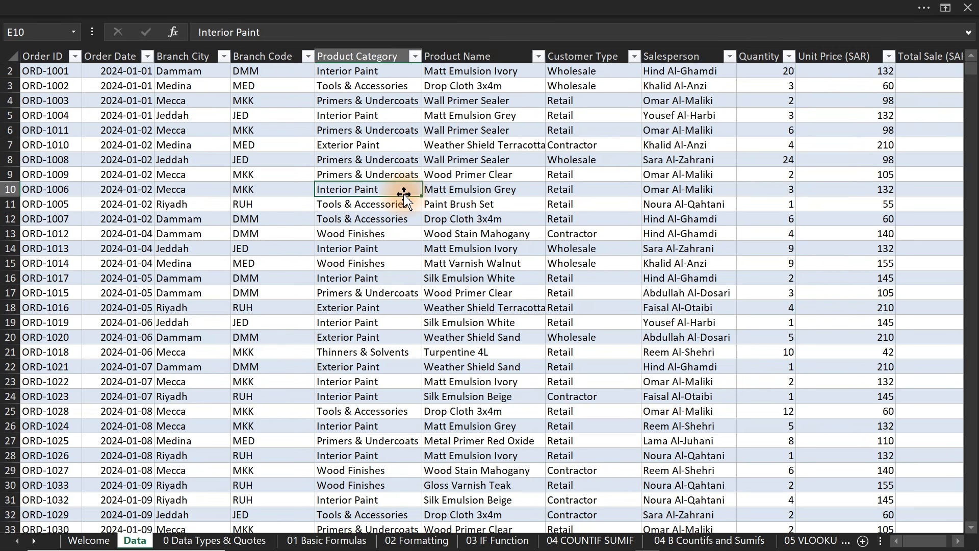
{"action": "left_click", "coordinate": [141, 7]}
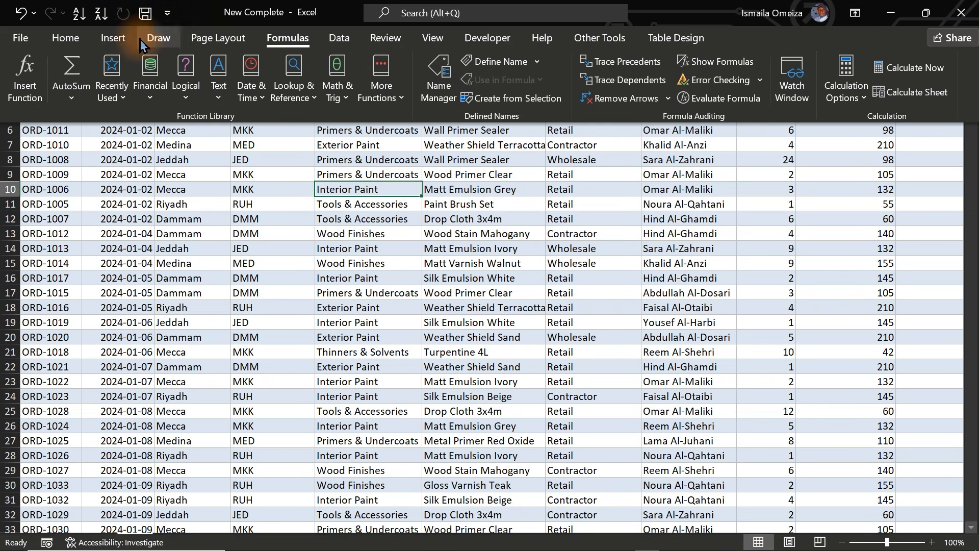
{"action": "left_click", "coordinate": [115, 38]}
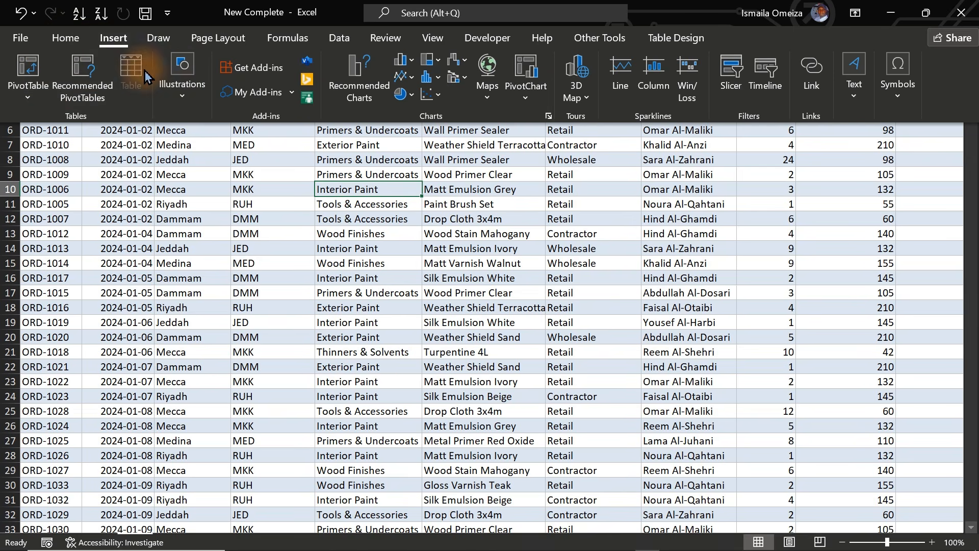
{"action": "left_click", "coordinate": [207, 182]}
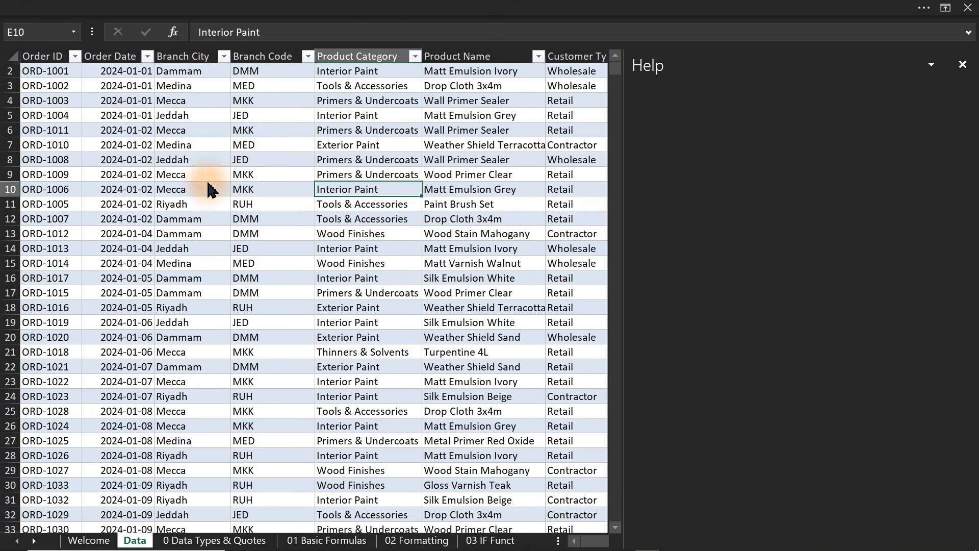
{"action": "left_click", "coordinate": [312, 183]}
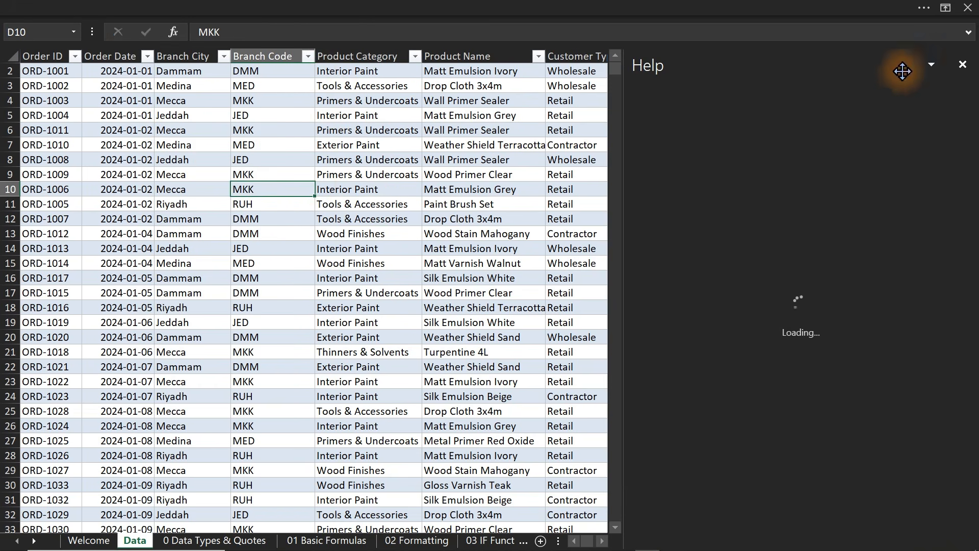
{"action": "left_click", "coordinate": [962, 64]}
{"action": "left_click", "coordinate": [461, 219]}
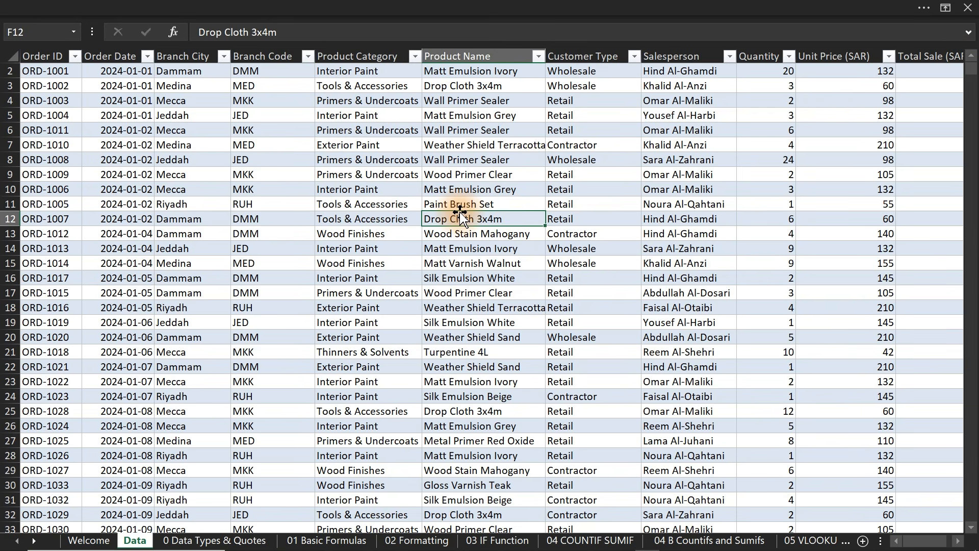
Step: Convert the order table on the Data sheet to a normal range
{"action": "left_click", "coordinate": [406, 176]}
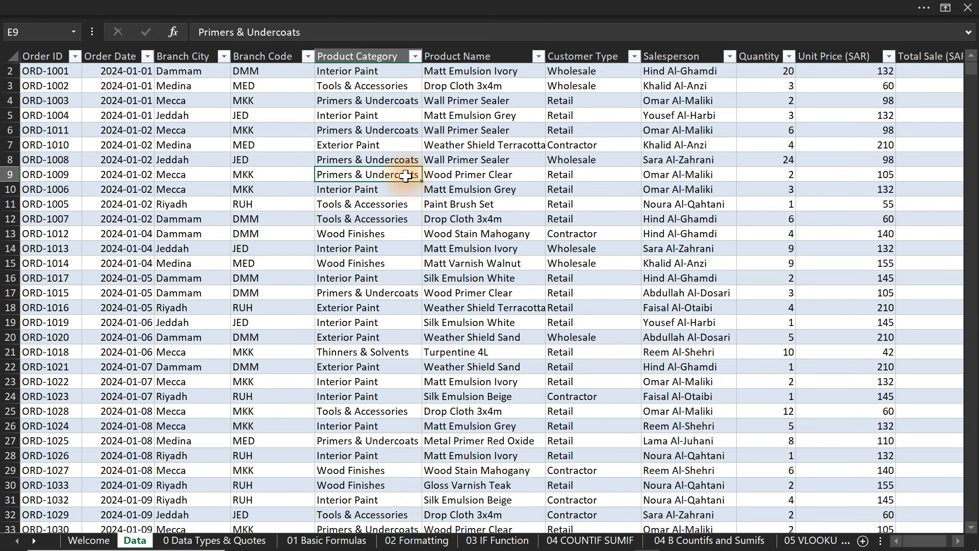
{"action": "left_click", "coordinate": [346, 7]}
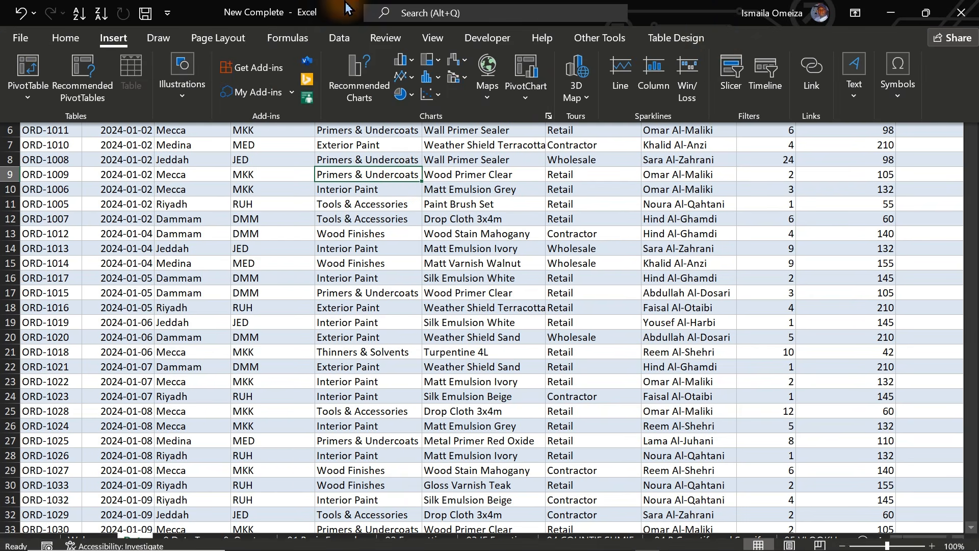
{"action": "left_click", "coordinate": [678, 38]}
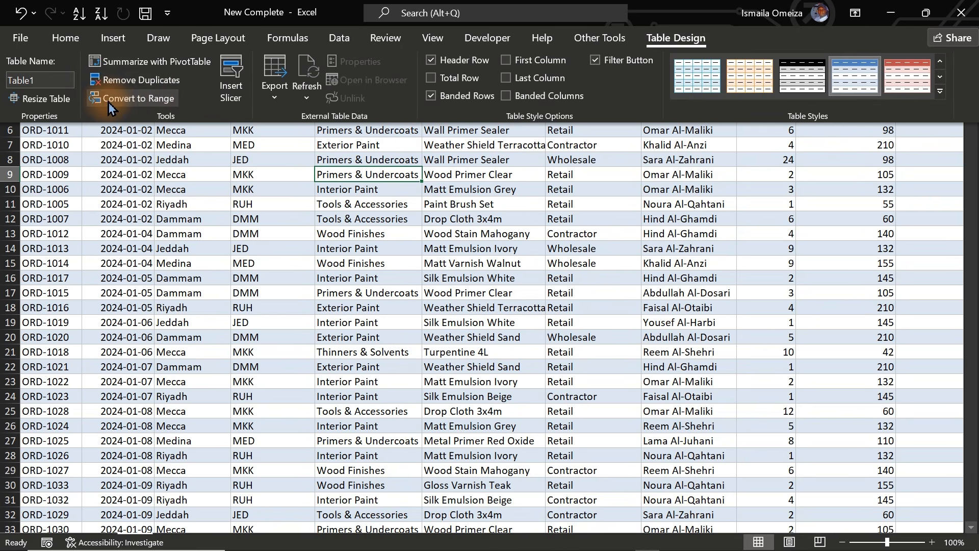
{"action": "left_click", "coordinate": [132, 100]}
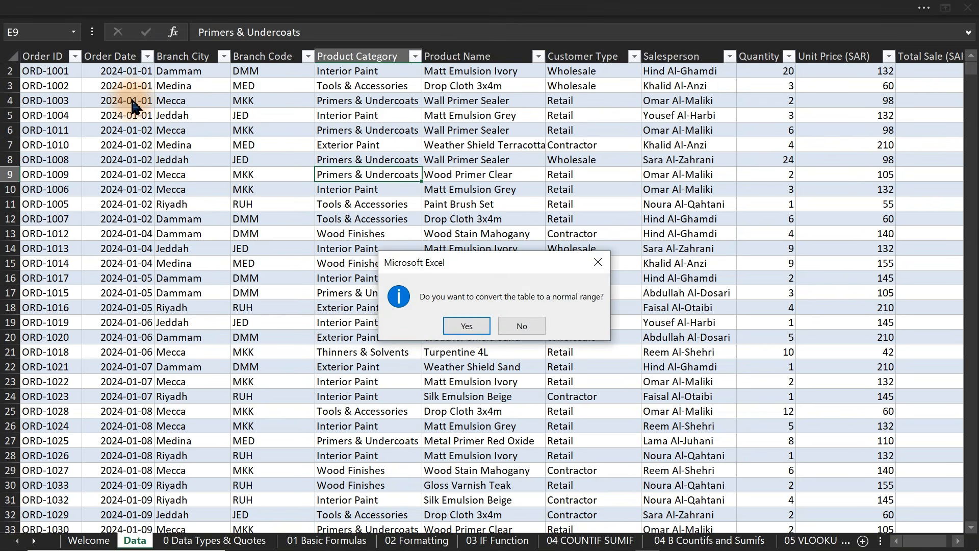
{"action": "left_click", "coordinate": [465, 325]}
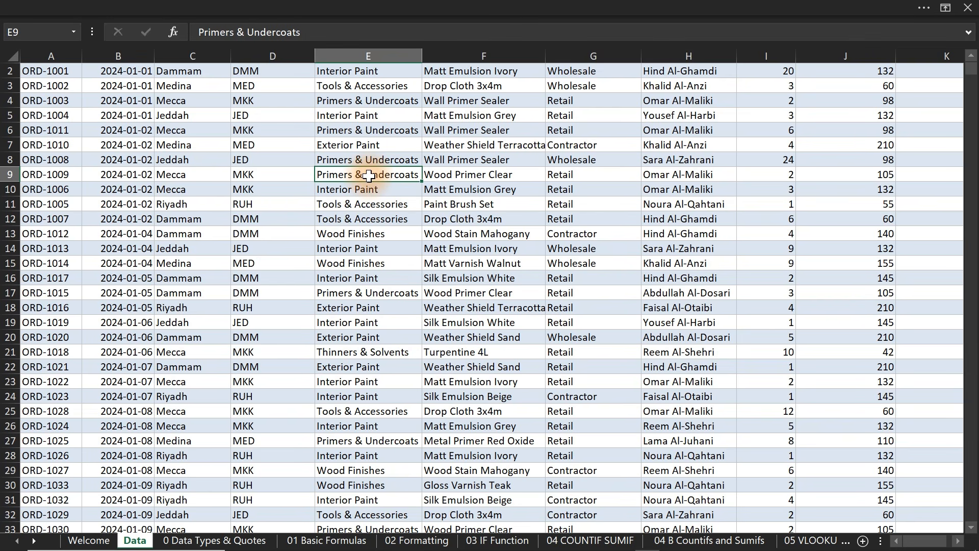
{"action": "key", "text": "ctrl+t"}
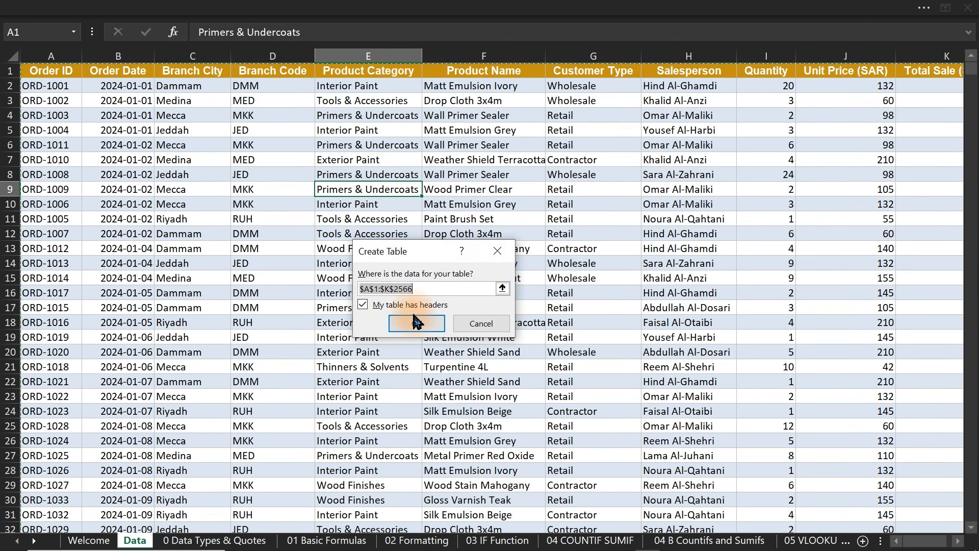
{"action": "left_click", "coordinate": [364, 306]}
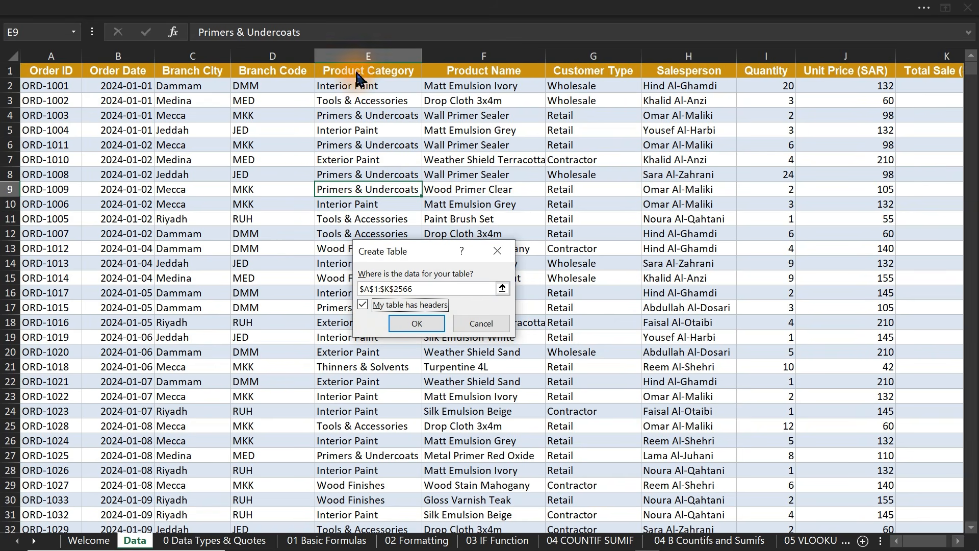
{"action": "left_click", "coordinate": [488, 326]}
Step: Create a table with headers from the order data in $A$1:$K$2566 and select the Order ID header cell
{"action": "left_click", "coordinate": [390, 263]}
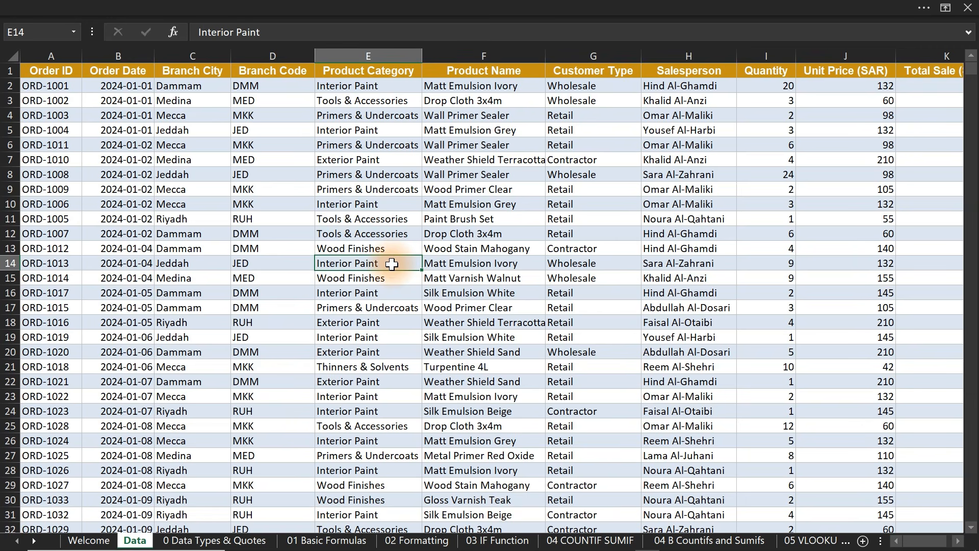
{"action": "left_click", "coordinate": [275, 6]}
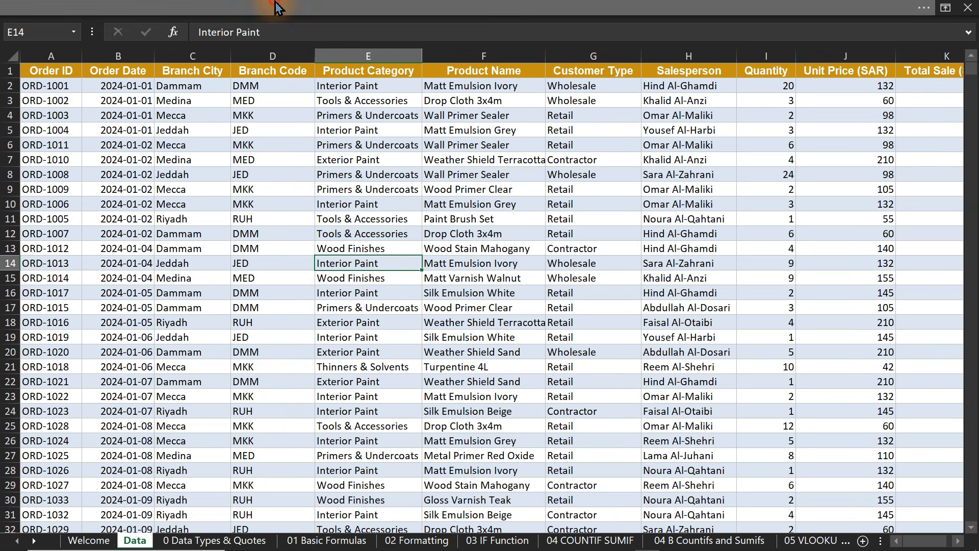
{"action": "left_click", "coordinate": [111, 45]}
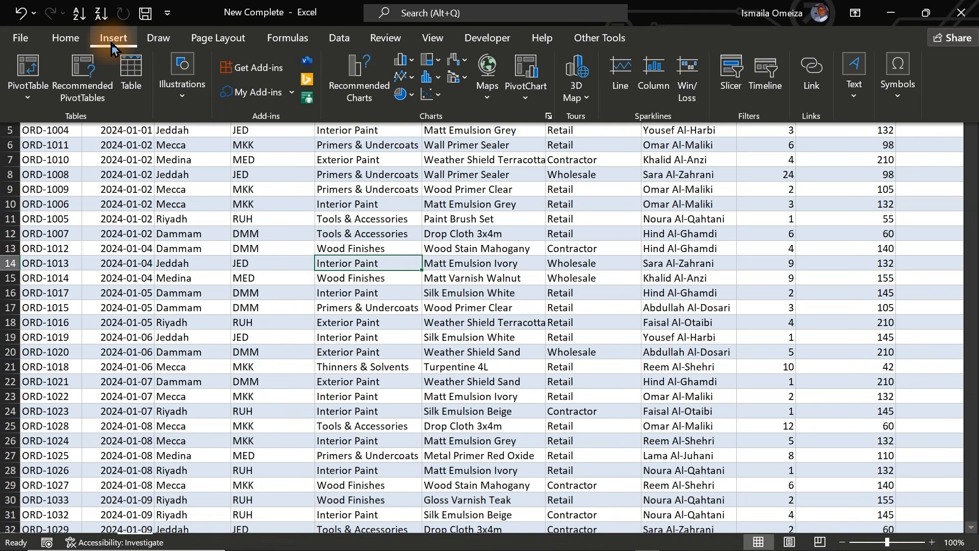
{"action": "left_click", "coordinate": [132, 71]}
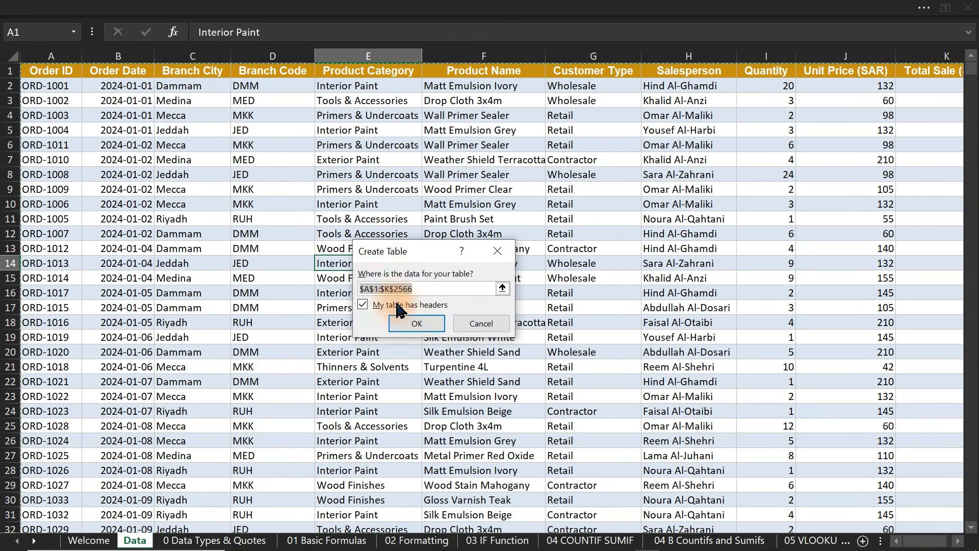
{"action": "left_click", "coordinate": [425, 322]}
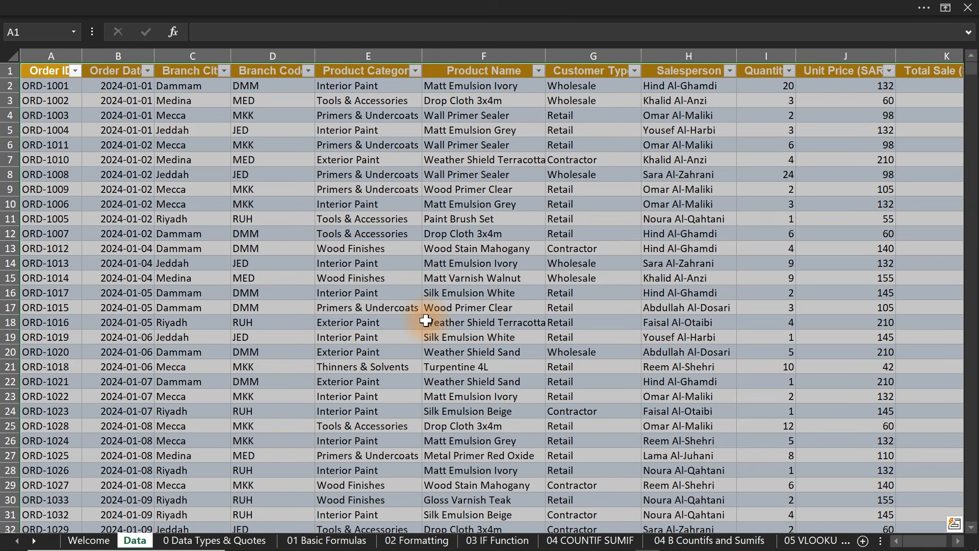
{"action": "left_click", "coordinate": [425, 320]}
{"action": "left_click", "coordinate": [45, 72]}
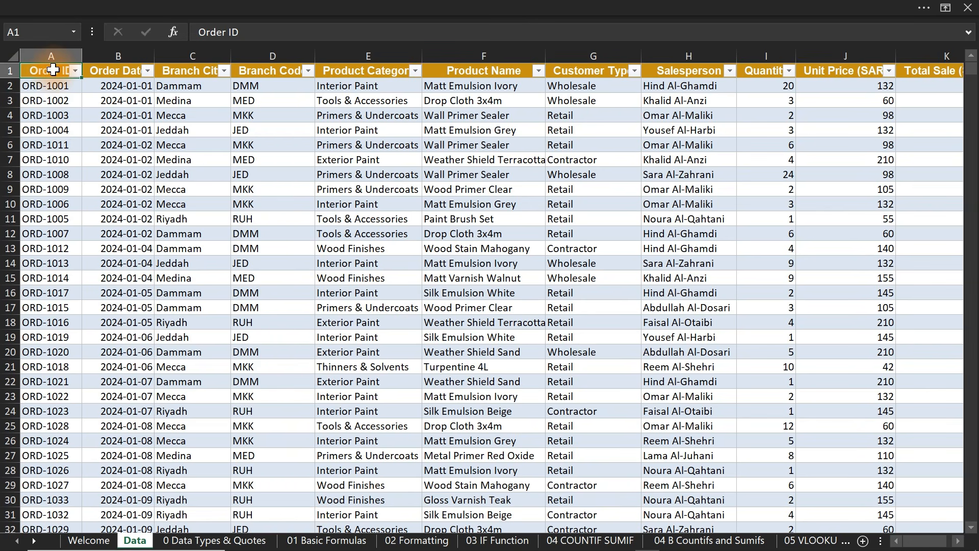
Step: Create named ranges from the whole order table on the Data sheet, using only the top row values as names
{"action": "key", "text": "ctrl+shift+Right"}
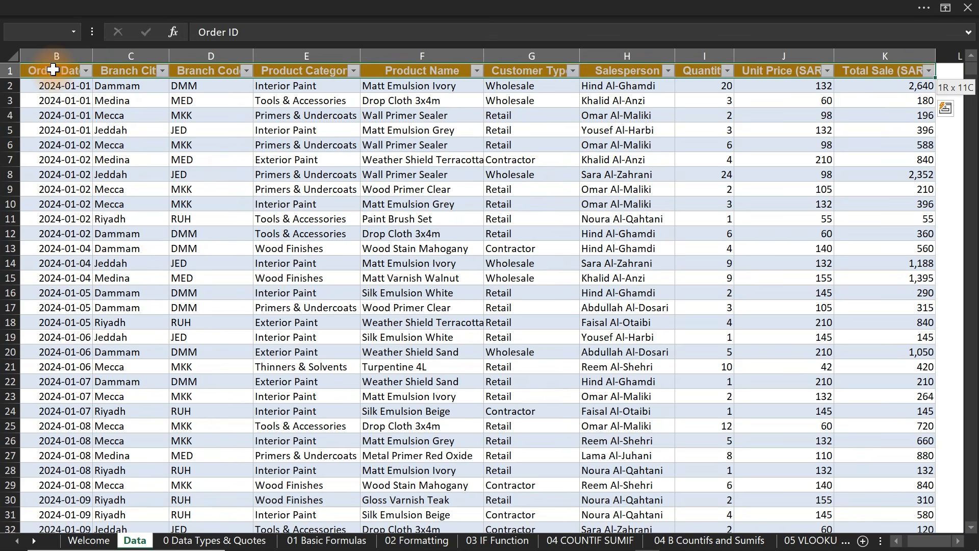
{"action": "key", "text": "ctrl+shift+Down"}
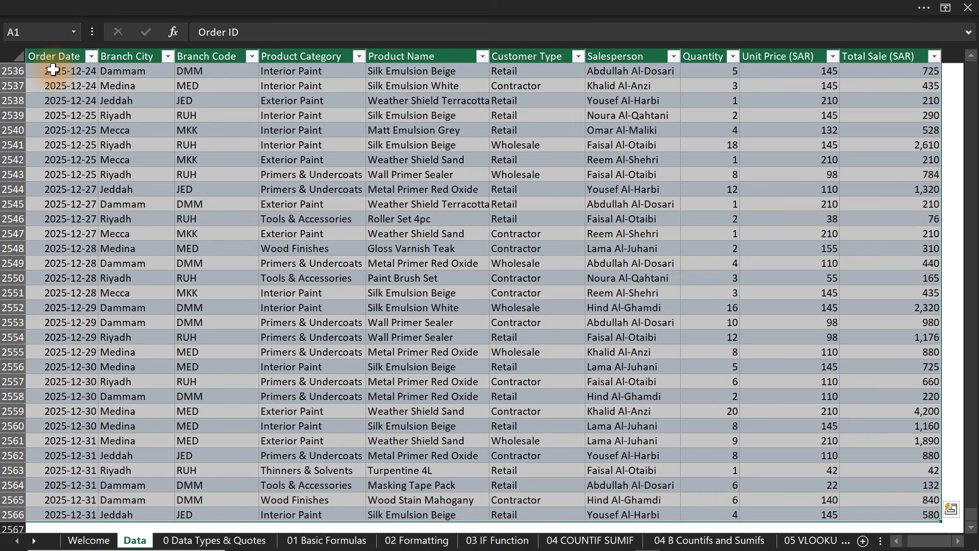
{"action": "left_click", "coordinate": [246, 6]}
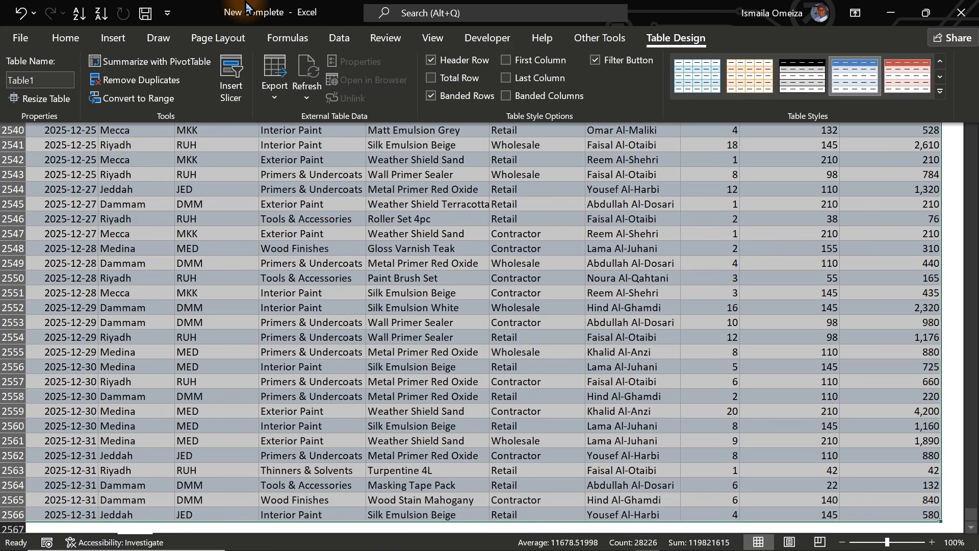
{"action": "left_click", "coordinate": [295, 38]}
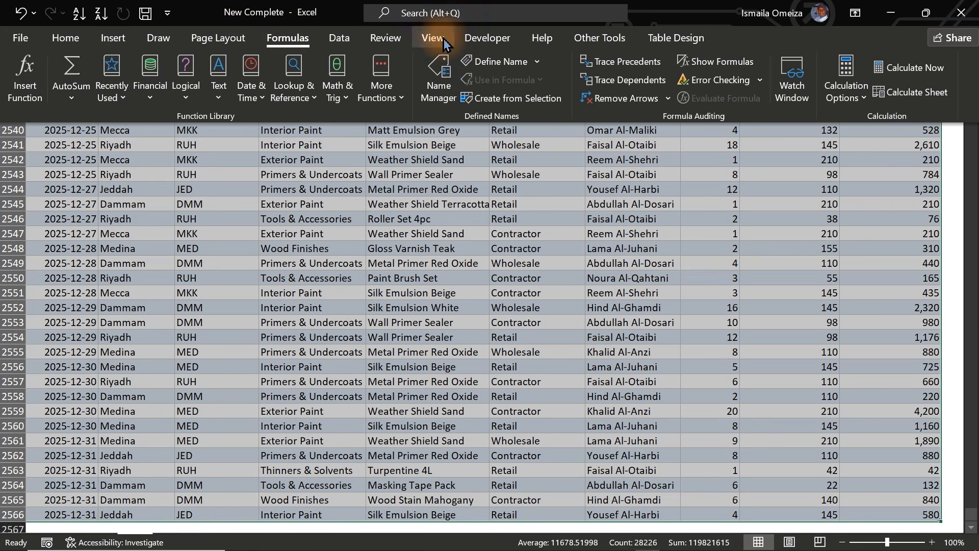
{"action": "left_click", "coordinate": [507, 98]}
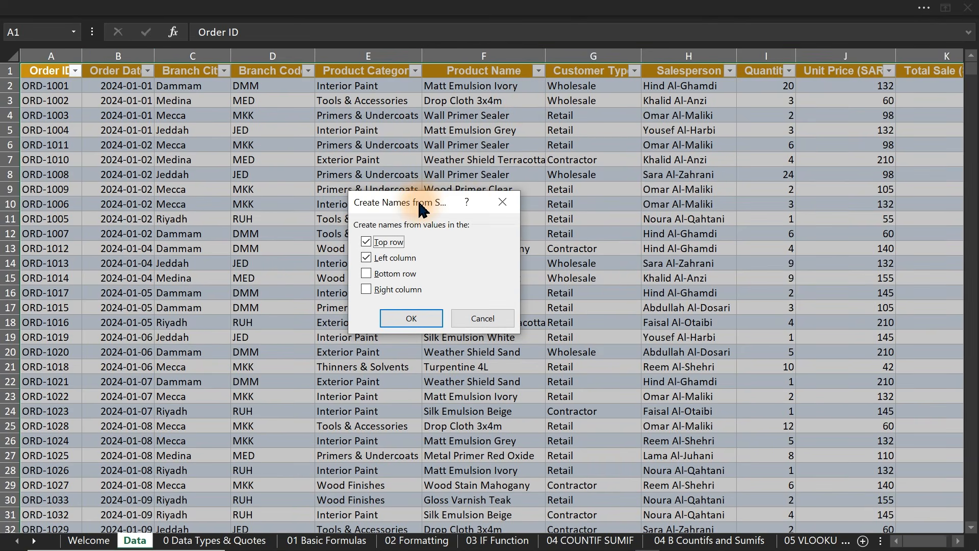
{"action": "left_click_drag", "start_coordinate": [421, 209], "coordinate": [442, 121]}
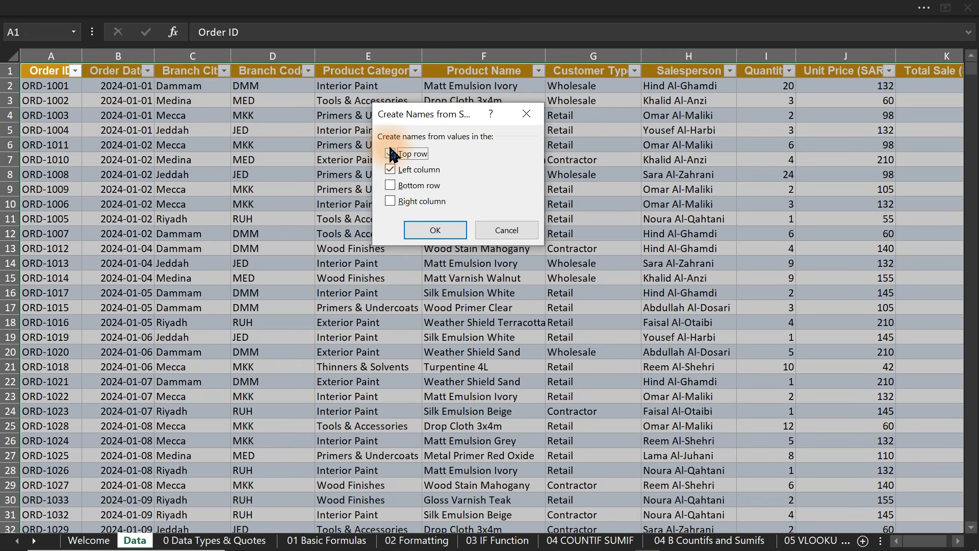
{"action": "left_click", "coordinate": [390, 170]}
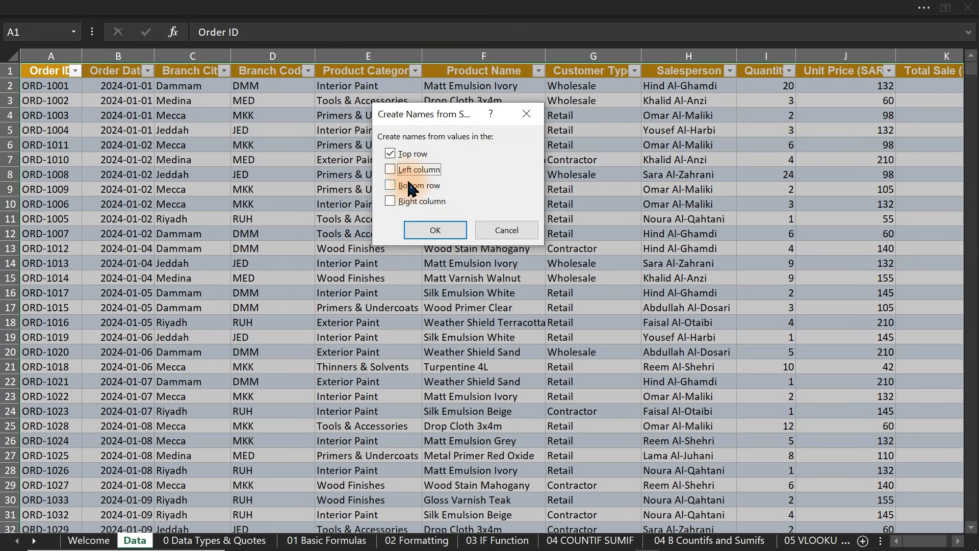
{"action": "left_click", "coordinate": [421, 228]}
{"action": "left_click", "coordinate": [419, 228]}
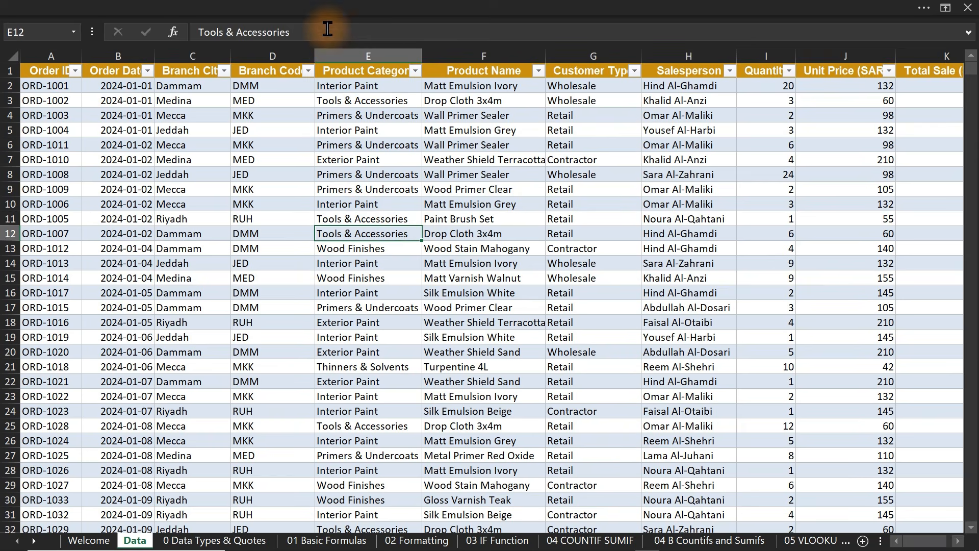
Step: Check in the Name Manager which cells the names Order_ID and Quantity refer to, and close the manager
{"action": "left_click", "coordinate": [316, 7]}
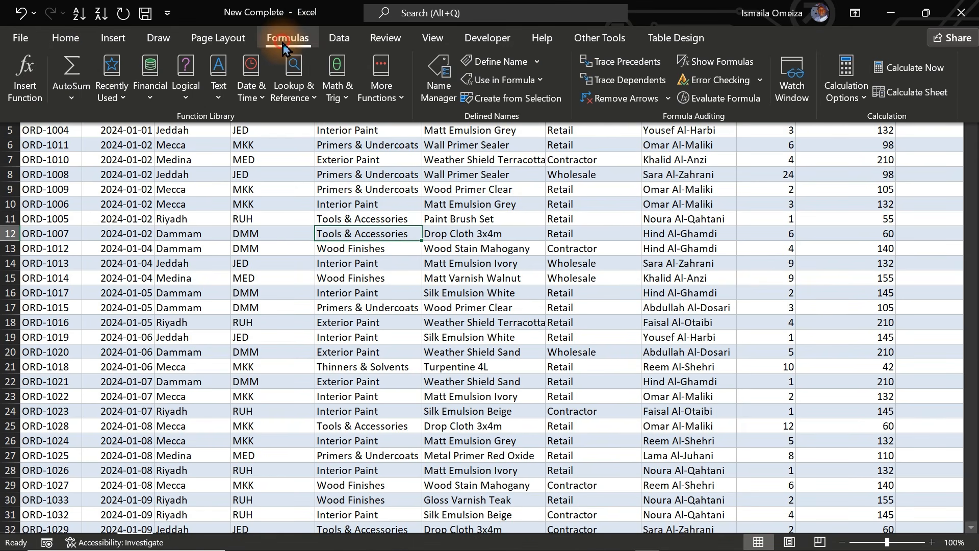
{"action": "left_click", "coordinate": [428, 79]}
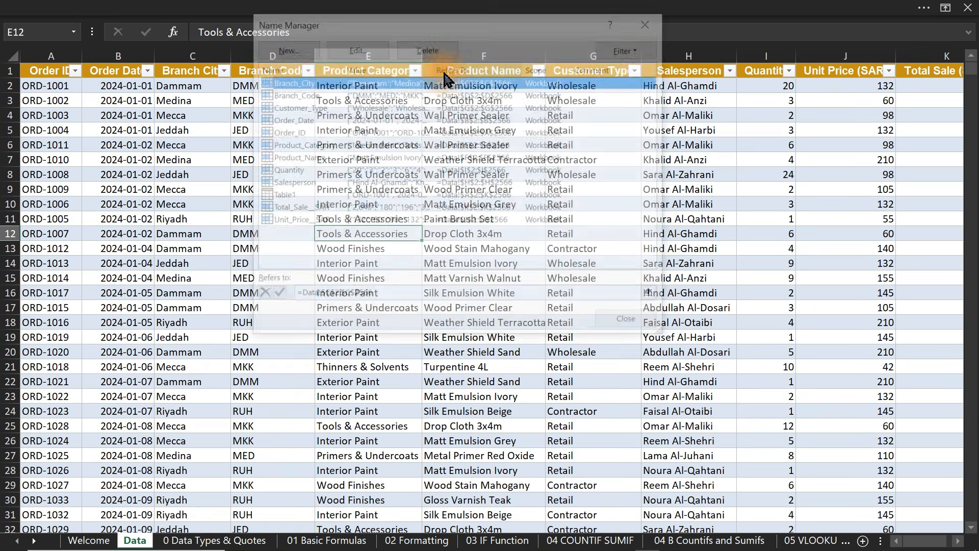
{"action": "left_click", "coordinate": [294, 134]}
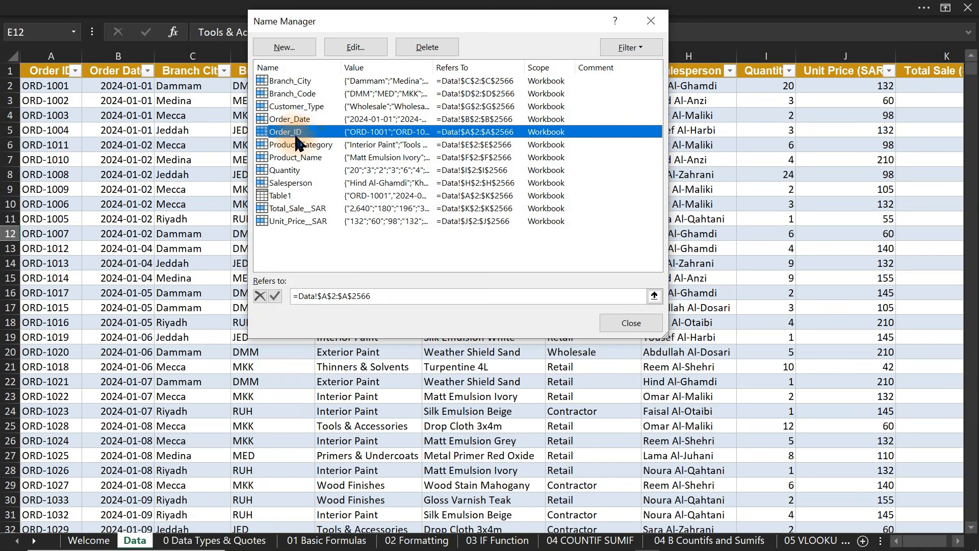
{"action": "left_click", "coordinate": [422, 295]}
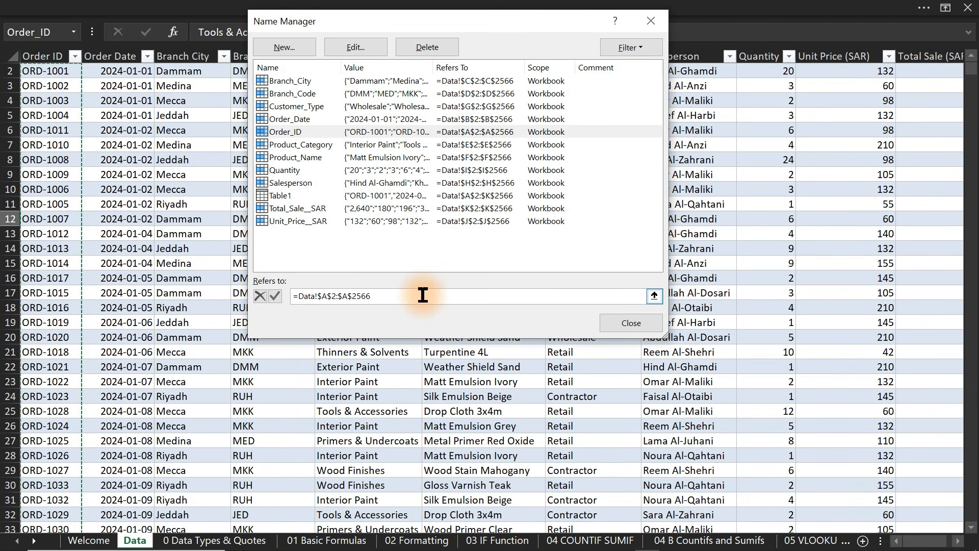
{"action": "left_click", "coordinate": [403, 170]}
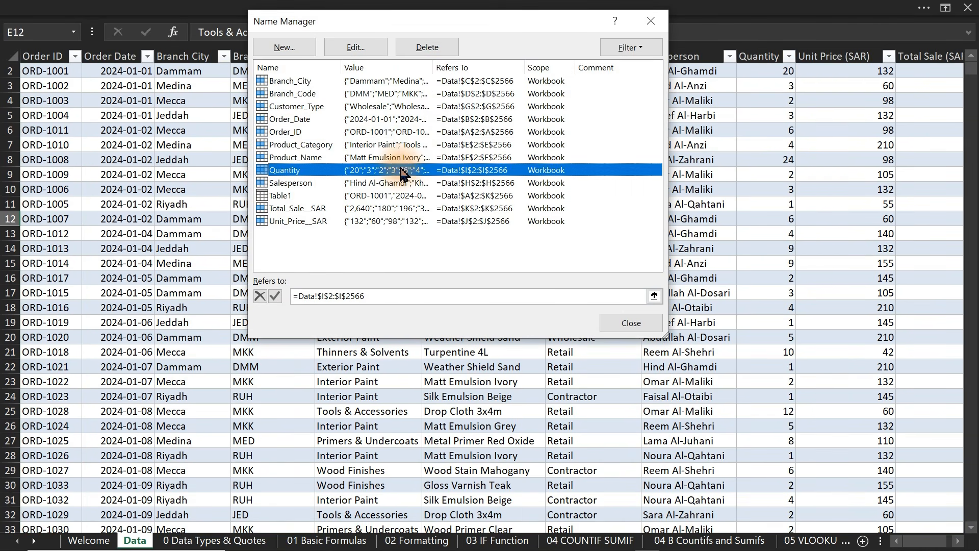
{"action": "left_click", "coordinate": [427, 301]}
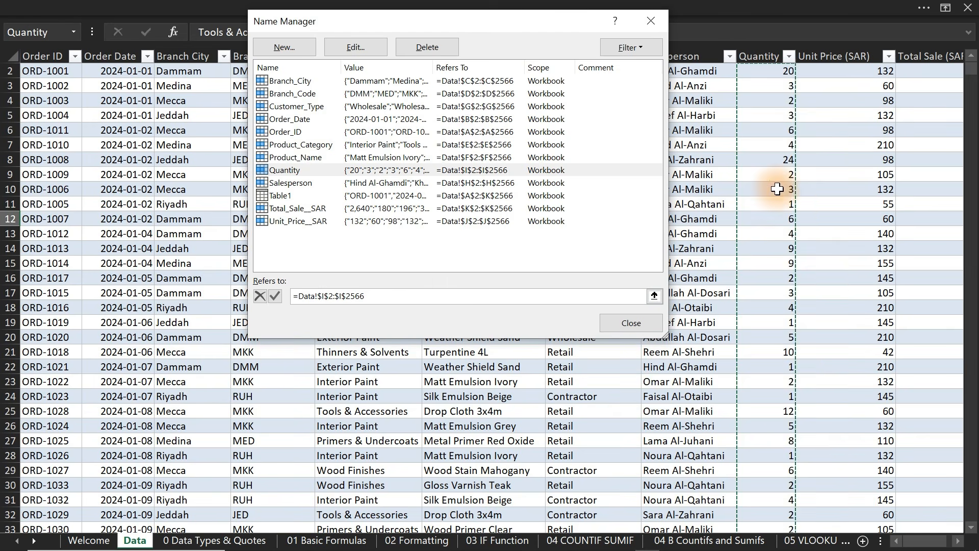
{"action": "left_click", "coordinate": [631, 323]}
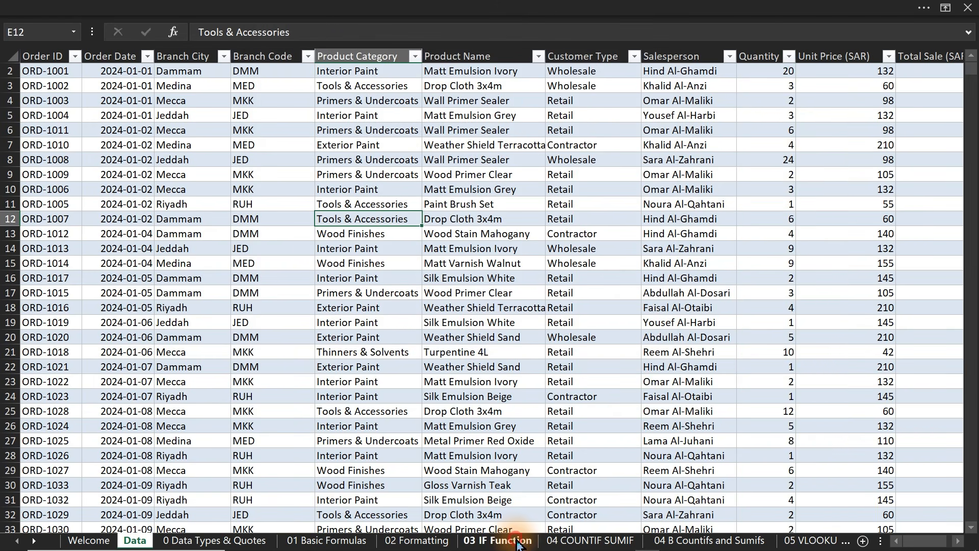
Step: Jump to the named range Quantity from the 03 IF Function sheet
{"action": "left_click", "coordinate": [498, 540]}
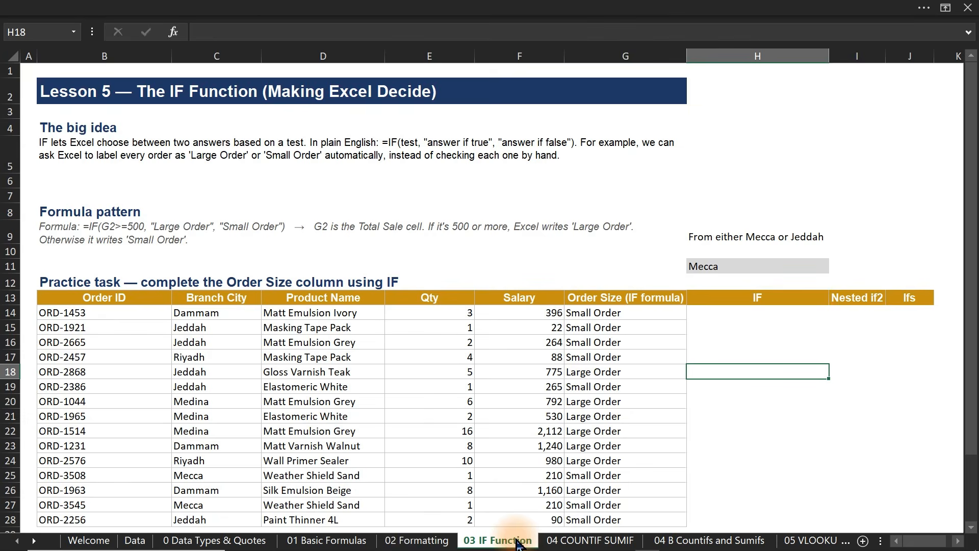
{"action": "left_click", "coordinate": [74, 33]}
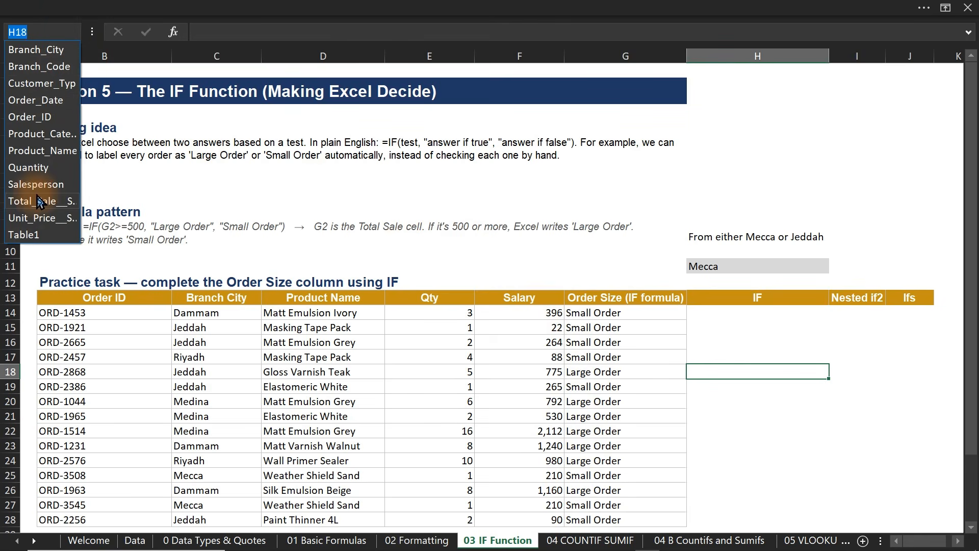
{"action": "left_click", "coordinate": [29, 167]}
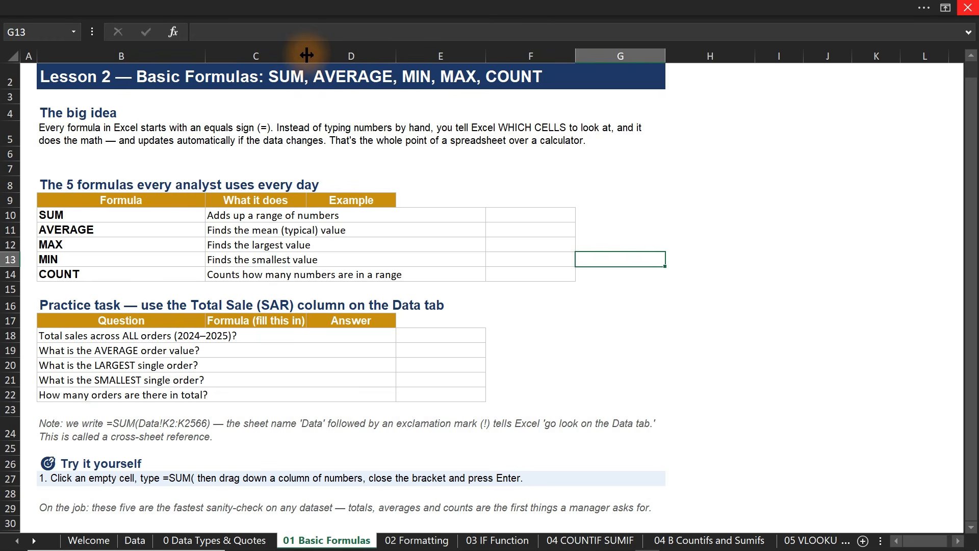
Step: Widen columns C and D on the 01 Basic Formulas sheet to roughly double their width
{"action": "left_click_drag", "start_coordinate": [307, 53], "coordinate": [309, 53]}
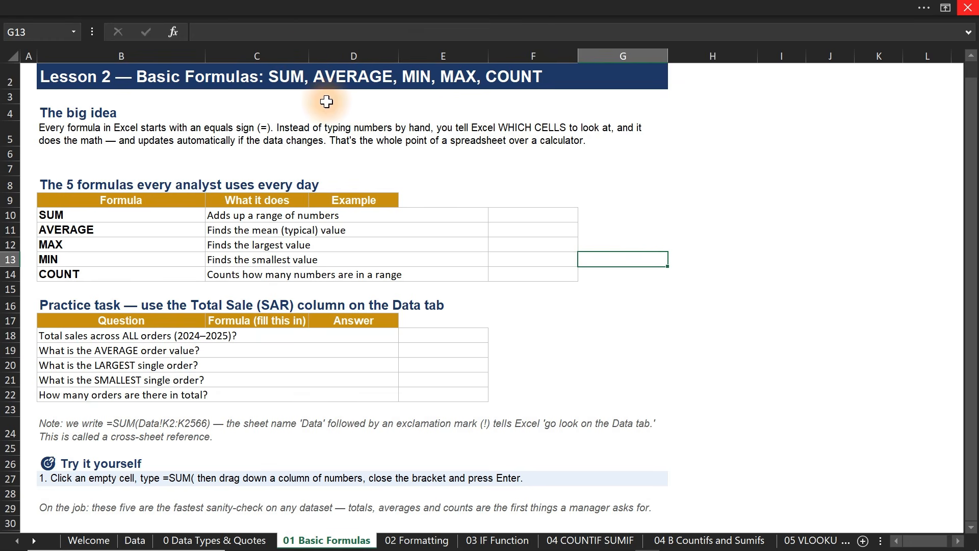
{"action": "left_click", "coordinate": [355, 199]}
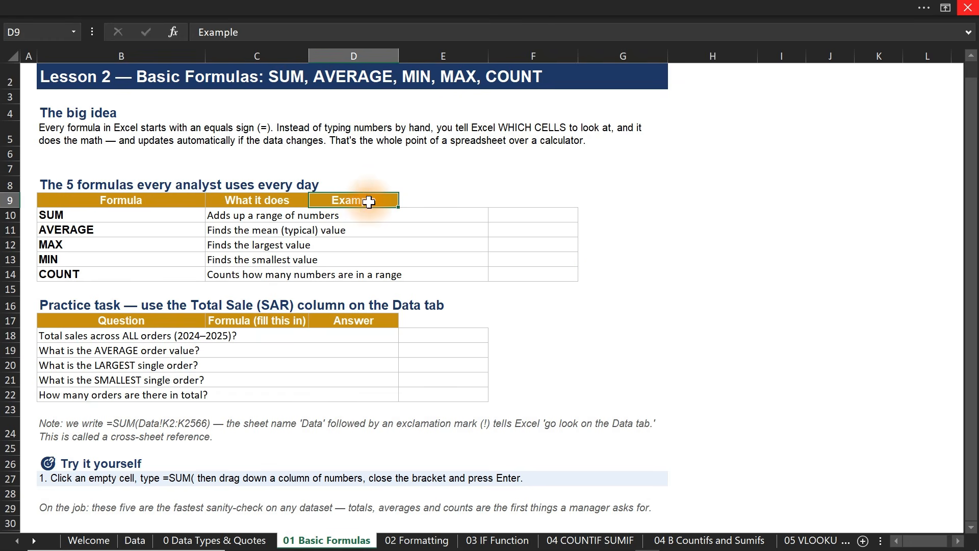
{"action": "left_click_drag", "start_coordinate": [398, 53], "coordinate": [500, 67]}
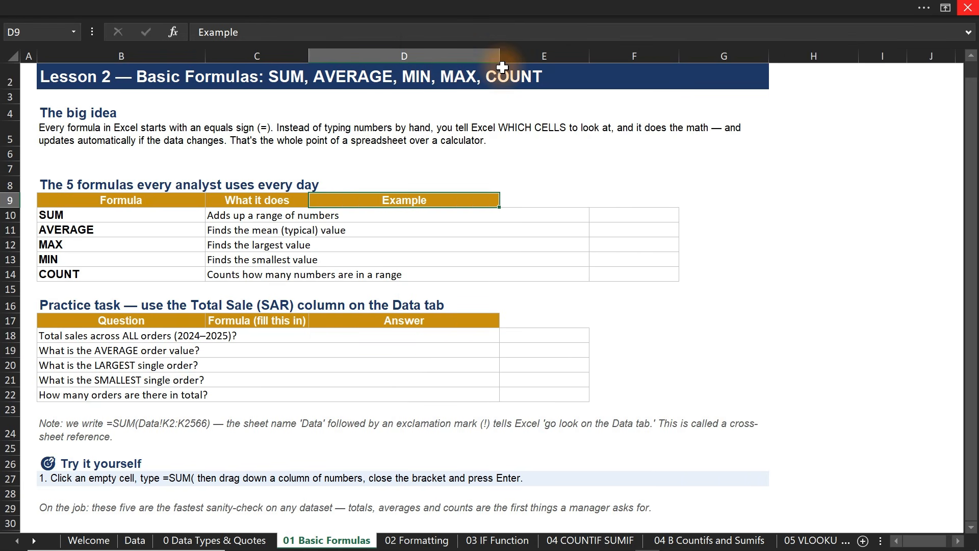
{"action": "left_click_drag", "start_coordinate": [309, 56], "coordinate": [409, 64]}
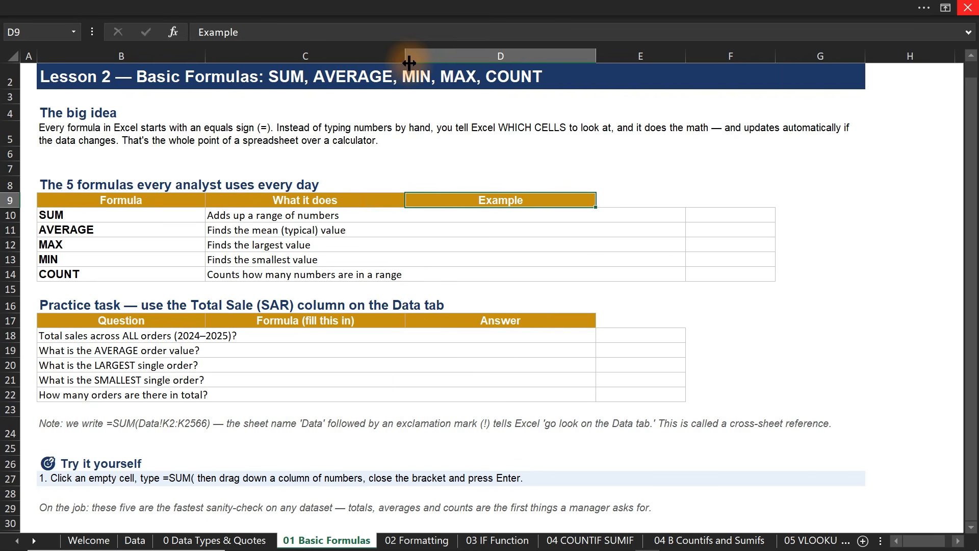
Step: Hide the formula names in B10:B14 of the 01 Basic Formulas sheet by setting their font color to white
{"action": "left_click", "coordinate": [92, 129]}
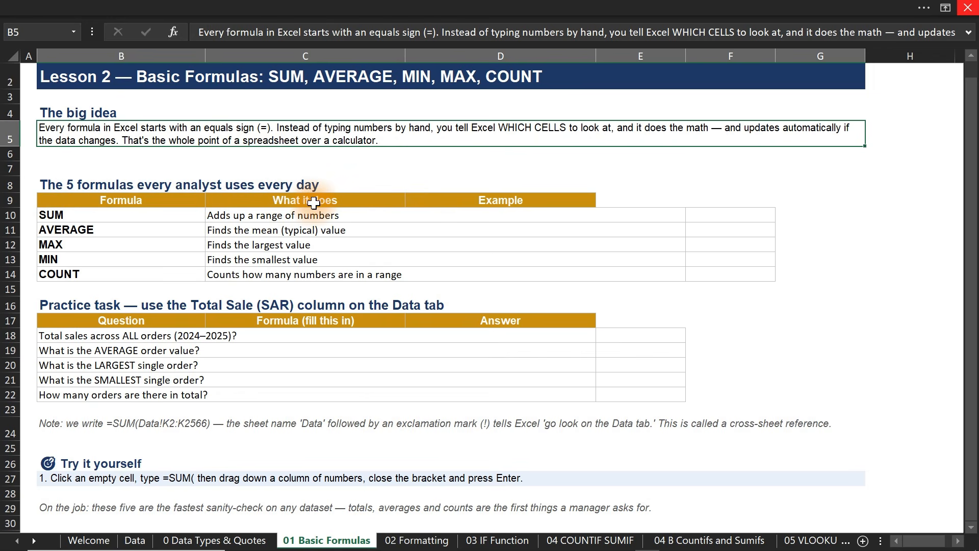
{"action": "left_click_drag", "start_coordinate": [123, 214], "coordinate": [105, 275]}
{"action": "left_click", "coordinate": [166, 7]}
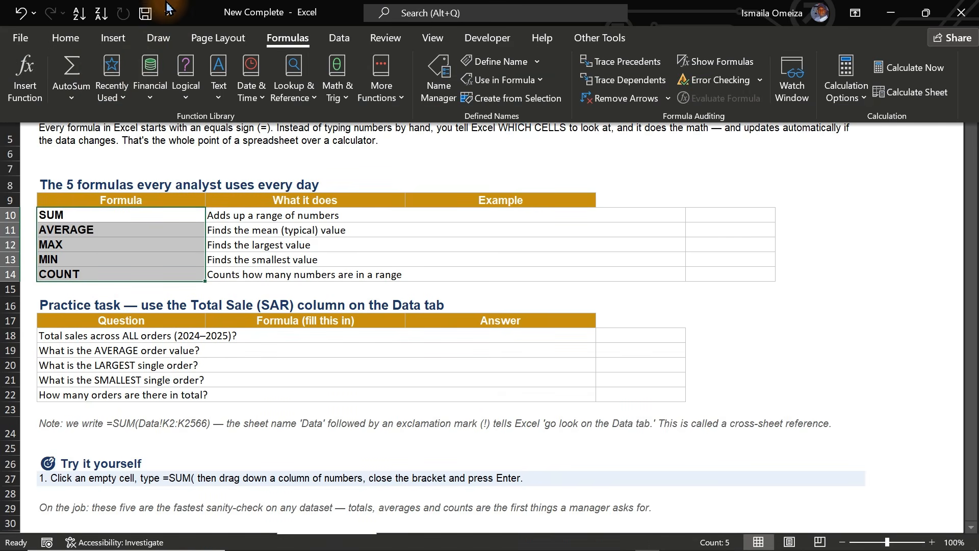
{"action": "left_click", "coordinate": [60, 40]}
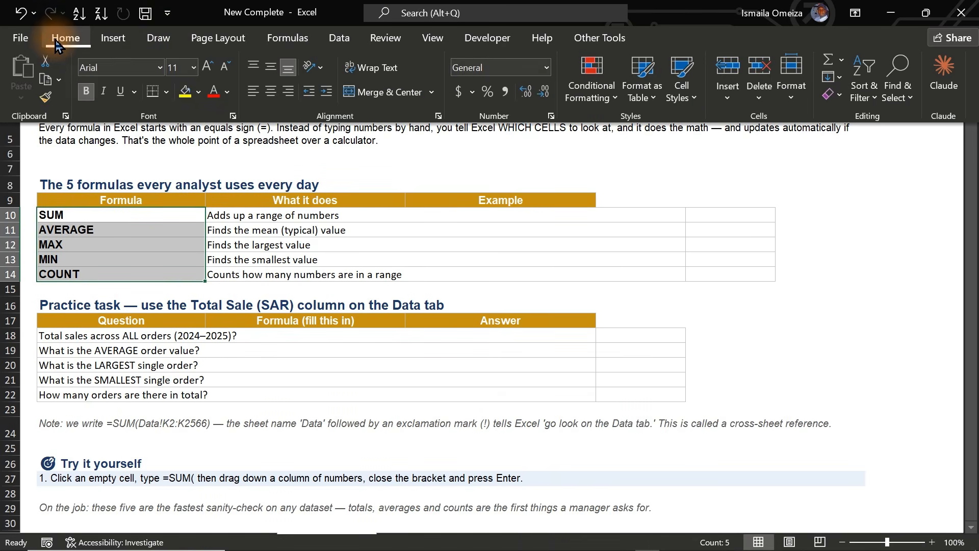
{"action": "left_click", "coordinate": [228, 91]}
{"action": "left_click", "coordinate": [221, 153]}
{"action": "left_click", "coordinate": [98, 227]}
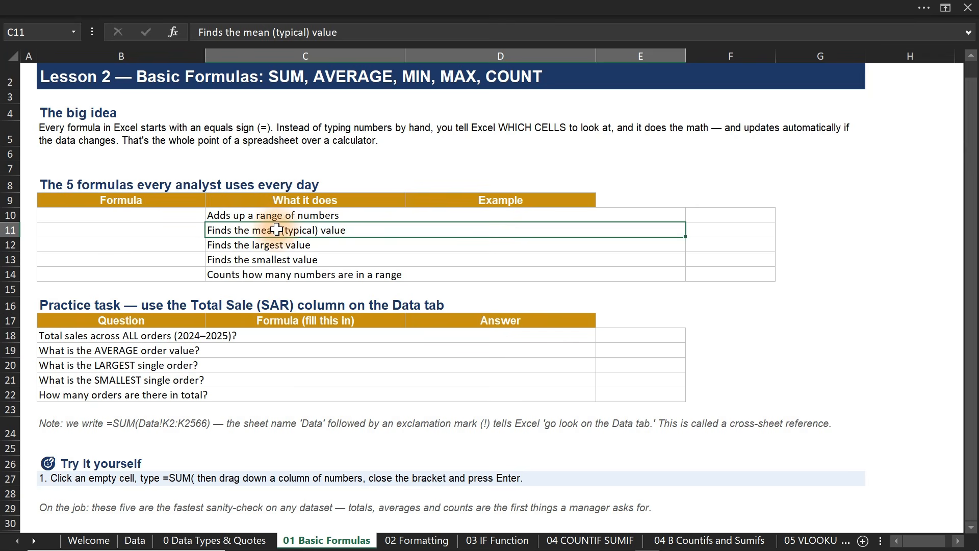
Step: Go through the What it does descriptions in C10 to C12 and reselect C10
{"action": "left_click", "coordinate": [305, 214]}
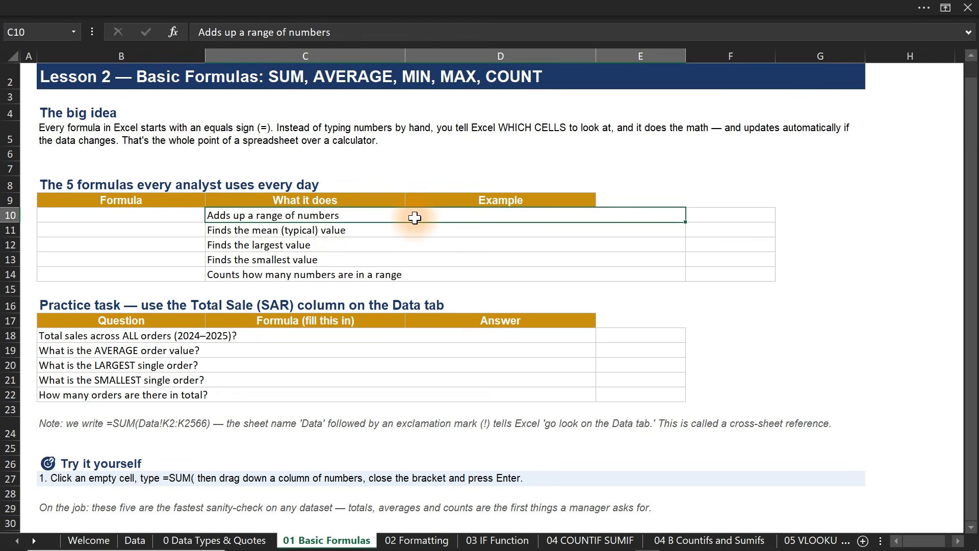
{"action": "left_click", "coordinate": [342, 228]}
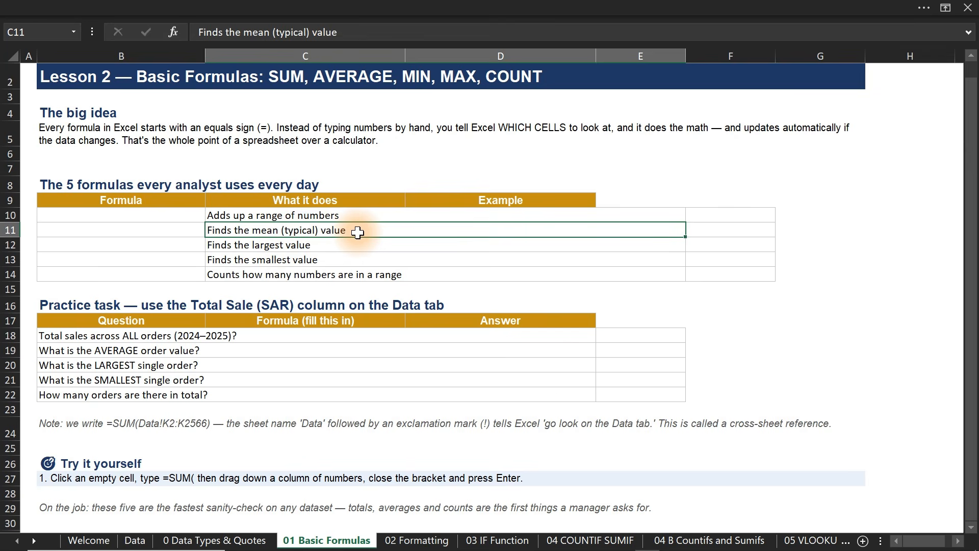
{"action": "left_click", "coordinate": [291, 245]}
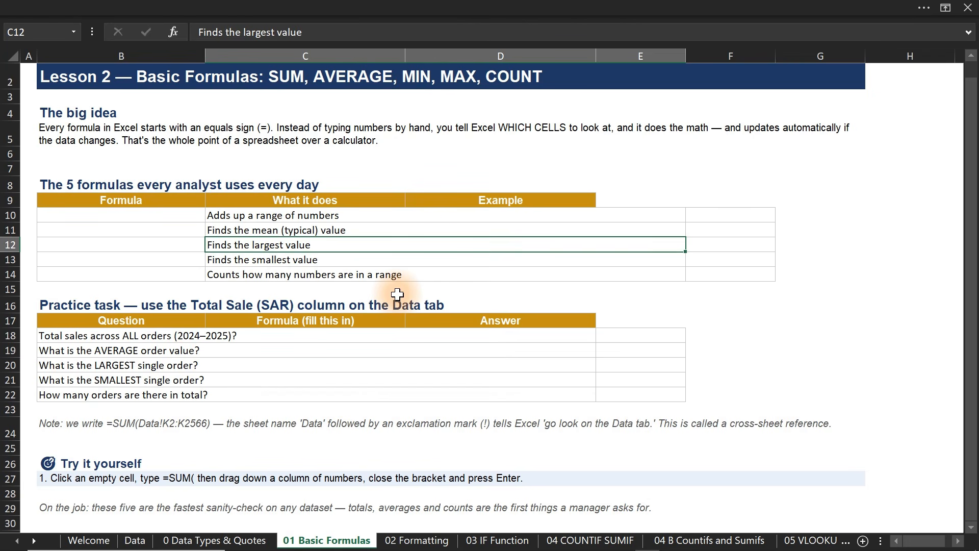
{"action": "left_click", "coordinate": [481, 219]}
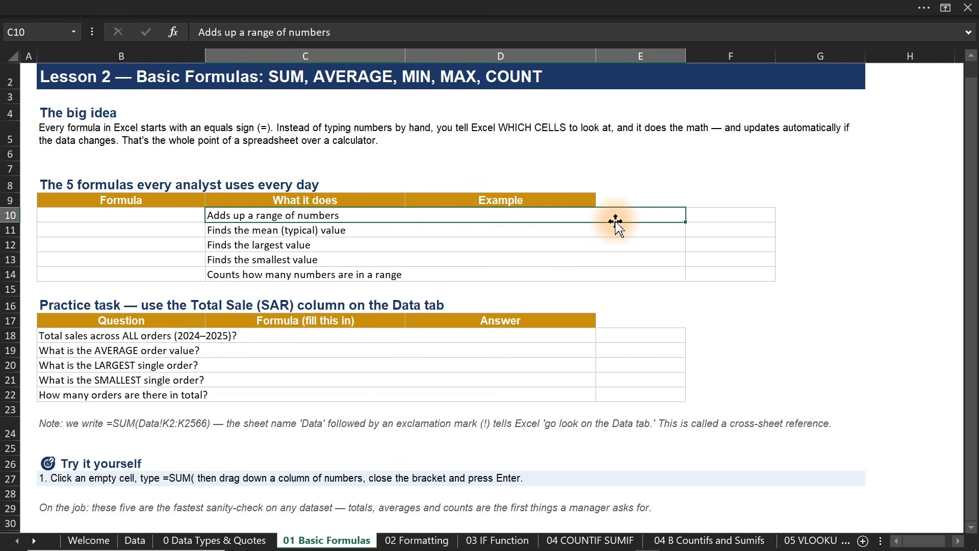
Step: Look at the Data and 0 Data Types & Quotes sheets in turn and return to the 01 Basic Formulas sheet
{"action": "left_click", "coordinate": [135, 543]}
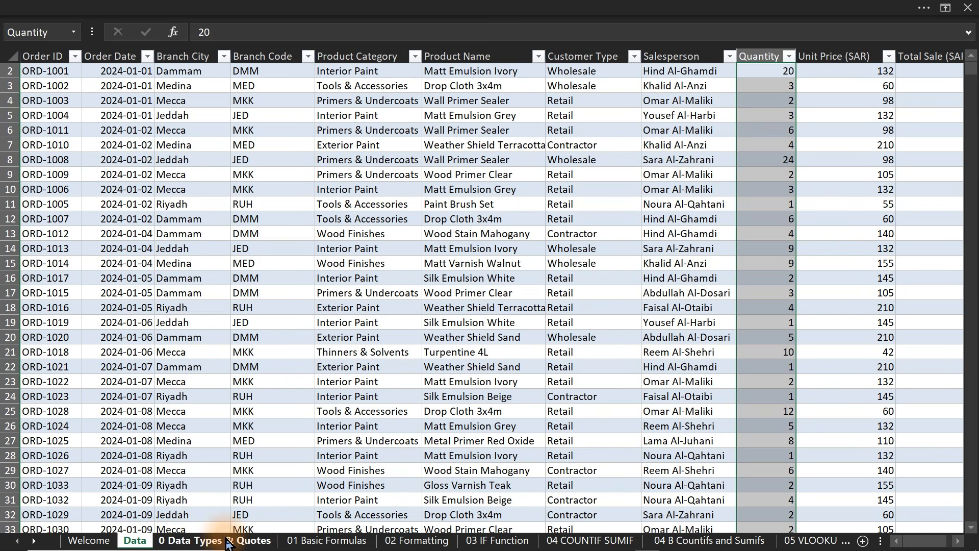
{"action": "left_click", "coordinate": [250, 542]}
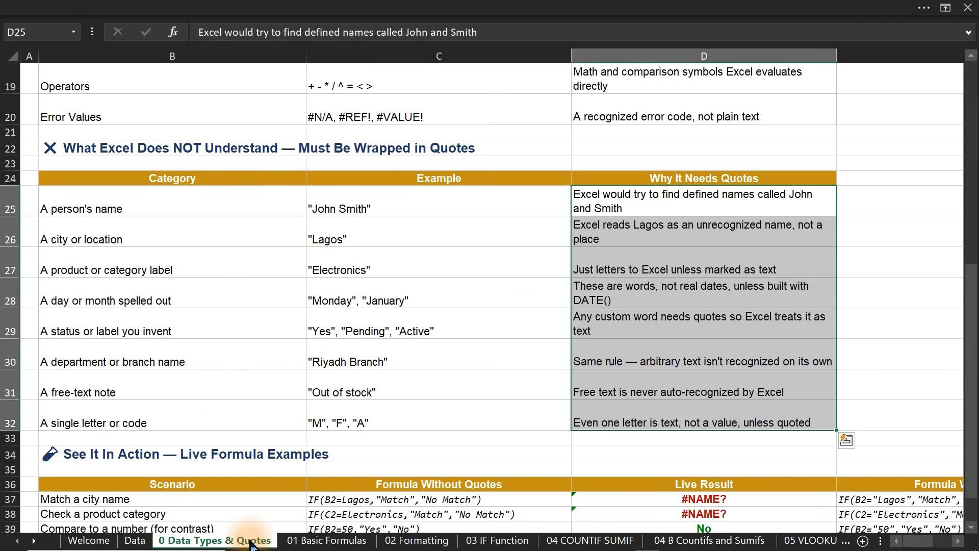
{"action": "left_click", "coordinate": [136, 541]}
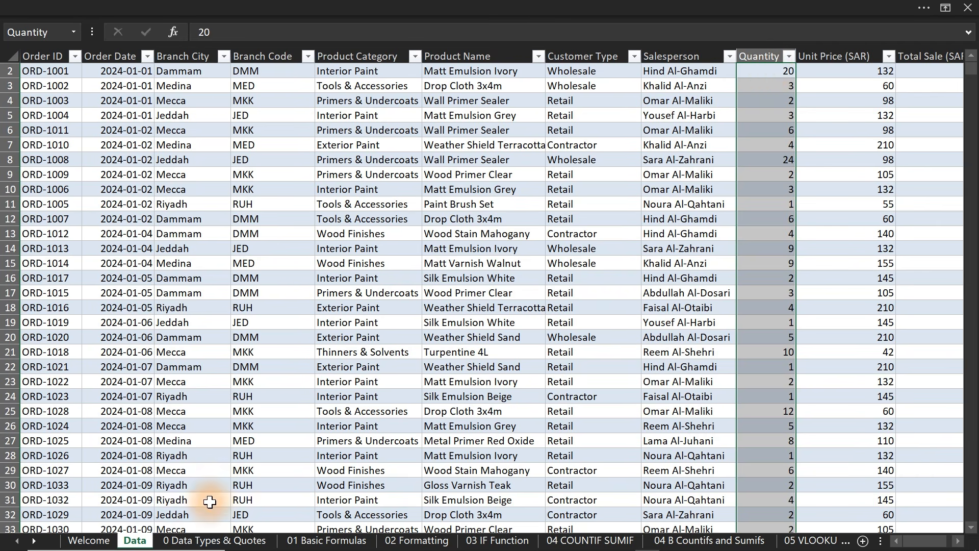
{"action": "left_click", "coordinate": [189, 541]}
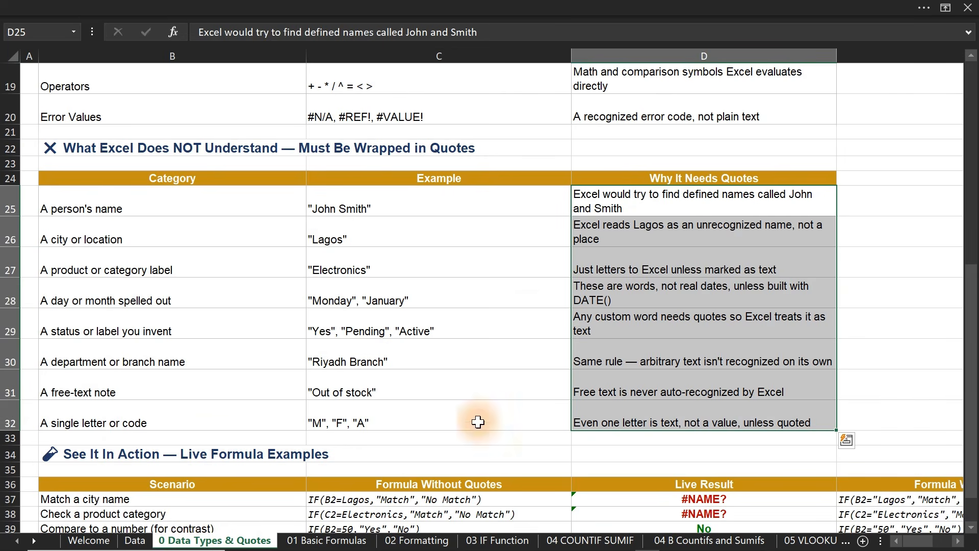
{"action": "left_click", "coordinate": [302, 541]}
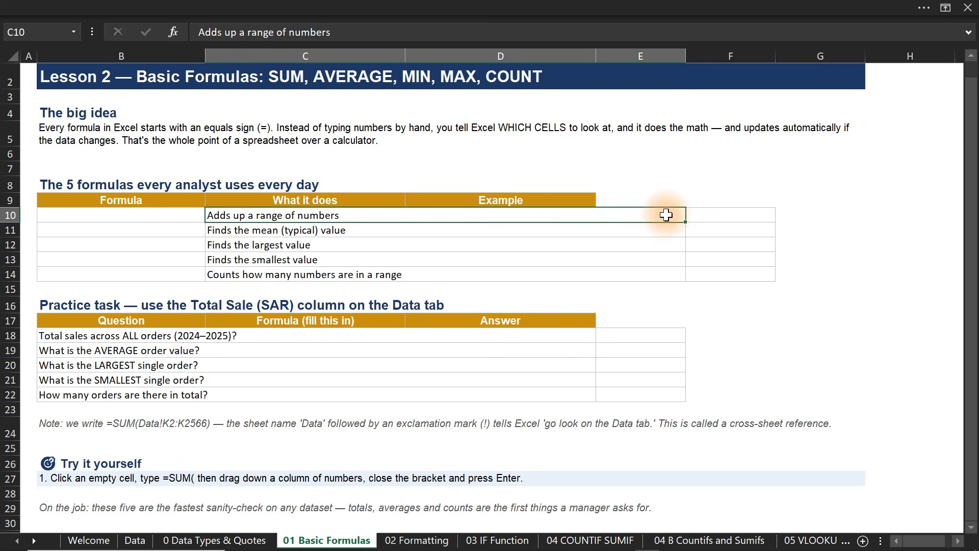
Step: Enter a SUM formula in F10 that totals the Quantity column of the Data sheet
{"action": "left_click", "coordinate": [701, 213]}
{"action": "type", "text": "="}
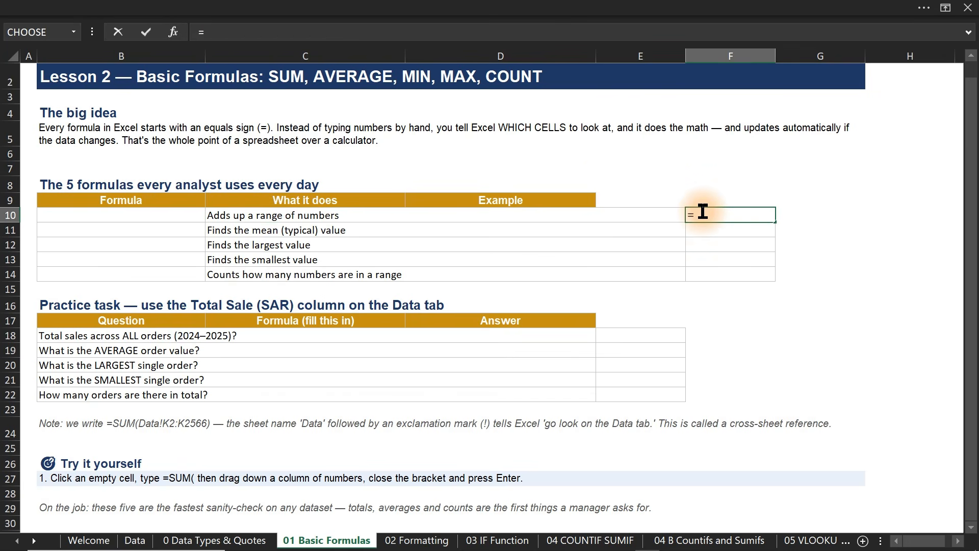
{"action": "type", "text": "SUM("}
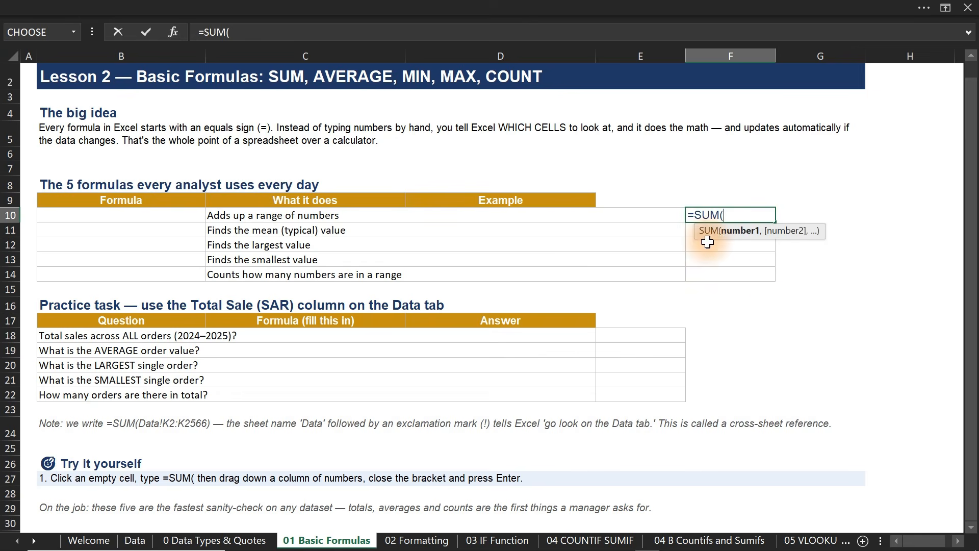
{"action": "left_click", "coordinate": [209, 533]}
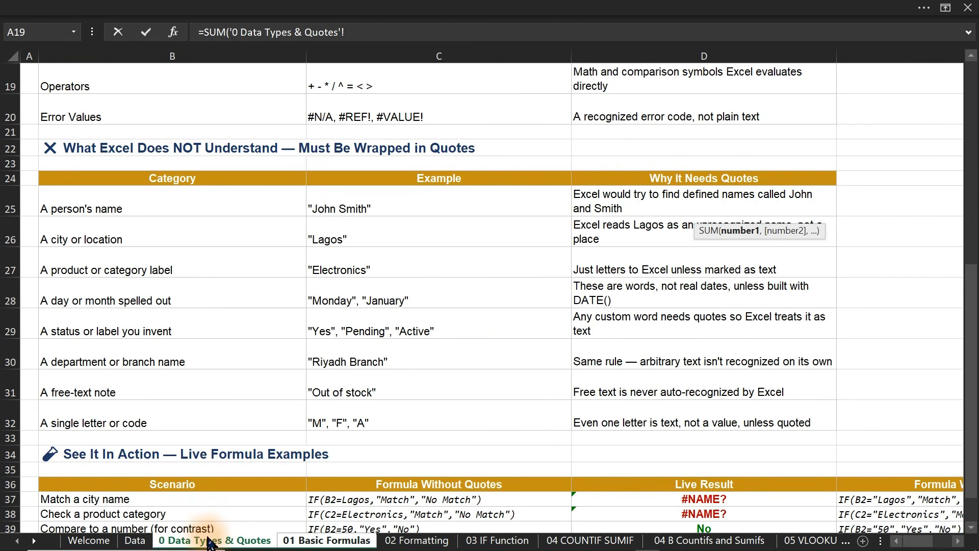
{"action": "left_click", "coordinate": [134, 540]}
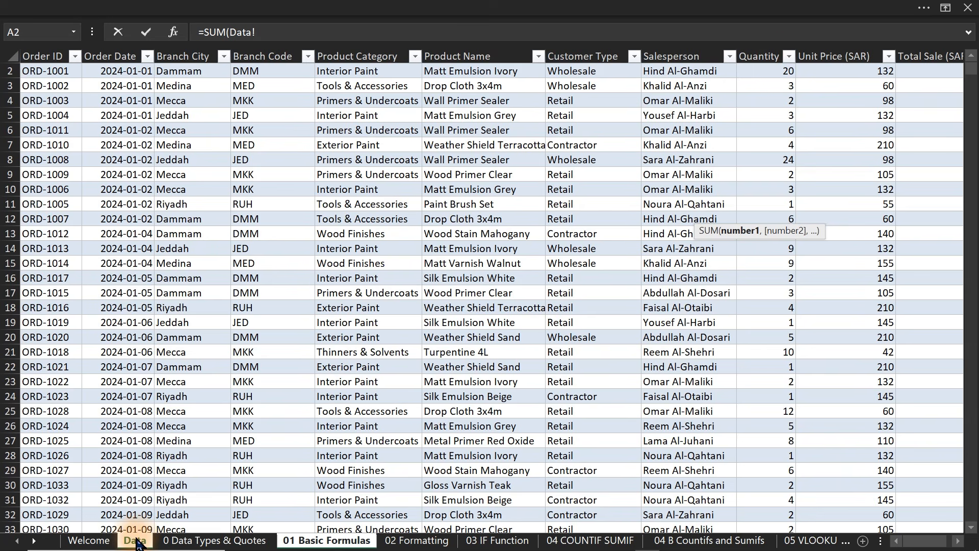
{"action": "left_click", "coordinate": [773, 53]}
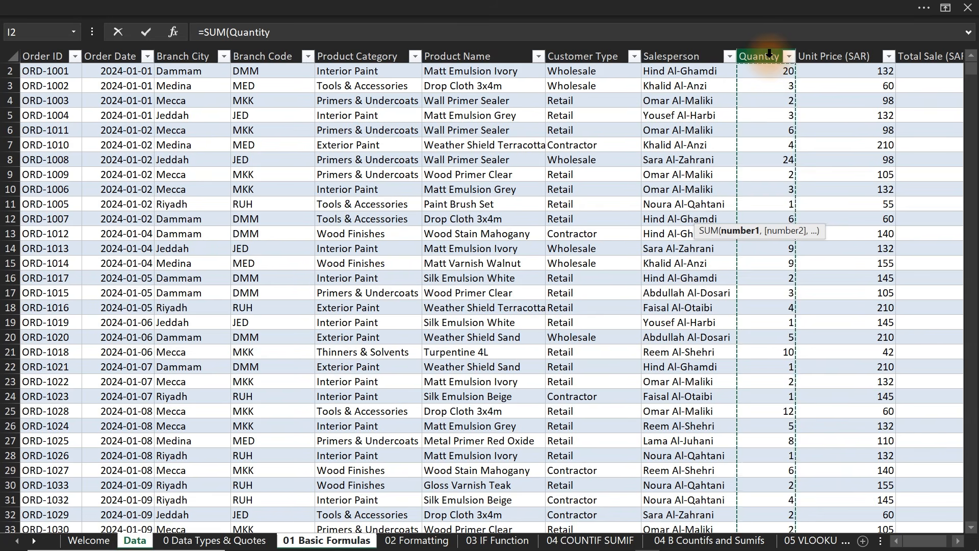
{"action": "key", "text": "Return"}
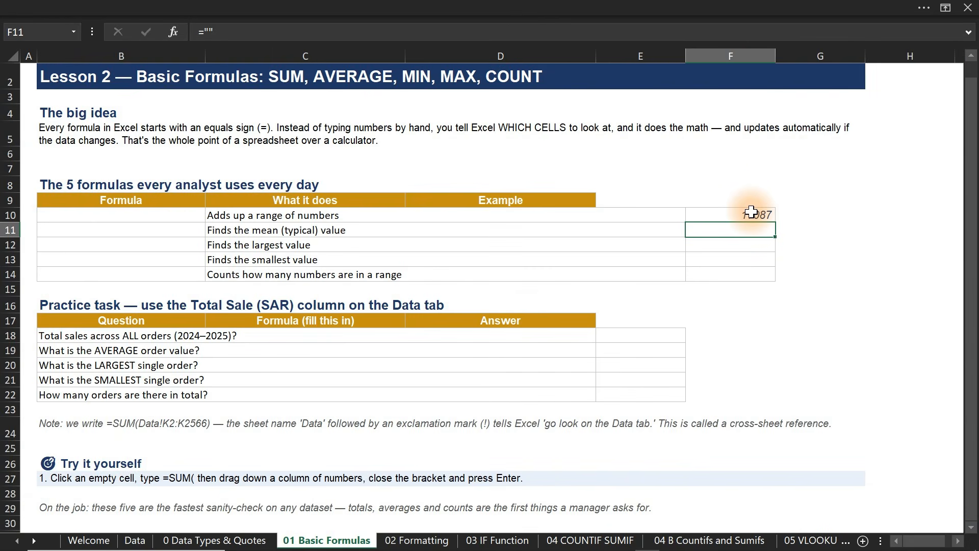
Step: Enter =SUM(Quantity) in G10, picking the Quantity named range from the formula suggestions instead of selecting the column
{"action": "left_click", "coordinate": [794, 212]}
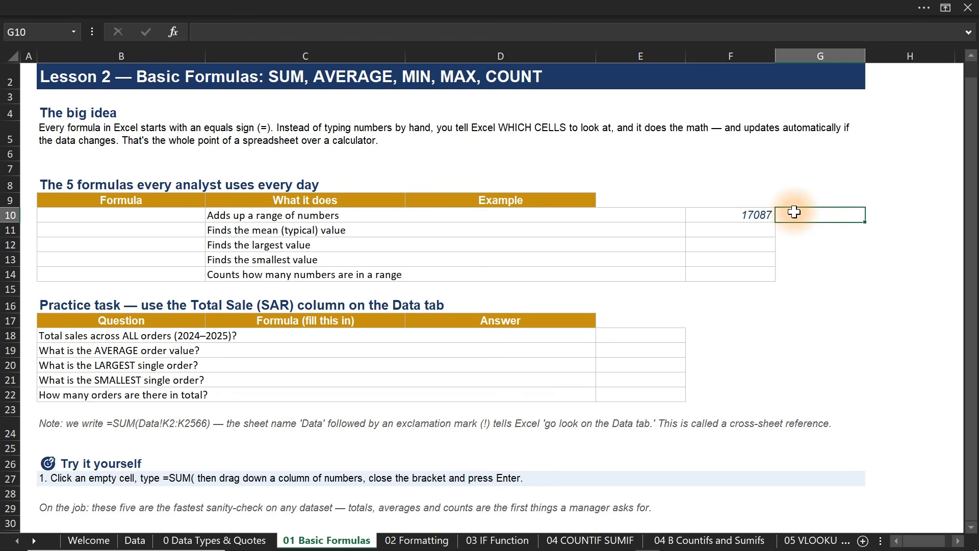
{"action": "type", "text": "="}
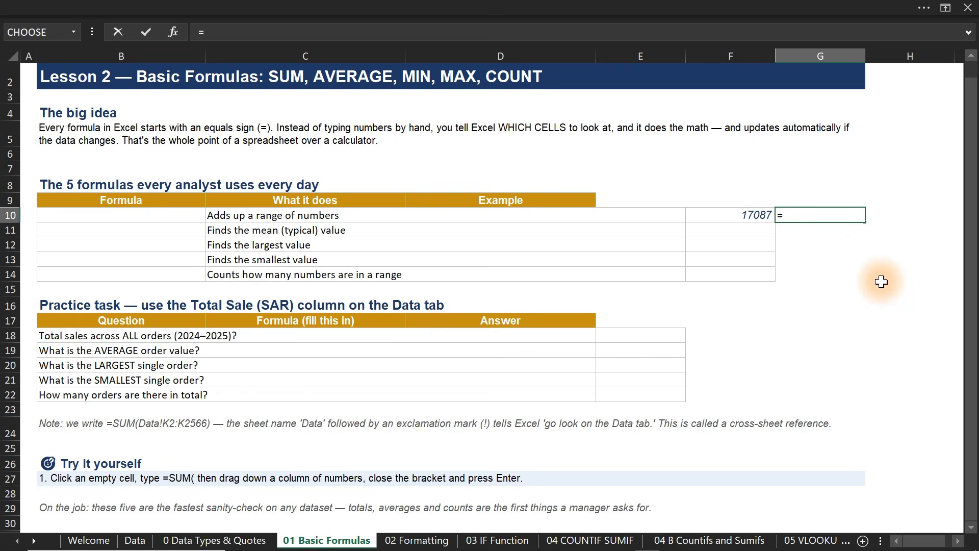
{"action": "type", "text": "sum"}
{"action": "key", "text": "Tab"}
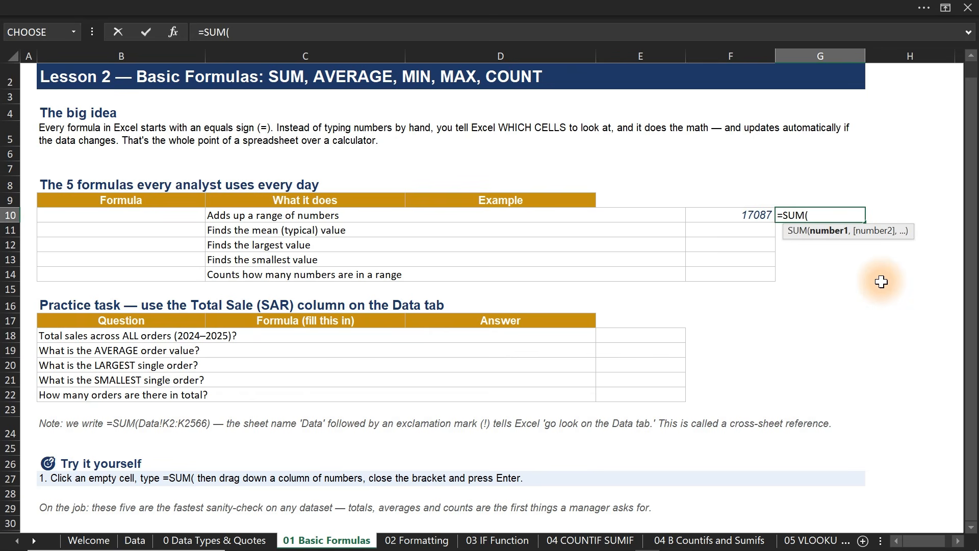
{"action": "type", "text": "q"}
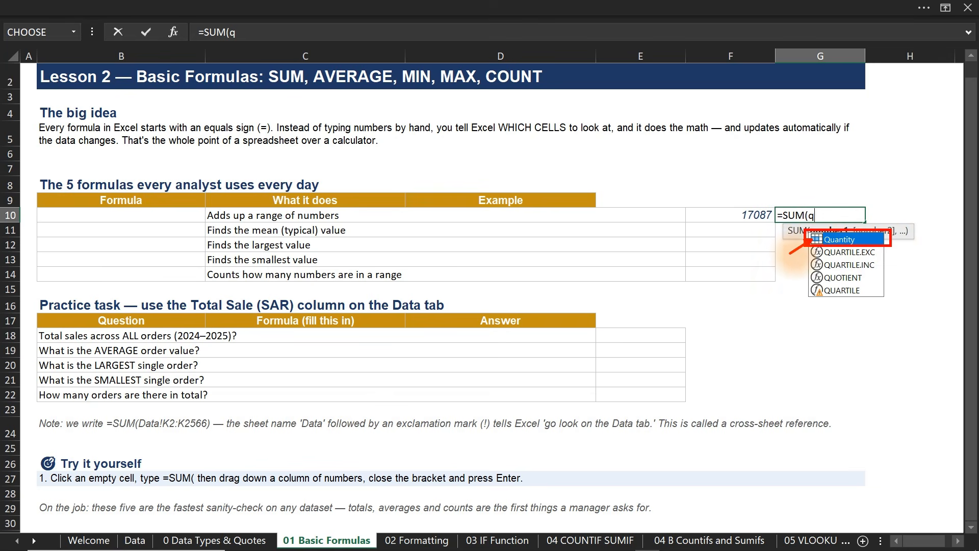
{"action": "mouse_move", "coordinate": [810, 245]}
{"action": "left_mouse_down"}
{"action": "mouse_move", "coordinate": [795, 273]}
{"action": "mouse_move", "coordinate": [801, 293]}
{"action": "mouse_move", "coordinate": [816, 296]}
{"action": "left_mouse_up"}
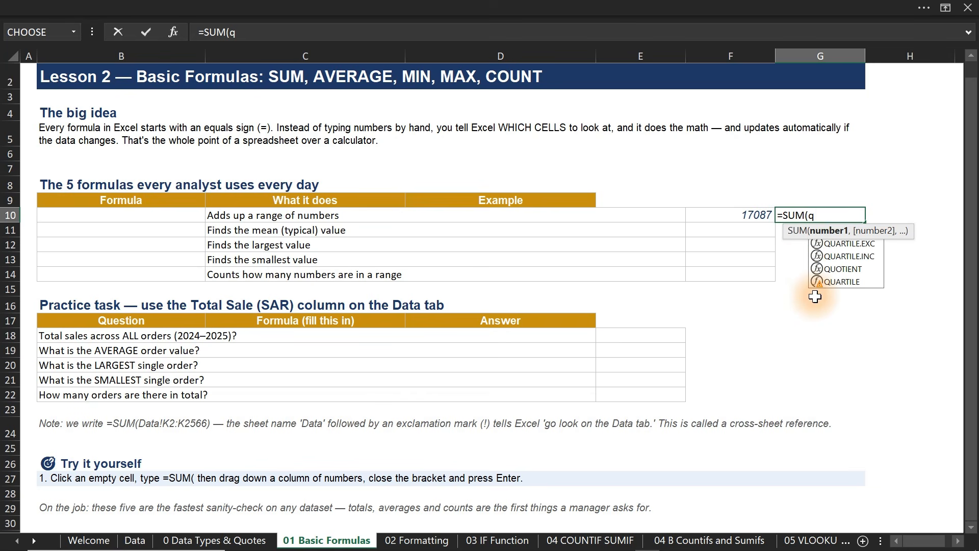
{"action": "double_click", "coordinate": [831, 228]}
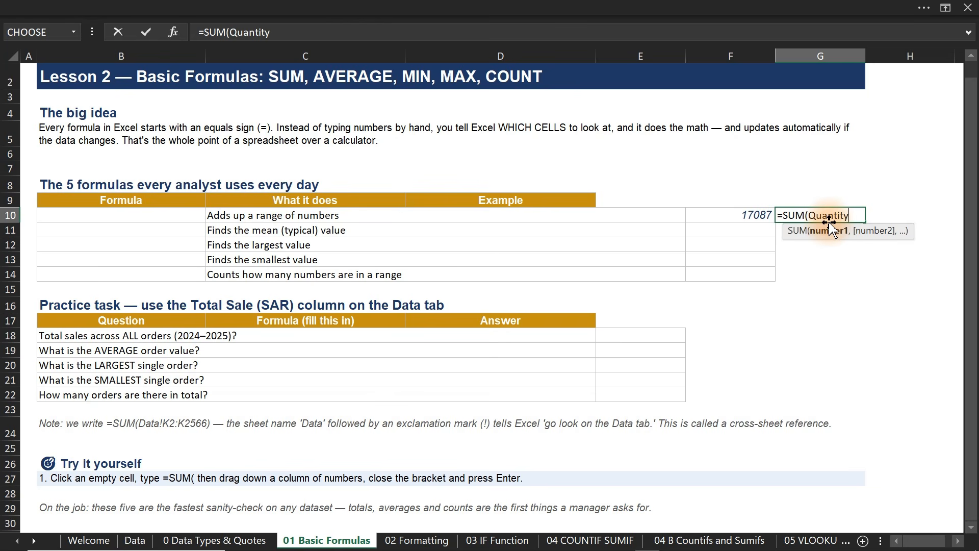
{"action": "type", "text": ")"}
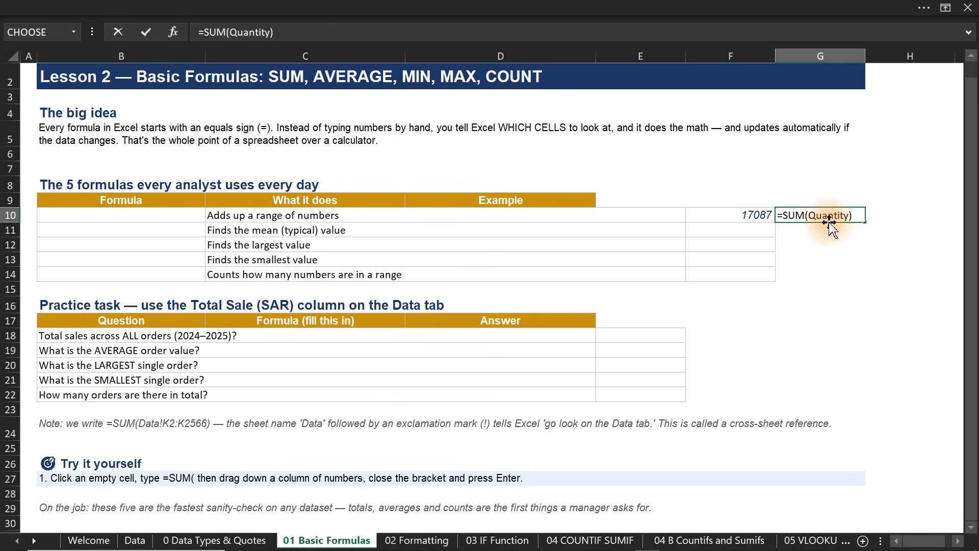
{"action": "key", "text": "Return"}
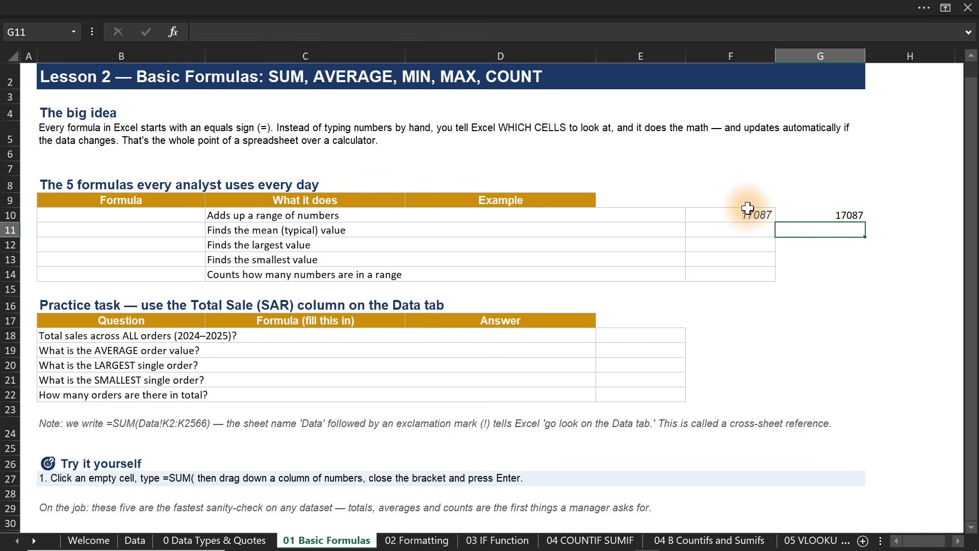
Step: Format F10:G14 with the comma number style and no decimal places
{"action": "left_click_drag", "start_coordinate": [741, 205], "coordinate": [838, 277]}
{"action": "left_click", "coordinate": [431, 8]}
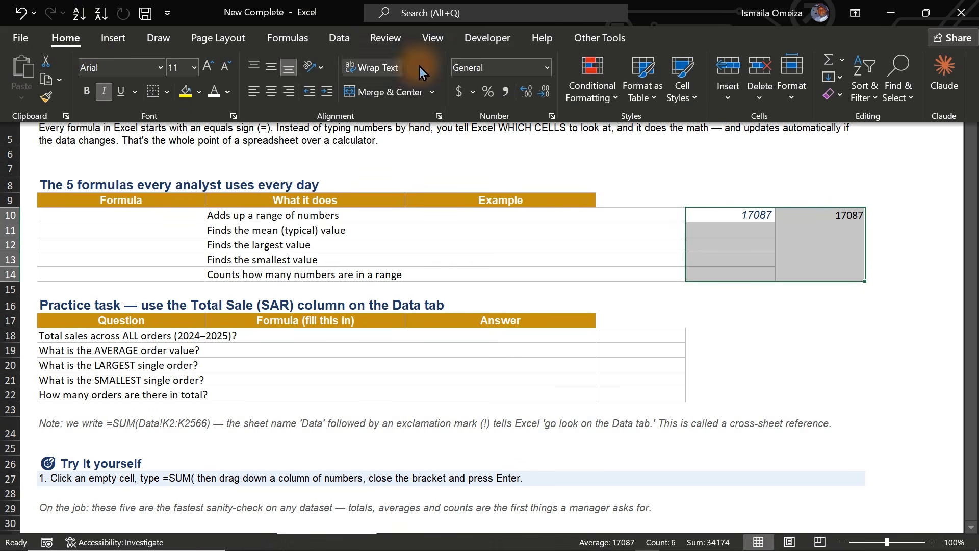
{"action": "left_click", "coordinate": [512, 96]}
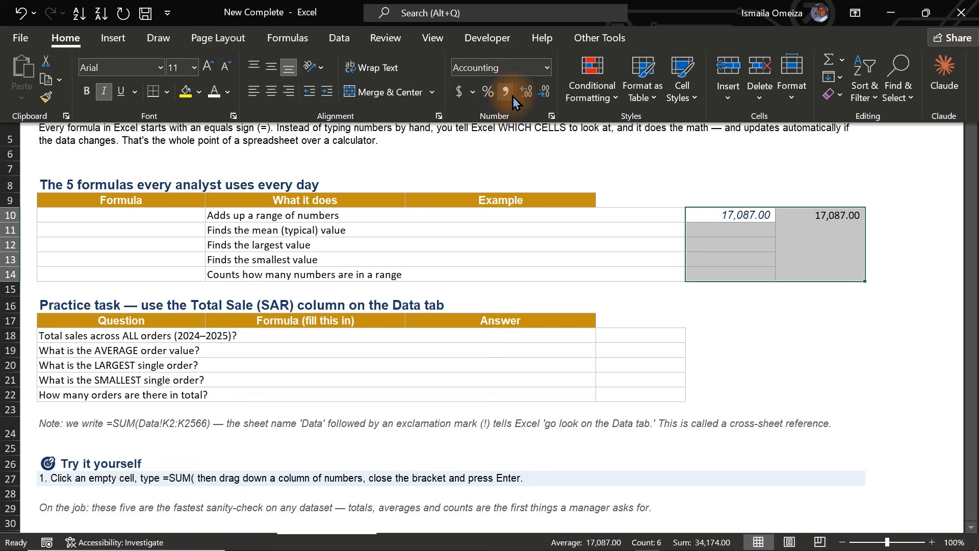
{"action": "left_click", "coordinate": [545, 96]}
{"action": "left_click", "coordinate": [544, 96]}
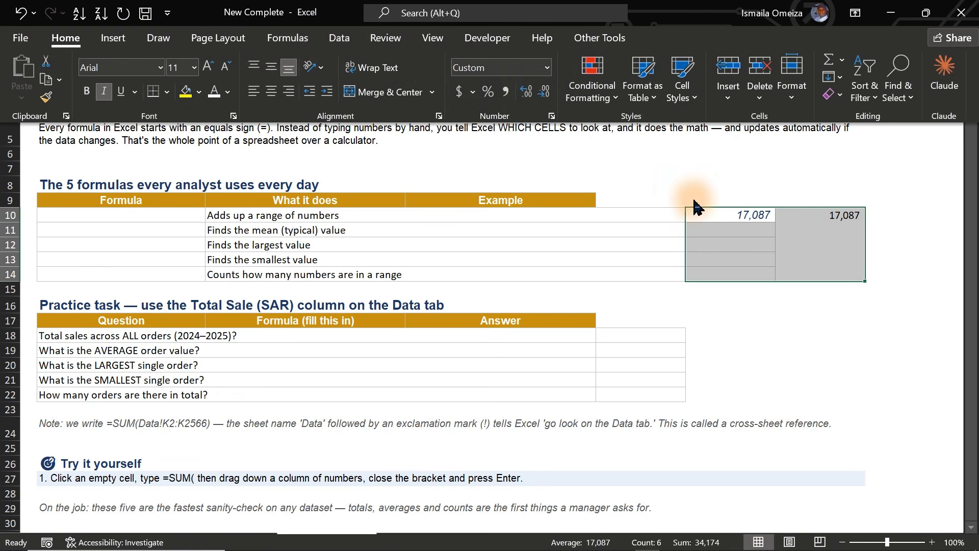
Step: Reveal the formula names SUM and AVERAGE in B10:B11 by setting their font color to black
{"action": "left_click", "coordinate": [722, 230]}
{"action": "left_click", "coordinate": [723, 231]}
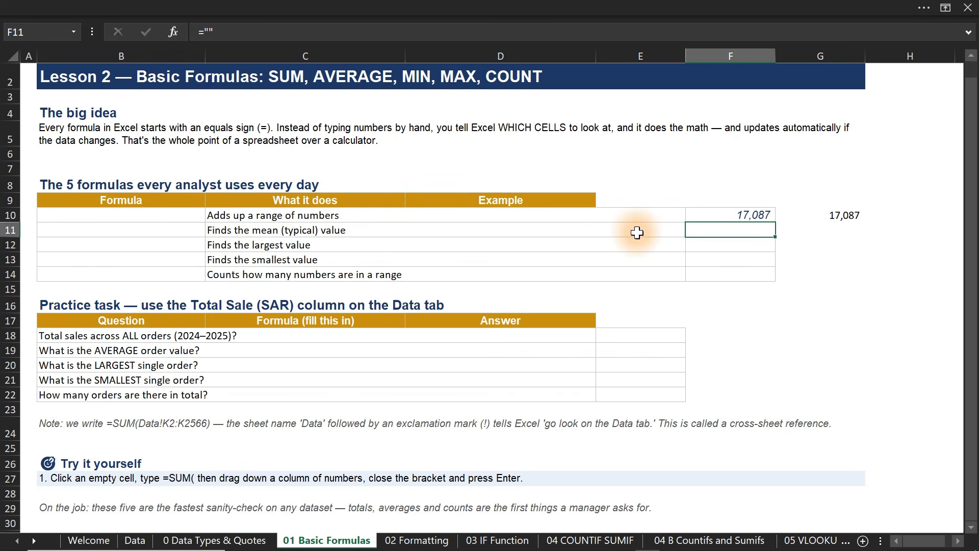
{"action": "left_click_drag", "start_coordinate": [146, 214], "coordinate": [149, 228]}
{"action": "left_click", "coordinate": [135, 8]}
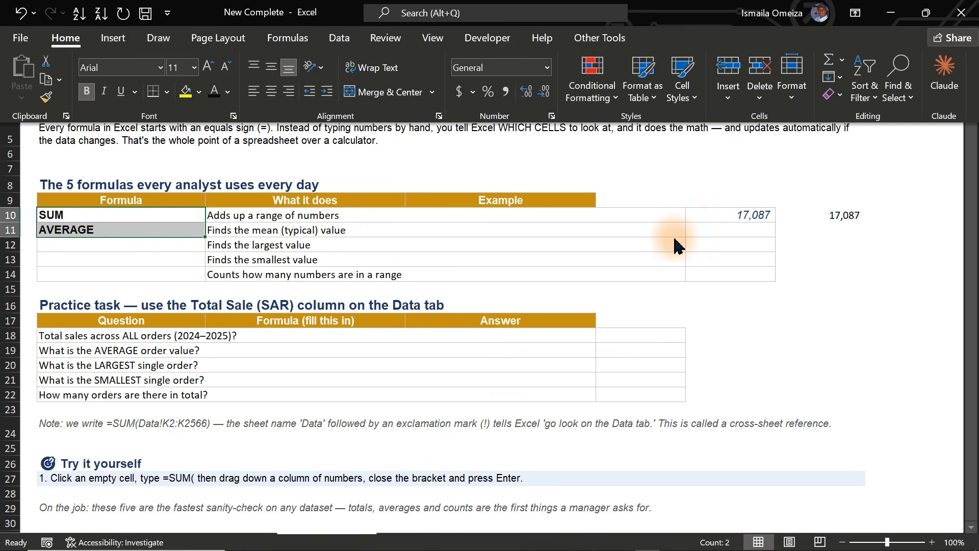
Step: Enter =AVERAGE(Quantity) in F11 to find the mean quantity
{"action": "left_click", "coordinate": [696, 229]}
{"action": "type", "text": "=av"}
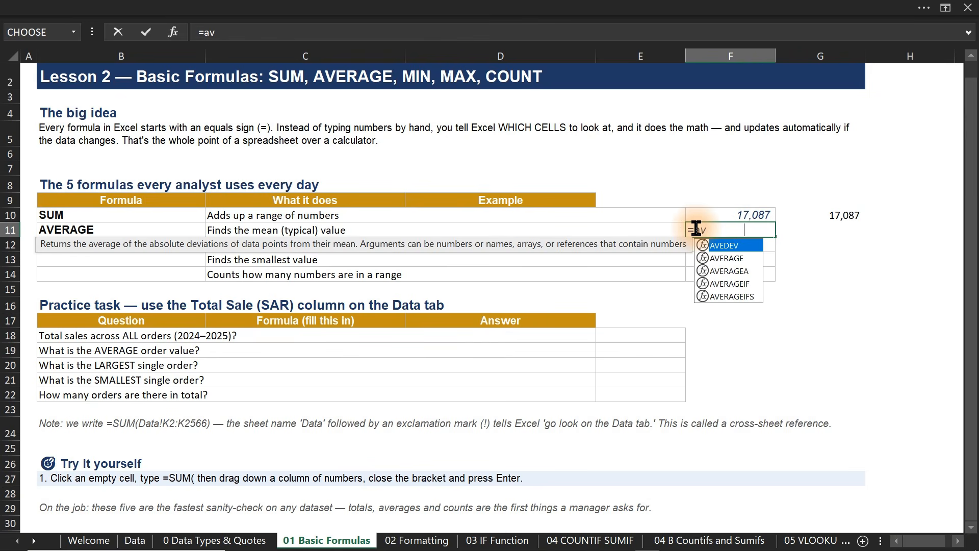
{"action": "key", "text": "Tab"}
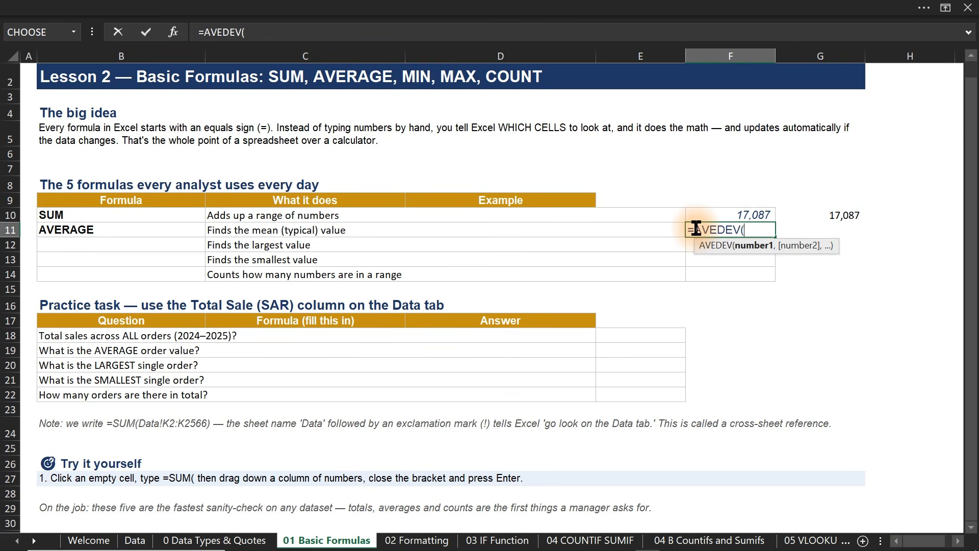
{"action": "key", "text": "BackSpace"}
{"action": "key", "text": "BackSpace"}
{"action": "key", "text": "BackSpace"}
{"action": "key", "text": "BackSpace"}
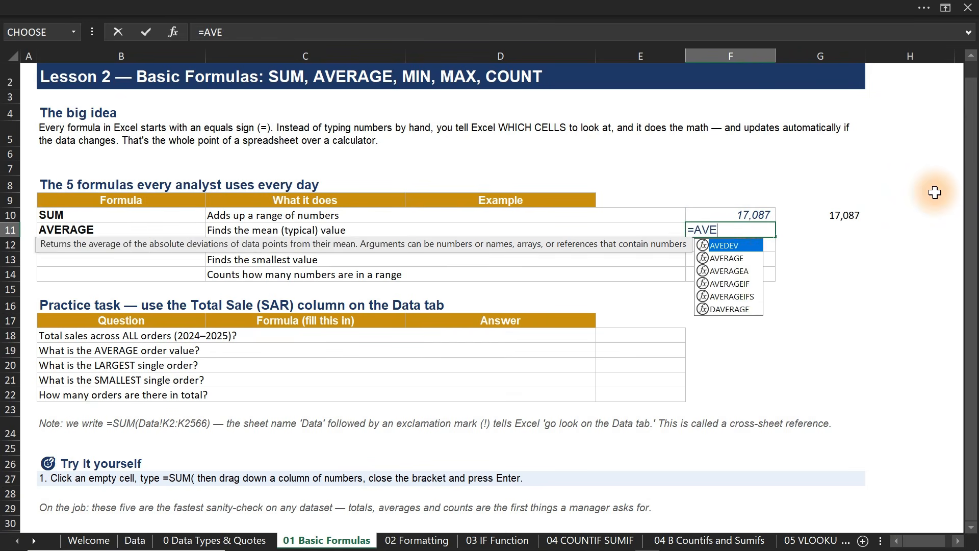
{"action": "key", "text": "Down"}
{"action": "key", "text": "Tab"}
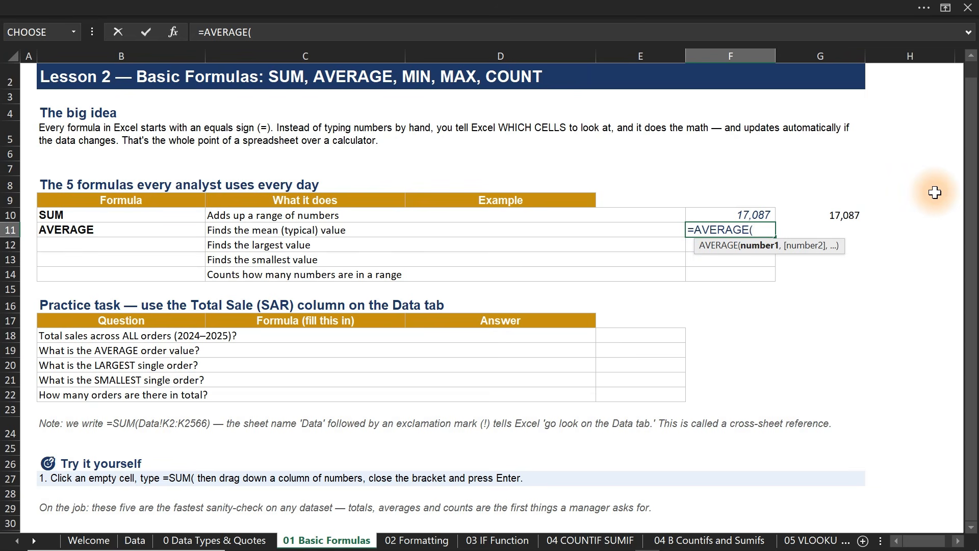
{"action": "type", "text": "q"}
{"action": "key", "text": "Tab"}
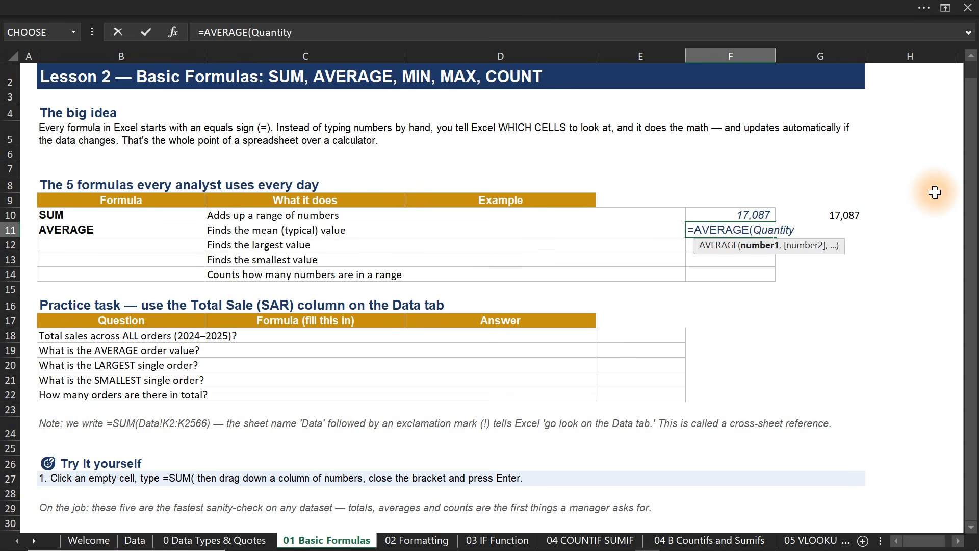
{"action": "key", "text": "Return"}
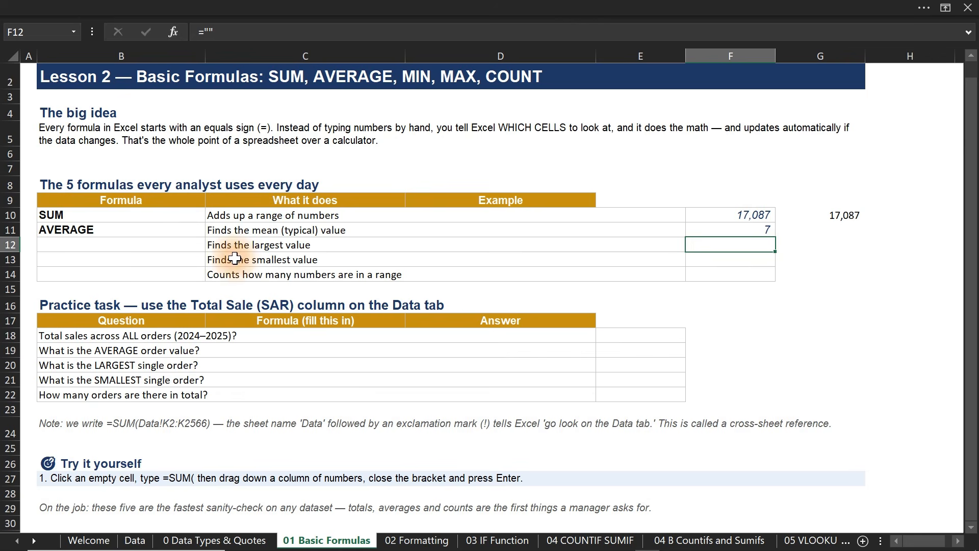
Step: Examine the Quantity argument inside the AVERAGE formula in F11
{"action": "double_click", "coordinate": [757, 228]}
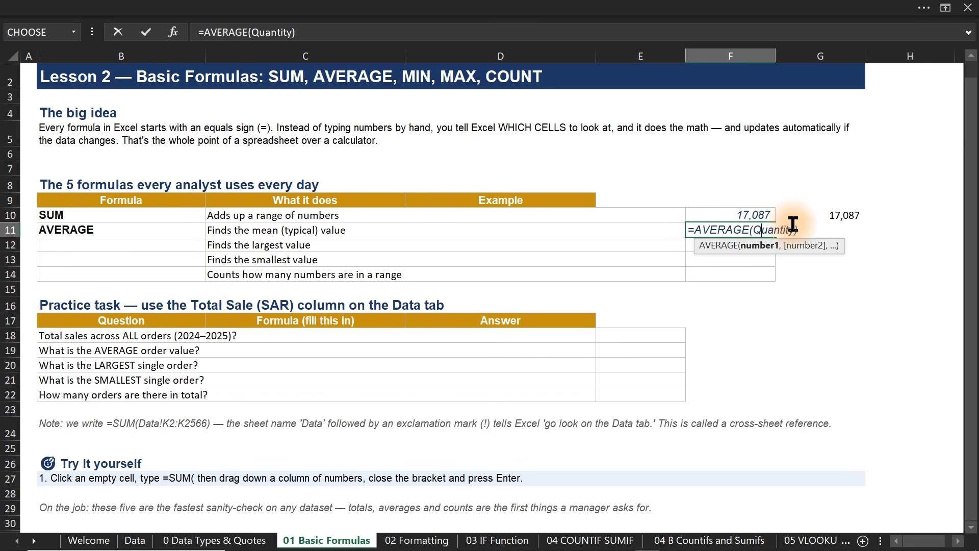
{"action": "left_click_drag", "start_coordinate": [795, 229], "coordinate": [754, 226]}
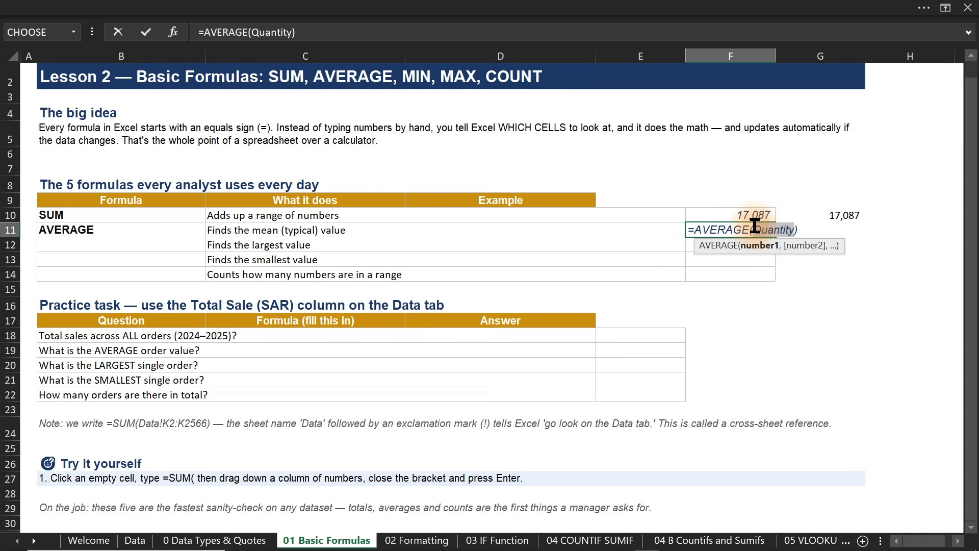
{"action": "key", "text": "ctrl+Return"}
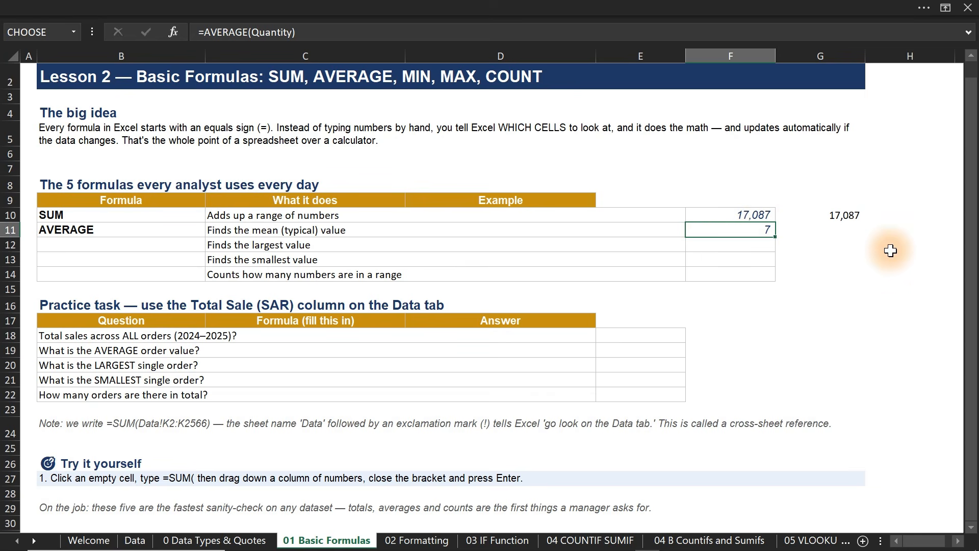
Step: Enter =MAX(Quantity) in F12 to find the largest quantity
{"action": "left_click", "coordinate": [746, 245]}
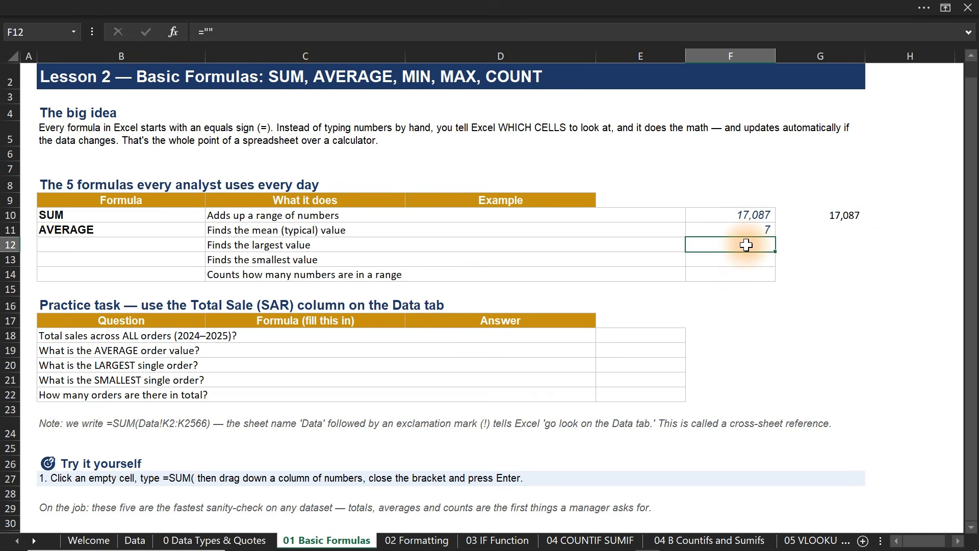
{"action": "type", "text": "=m"}
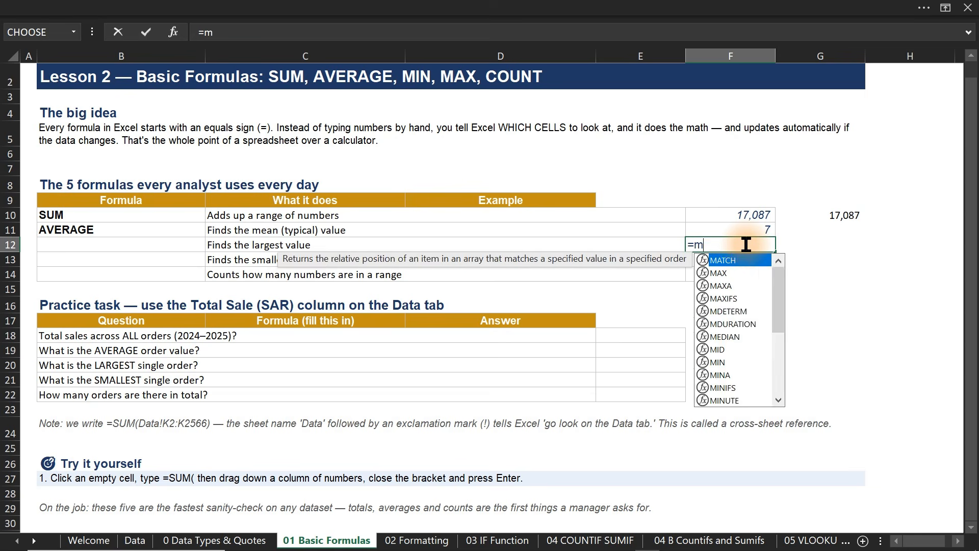
{"action": "type", "text": "ax(Quantity"}
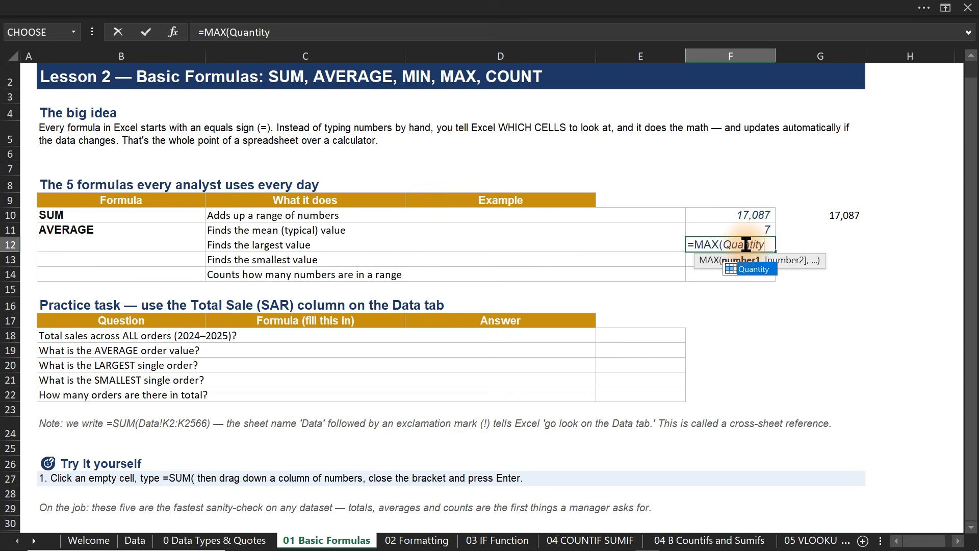
{"action": "type", "text": ")"}
{"action": "key", "text": "Return"}
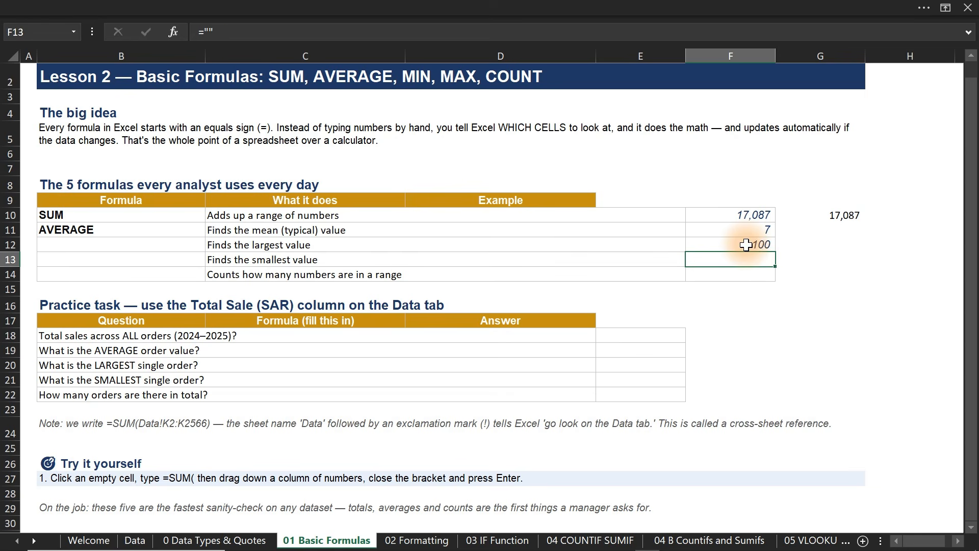
Step: Enter =LARGE(Quantity,1) in G12 as an alternative way to find the largest quantity
{"action": "left_click", "coordinate": [817, 245]}
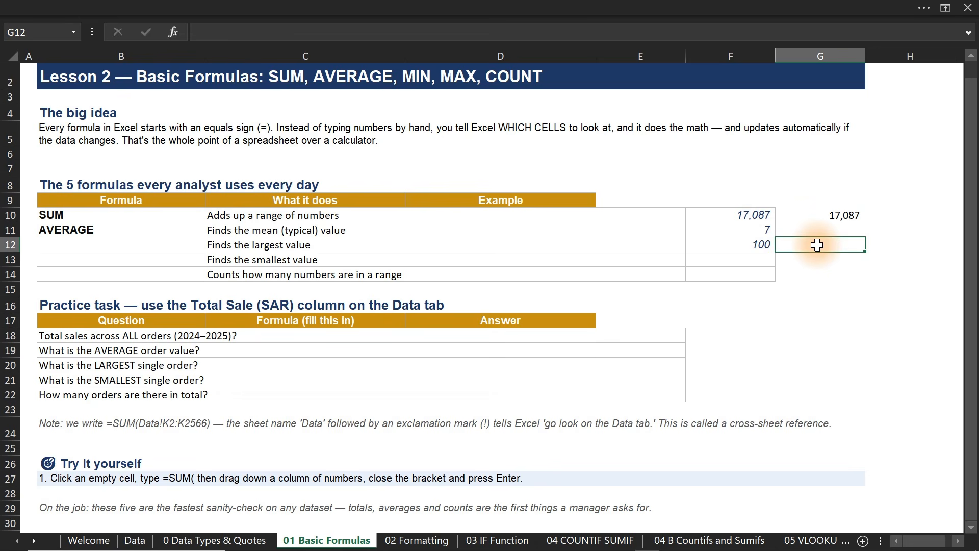
{"action": "type", "text": "=max"}
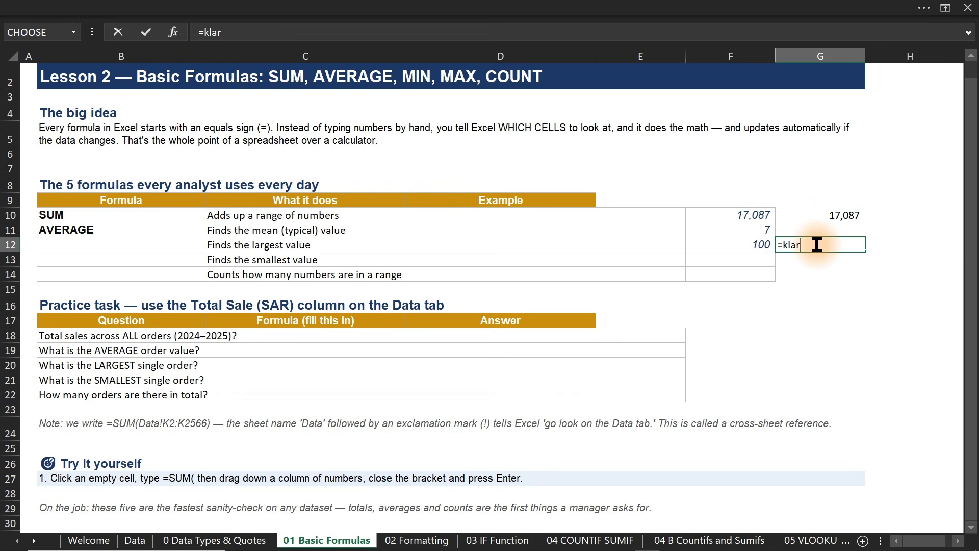
{"action": "key", "text": "BackSpace"}
{"action": "key", "text": "BackSpace"}
{"action": "key", "text": "BackSpace"}
{"action": "type", "text": "k"}
{"action": "key", "text": "BackSpace"}
{"action": "type", "text": "larg"}
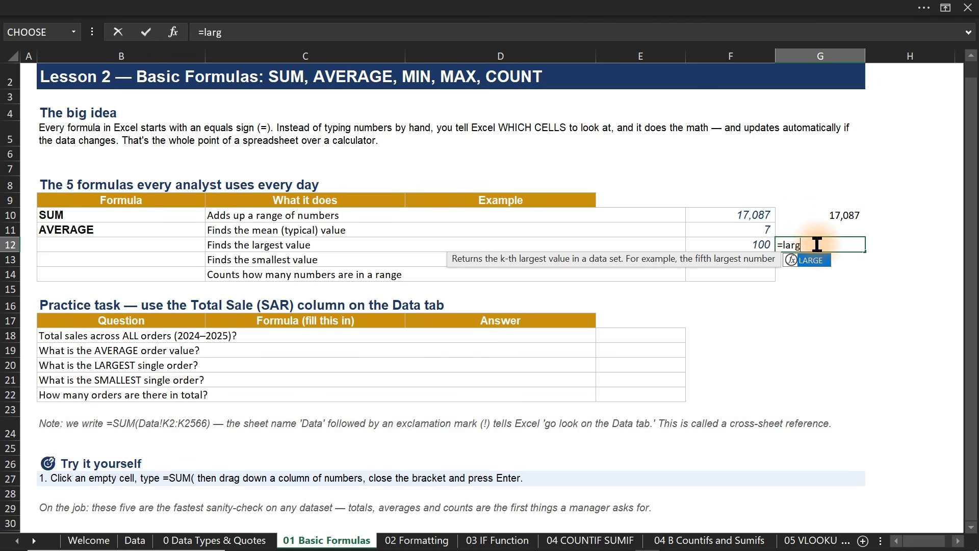
{"action": "key", "text": "Tab"}
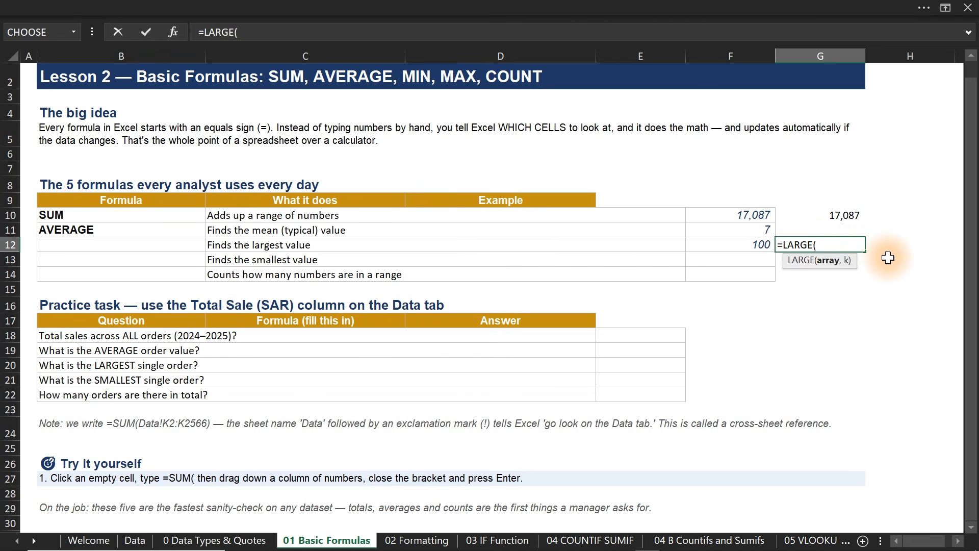
{"action": "type", "text": "Quantity"}
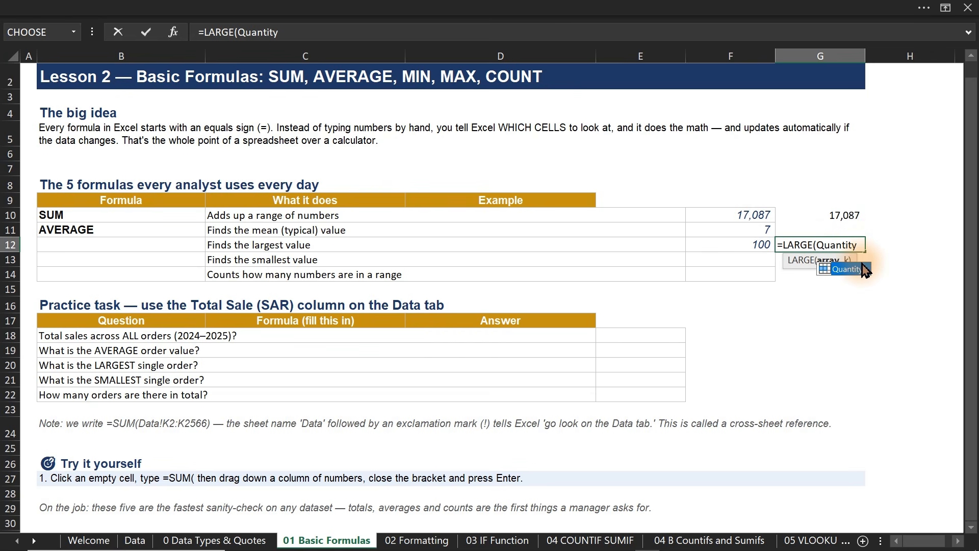
{"action": "type", "text": ",1"}
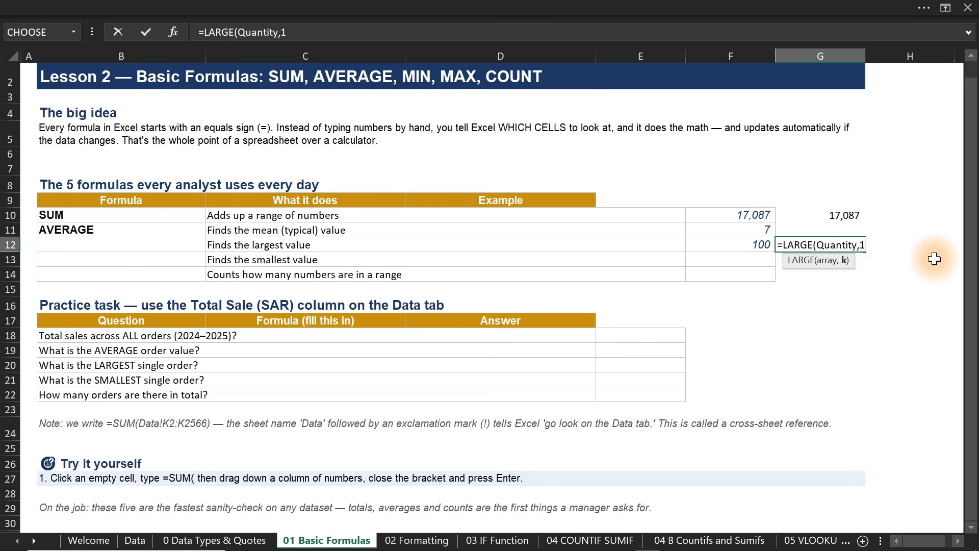
{"action": "type", "text": ")"}
{"action": "key", "text": "Return"}
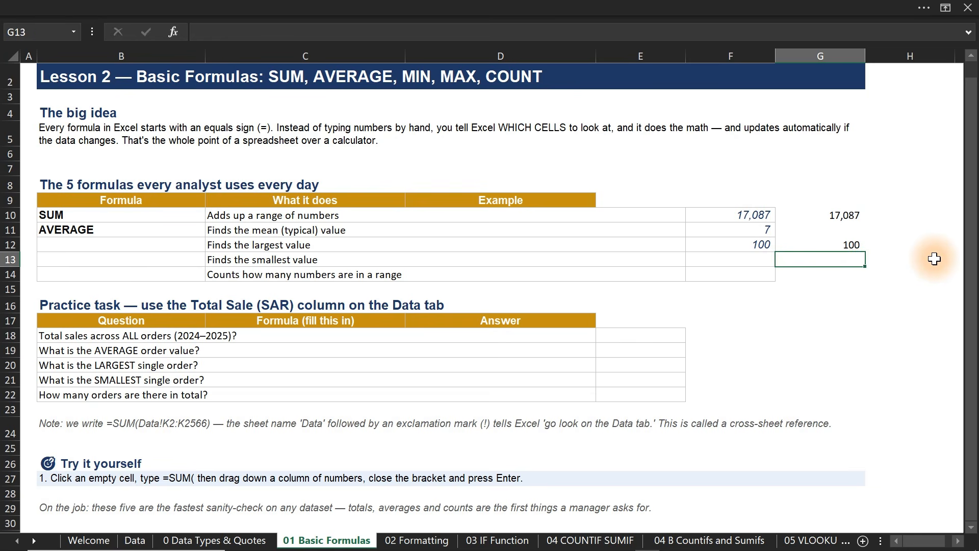
Step: Change the k argument of the LARGE formula in G12 to 2 for the second-largest quantity
{"action": "double_click", "coordinate": [819, 245]}
{"action": "left_click", "coordinate": [865, 245]}
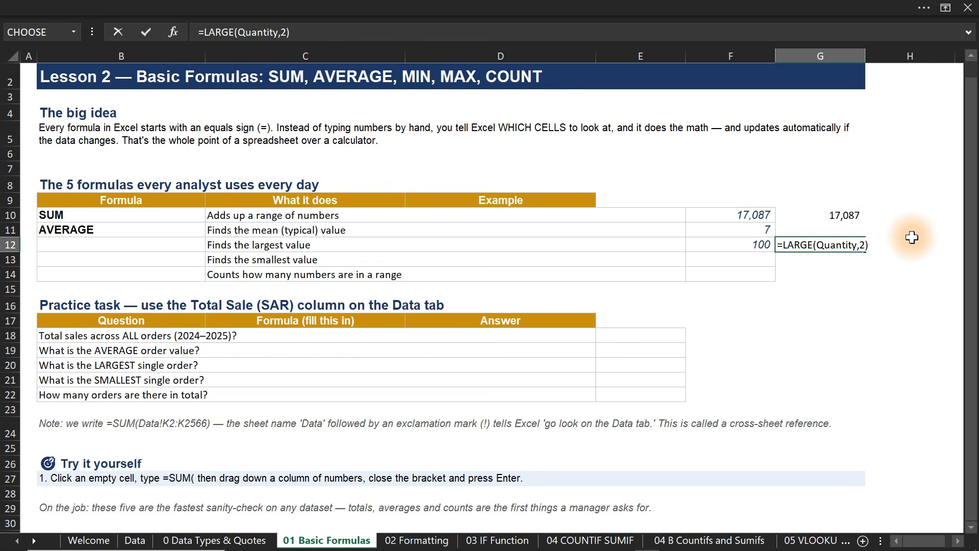
{"action": "key", "text": "Return"}
{"action": "left_click", "coordinate": [848, 240]}
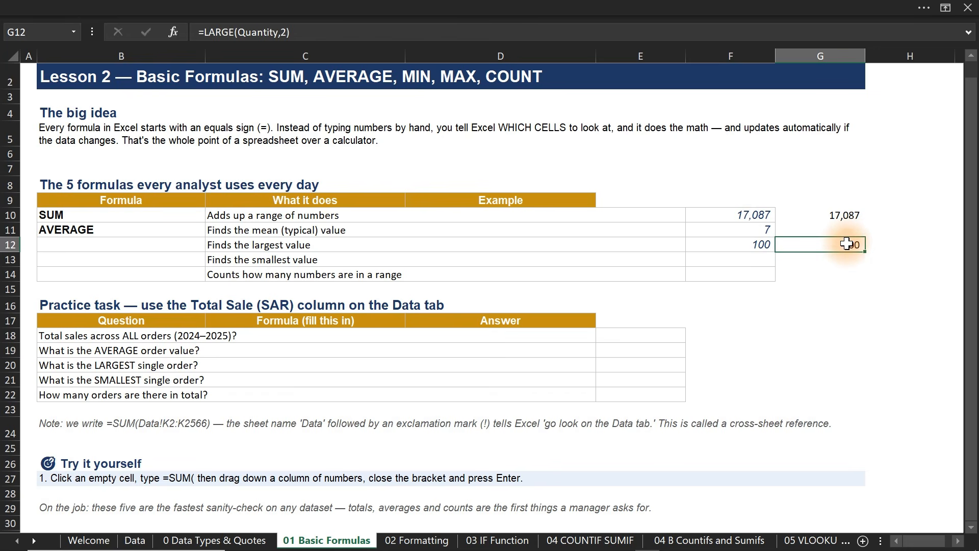
Step: Set the k argument of the LARGE formula in G12 to 10 for the tenth-largest quantity
{"action": "double_click", "coordinate": [847, 242]}
{"action": "left_click", "coordinate": [865, 244]}
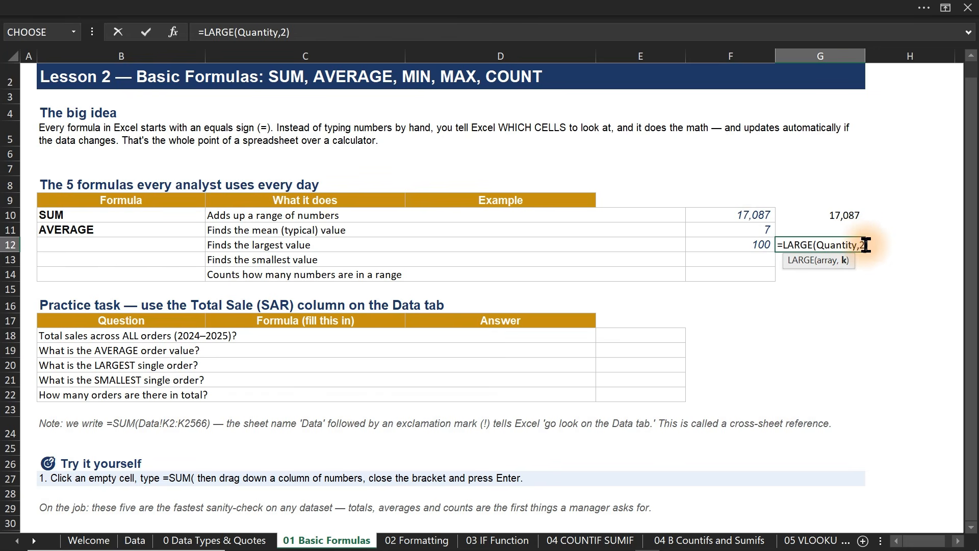
{"action": "key", "text": "BackSpace"}
{"action": "type", "text": "10"}
{"action": "key", "text": "Return"}
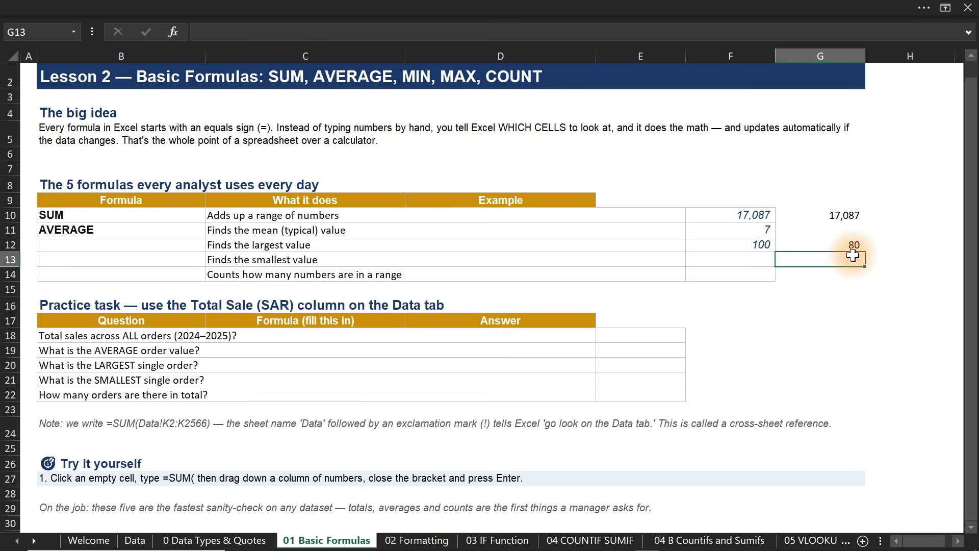
Step: Enter =MIN(Quantity) in F13 to find the smallest quantity
{"action": "left_click", "coordinate": [745, 257]}
{"action": "type", "text": "="}
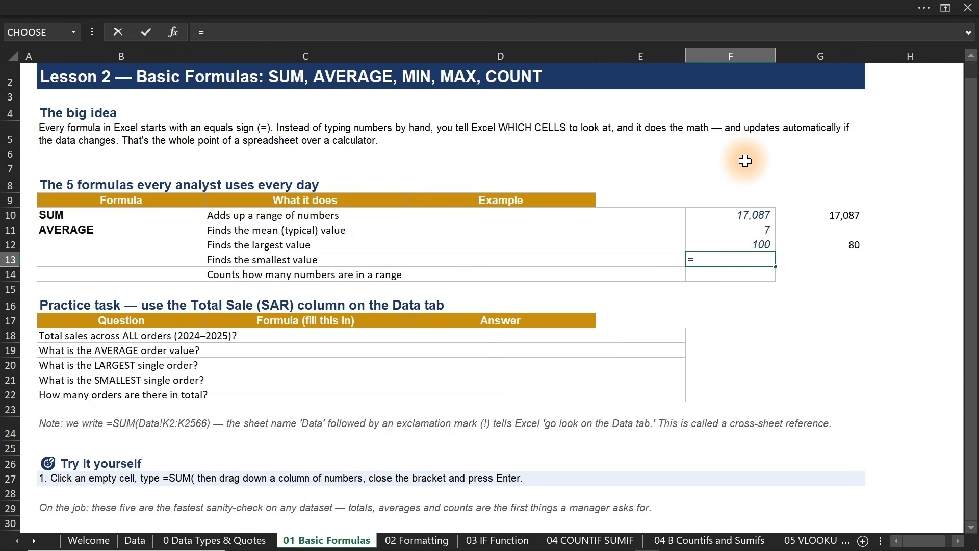
{"action": "type", "text": "min"}
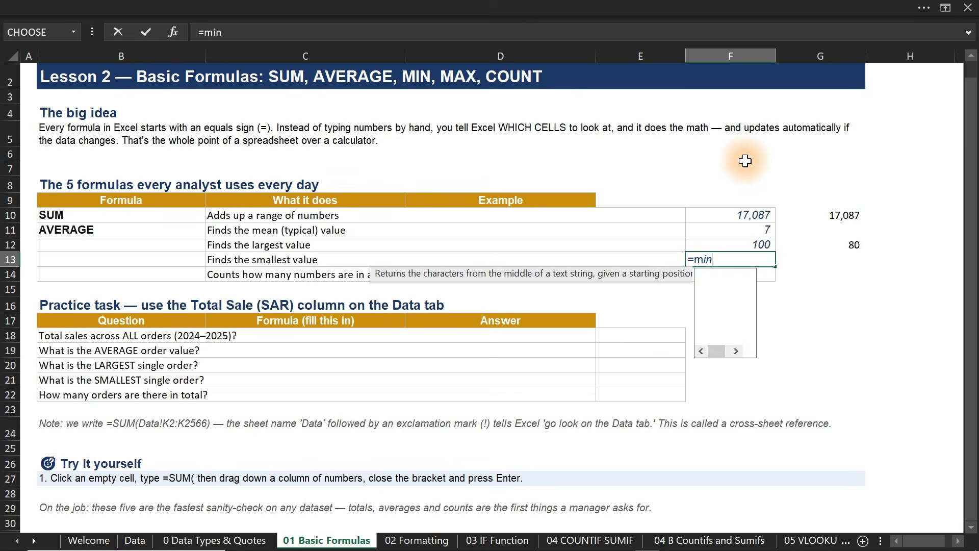
{"action": "key", "text": "Tab"}
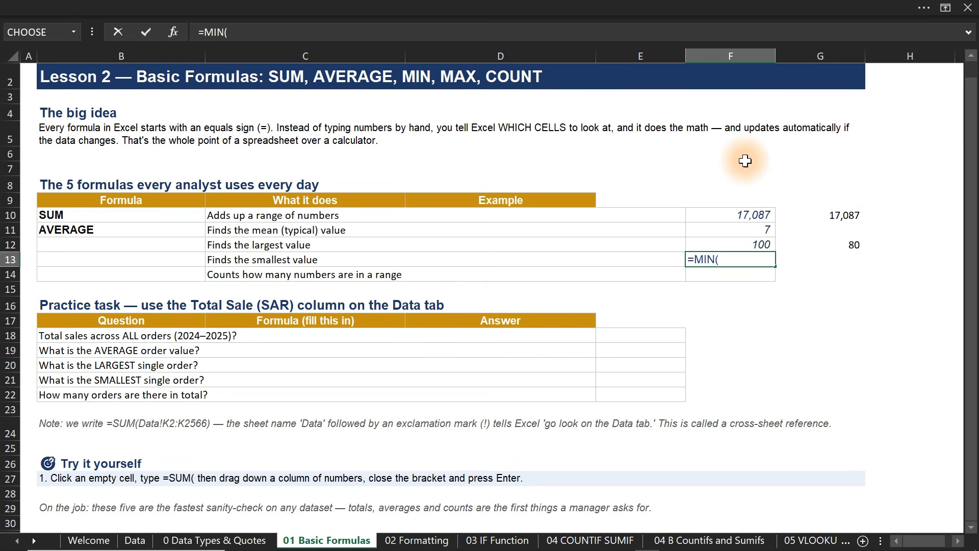
{"action": "key", "text": "BackSpace"}
{"action": "type", "text": "("}
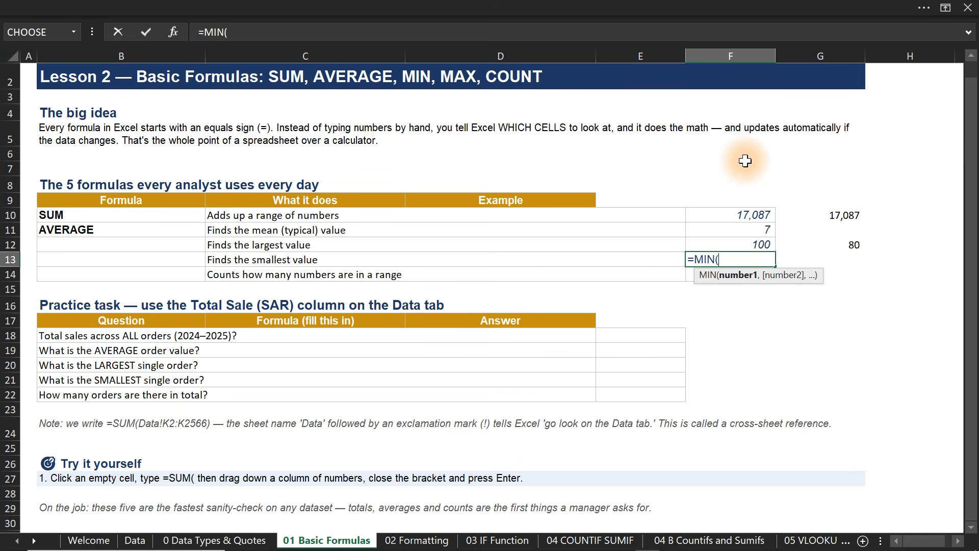
{"action": "type", "text": "Quantity"}
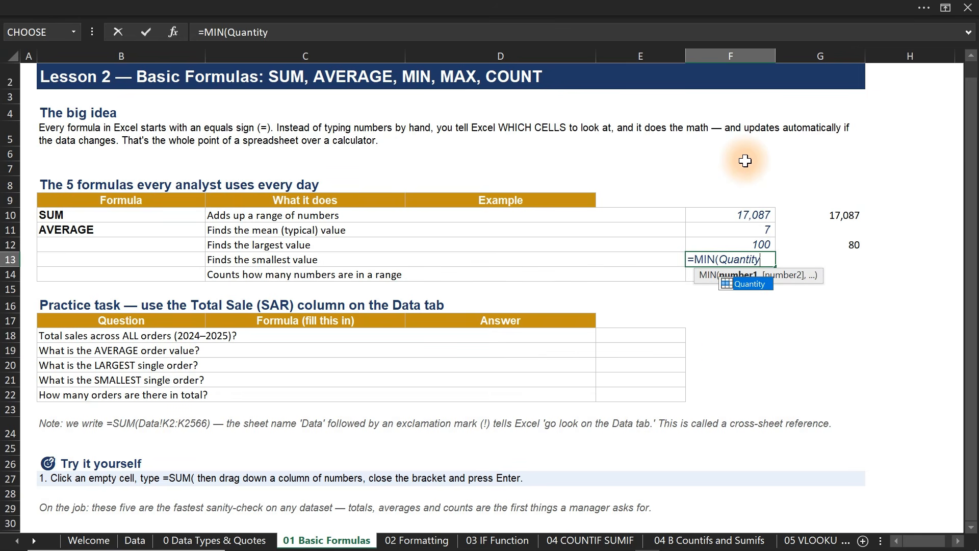
{"action": "type", "text": ")"}
{"action": "key", "text": "Return"}
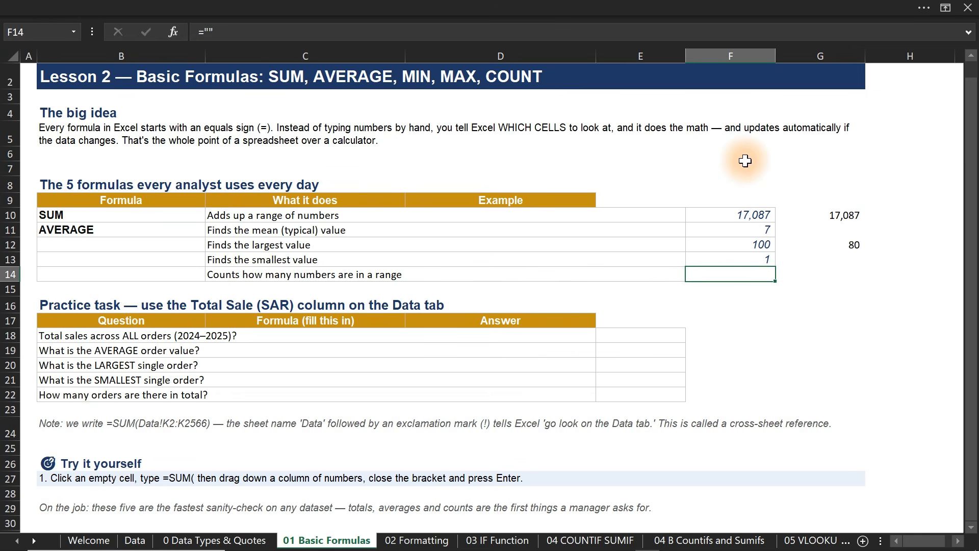
Step: Enter =SMALL(Quantity,1) in G13 as an alternative way to find the smallest quantity
{"action": "left_click", "coordinate": [830, 261]}
{"action": "type", "text": "="}
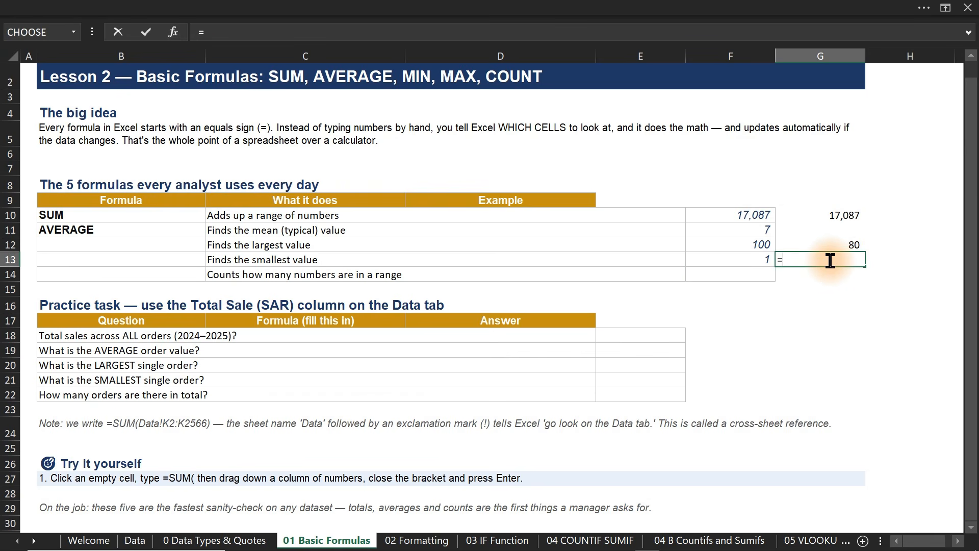
{"action": "type", "text": "smal"}
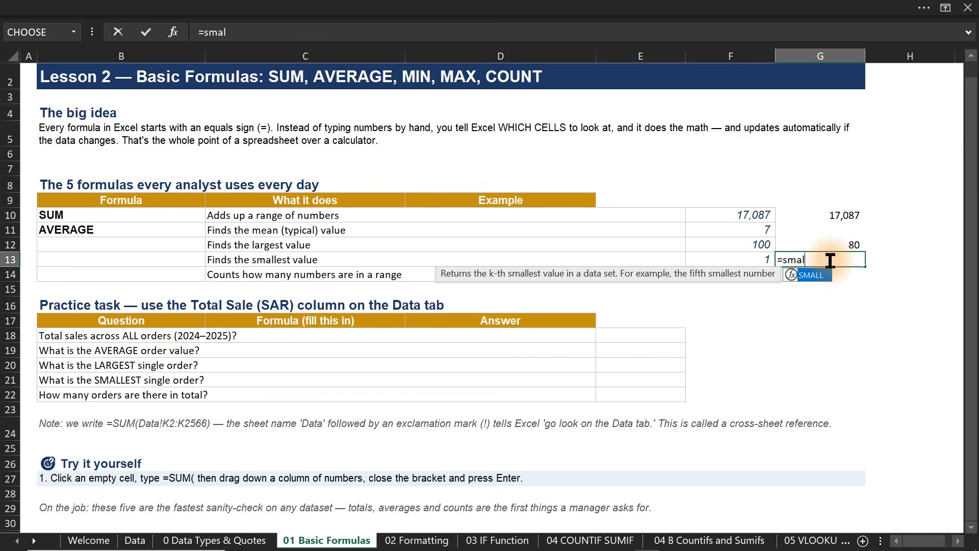
{"action": "key", "text": "Tab"}
{"action": "type", "text": "Quantity"}
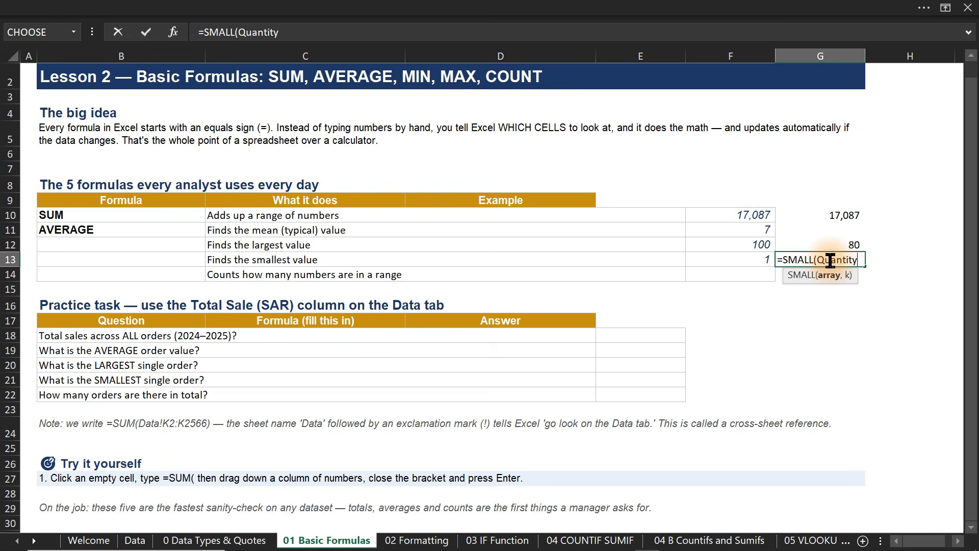
{"action": "type", "text": ",1)"}
{"action": "key", "text": "Return"}
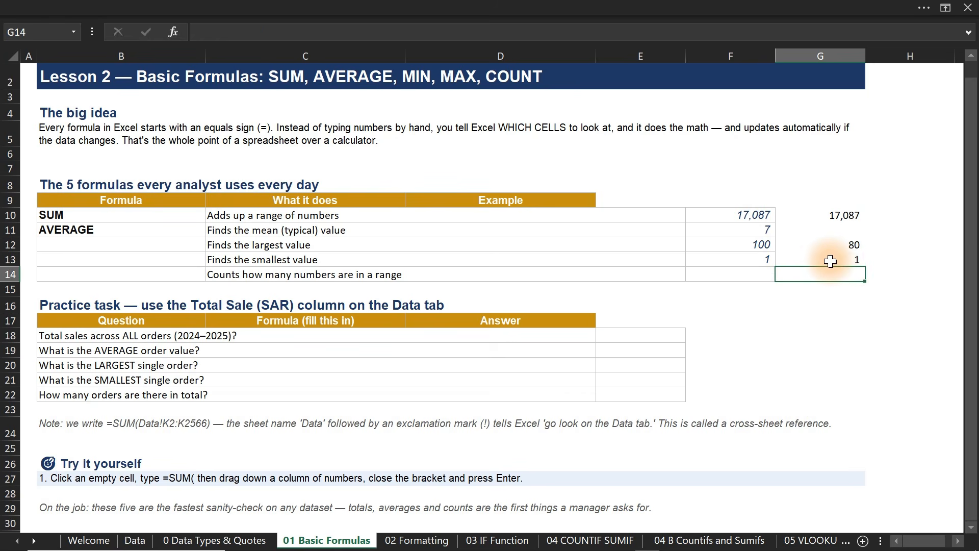
Step: Change the k argument of the SMALL formula in G13 to 2 for the second-smallest quantity
{"action": "left_click", "coordinate": [835, 261]}
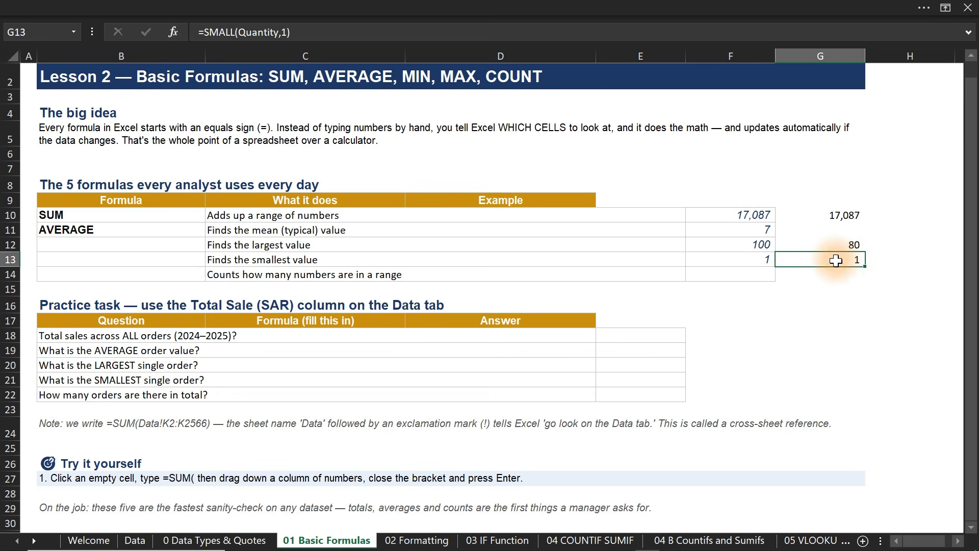
{"action": "double_click", "coordinate": [835, 260]}
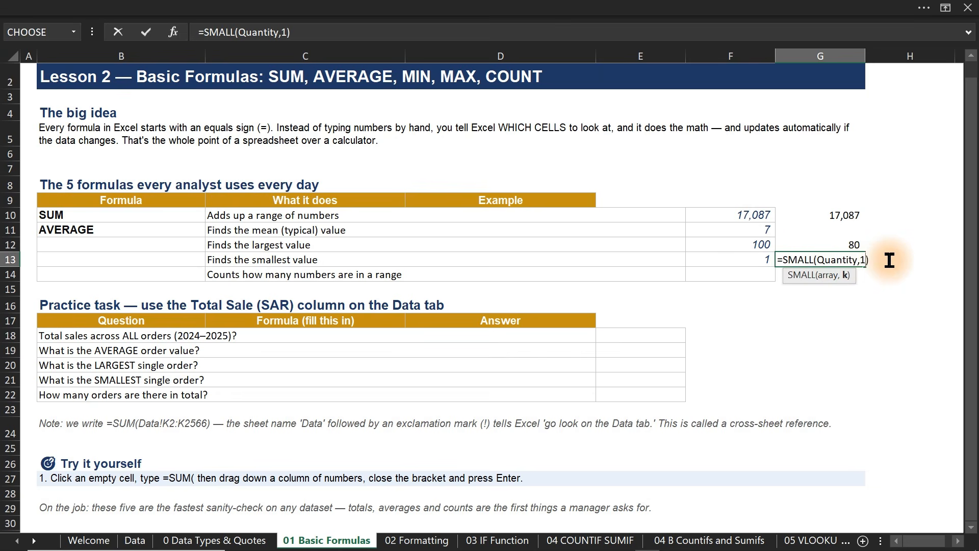
{"action": "key", "text": "Return"}
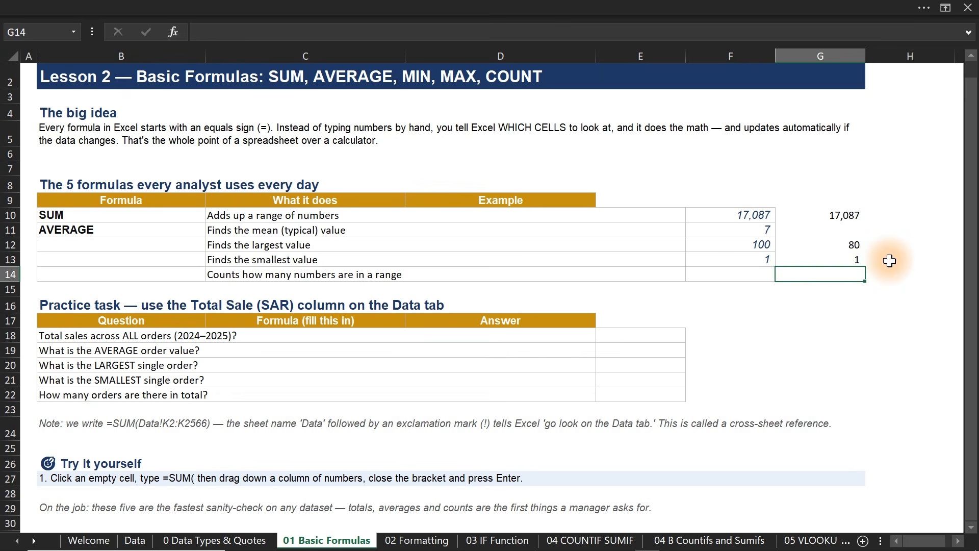
Step: Set the k argument of the SMALL formula in G13 to 10 for the tenth-smallest quantity
{"action": "double_click", "coordinate": [849, 259]}
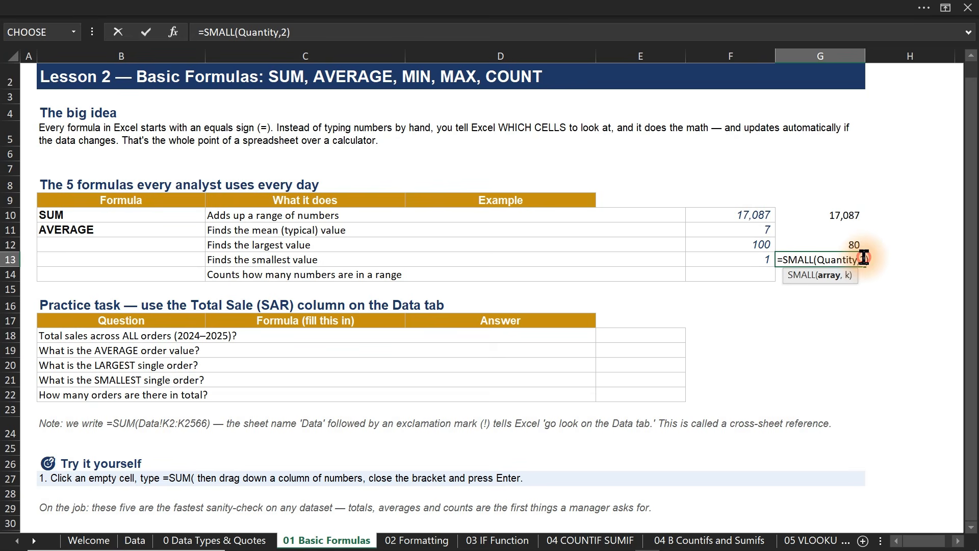
{"action": "double_click", "coordinate": [863, 259]}
{"action": "type", "text": "10"}
{"action": "key", "text": "Return"}
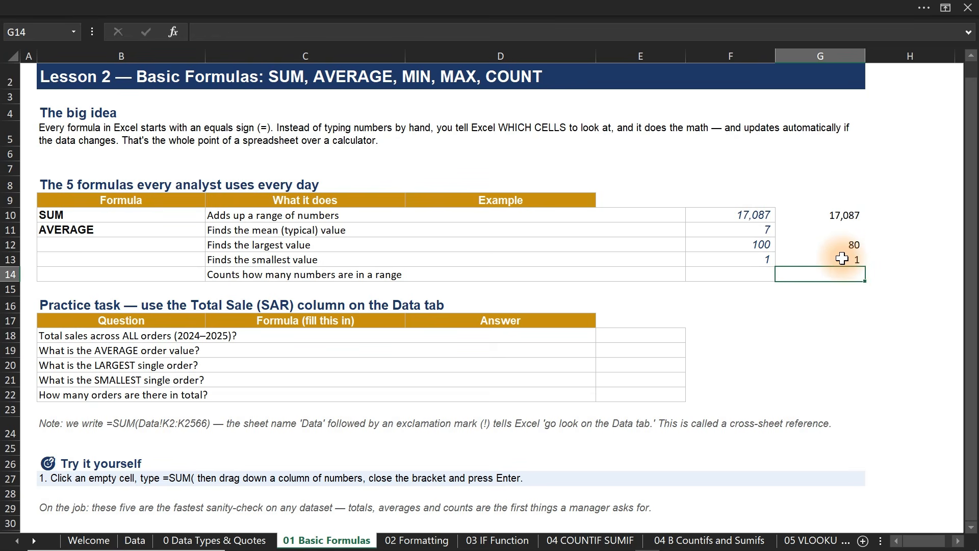
Step: Check the Quantity column on the Data sheet, and enter =COUNT(Quantity) in F14 of 01 Basic Formulas to count its numbers
{"action": "left_click", "coordinate": [753, 272]}
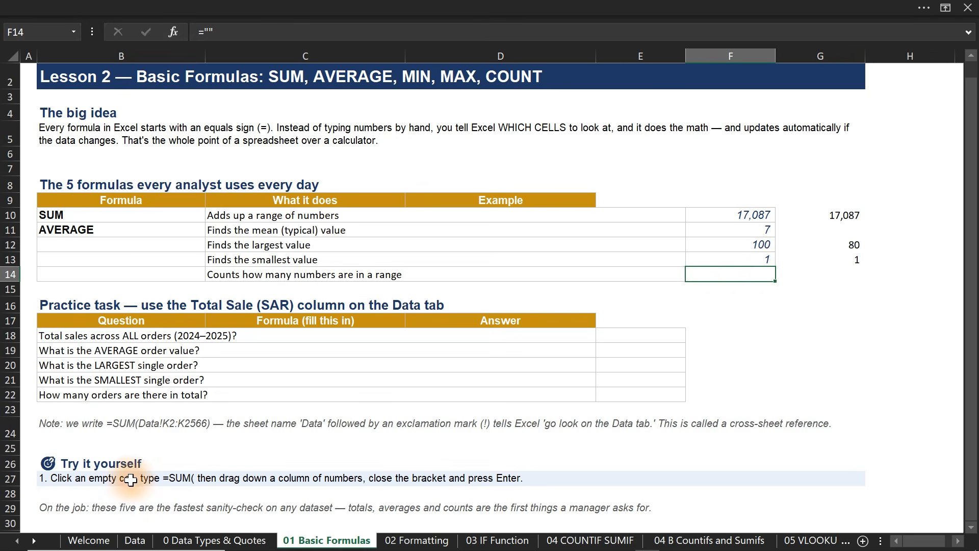
{"action": "left_click", "coordinate": [135, 539]}
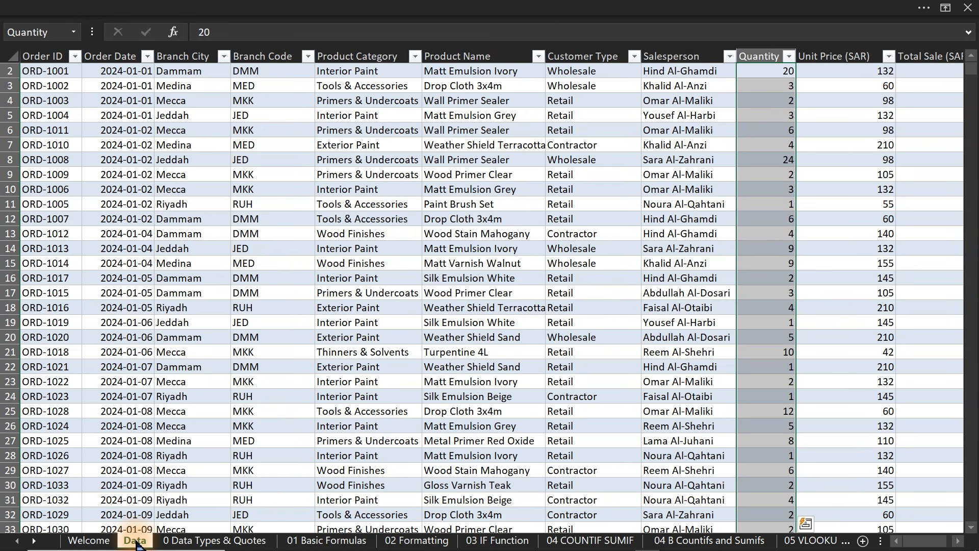
{"action": "left_click", "coordinate": [303, 540]}
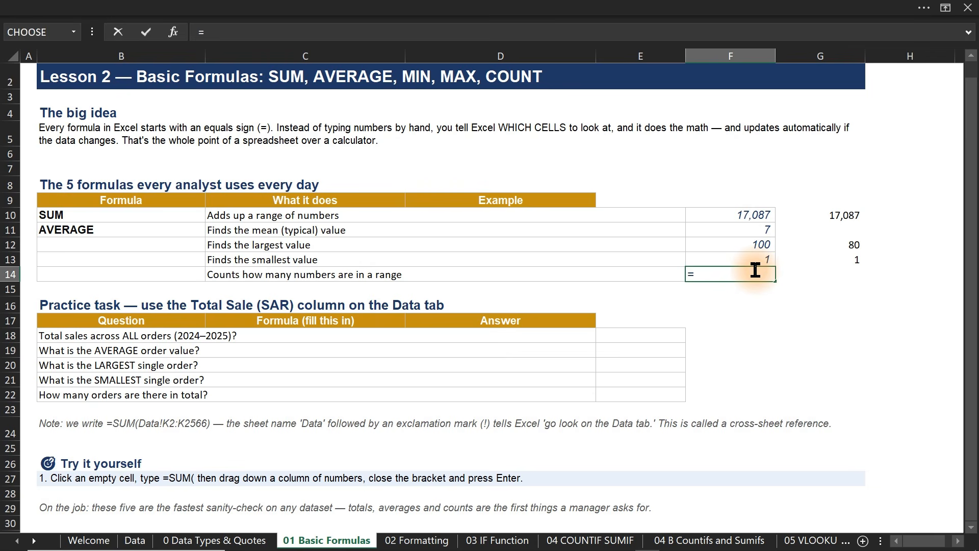
{"action": "type", "text": "count"}
{"action": "key", "text": "Tab"}
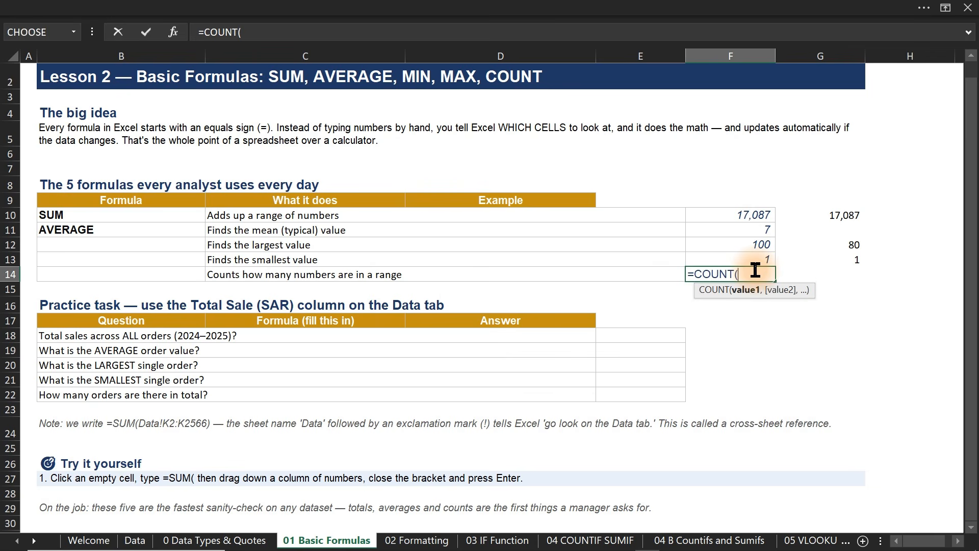
{"action": "type", "text": "Quantity"}
{"action": "key", "text": "Return"}
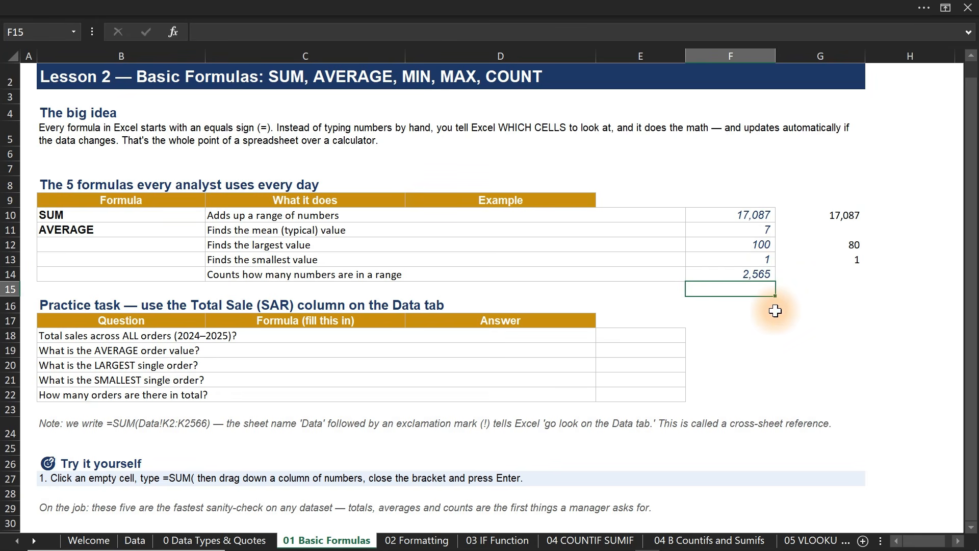
Step: Examine the Quantity column on the Data sheet to verify the count, and return to the 01 Basic Formulas sheet
{"action": "left_click", "coordinate": [135, 540]}
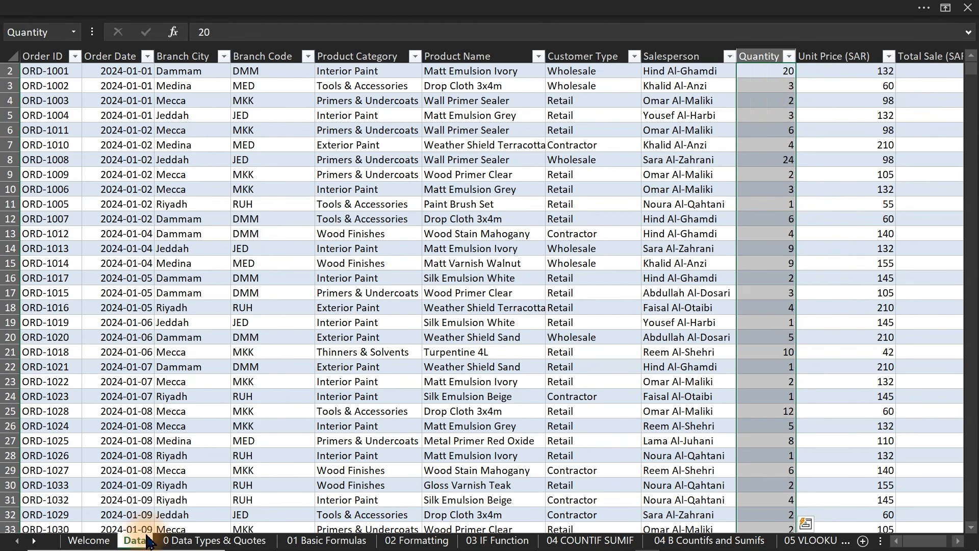
{"action": "left_click", "coordinate": [763, 56]}
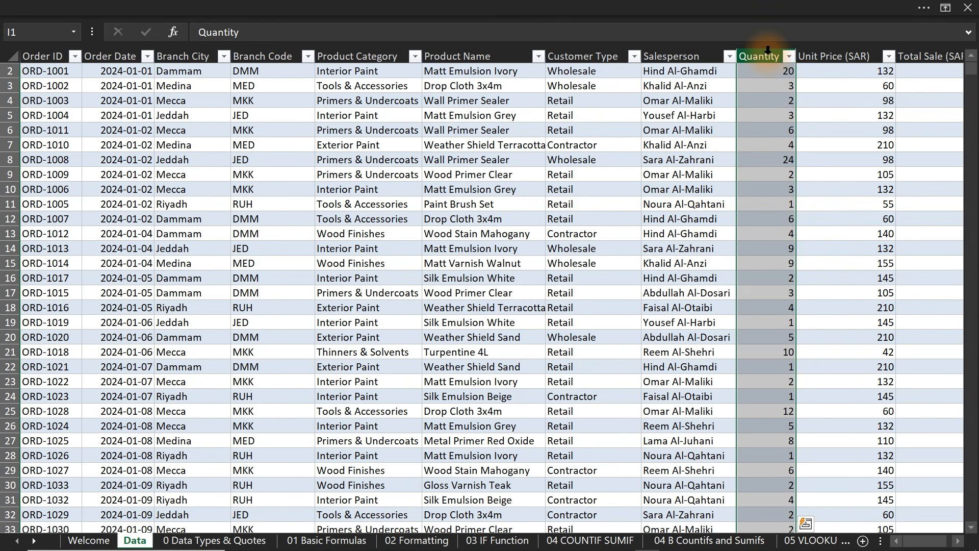
{"action": "left_click", "coordinate": [642, 7]}
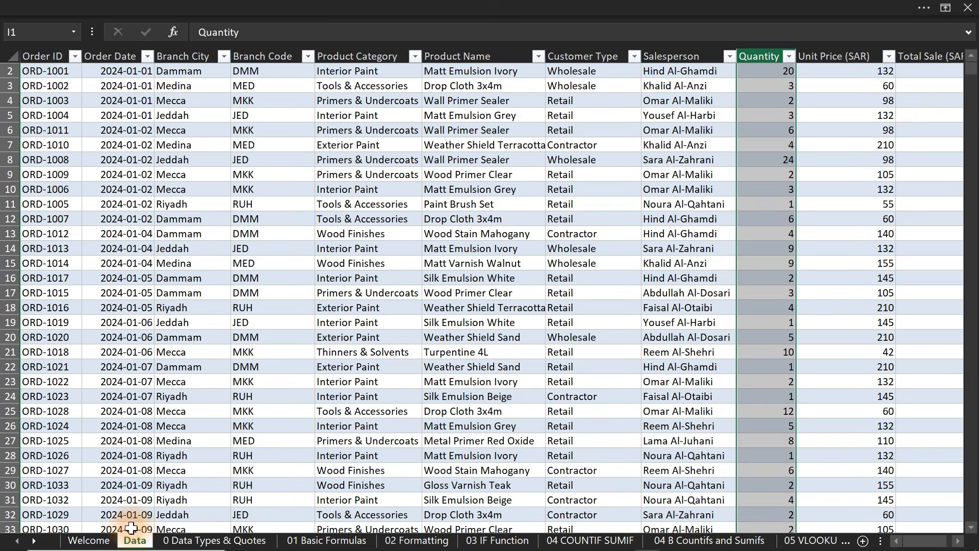
{"action": "left_click", "coordinate": [326, 539]}
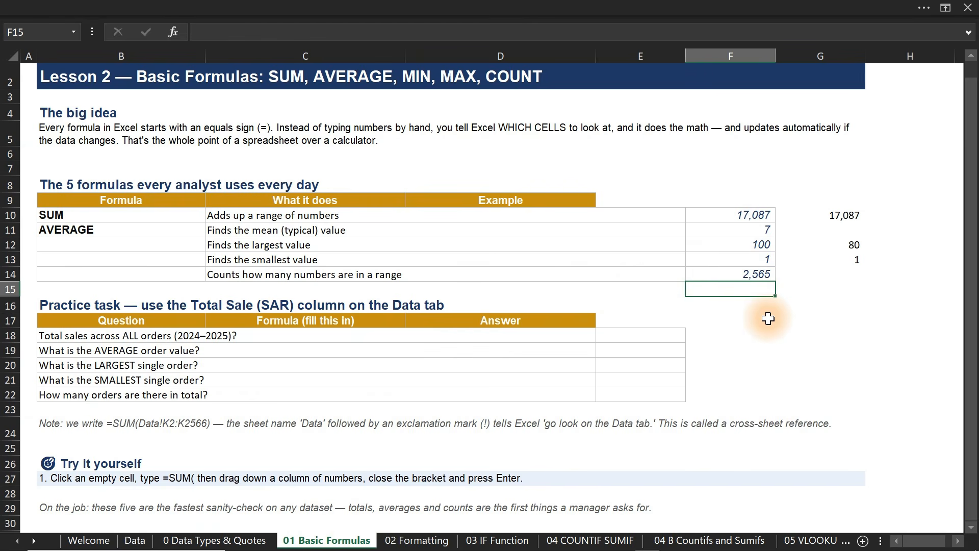
Step: Review the Quantity column header on the Data sheet, and go back to the 01 Basic Formulas sheet
{"action": "left_click", "coordinate": [135, 539]}
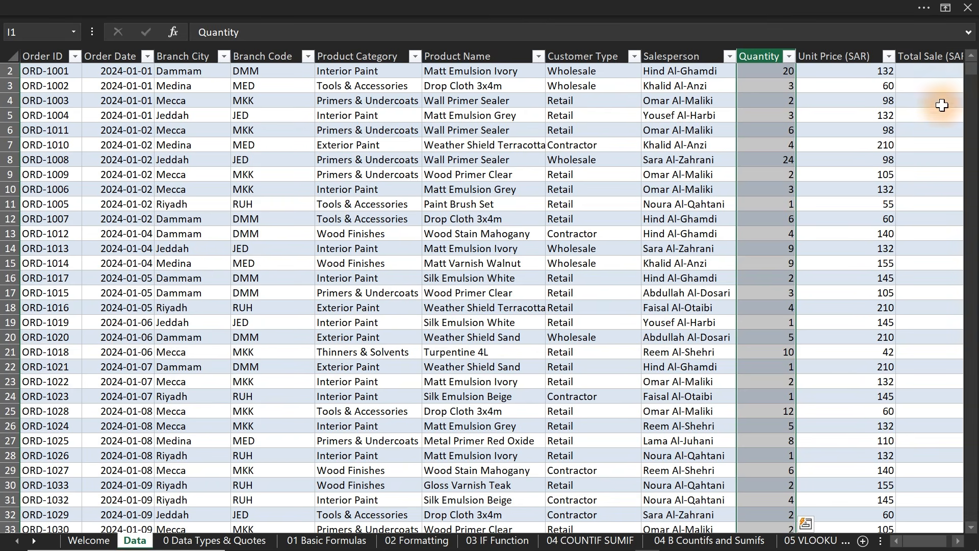
{"action": "left_click", "coordinate": [970, 56]}
{"action": "left_click", "coordinate": [762, 71]}
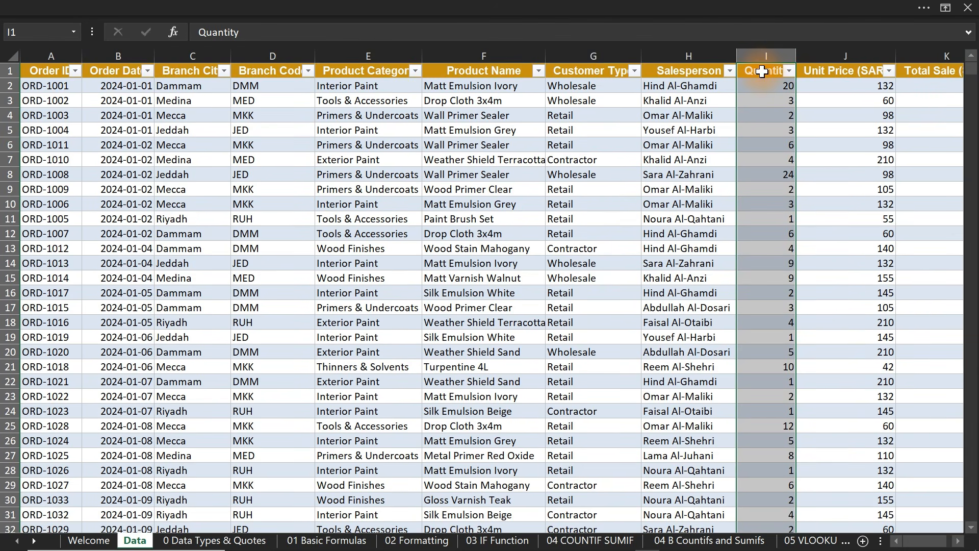
{"action": "left_click", "coordinate": [303, 542]}
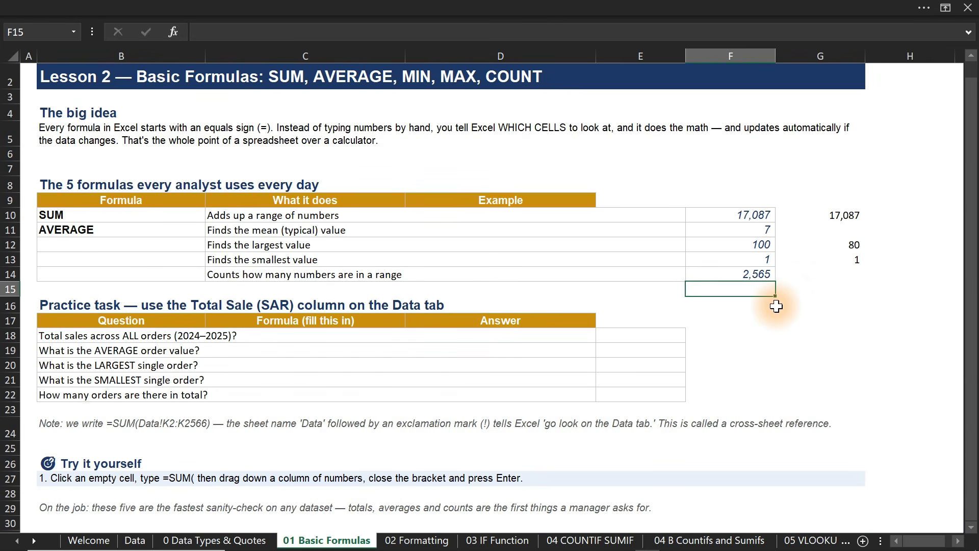
Step: Apply the black font color to the formula names in B10:B14 of 01 Basic Formulas
{"action": "left_click_drag", "start_coordinate": [104, 244], "coordinate": [98, 273]}
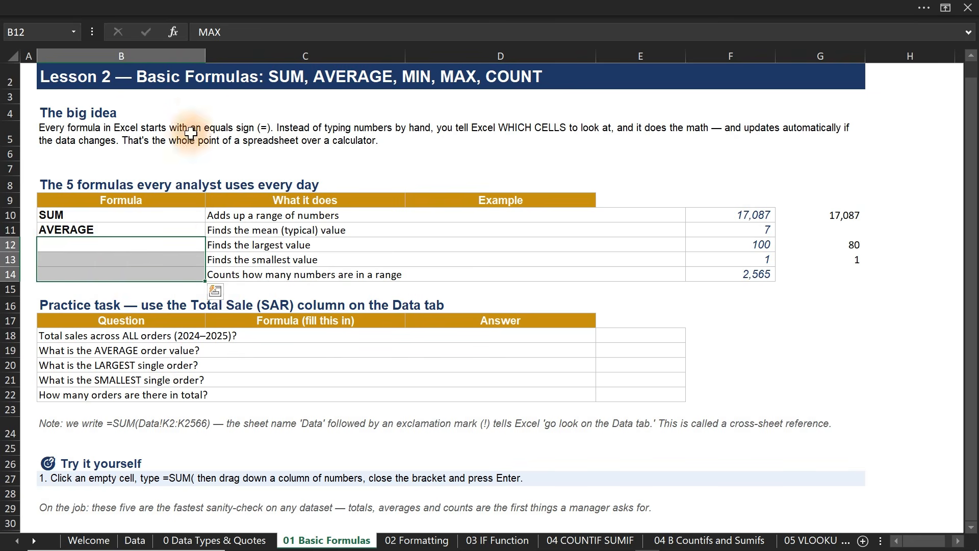
{"action": "left_click_drag", "start_coordinate": [76, 217], "coordinate": [76, 271]}
{"action": "left_click", "coordinate": [144, 8]}
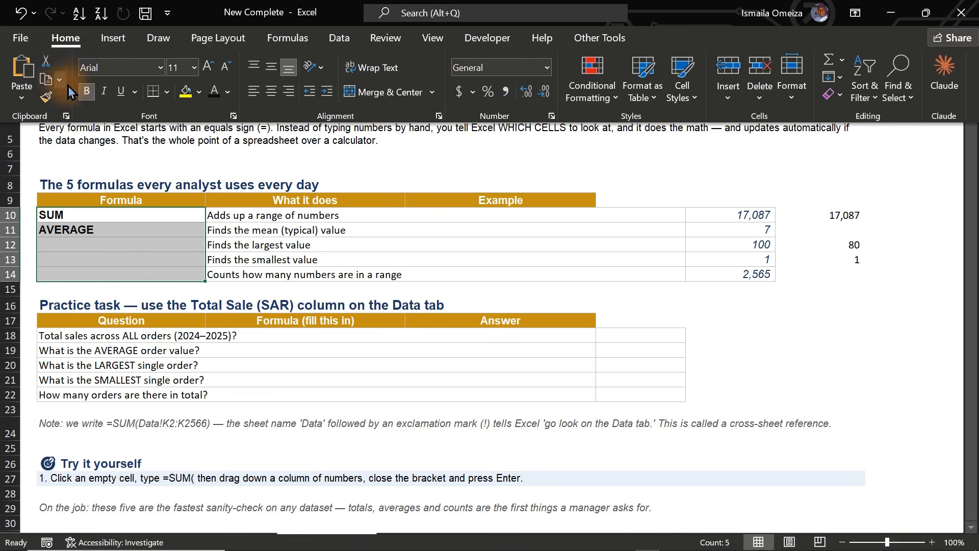
{"action": "left_click", "coordinate": [214, 91]}
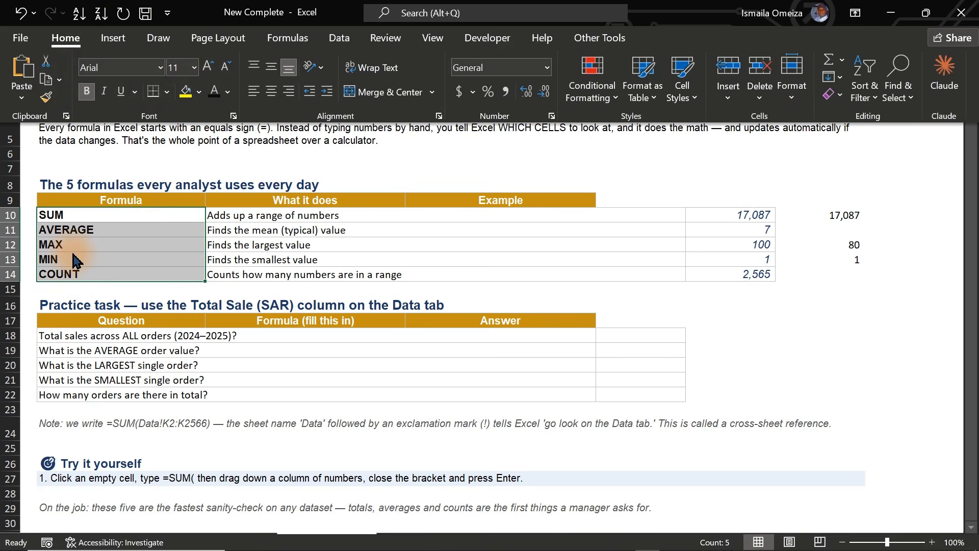
{"action": "left_click", "coordinate": [294, 245]}
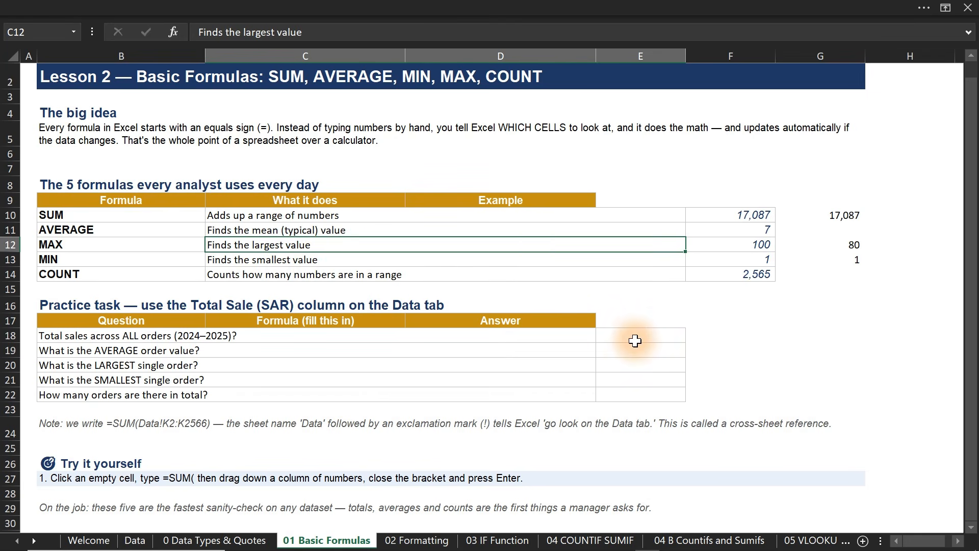
Step: Review the practice answer cells E18:E22, the example results in F10:F14, and the Total Sale (SAR) column on the Data sheet
{"action": "left_click_drag", "start_coordinate": [631, 338], "coordinate": [633, 394]}
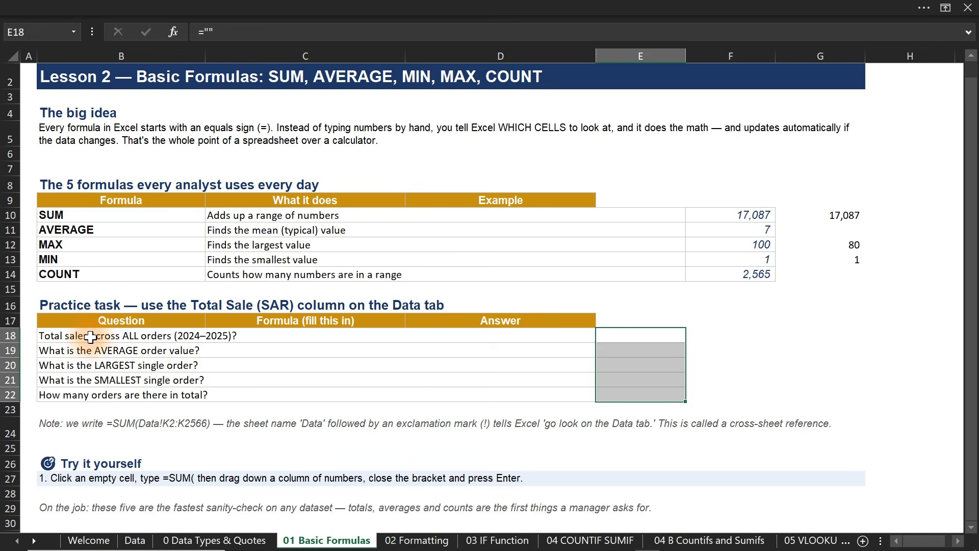
{"action": "left_click", "coordinate": [634, 334]}
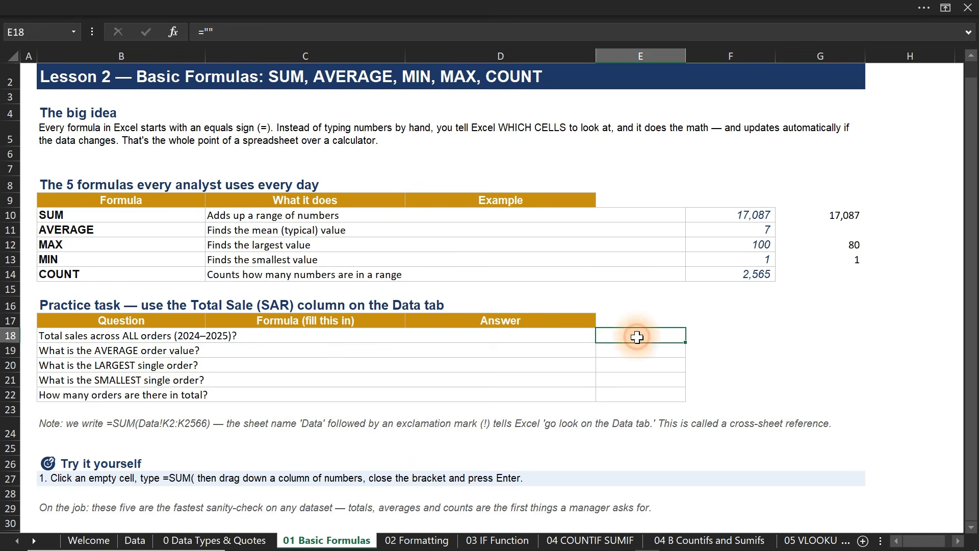
{"action": "left_click_drag", "start_coordinate": [733, 214], "coordinate": [729, 274]}
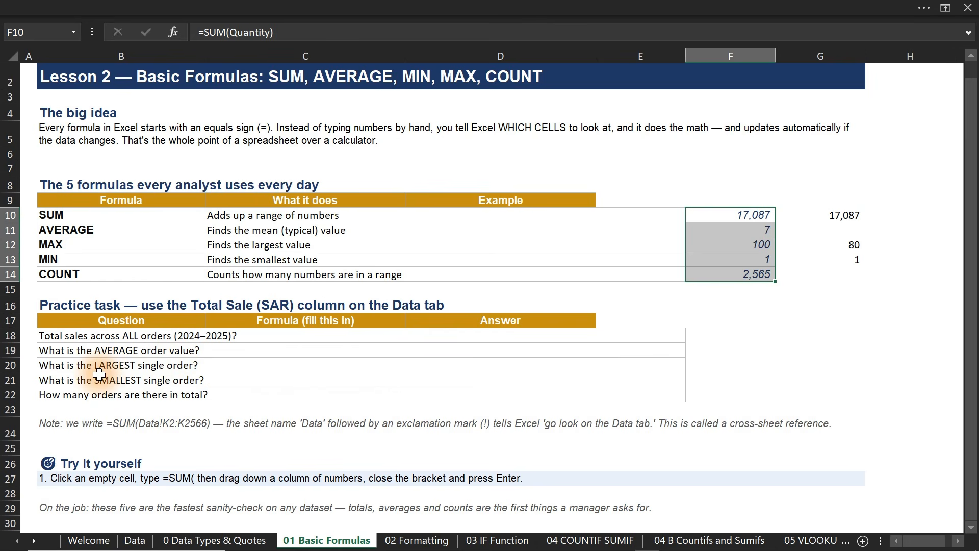
{"action": "left_click", "coordinate": [140, 542]}
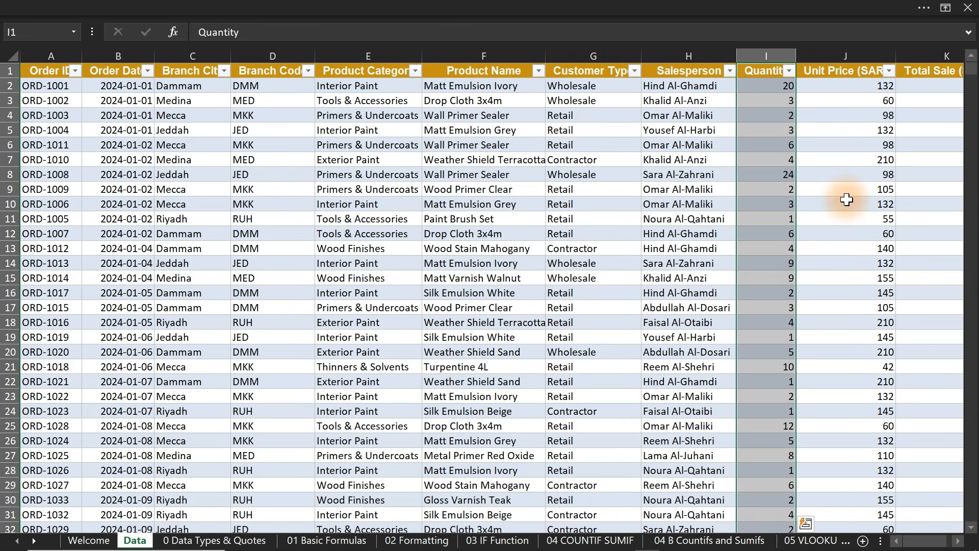
{"action": "left_click_drag", "start_coordinate": [927, 542], "coordinate": [959, 544]}
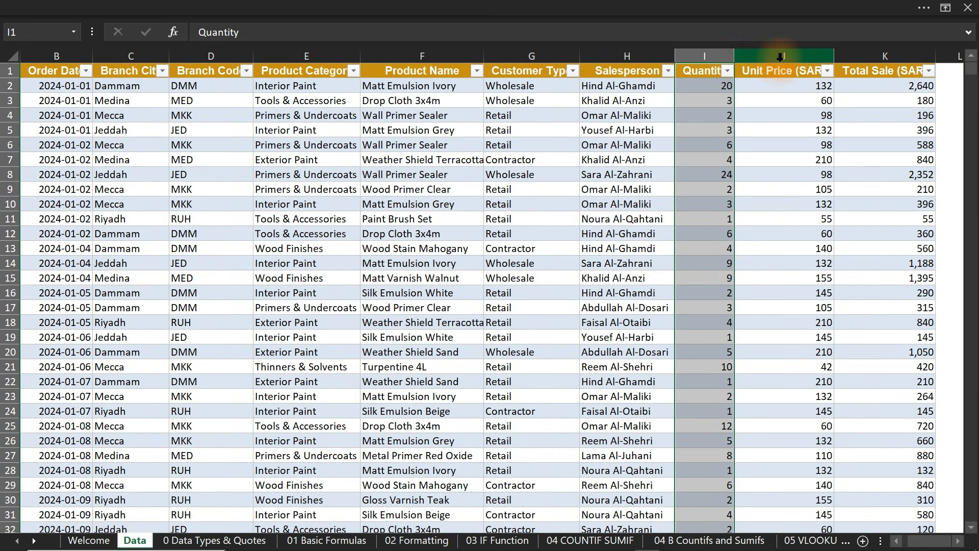
{"action": "left_click", "coordinate": [883, 55]}
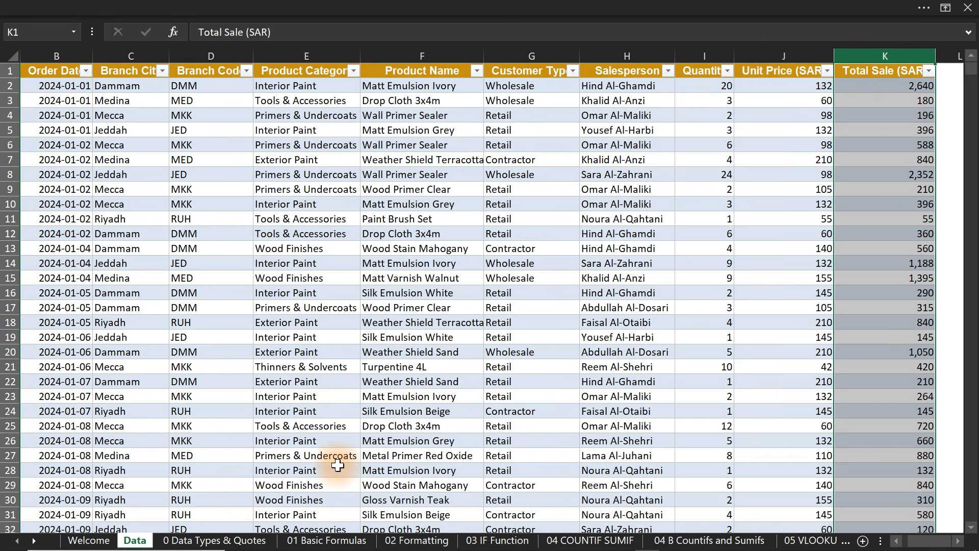
{"action": "left_click", "coordinate": [238, 542]}
{"action": "left_click", "coordinate": [302, 541]}
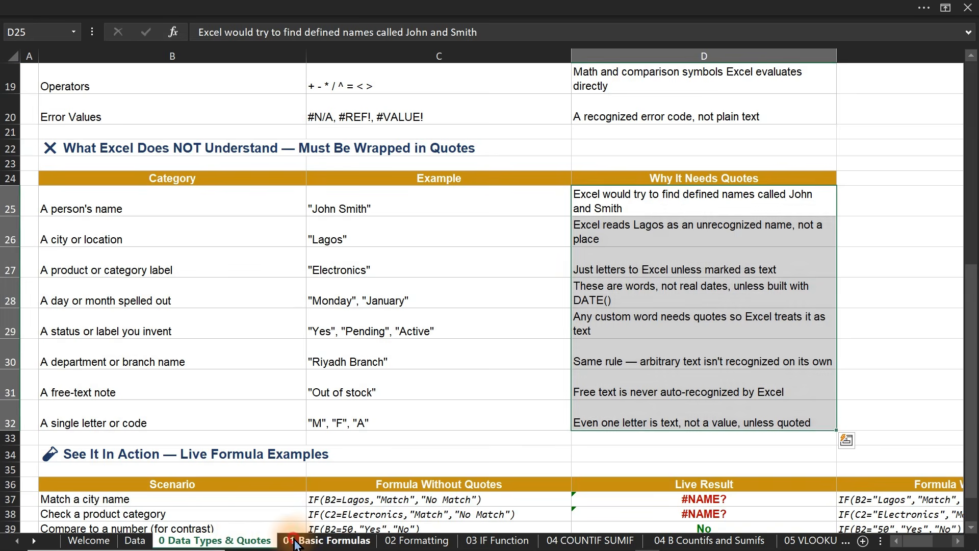
Step: Label the practice answer cells E18:E22 by entering "Home Work" in E17 above them
{"action": "left_click_drag", "start_coordinate": [627, 334], "coordinate": [622, 393]}
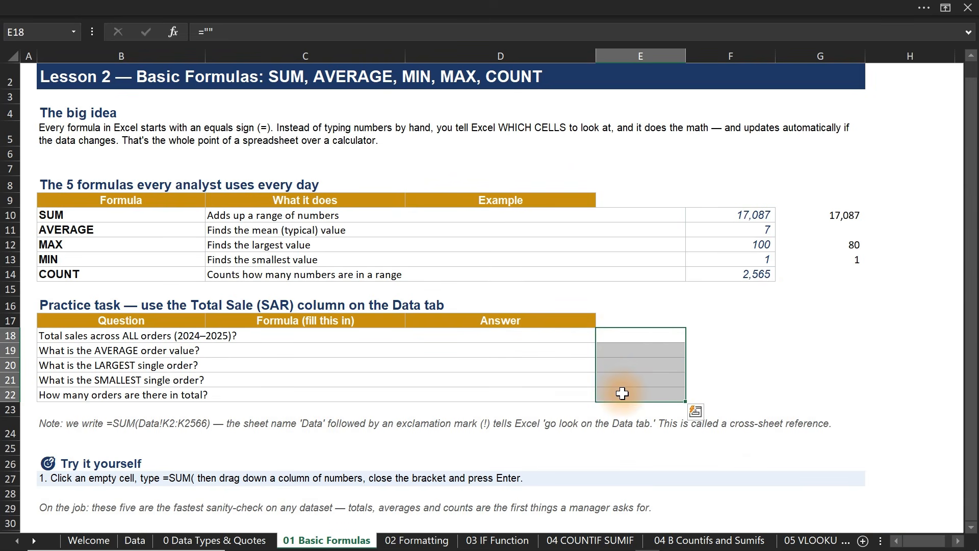
{"action": "left_click", "coordinate": [627, 317]}
{"action": "type", "text": "Home Work"}
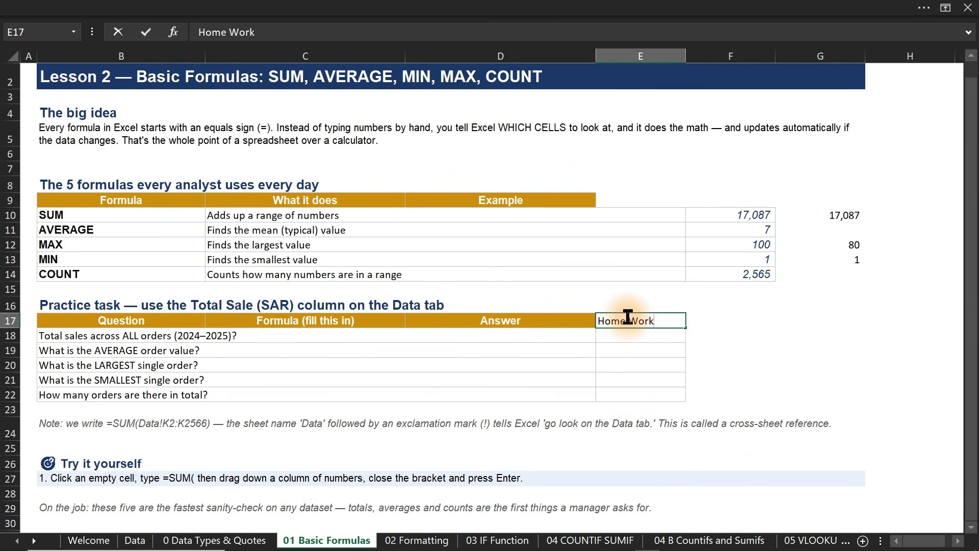
{"action": "key", "text": "Return"}
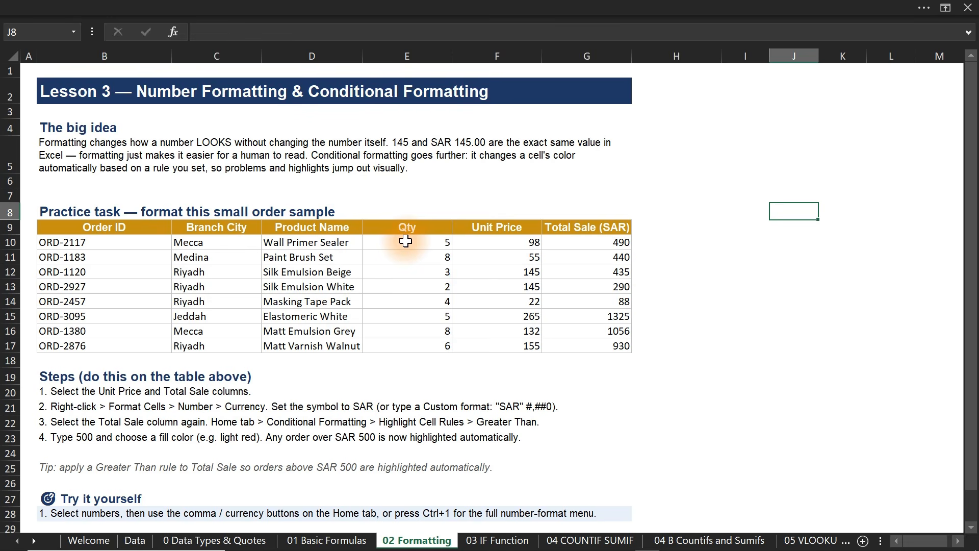
Step: Apply solid-fill blue data bars to the Qty values in E10:E17 on the 02 Formatting sheet
{"action": "left_click_drag", "start_coordinate": [405, 244], "coordinate": [404, 346]}
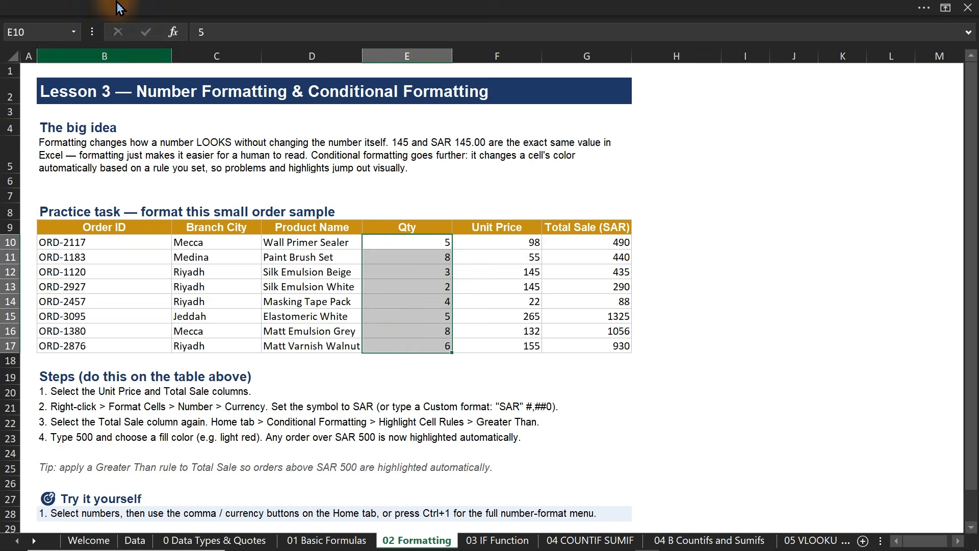
{"action": "left_click", "coordinate": [94, 6]}
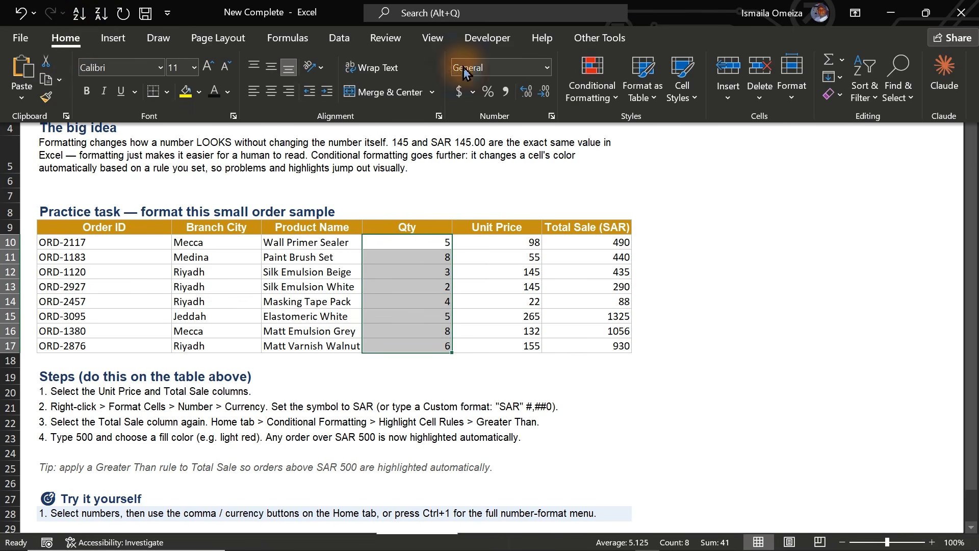
{"action": "left_click", "coordinate": [589, 97]}
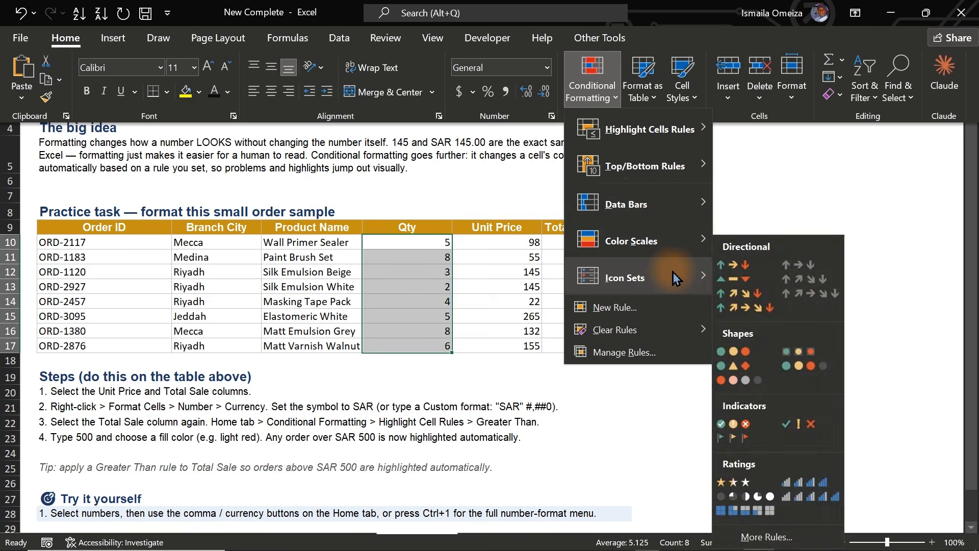
{"action": "mouse_move", "coordinate": [672, 218]}
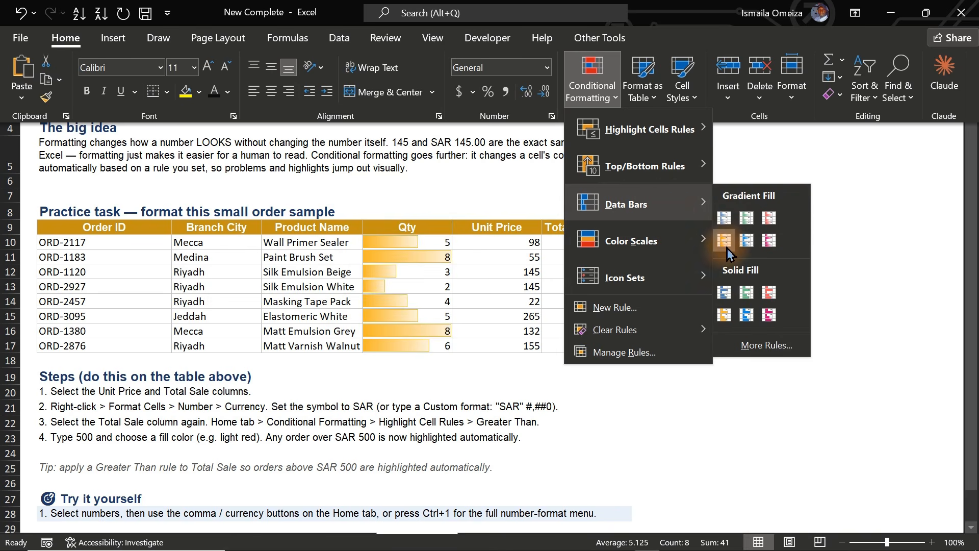
{"action": "left_click", "coordinate": [725, 296]}
{"action": "left_click", "coordinate": [723, 289]}
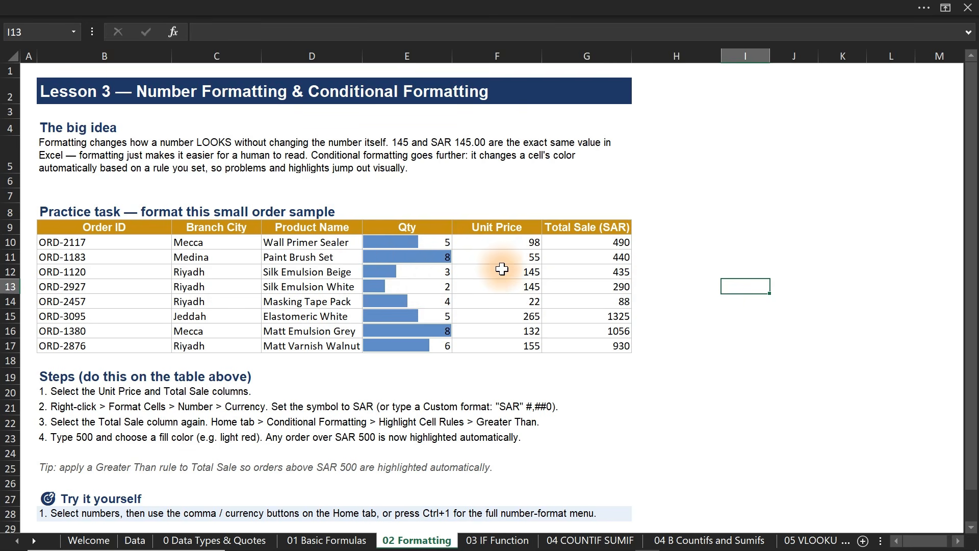
Step: Apply the Green - Yellow - Red color scale to the Unit Price values in F10:F17
{"action": "left_click_drag", "start_coordinate": [515, 241], "coordinate": [515, 342]}
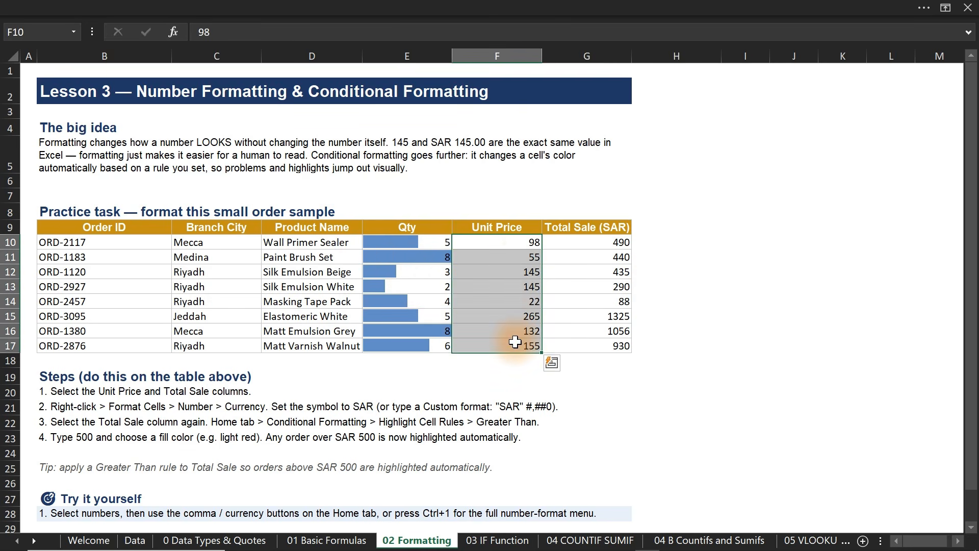
{"action": "left_click", "coordinate": [201, 7]}
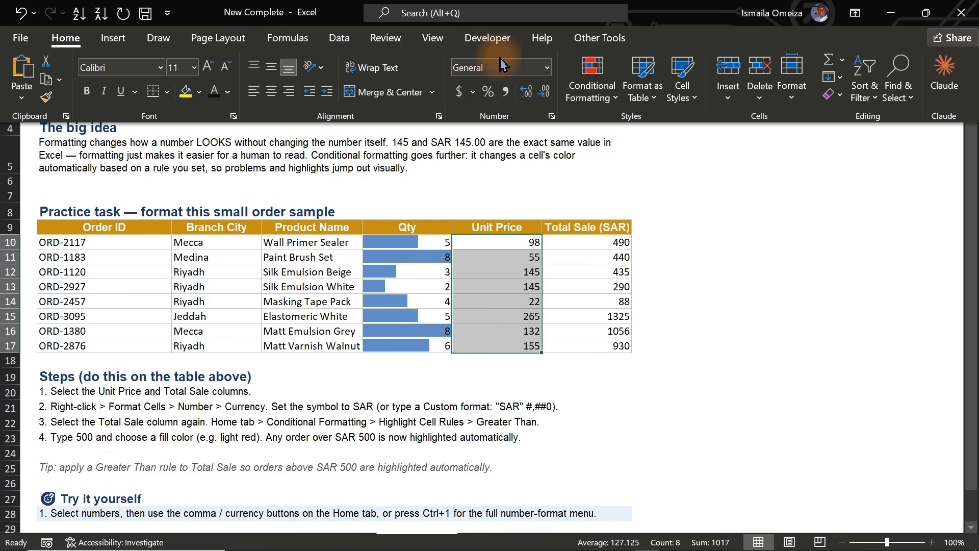
{"action": "left_click", "coordinate": [591, 87]}
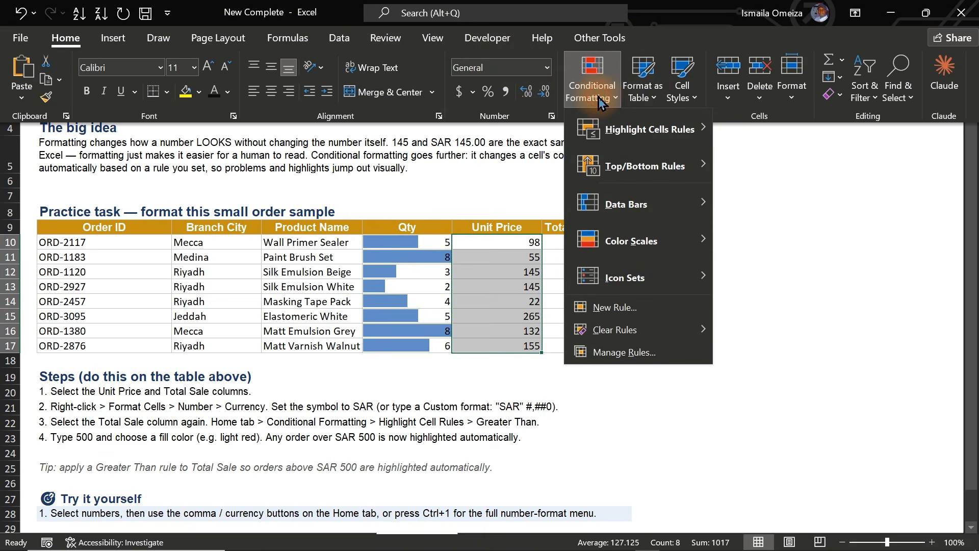
{"action": "mouse_move", "coordinate": [650, 254]}
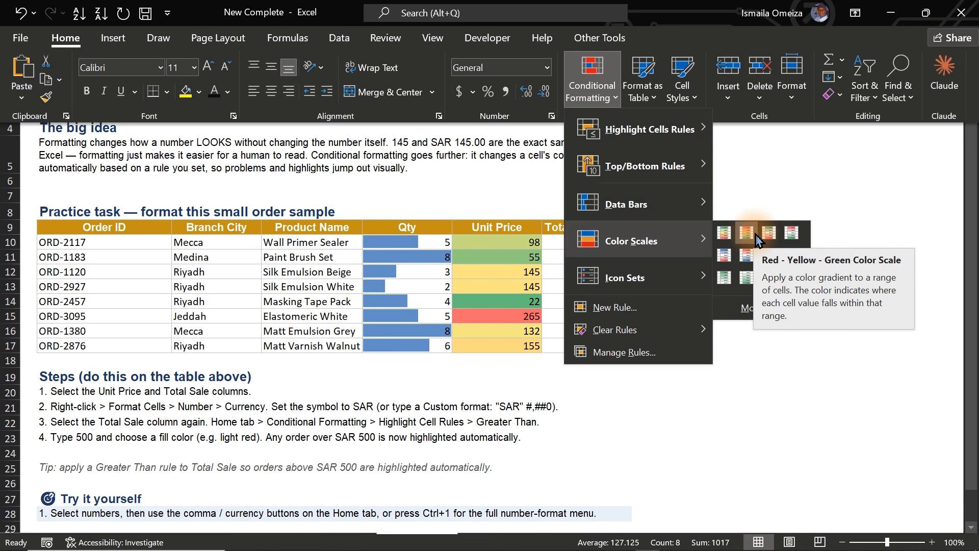
{"action": "left_click", "coordinate": [725, 235]}
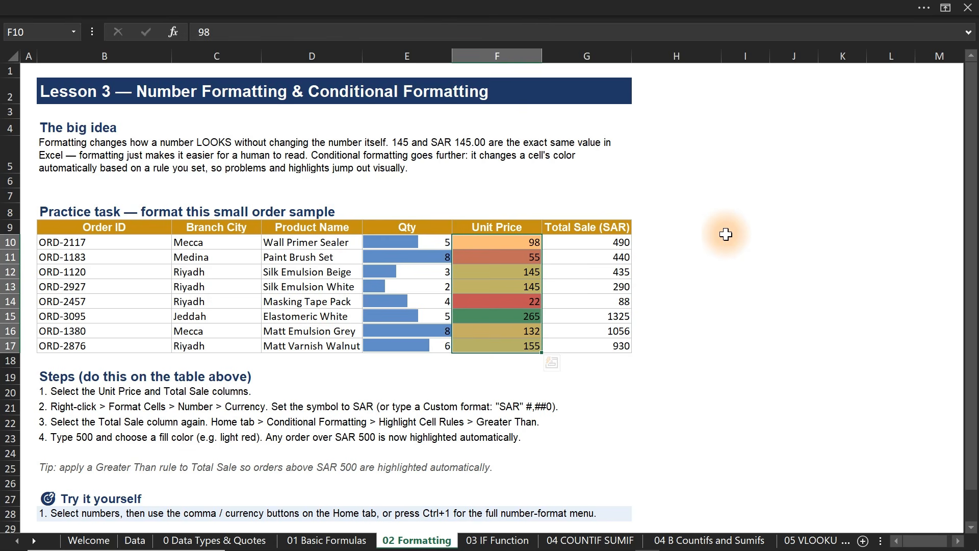
Step: Format the Unit Price values in F10:F17 with the comma style and no decimal places
{"action": "left_click", "coordinate": [397, 6]}
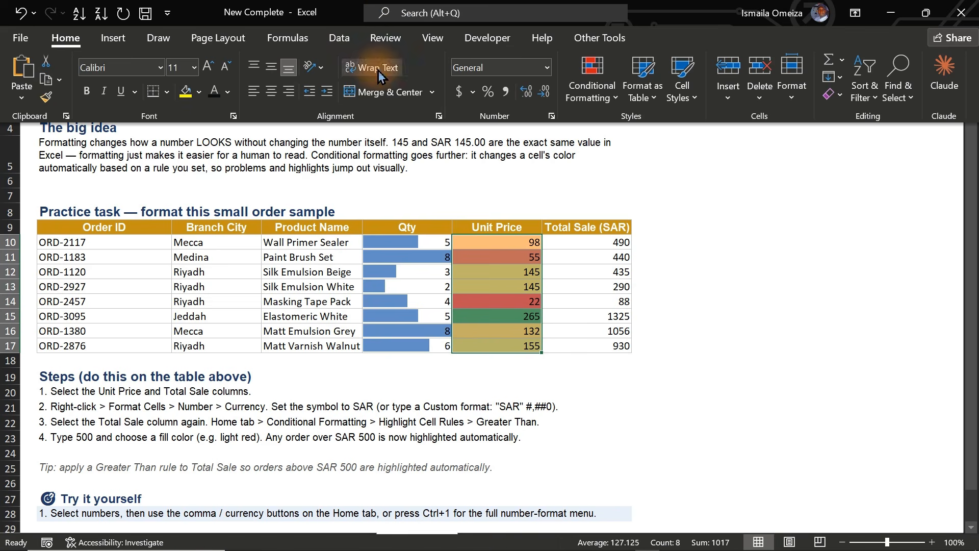
{"action": "left_click", "coordinate": [506, 92]}
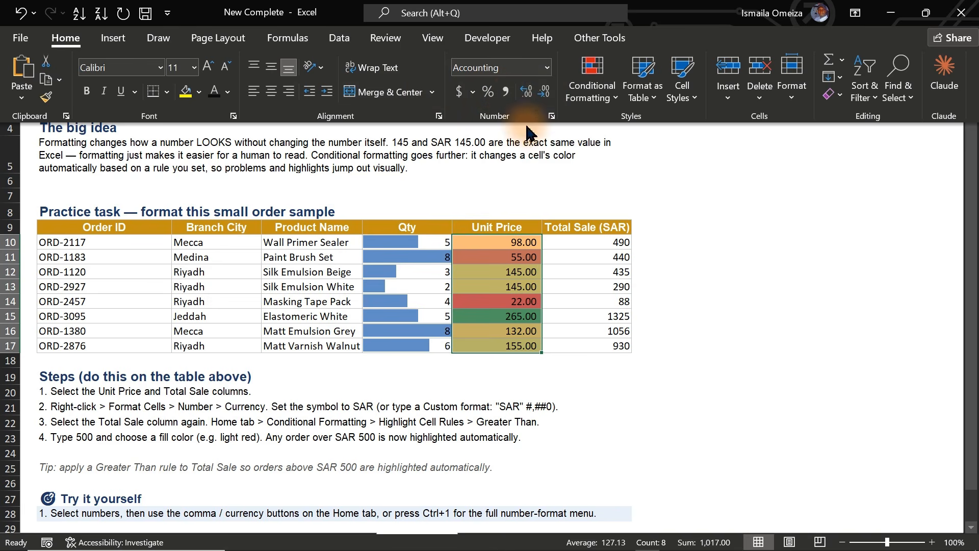
{"action": "left_click", "coordinate": [546, 94]}
{"action": "left_click", "coordinate": [546, 94]}
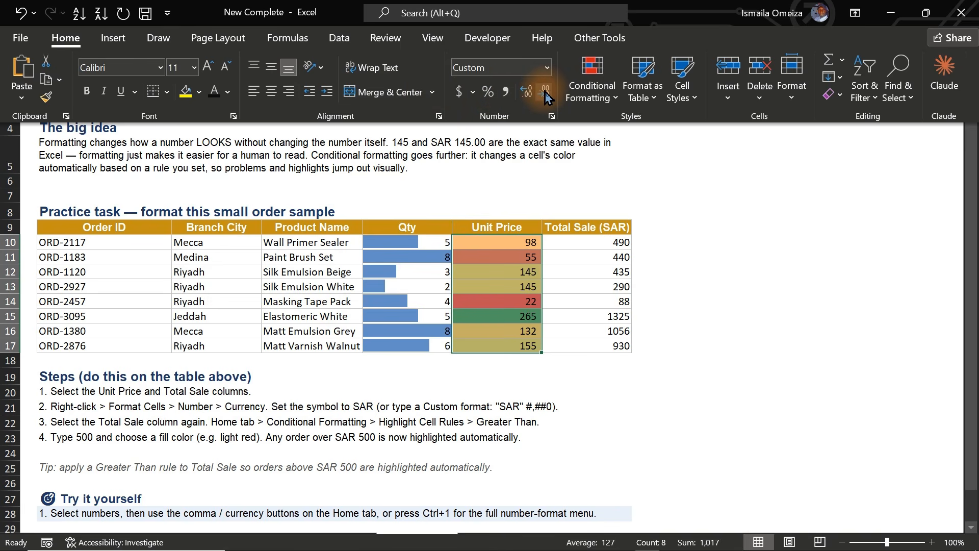
{"action": "left_click_drag", "start_coordinate": [586, 228], "coordinate": [589, 345]}
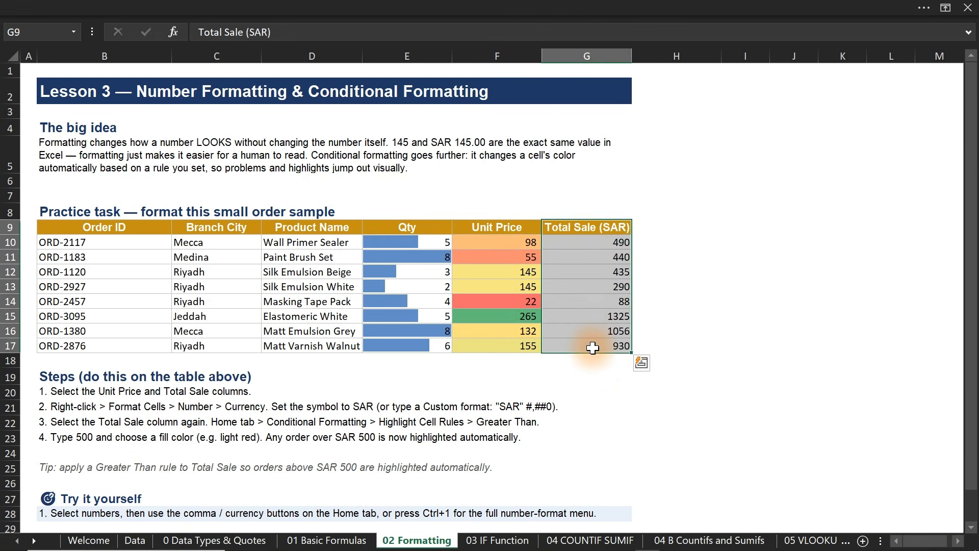
{"action": "left_click", "coordinate": [351, 7]}
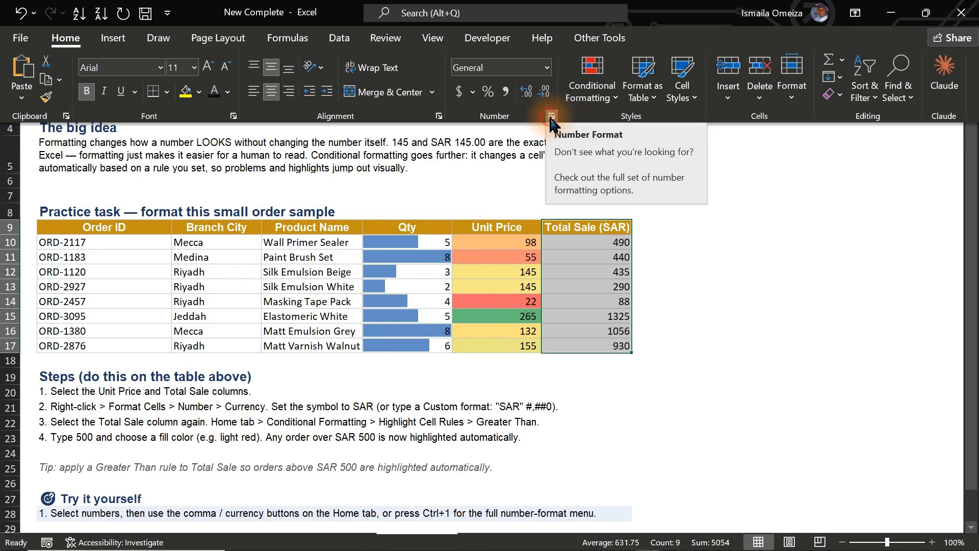
{"action": "left_click", "coordinate": [550, 117]}
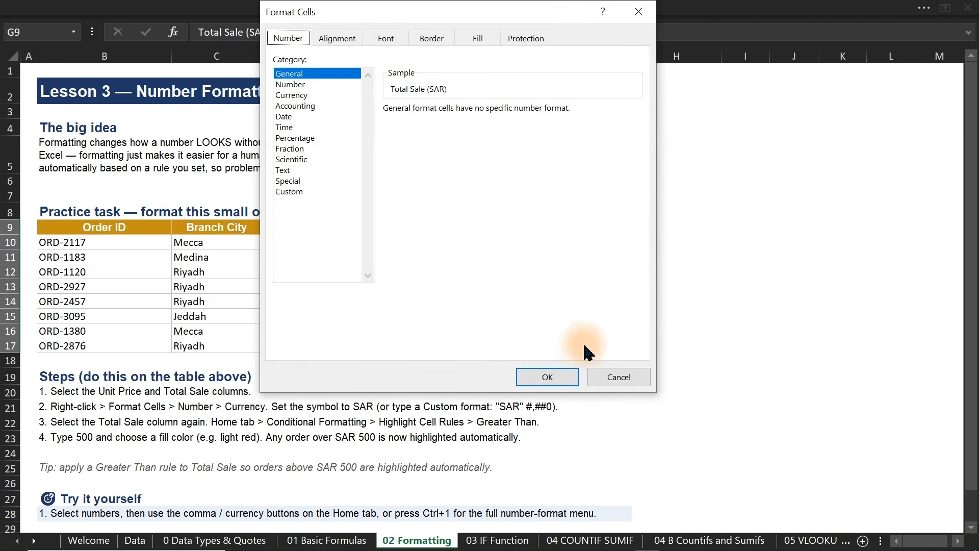
{"action": "left_click", "coordinate": [618, 378]}
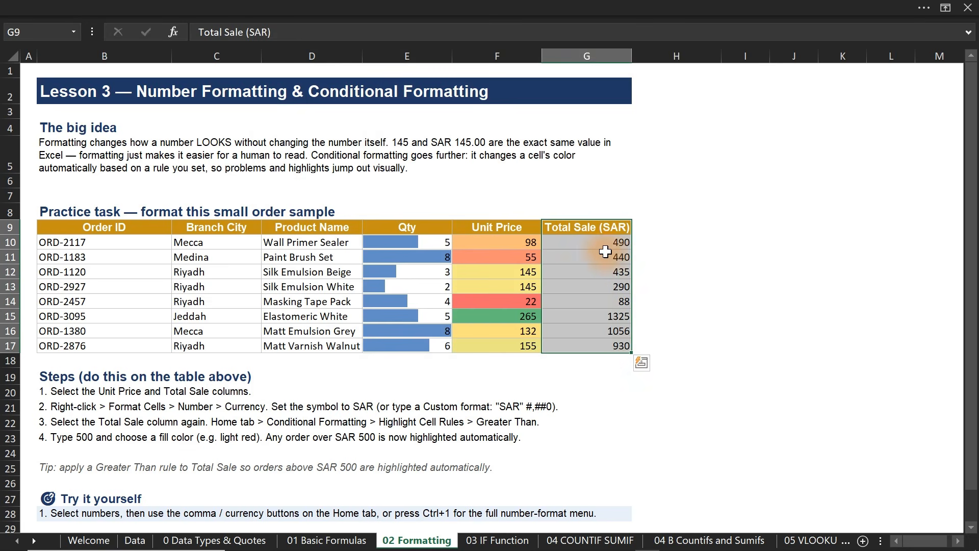
Step: Format the Total Sale (SAR) values in G10:G17 as Currency with the $ symbol and two decimal places
{"action": "left_click_drag", "start_coordinate": [610, 244], "coordinate": [605, 346]}
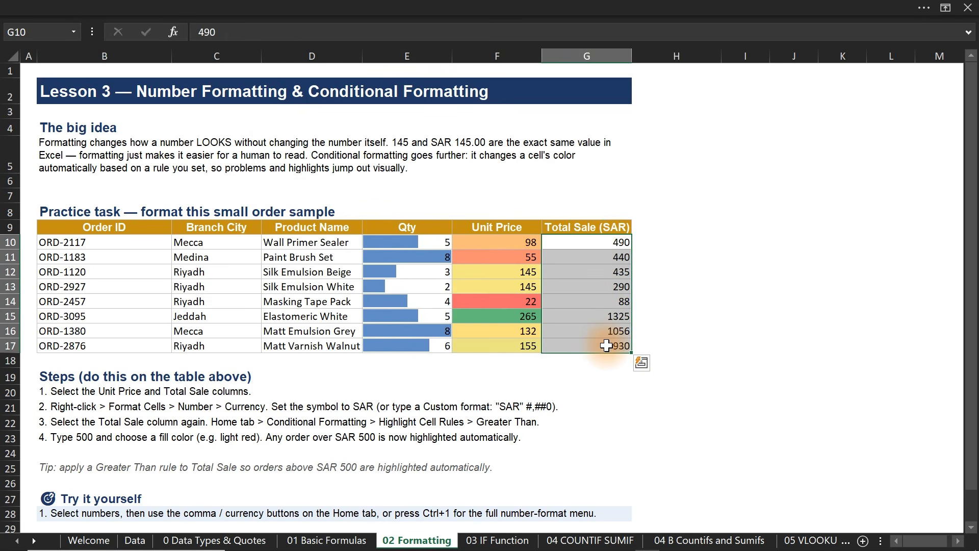
{"action": "key", "text": "ctrl+1"}
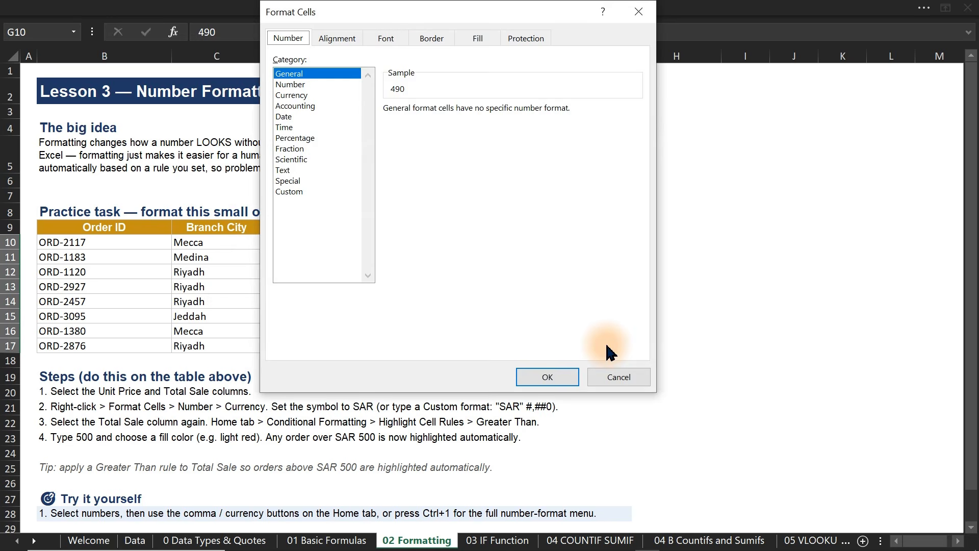
{"action": "left_click_drag", "start_coordinate": [387, 16], "coordinate": [486, 95]}
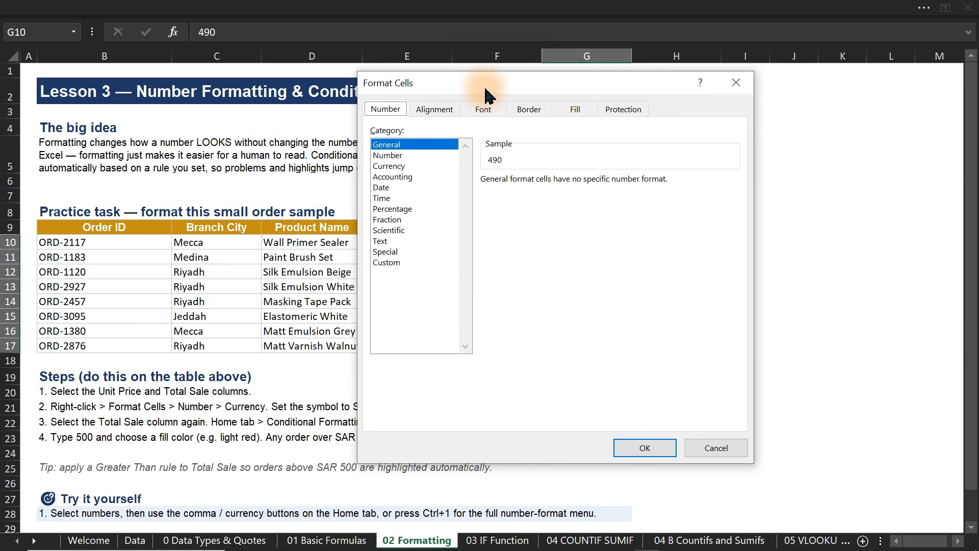
{"action": "left_click", "coordinate": [391, 166]}
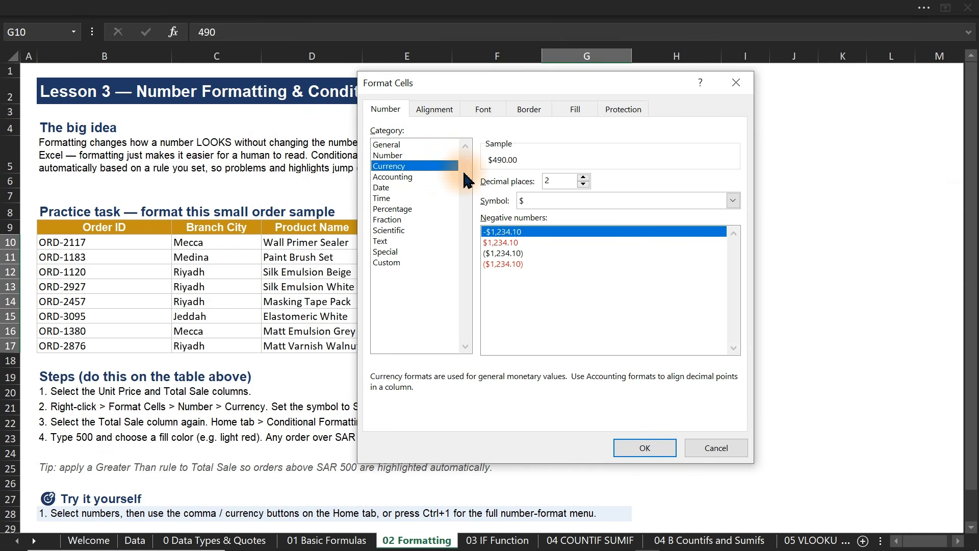
{"action": "left_click", "coordinate": [731, 200]}
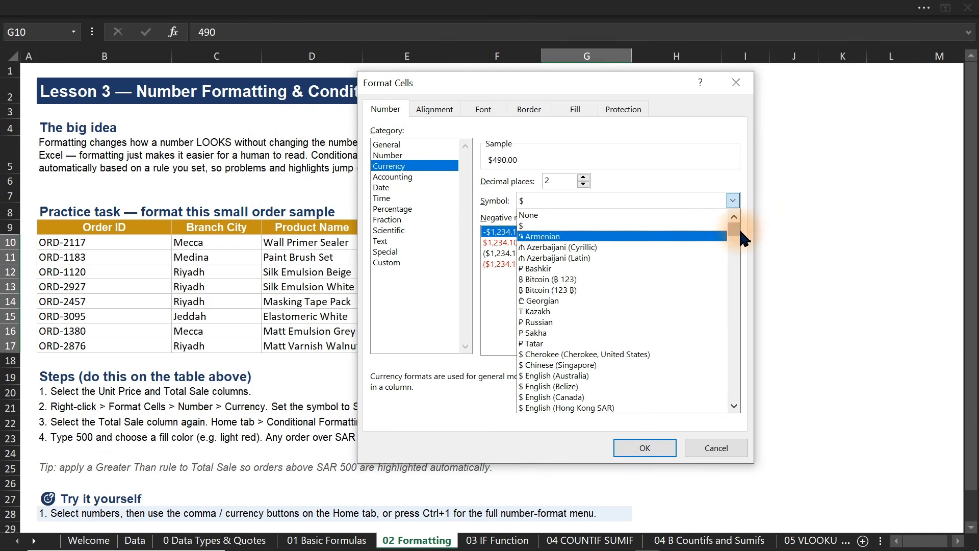
{"action": "left_click_drag", "start_coordinate": [744, 237], "coordinate": [734, 199]}
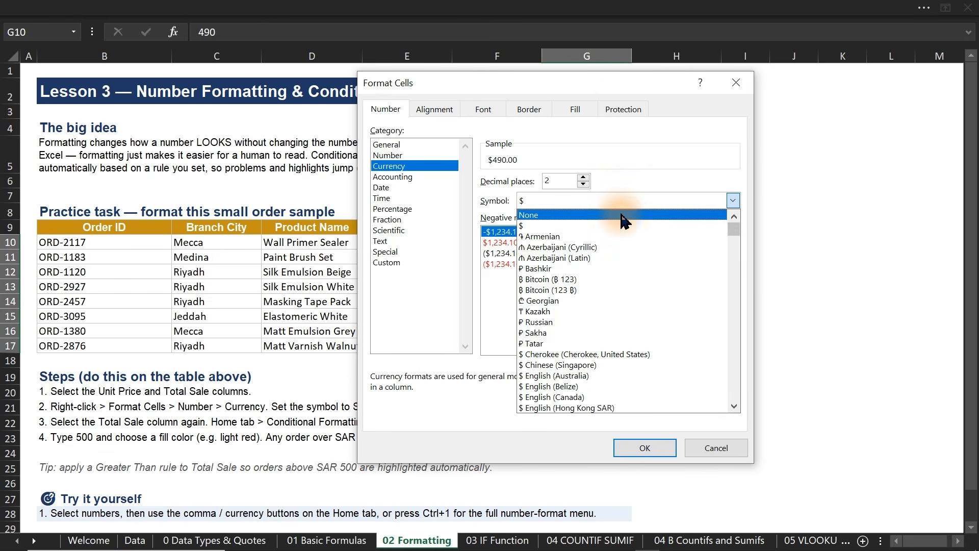
{"action": "left_click", "coordinate": [662, 446]}
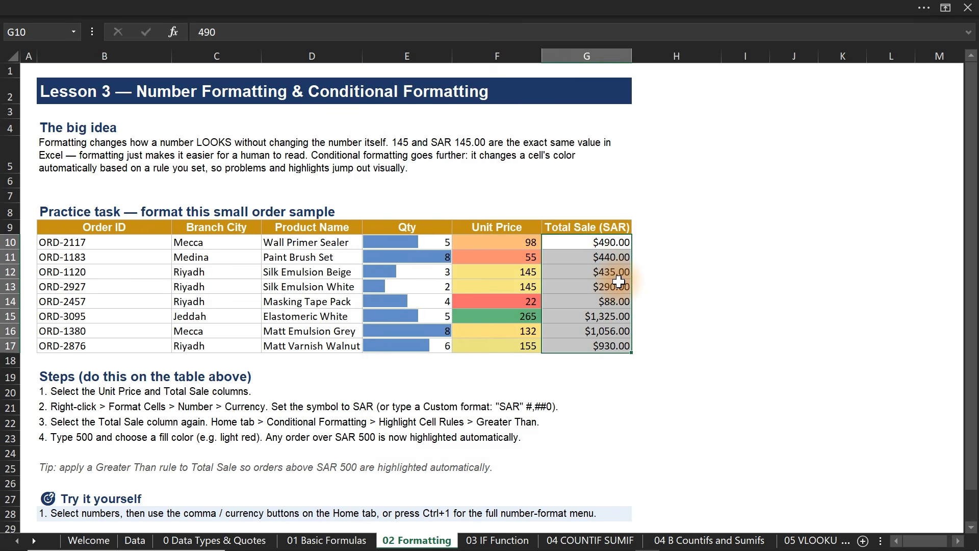
Step: Reduce the currency format of the Total Sale values in G10:G17 to 0 decimal places
{"action": "key", "text": "ctrl+1"}
{"action": "left_click", "coordinate": [583, 183]}
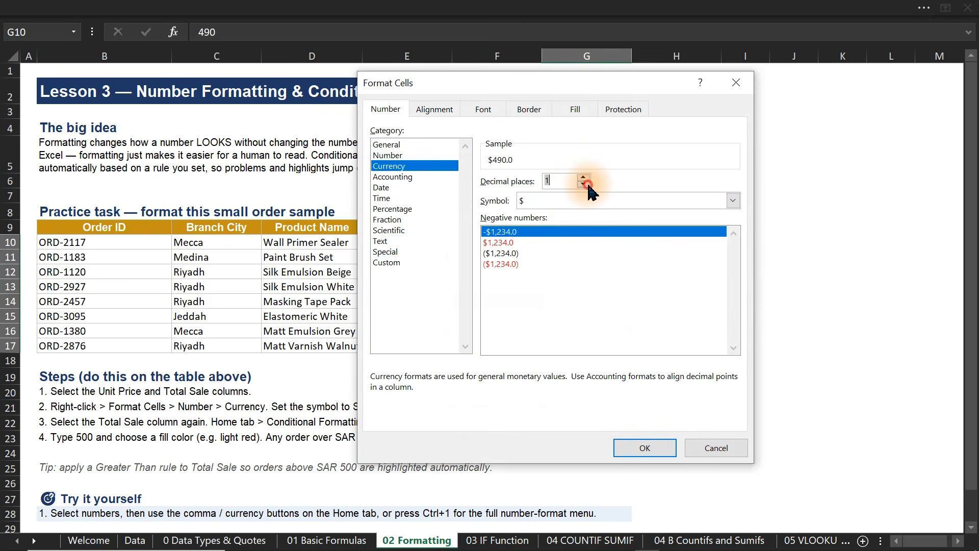
{"action": "left_click", "coordinate": [583, 183]}
{"action": "left_click", "coordinate": [655, 449]}
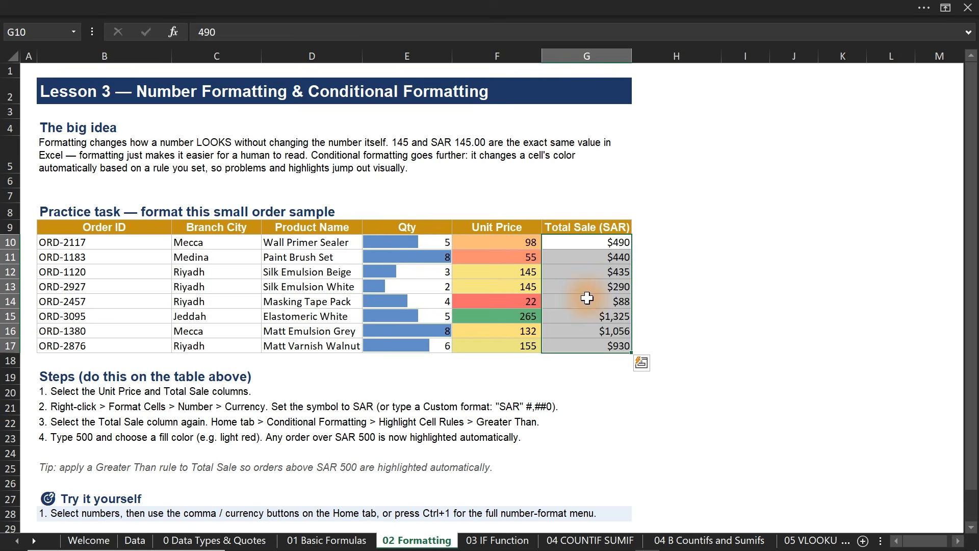
Step: Apply the three-color circle traffic-light icon set to the Total Sale values in G10:G17 and check the marked rows
{"action": "left_click", "coordinate": [247, 7]}
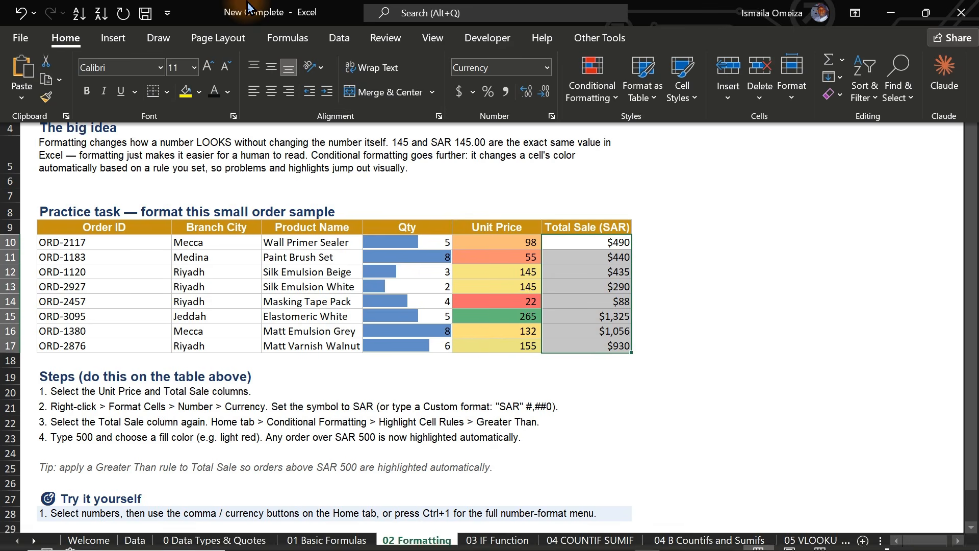
{"action": "left_click", "coordinate": [610, 88]}
{"action": "mouse_move", "coordinate": [666, 278]}
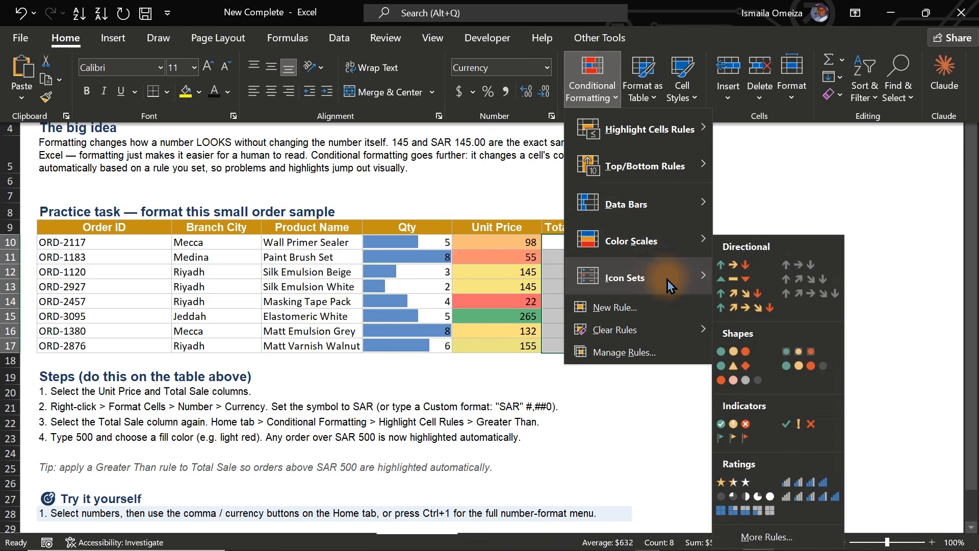
{"action": "left_click", "coordinate": [729, 355]}
{"action": "left_click", "coordinate": [685, 347]}
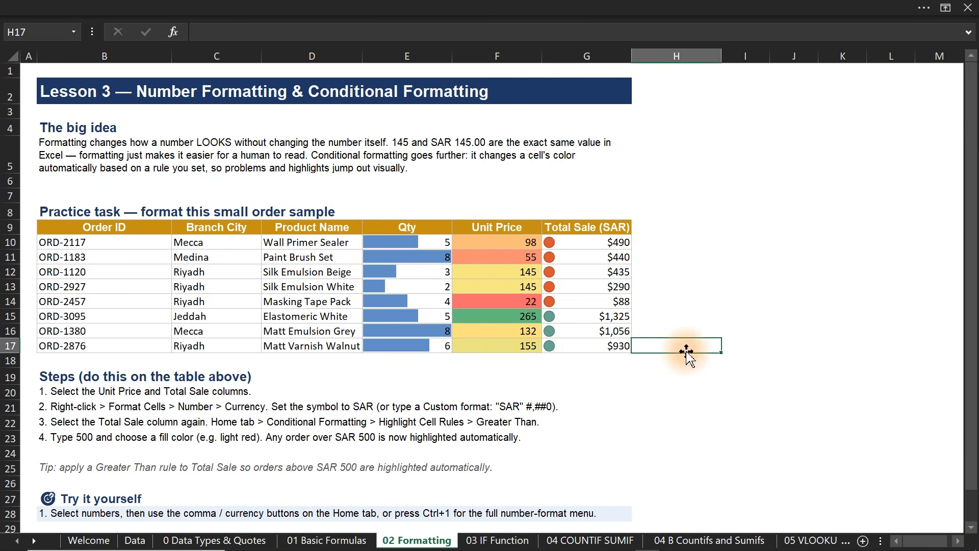
{"action": "left_click_drag", "start_coordinate": [579, 321], "coordinate": [586, 344]}
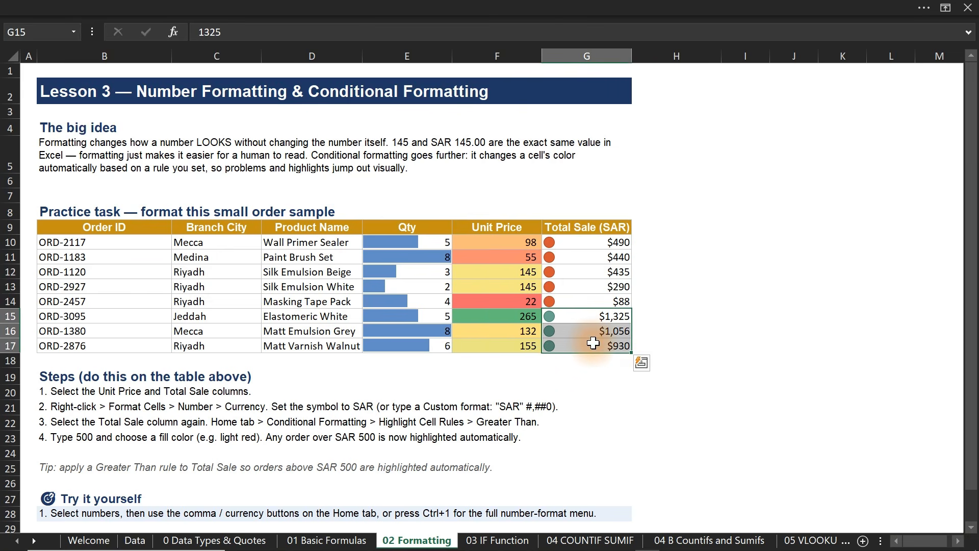
{"action": "left_click_drag", "start_coordinate": [619, 243], "coordinate": [604, 296]}
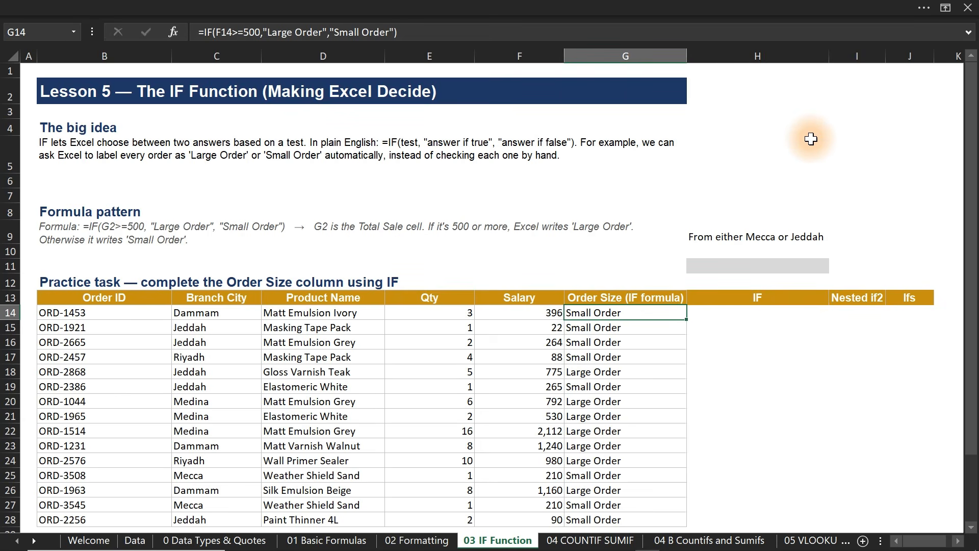
Step: Review the IF and Nested if2 headers, the big idea, cell H14 and the formula pattern on the 03 IF Function sheet
{"action": "left_click", "coordinate": [749, 299]}
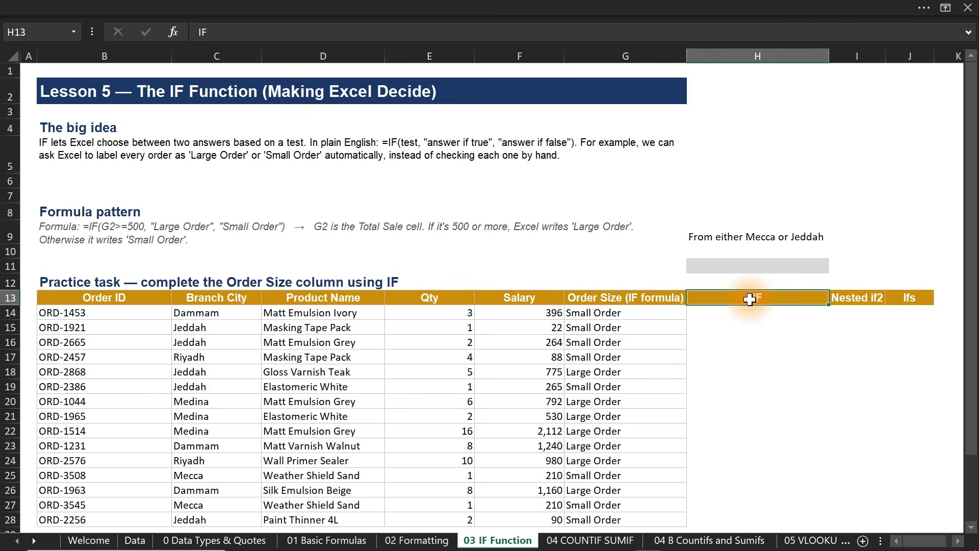
{"action": "left_click", "coordinate": [852, 300]}
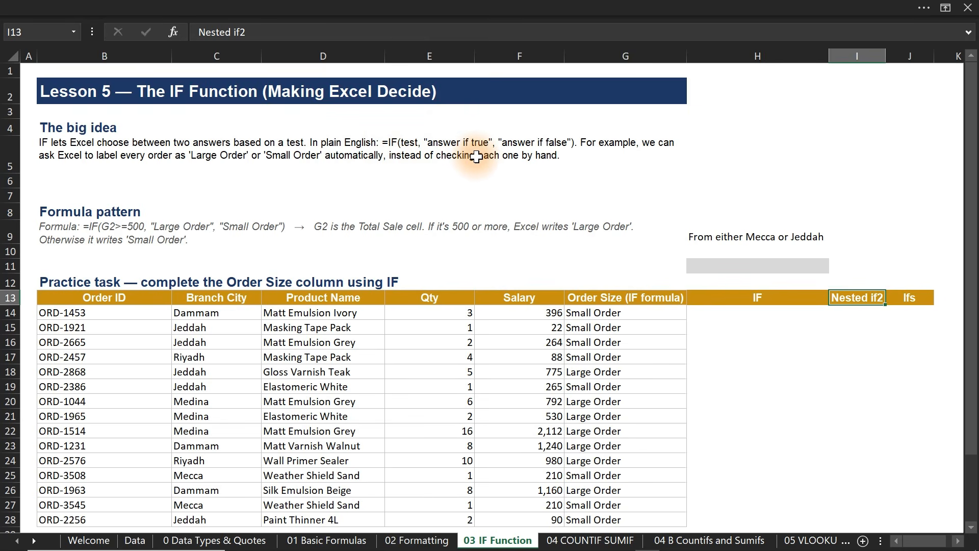
{"action": "left_click", "coordinate": [534, 158]}
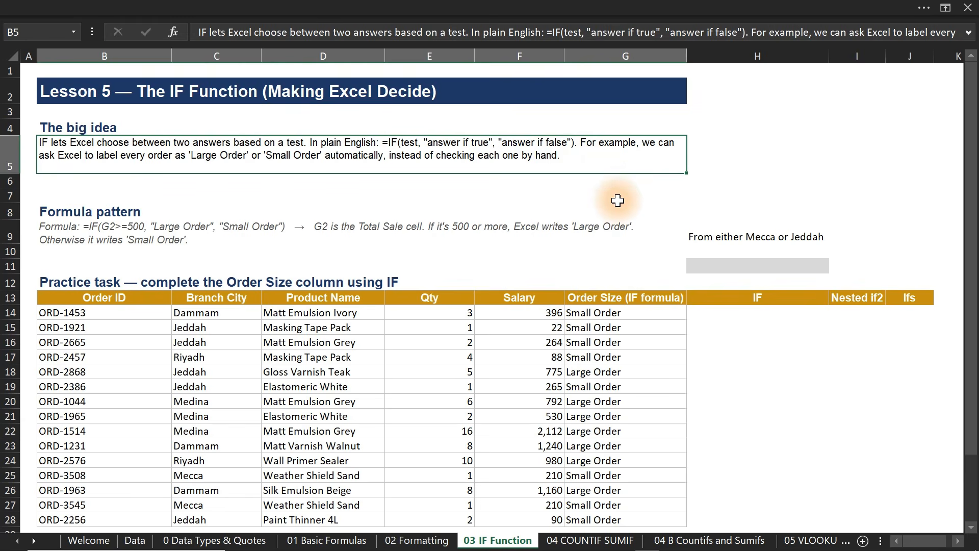
{"action": "left_click", "coordinate": [734, 314]}
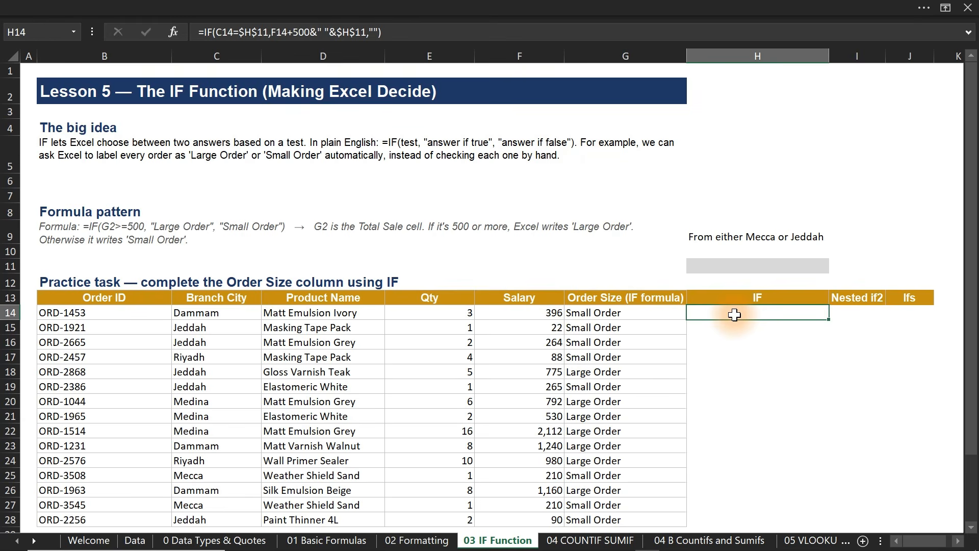
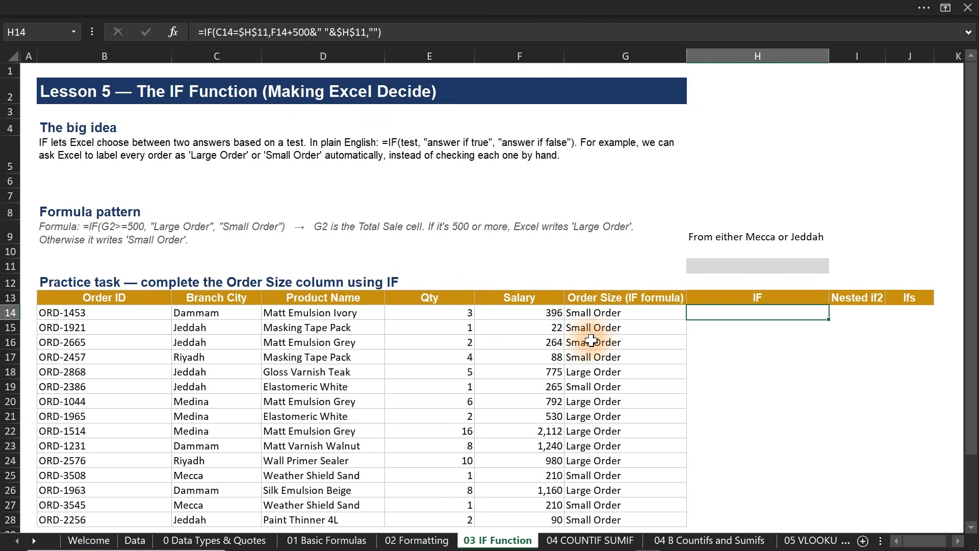
{"action": "left_click", "coordinate": [71, 229]}
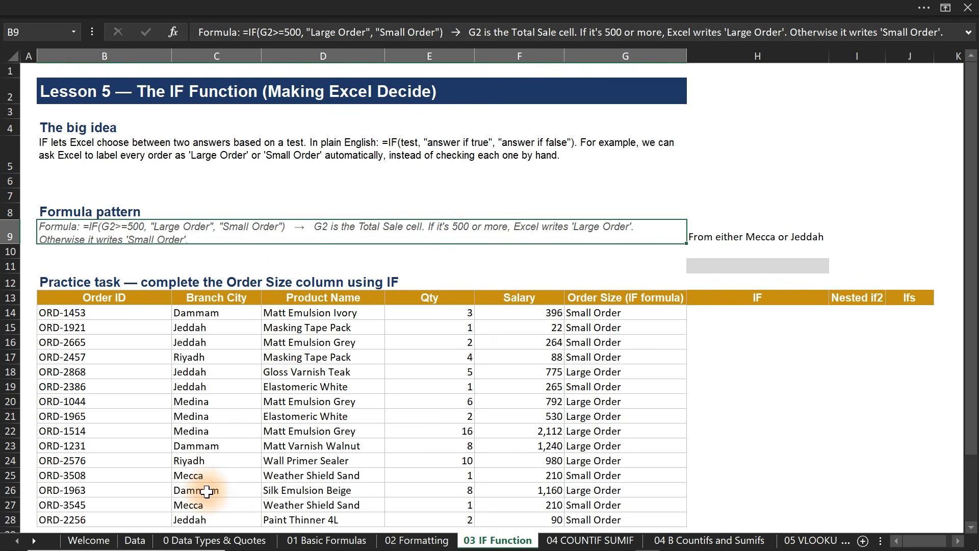
Step: Review the examples of recognized values and of text needing quotes, C10:C20 and C25:C32, on the 0 Data Types & Quotes sheet
{"action": "left_click", "coordinate": [205, 542]}
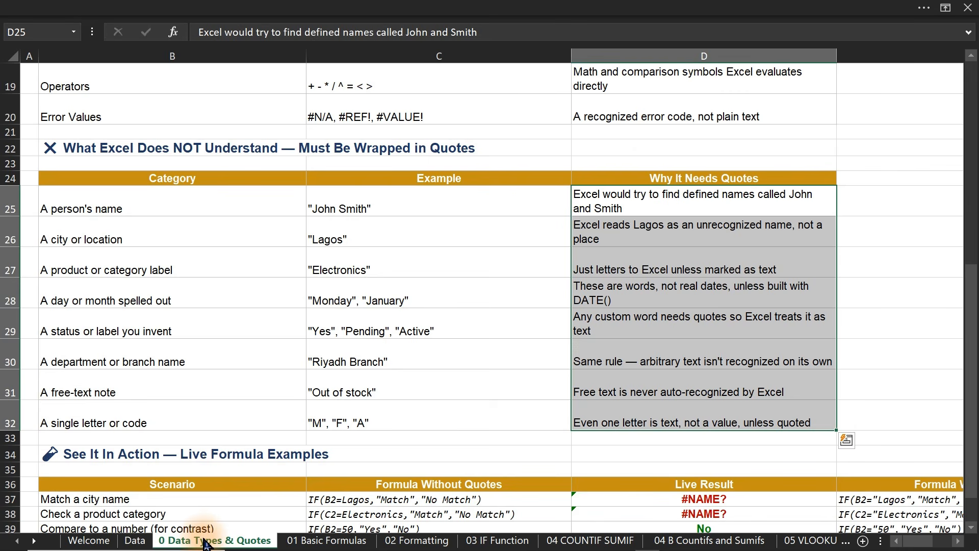
{"action": "left_click_drag", "start_coordinate": [971, 398], "coordinate": [969, 273]}
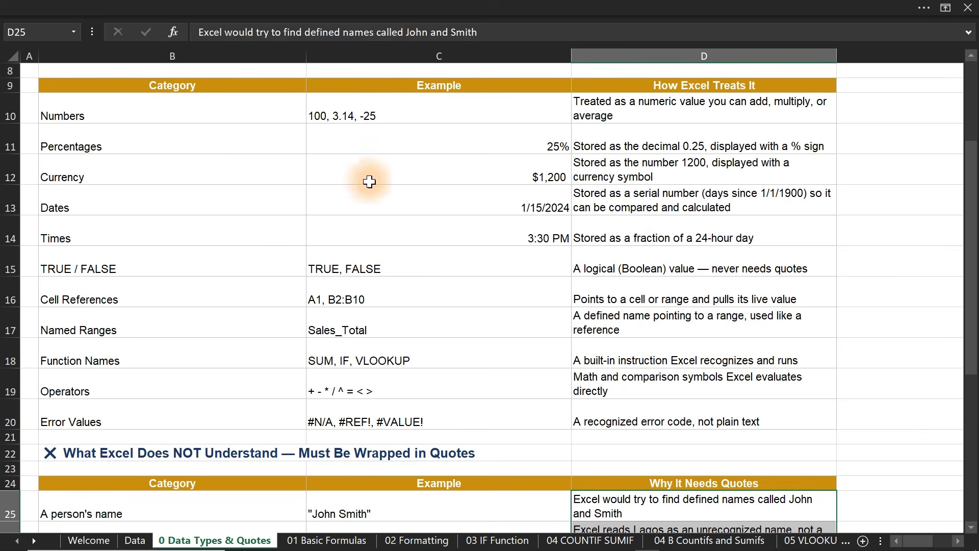
{"action": "left_click_drag", "start_coordinate": [350, 110], "coordinate": [401, 411]}
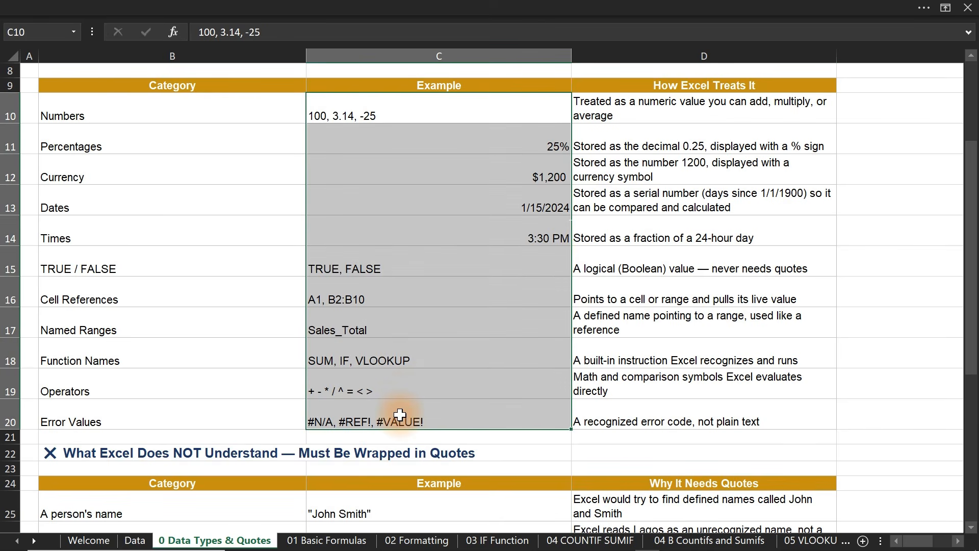
{"action": "left_click_drag", "start_coordinate": [971, 209], "coordinate": [973, 331]}
{"action": "left_click", "coordinate": [381, 215]}
{"action": "left_click_drag", "start_coordinate": [381, 214], "coordinate": [377, 414]}
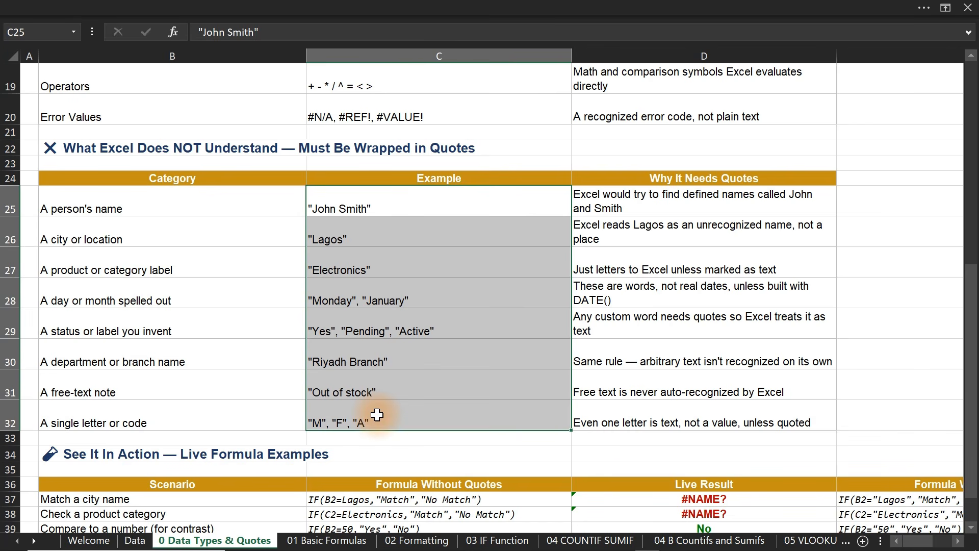
Step: Start an IF formula in H14 of the 03 IF Function sheet with the logical test F14>500
{"action": "left_click", "coordinate": [480, 541]}
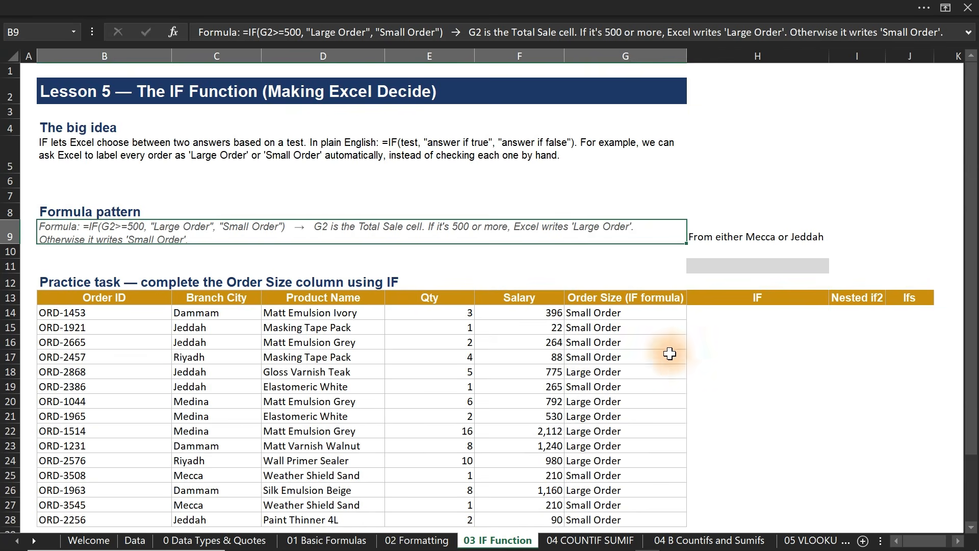
{"action": "left_click", "coordinate": [730, 313]}
{"action": "type", "text": "=if"}
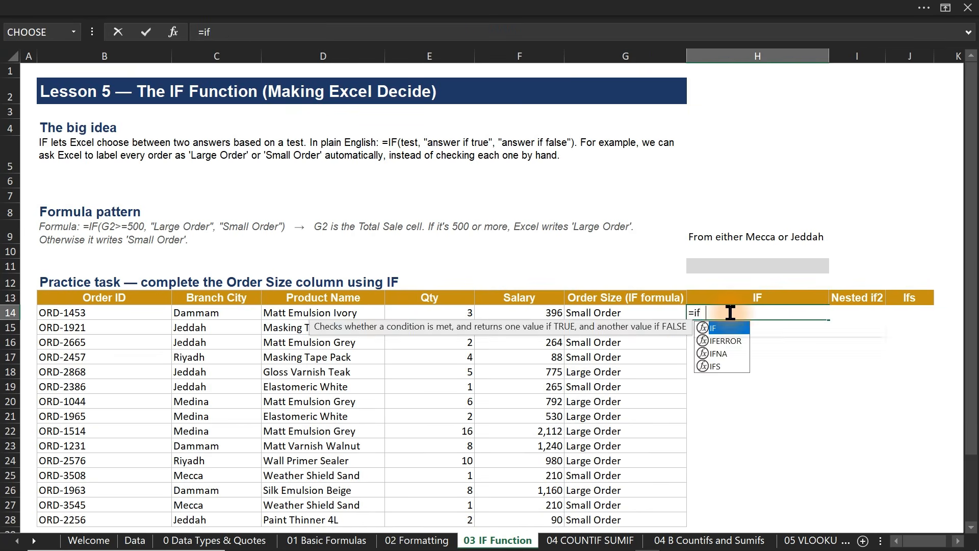
{"action": "key", "text": "Tab"}
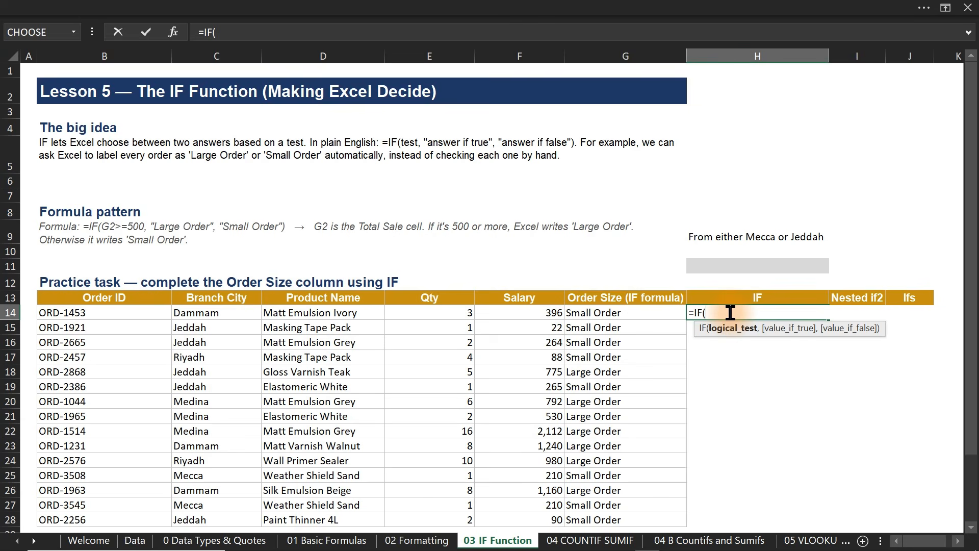
{"action": "left_click", "coordinate": [542, 311]}
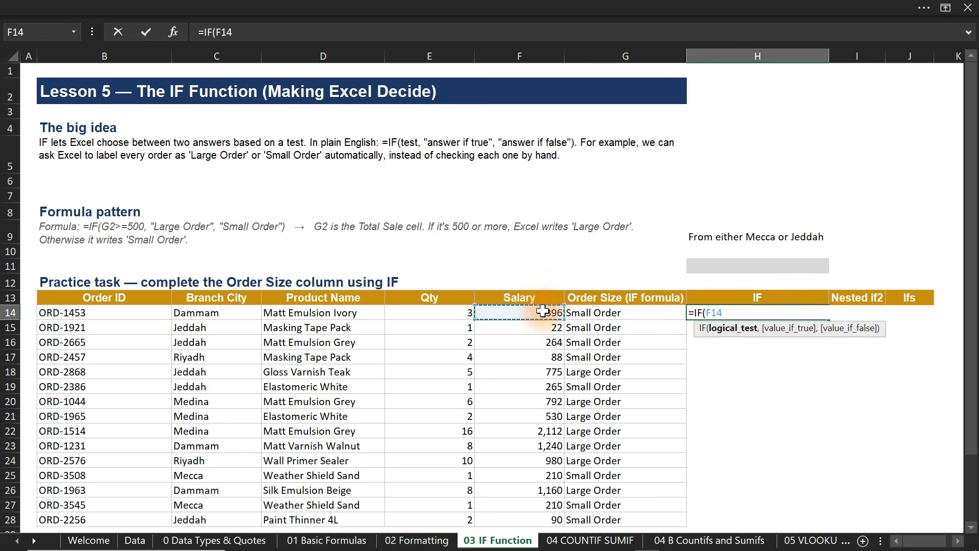
{"action": "type", "text": ">500,"}
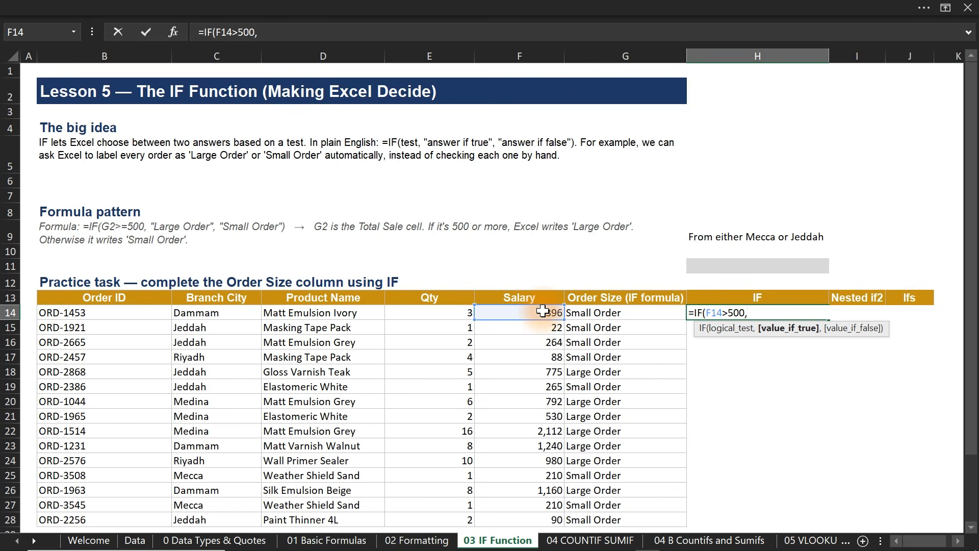
{"action": "type", "text": "\""}
{"action": "key", "text": "BackSpace"}
{"action": "type", "text": "large"}
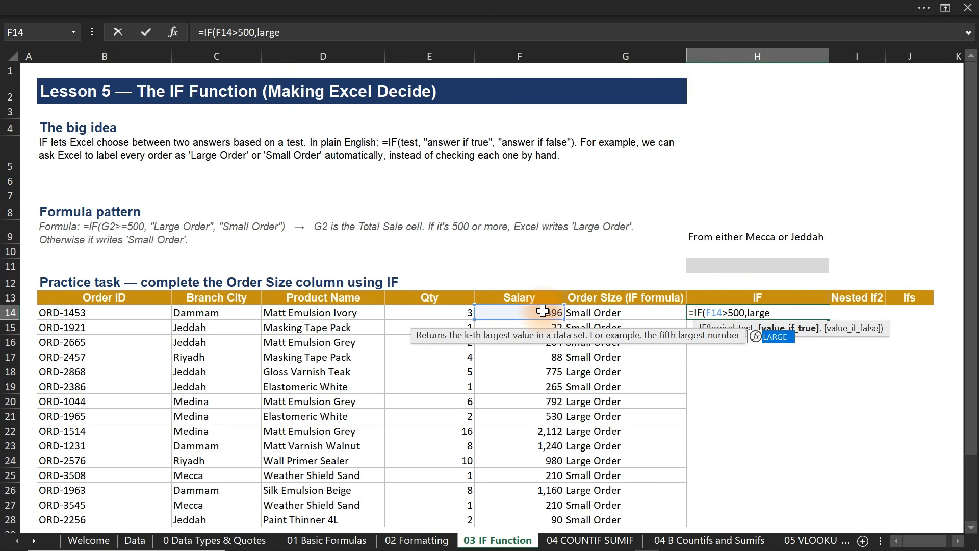
{"action": "key", "text": "Tab"}
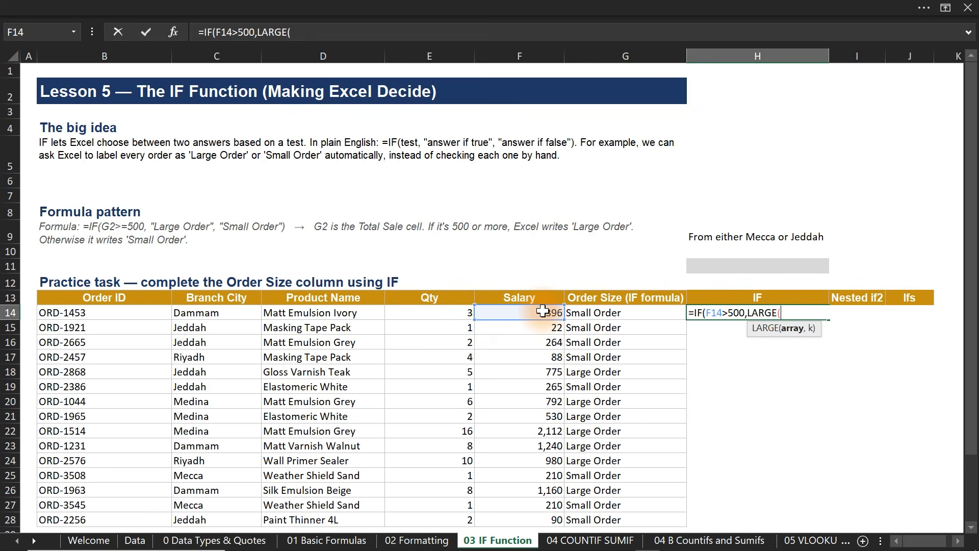
{"action": "key", "text": "BackSpace"}
{"action": "key", "text": "BackSpace"}
{"action": "key", "text": "BackSpace"}
{"action": "key", "text": "BackSpace"}
{"action": "key", "text": "BackSpace"}
{"action": "key", "text": "BackSpace"}
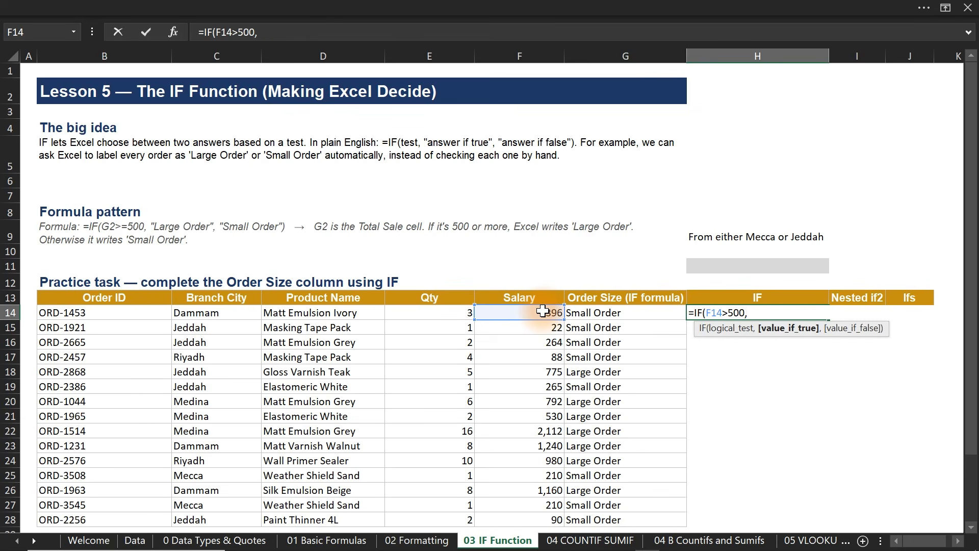
Step: Complete the IF formula in H14 to return "Large Order" when true and "Small Order" when false
{"action": "type", "text": "\"Large Order"}
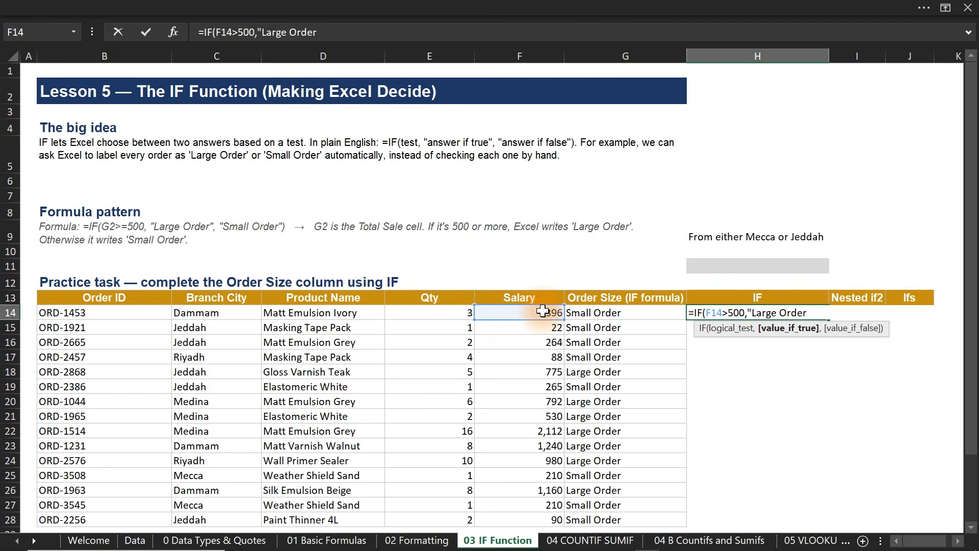
{"action": "type", "text": "\""}
{"action": "type", "text": ",\"Sma"}
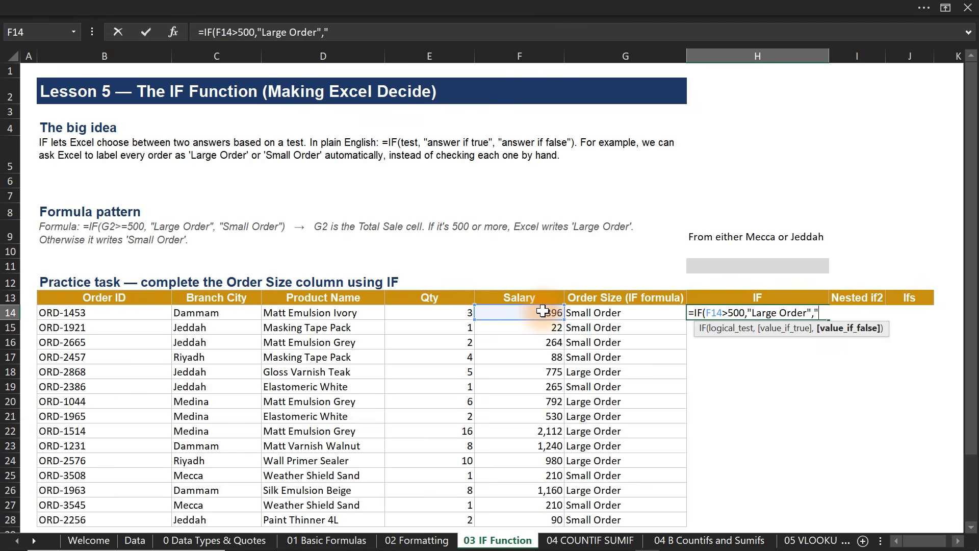
{"action": "type", "text": "ll Order\""}
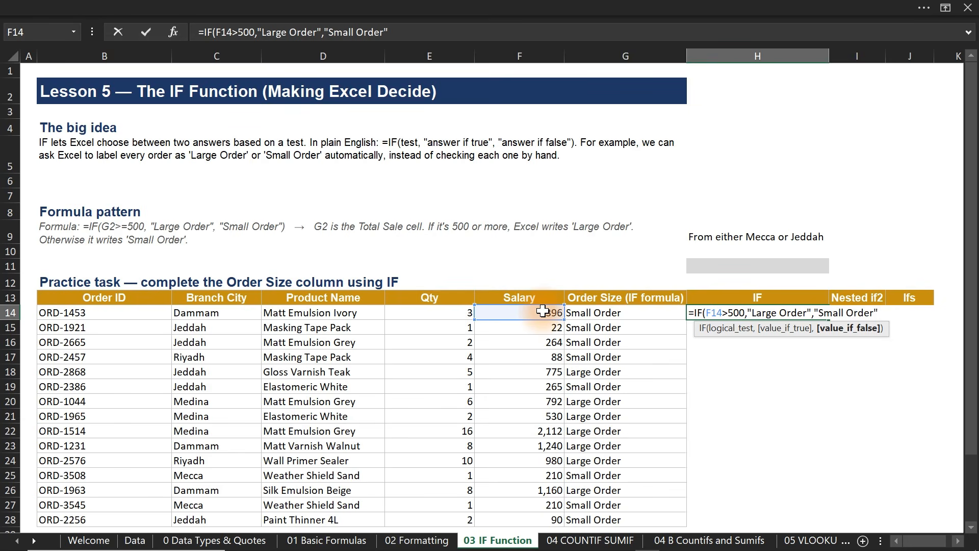
{"action": "type", "text": ")"}
{"action": "key", "text": "Return"}
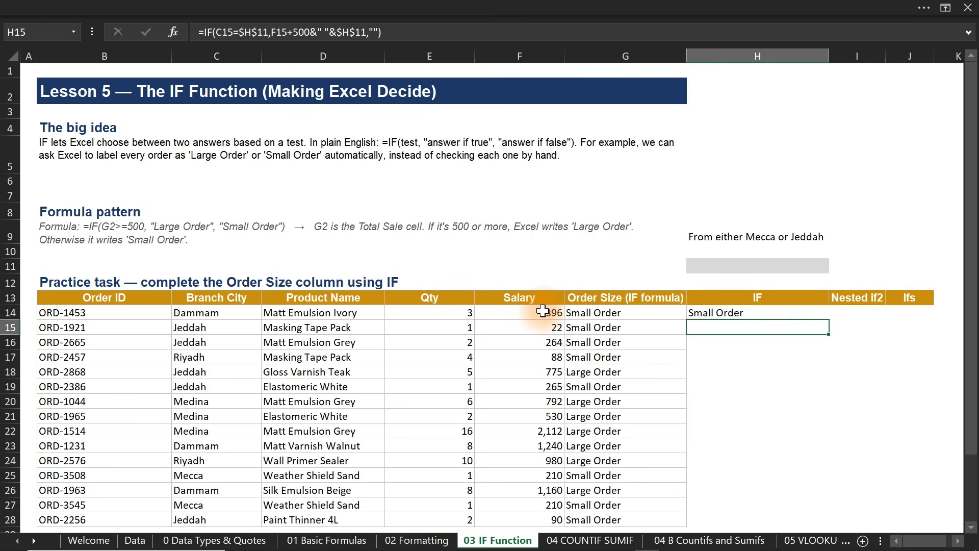
Step: Copy the IF formula from H14 down through H28 and check the resulting order labels
{"action": "left_click", "coordinate": [769, 313]}
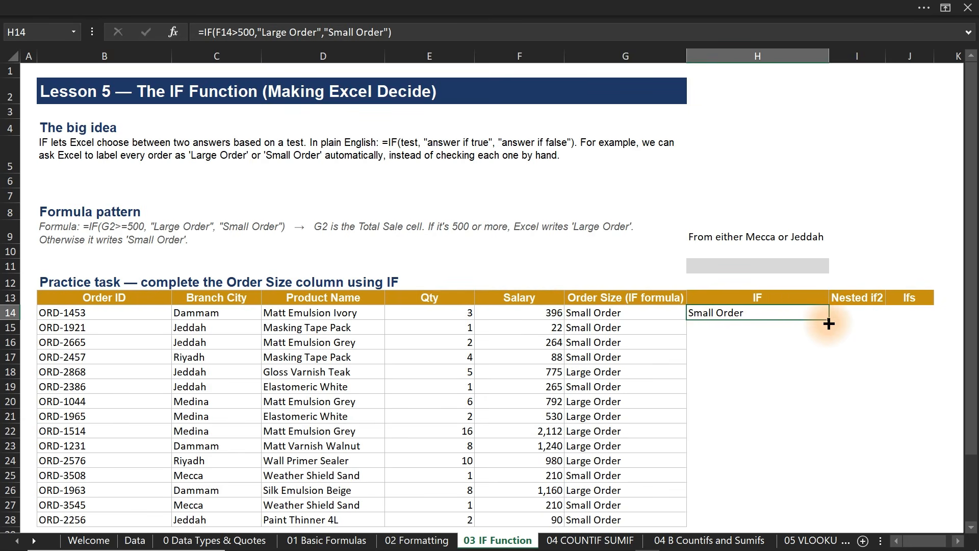
{"action": "left_click_drag", "start_coordinate": [828, 324], "coordinate": [829, 329]}
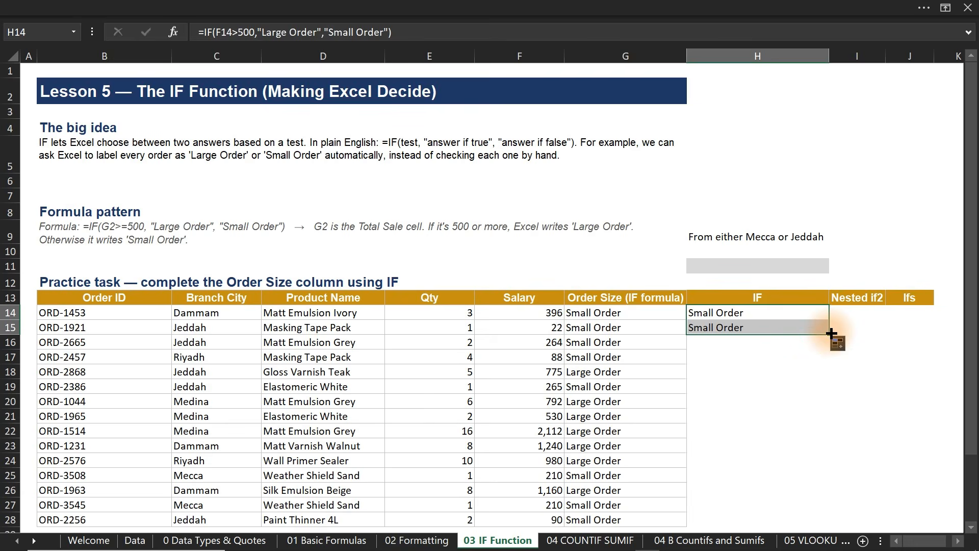
{"action": "double_click", "coordinate": [830, 332]}
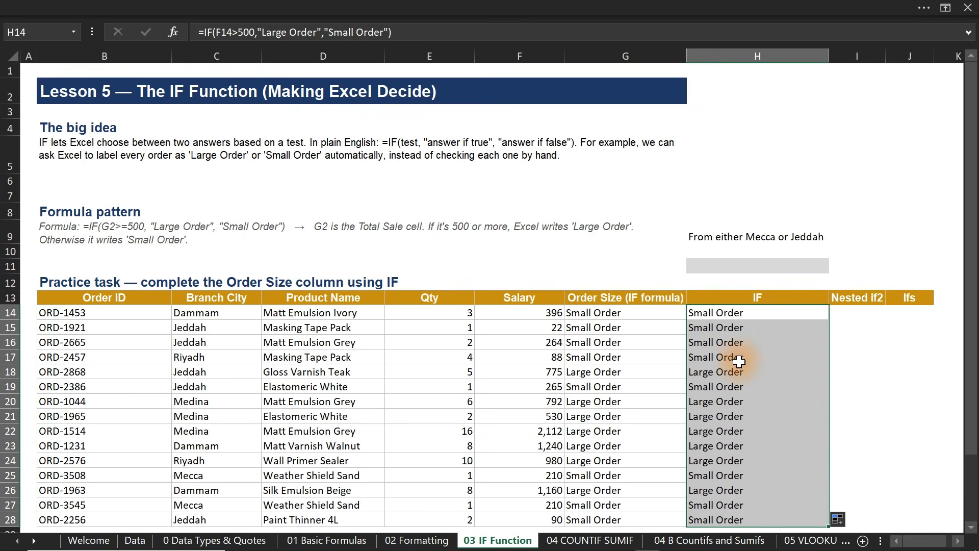
{"action": "key", "text": "shift+Up"}
{"action": "key", "text": "shift+Up"}
{"action": "key", "text": "shift+Up"}
{"action": "left_click_drag", "start_coordinate": [726, 313], "coordinate": [719, 361]}
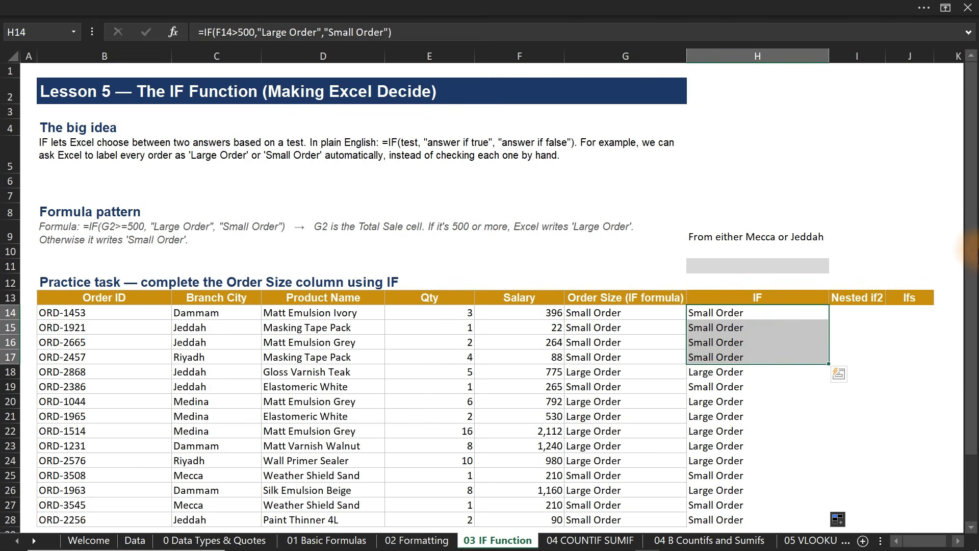
{"action": "left_click_drag", "start_coordinate": [975, 312], "coordinate": [976, 329]}
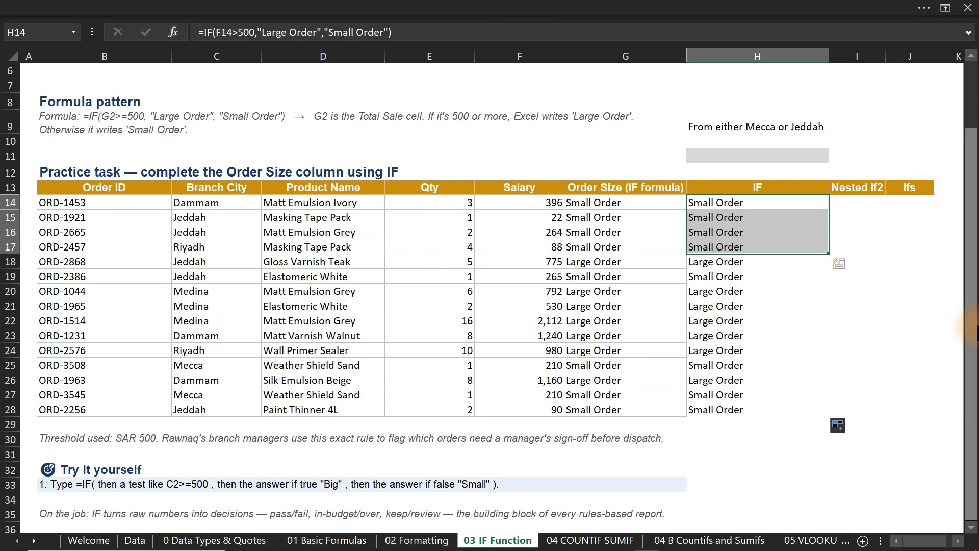
Step: Start a formula-based conditional formatting rule for the IF results in H14:H28 with the condition =$H$14="Small Order"
{"action": "left_click", "coordinate": [767, 204]}
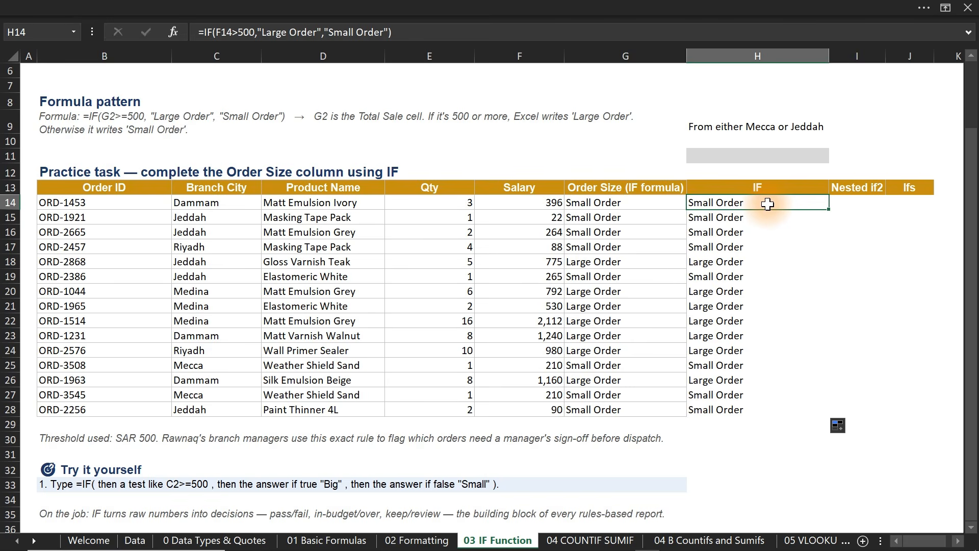
{"action": "left_click_drag", "start_coordinate": [768, 204], "coordinate": [761, 410]}
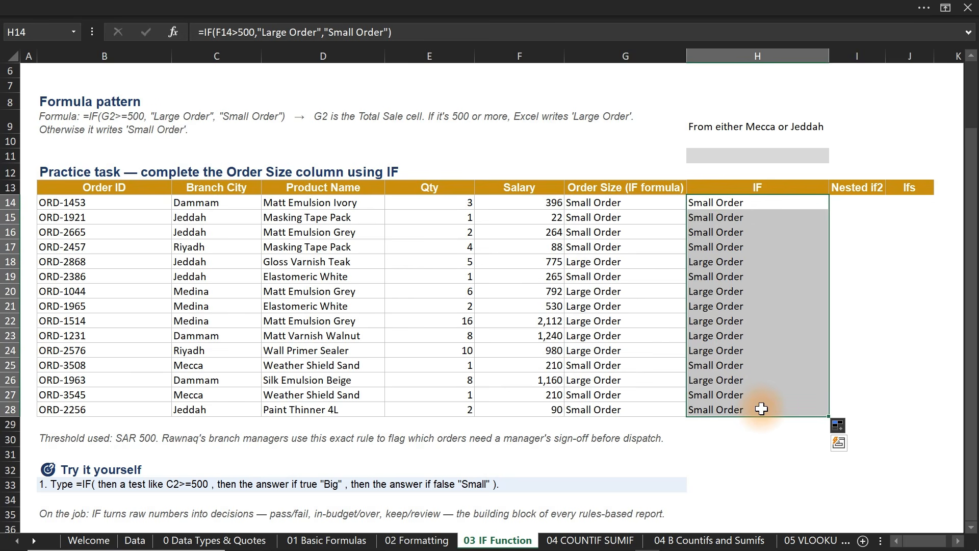
{"action": "left_click", "coordinate": [357, 7]}
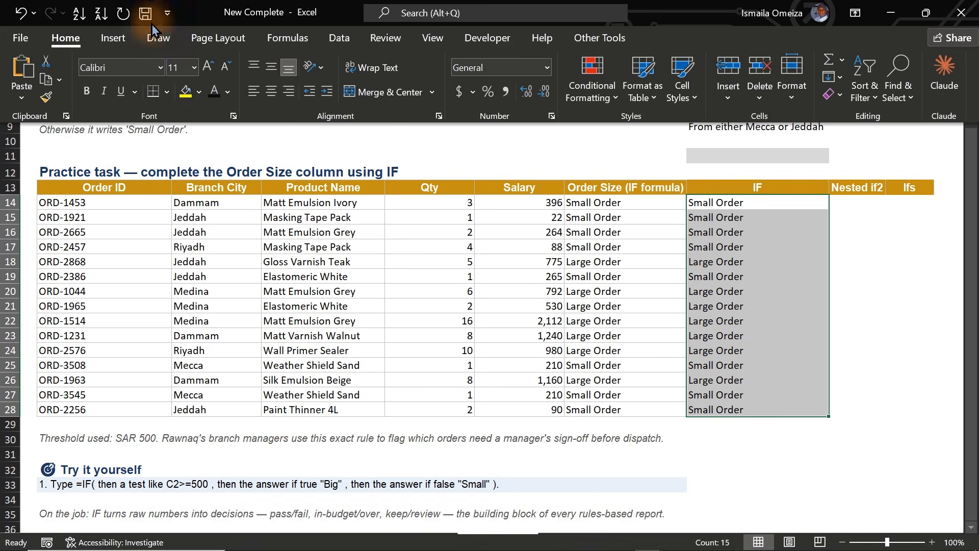
{"action": "left_click", "coordinate": [591, 87]}
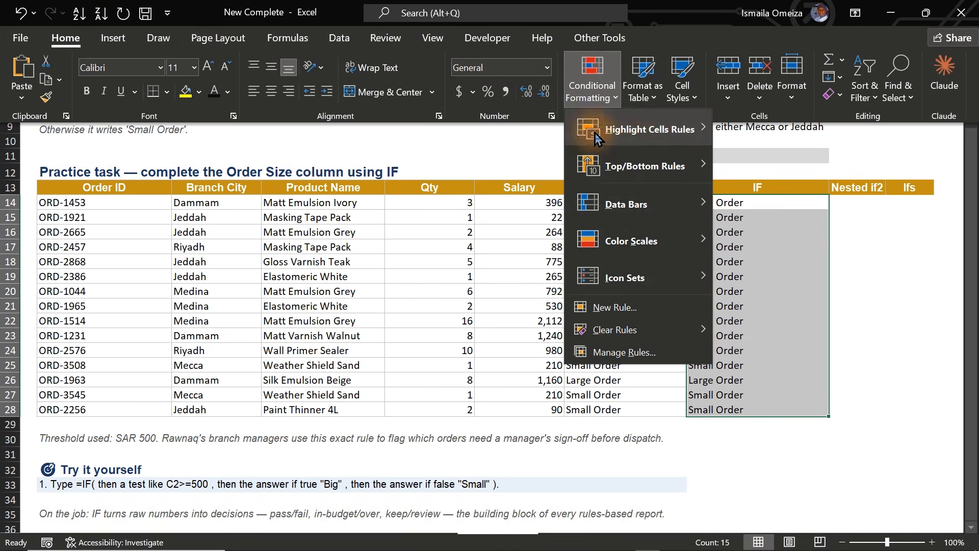
{"action": "mouse_move", "coordinate": [637, 132]}
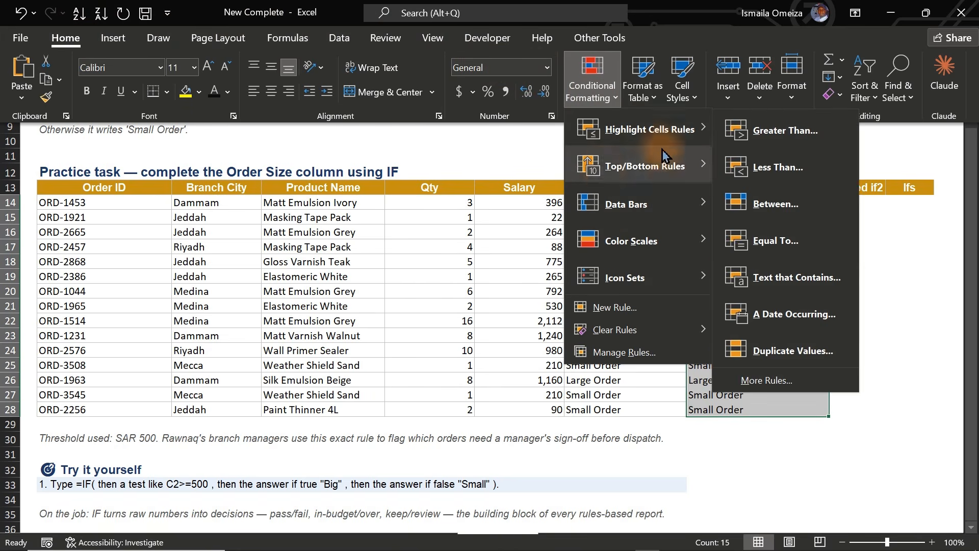
{"action": "left_click", "coordinate": [618, 353]}
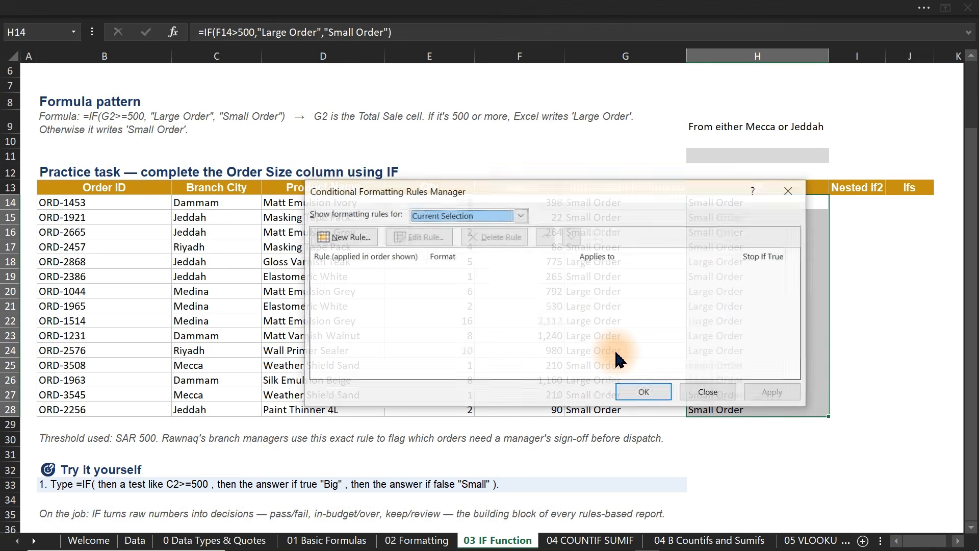
{"action": "left_click", "coordinate": [358, 233]}
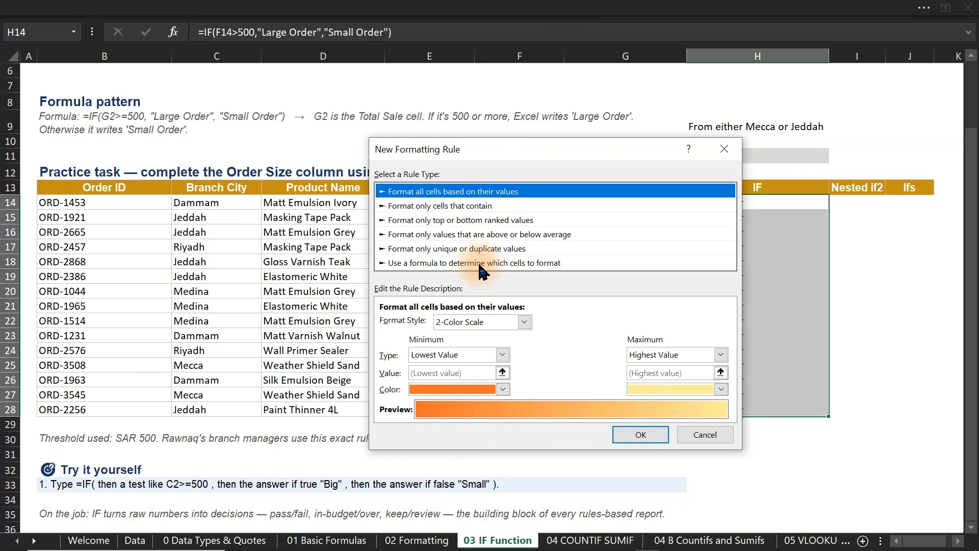
{"action": "left_click_drag", "start_coordinate": [573, 149], "coordinate": [283, 156]}
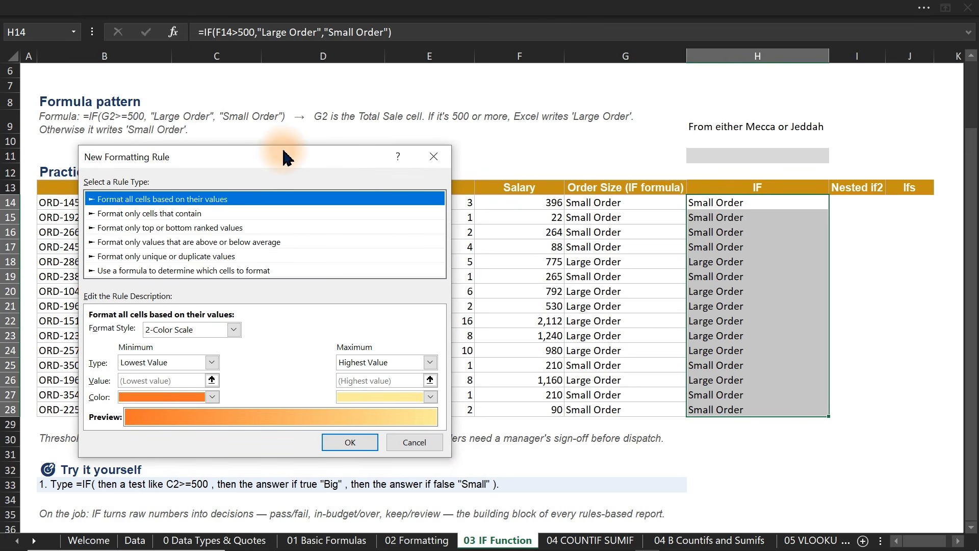
{"action": "left_click", "coordinate": [200, 271]}
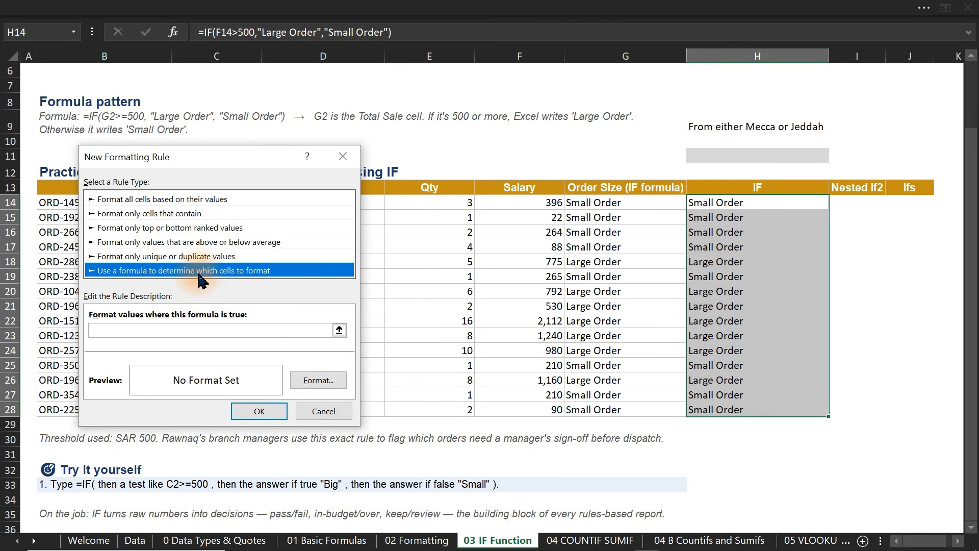
{"action": "left_click", "coordinate": [173, 334]}
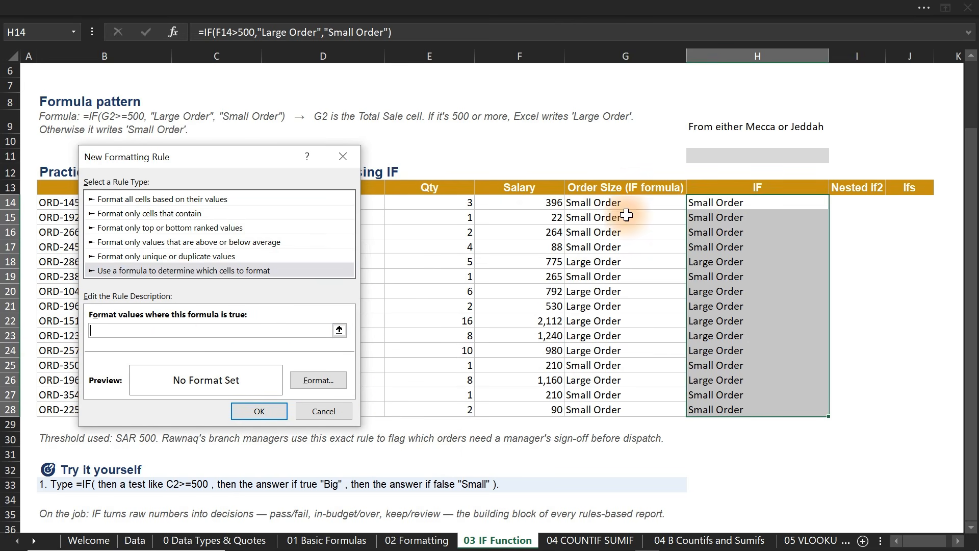
{"action": "left_click", "coordinate": [719, 203]}
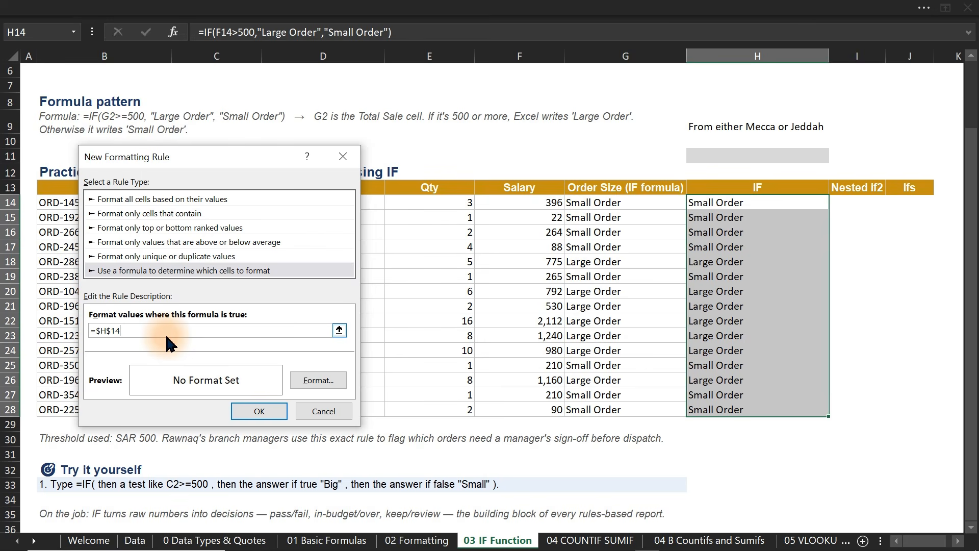
{"action": "type", "text": "=\"Small Order"}
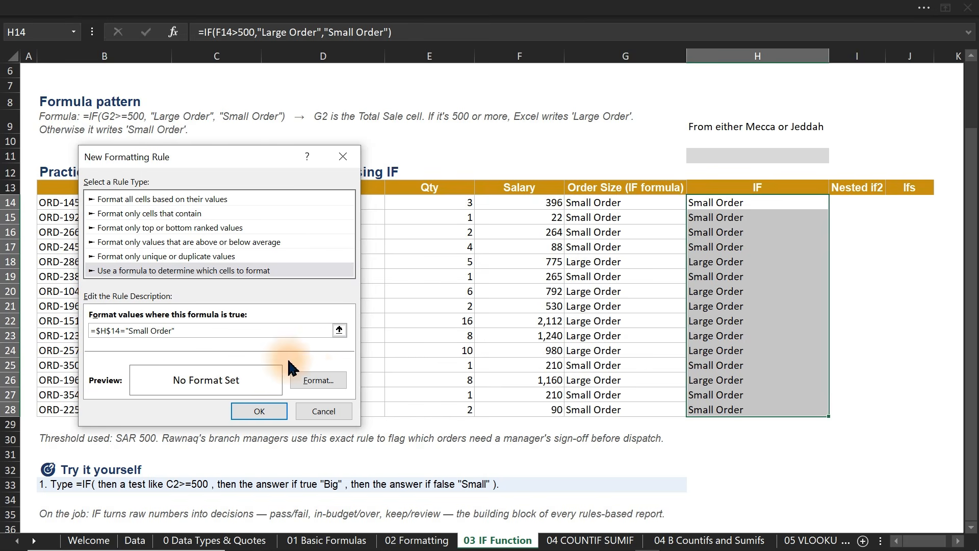
Step: Give the new rule a bold, dark red font and apply it to H14:H28
{"action": "left_click", "coordinate": [318, 380]}
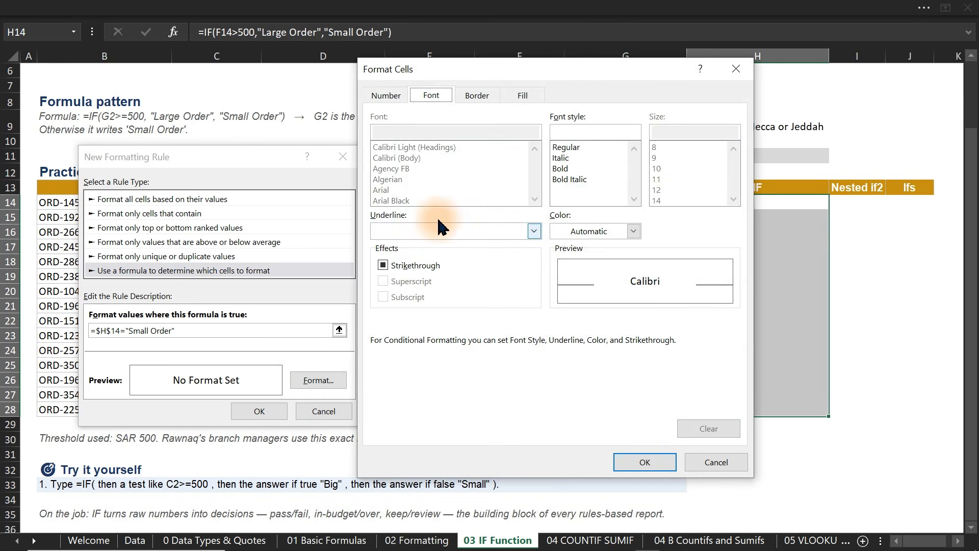
{"action": "left_click", "coordinate": [434, 100]}
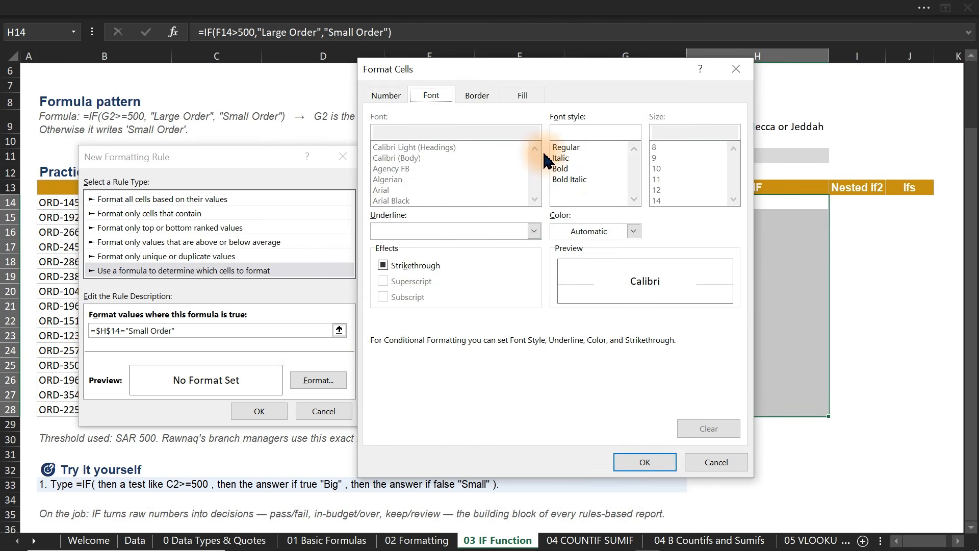
{"action": "left_click", "coordinate": [564, 169]}
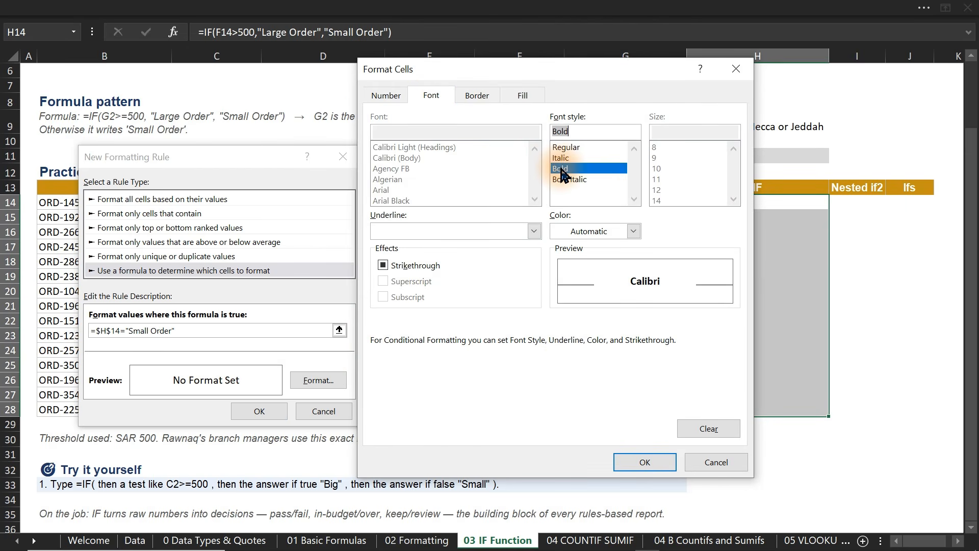
{"action": "left_click", "coordinate": [633, 231]}
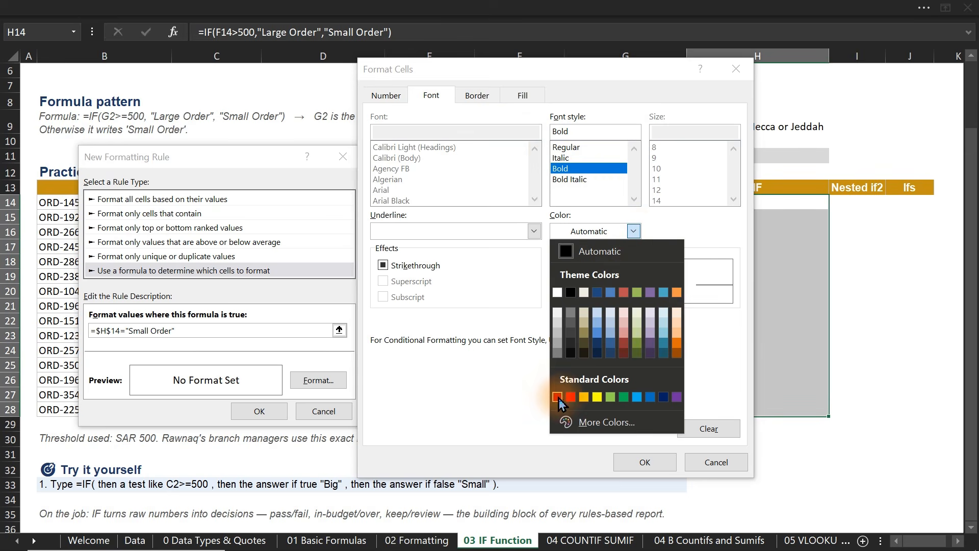
{"action": "left_click", "coordinate": [558, 397]}
{"action": "left_click", "coordinate": [649, 462]}
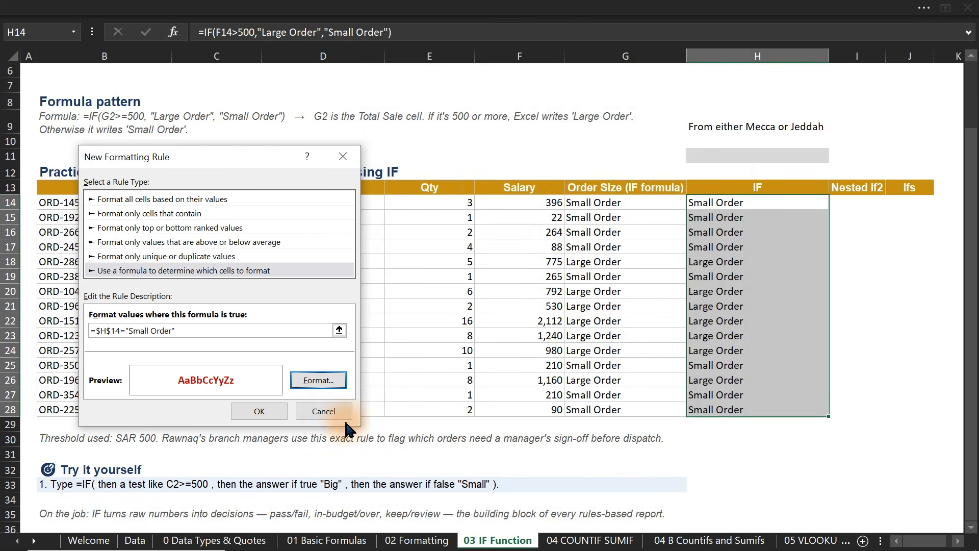
{"action": "left_click", "coordinate": [259, 410]}
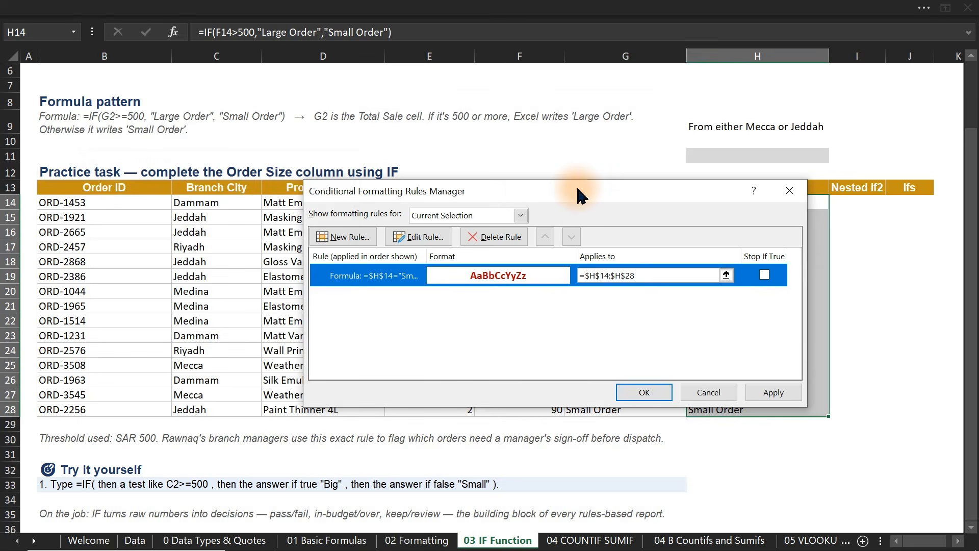
{"action": "left_click_drag", "start_coordinate": [576, 189], "coordinate": [346, 131]}
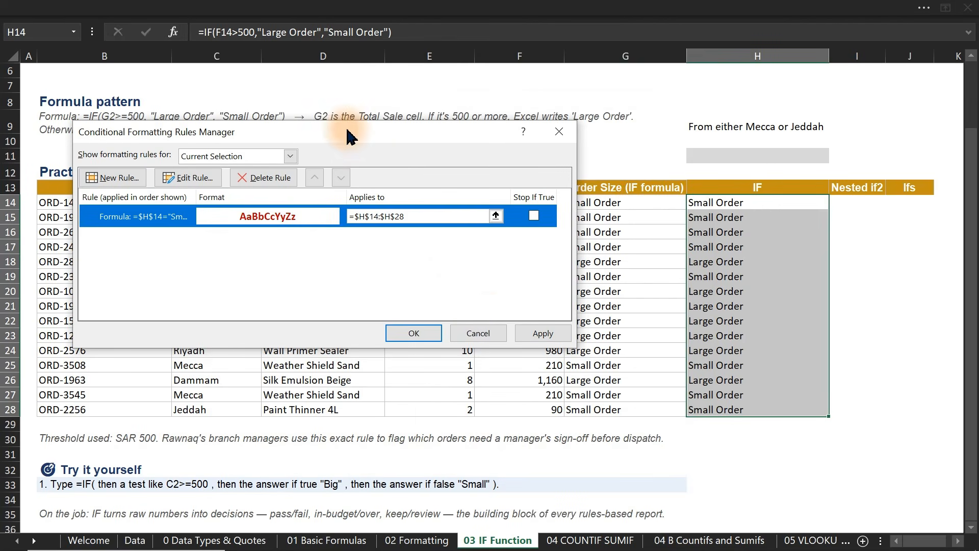
{"action": "left_click", "coordinate": [542, 336]}
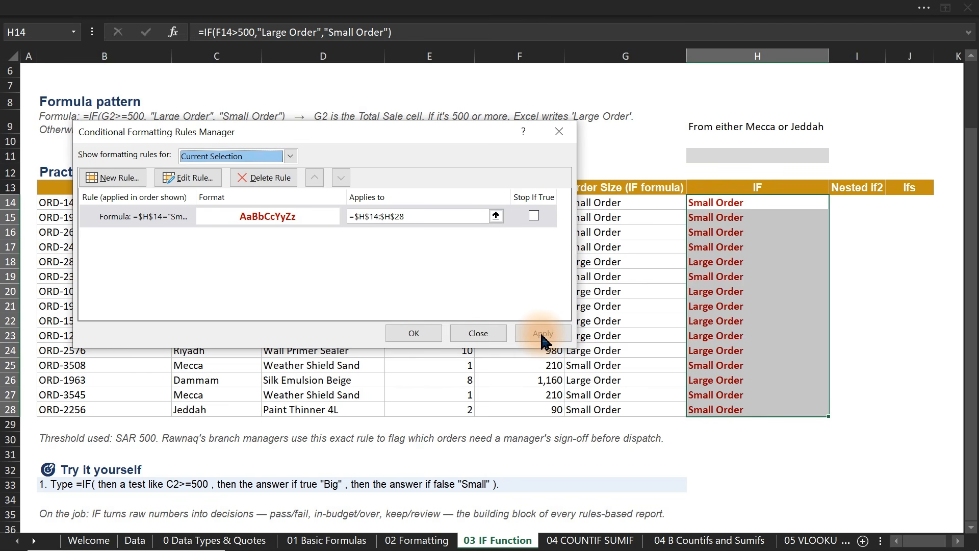
Step: Edit the rule's formula to =H$14="Small Order", making the column reference relative, and apply the change
{"action": "left_click", "coordinate": [238, 223]}
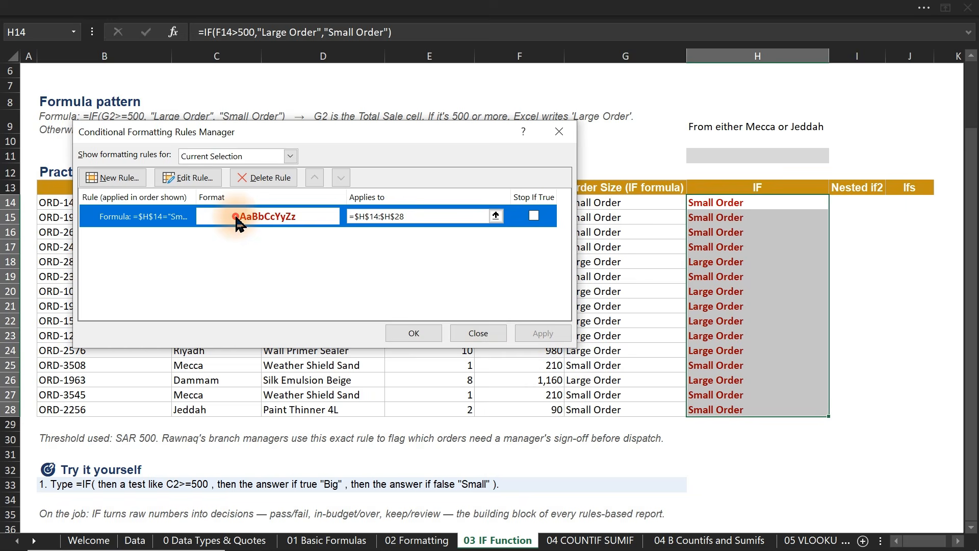
{"action": "left_click", "coordinate": [168, 182]}
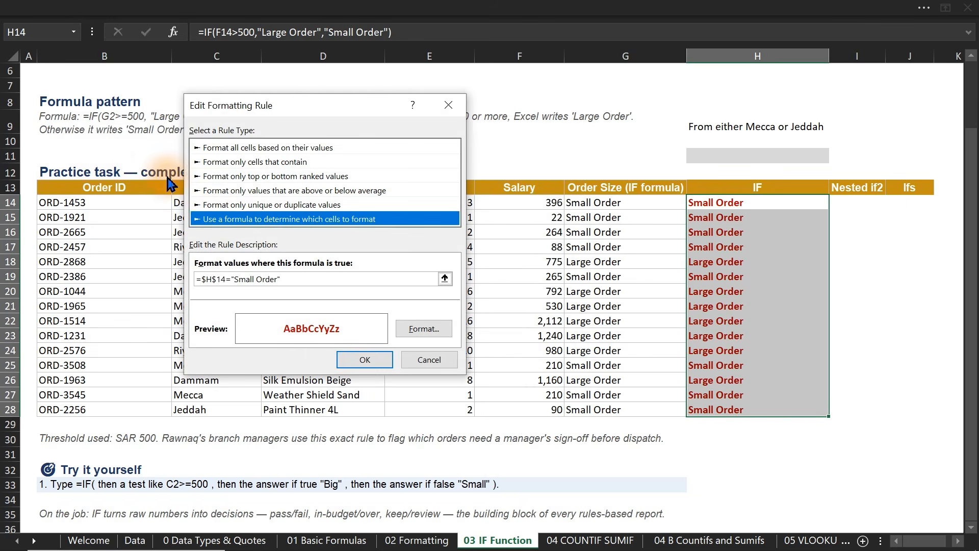
{"action": "left_click", "coordinate": [204, 278]}
{"action": "key", "text": "BackSpace"}
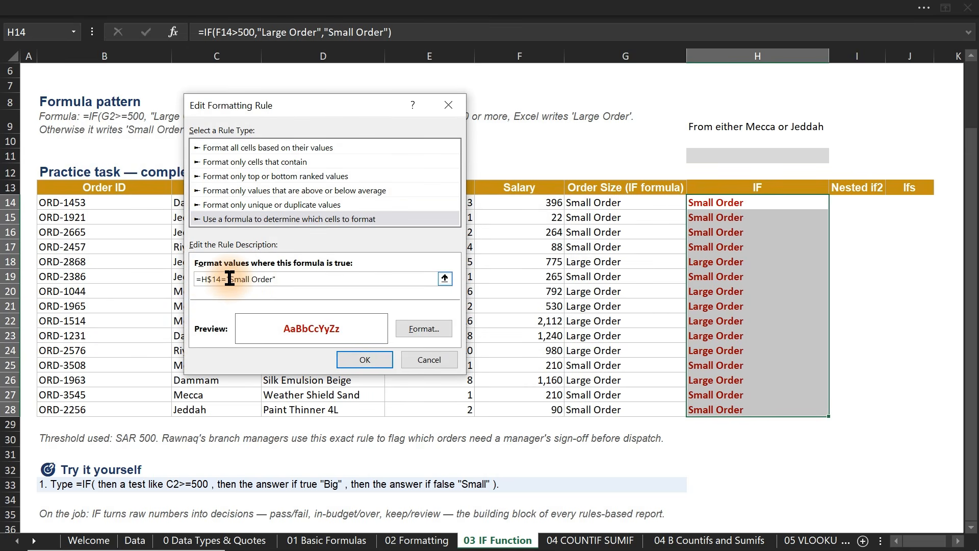
{"action": "left_click", "coordinate": [368, 359]}
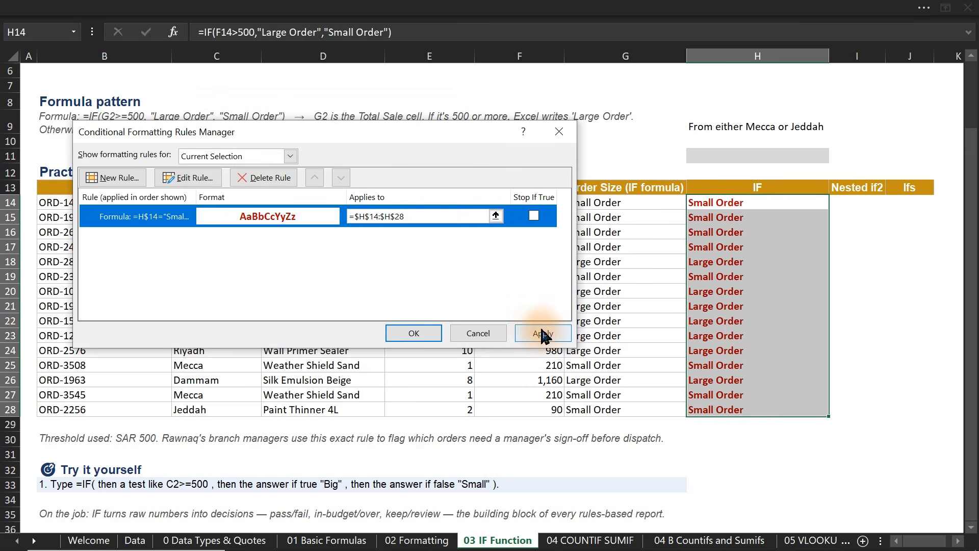
{"action": "left_click", "coordinate": [542, 334]}
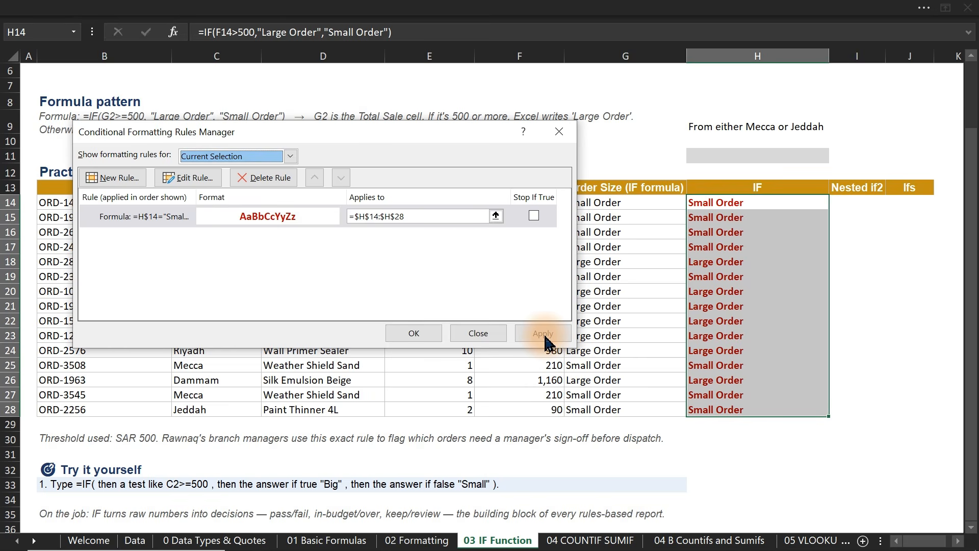
Step: Edit the small-order rule's formula to =$H14="Small Order", with an absolute column and relative row, and apply the change
{"action": "left_click", "coordinate": [209, 219]}
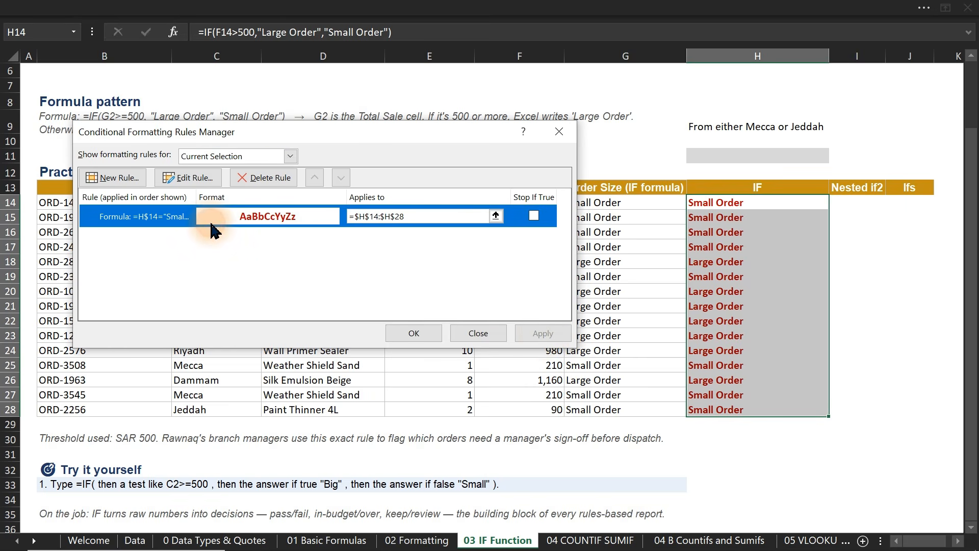
{"action": "left_click", "coordinate": [180, 182]}
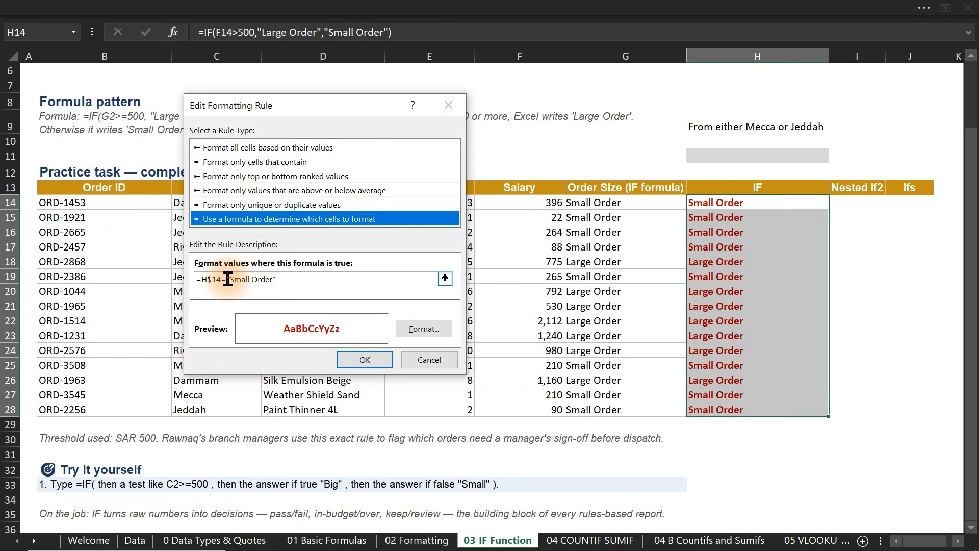
{"action": "left_click", "coordinate": [200, 279]}
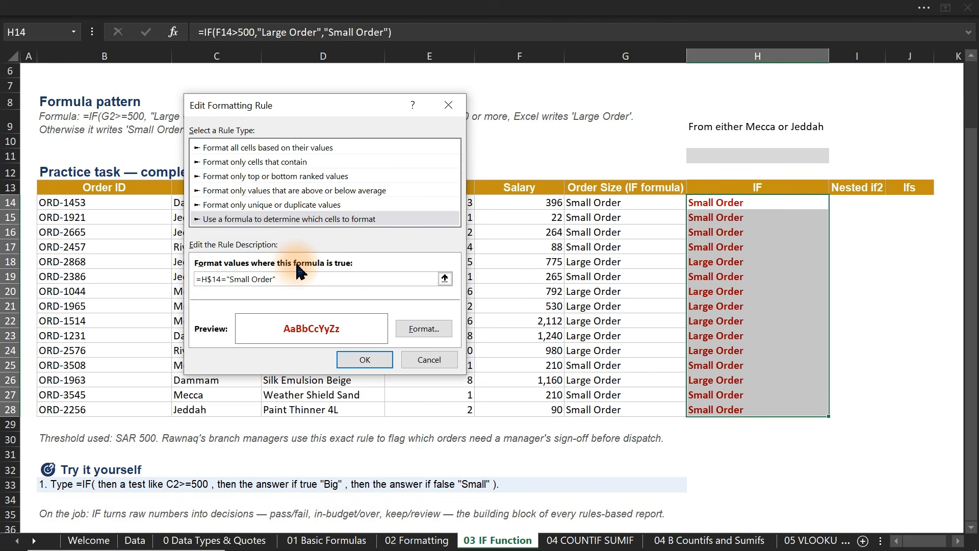
{"action": "type", "text": "$"}
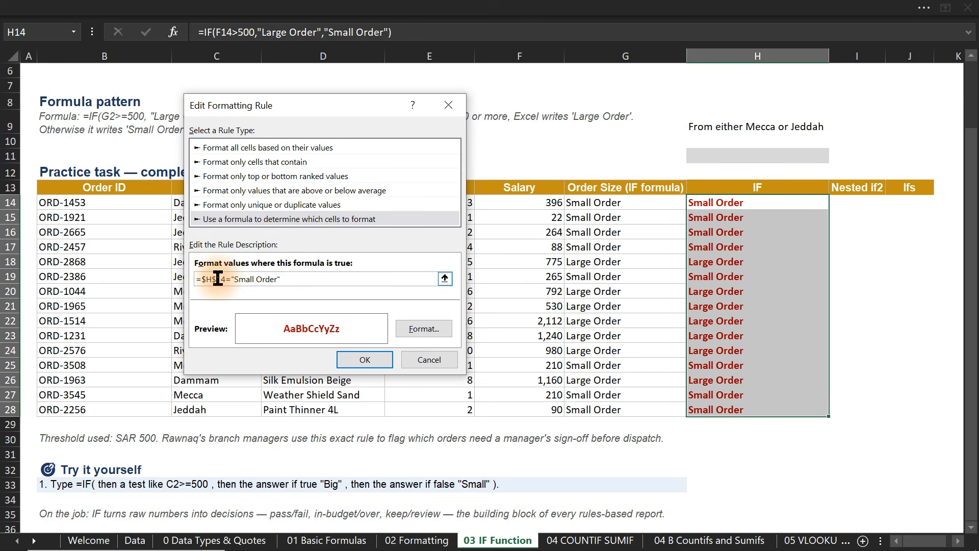
{"action": "left_click", "coordinate": [218, 279]}
{"action": "key", "text": "BackSpace"}
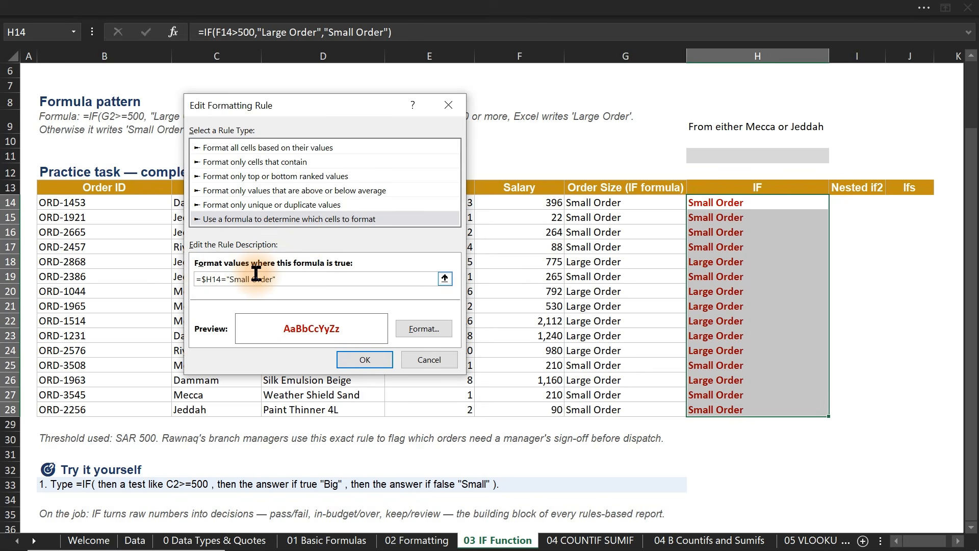
{"action": "left_click", "coordinate": [364, 360]}
{"action": "left_click", "coordinate": [536, 334]}
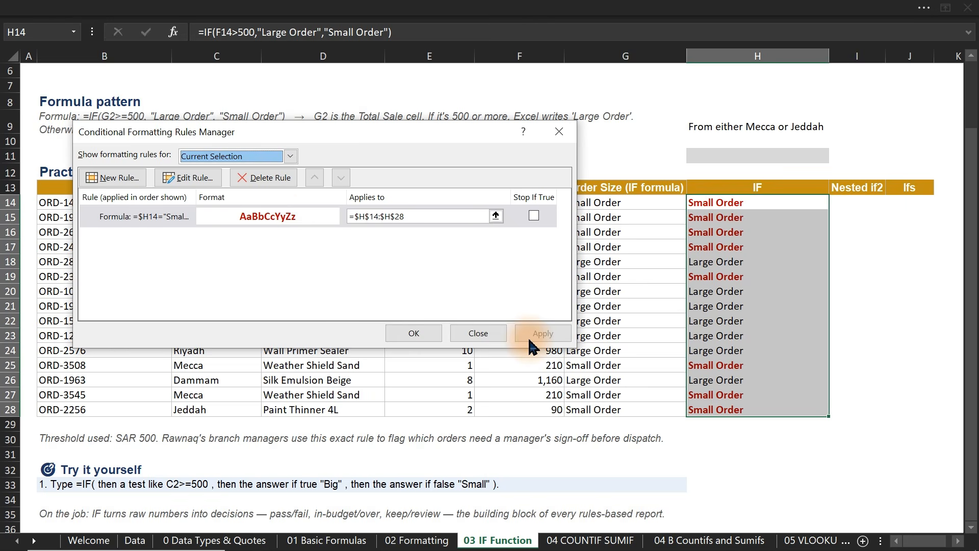
Step: Start another formula-based conditional formatting rule for H14:H28 with the condition =$H$14="Large Order"
{"action": "left_click", "coordinate": [123, 179]}
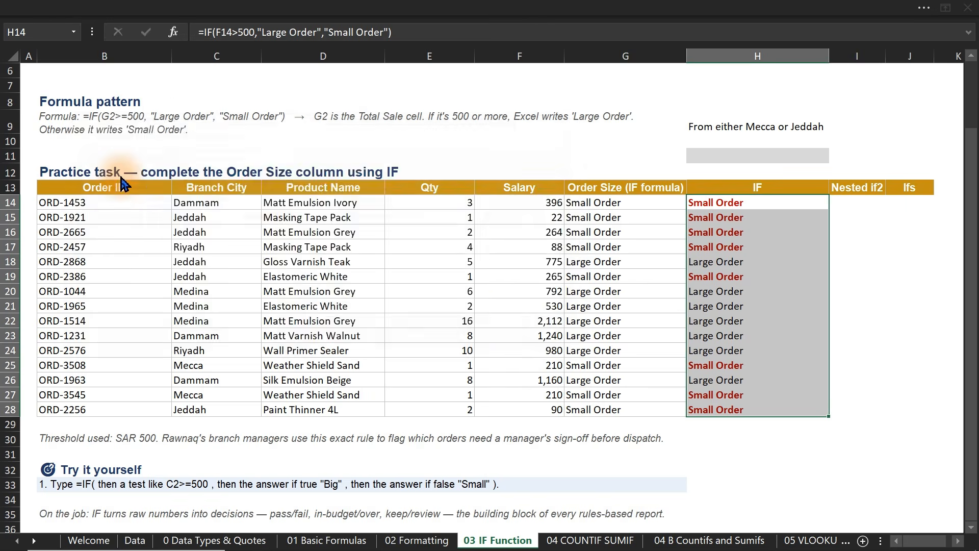
{"action": "left_click", "coordinate": [240, 204]}
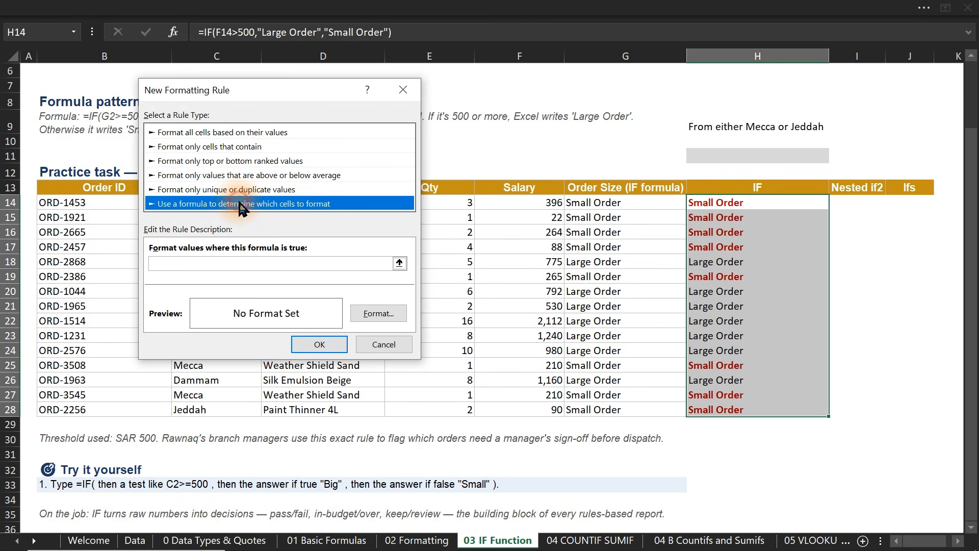
{"action": "left_click", "coordinate": [199, 263]}
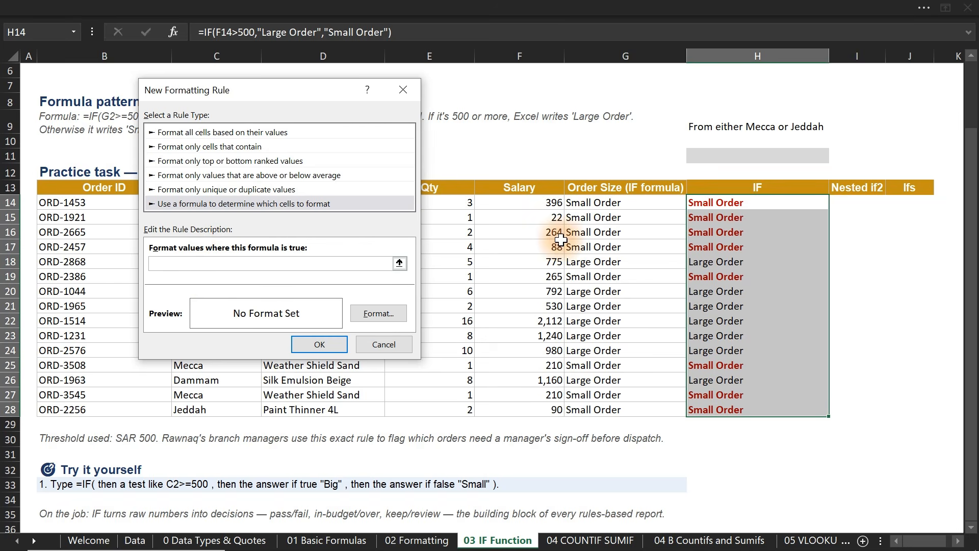
{"action": "left_click", "coordinate": [744, 204]}
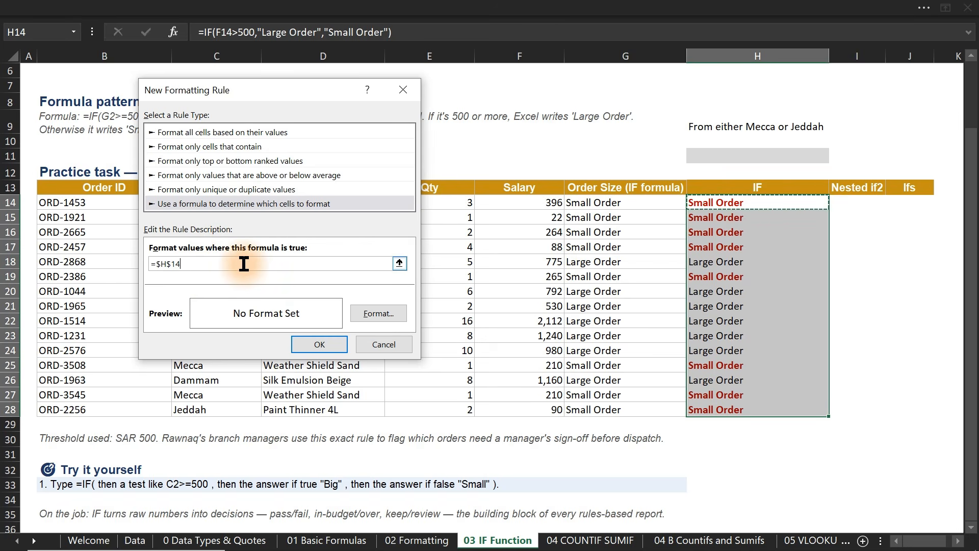
{"action": "type", "text": "=\"L"}
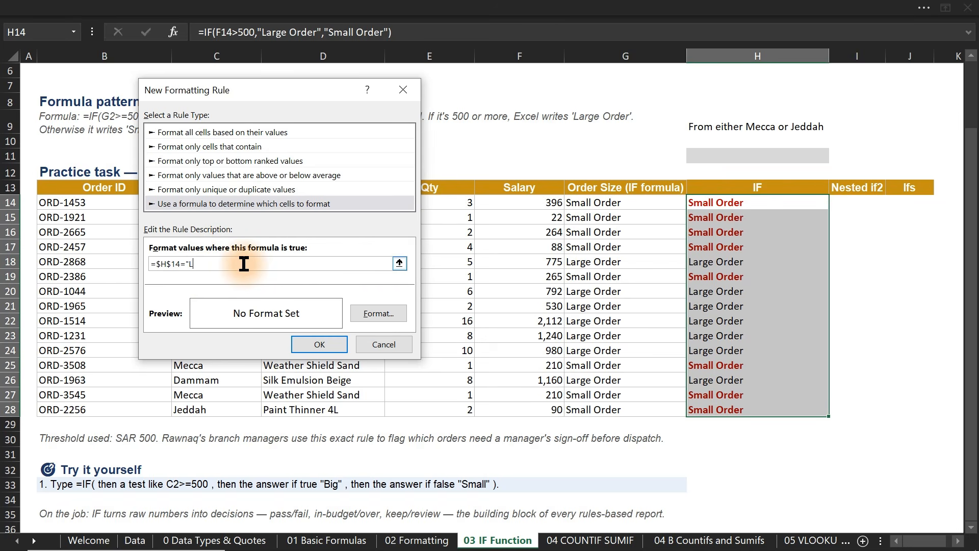
{"action": "type", "text": "arge Order\""}
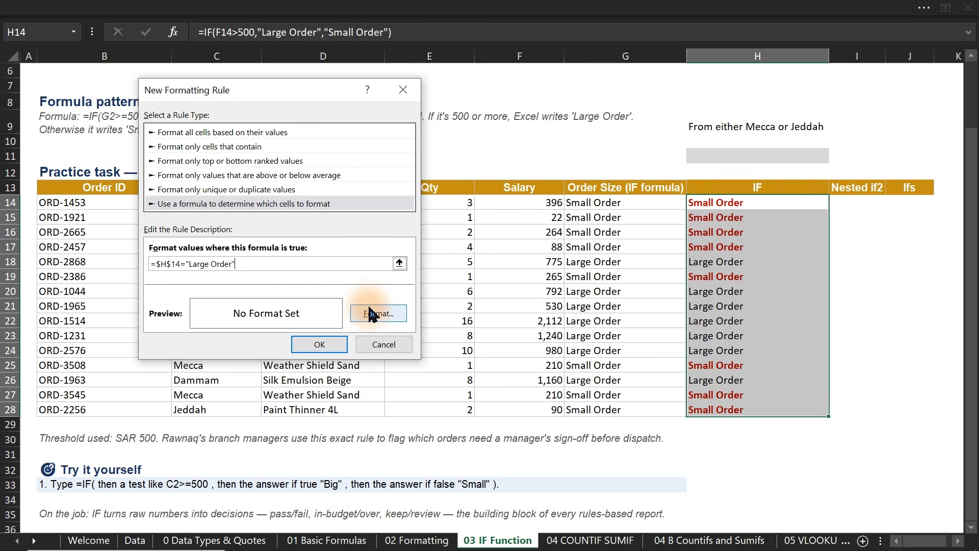
Step: Set the large-order rule's font color to the standard green
{"action": "left_click", "coordinate": [373, 312]}
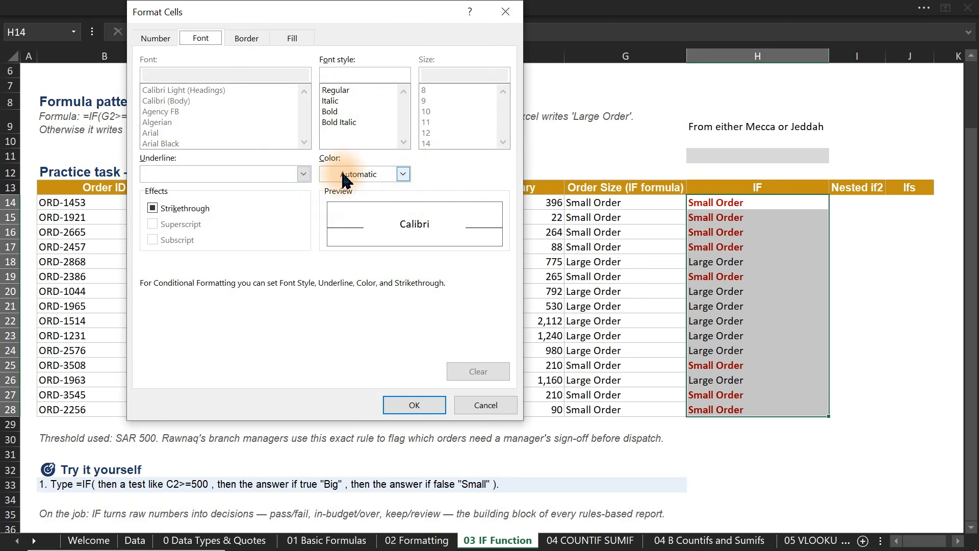
{"action": "left_click", "coordinate": [372, 175]}
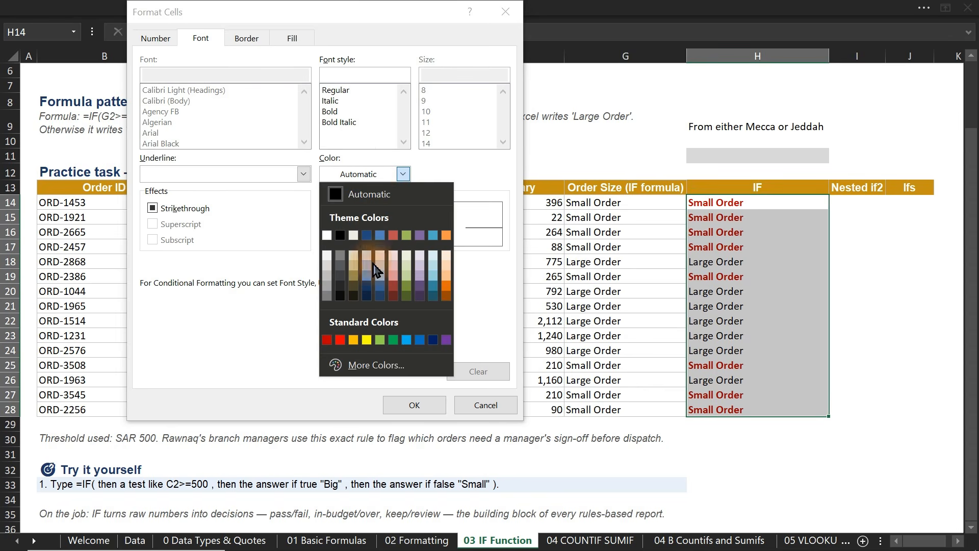
{"action": "left_click", "coordinate": [393, 340]}
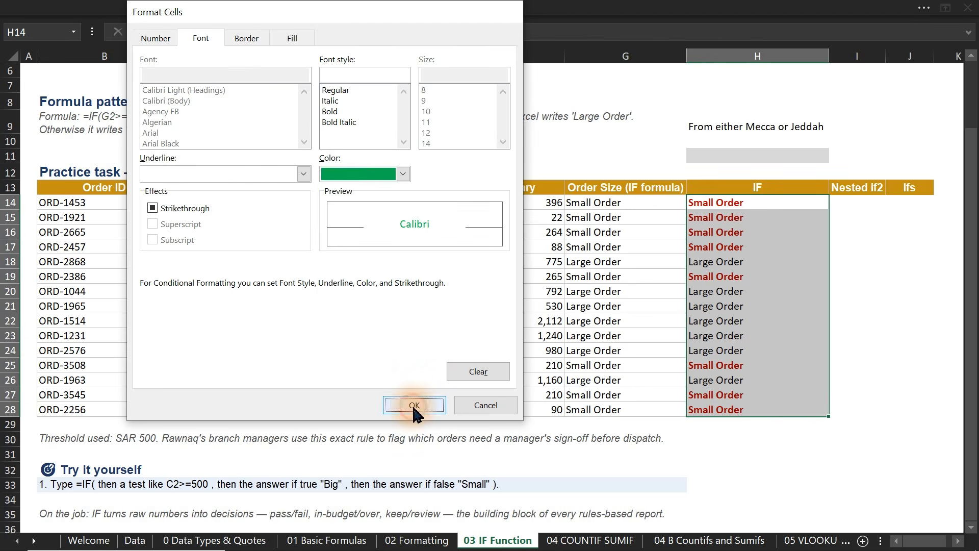
{"action": "left_click", "coordinate": [414, 405]}
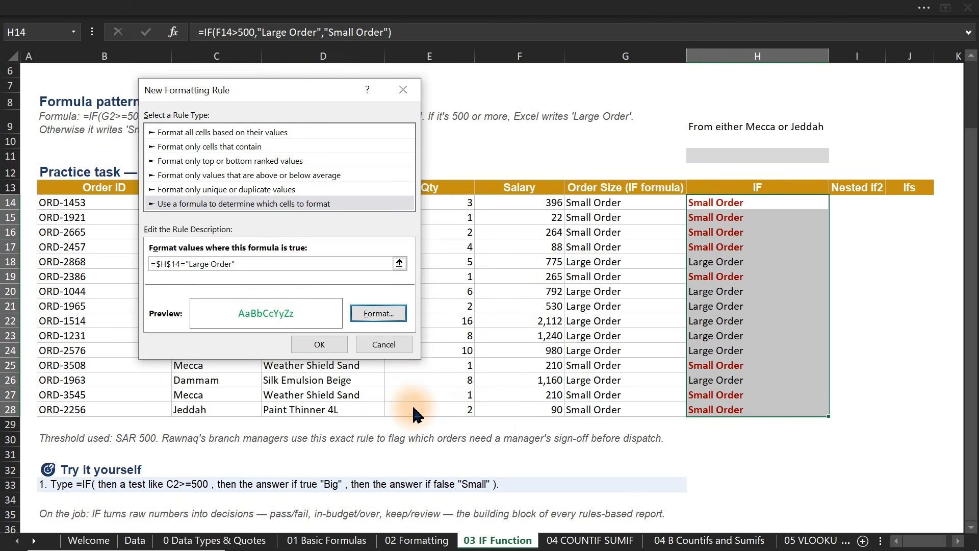
Step: Change the new rule's condition to =$H14="Large Order" with a relative row, apply it to H14:H28 and close the rules manager
{"action": "left_click", "coordinate": [173, 265]}
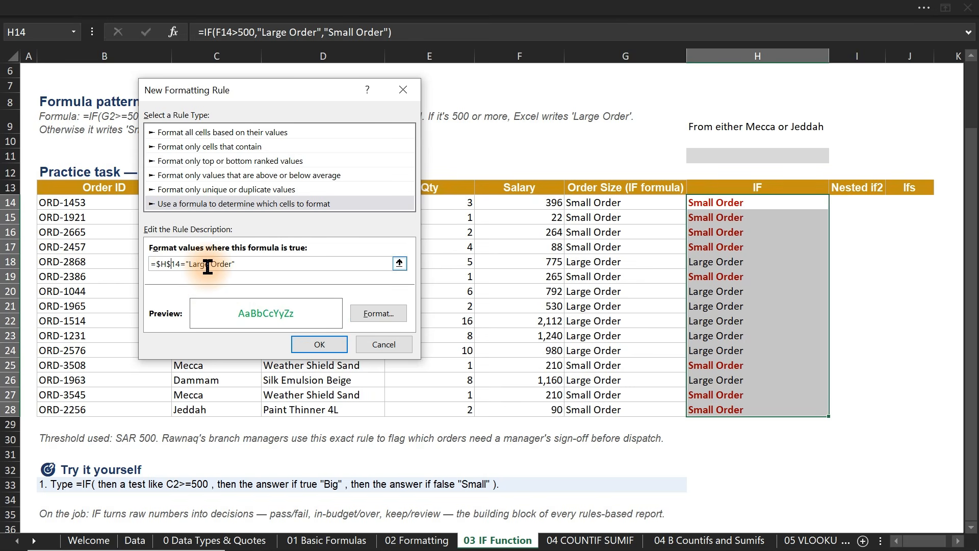
{"action": "key", "text": "BackSpace"}
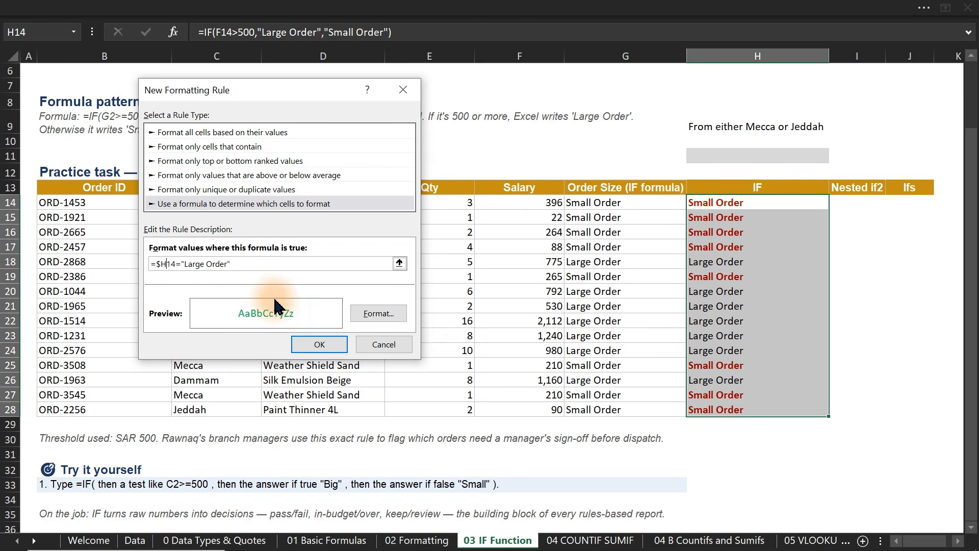
{"action": "left_click", "coordinate": [322, 344]}
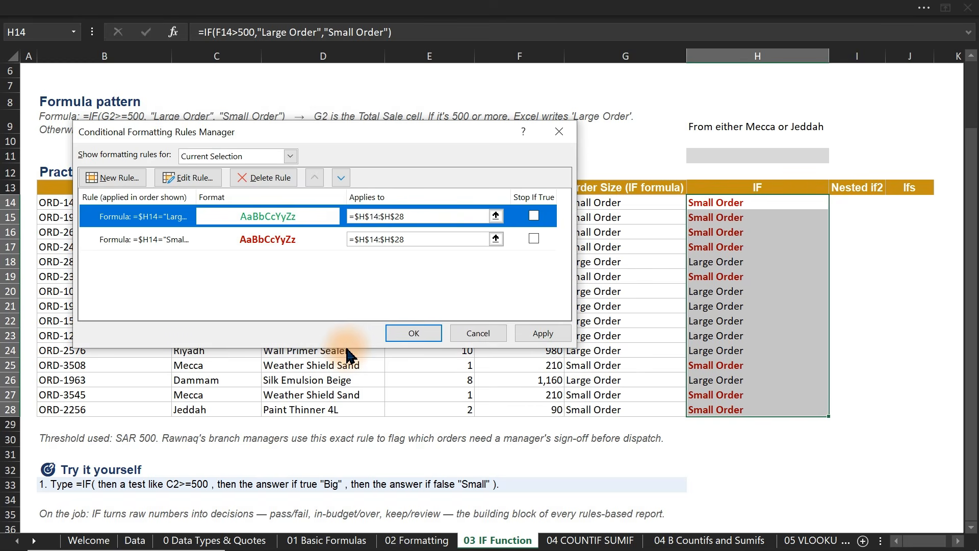
{"action": "left_click", "coordinate": [542, 334]}
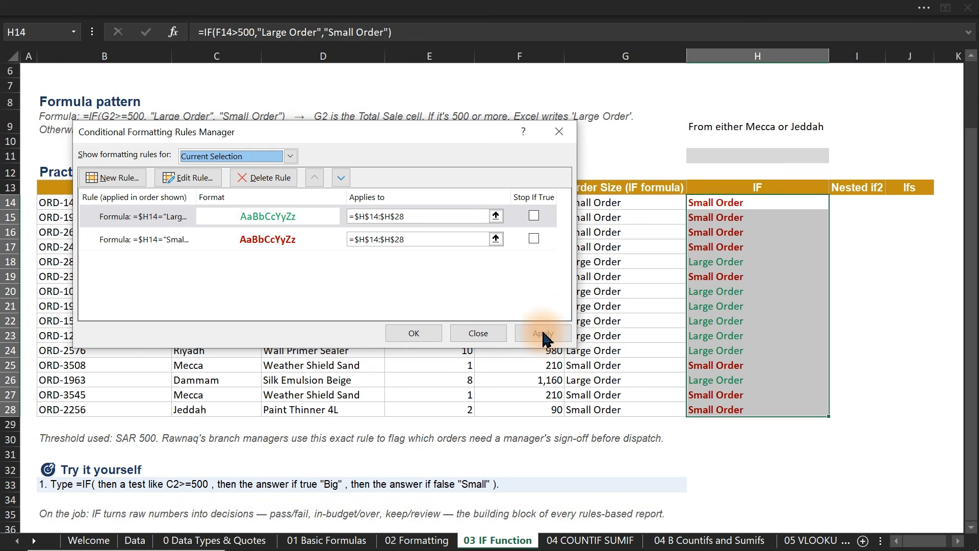
{"action": "left_click", "coordinate": [408, 333]}
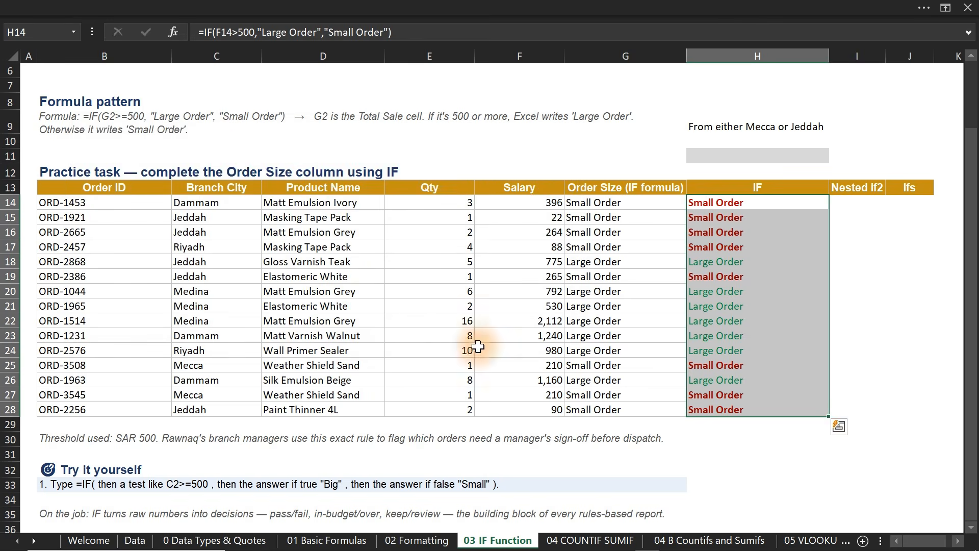
{"action": "left_click", "coordinate": [839, 426]}
{"action": "left_click", "coordinate": [889, 439]}
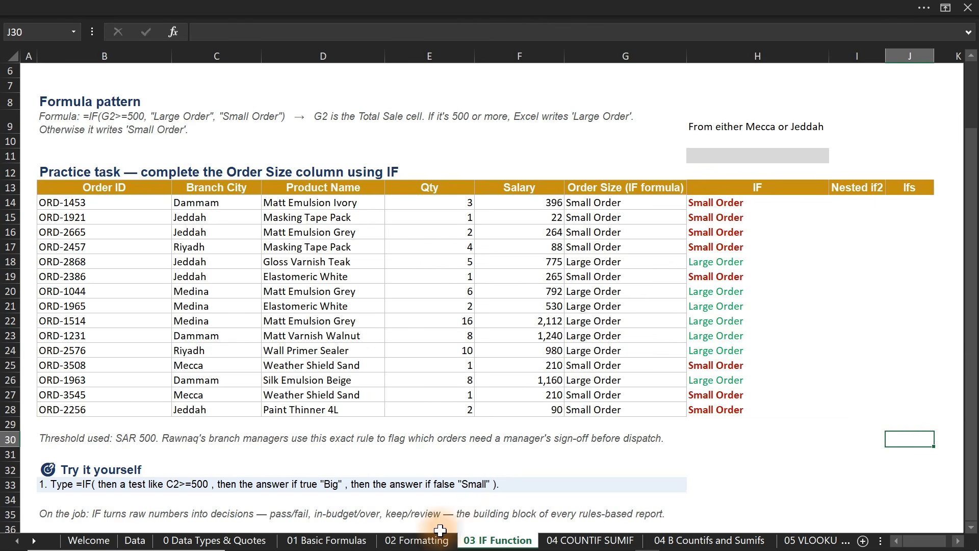
Step: Examine the bonus rules by city, the bonus question, the empty Nested IF column and the Branch City values on the 03 IF Function sheet
{"action": "left_click", "coordinate": [424, 542]}
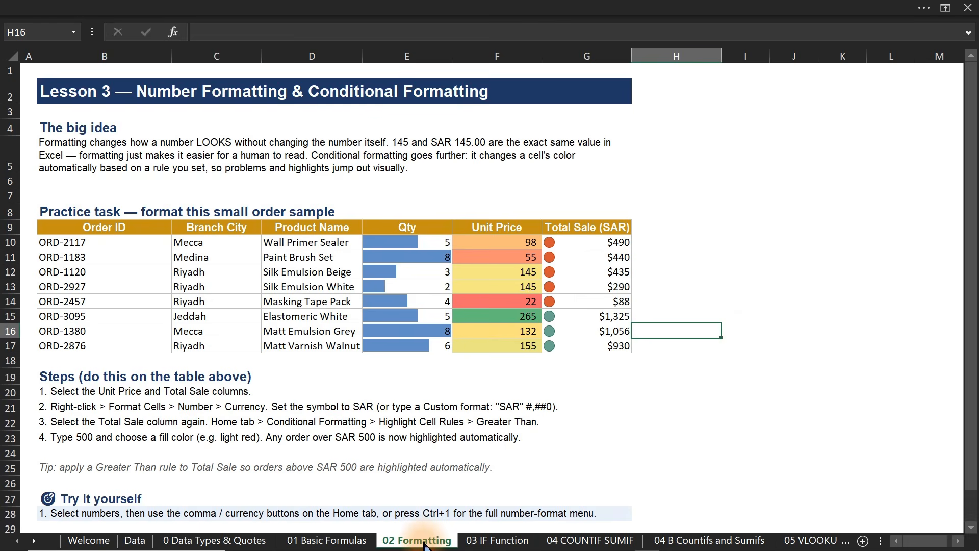
{"action": "left_click", "coordinate": [480, 542]}
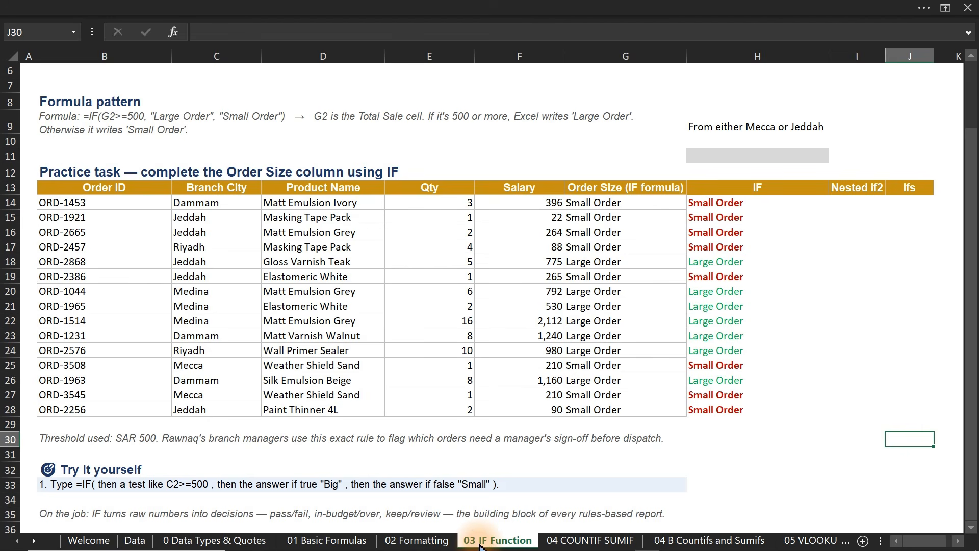
{"action": "left_click", "coordinate": [532, 301]}
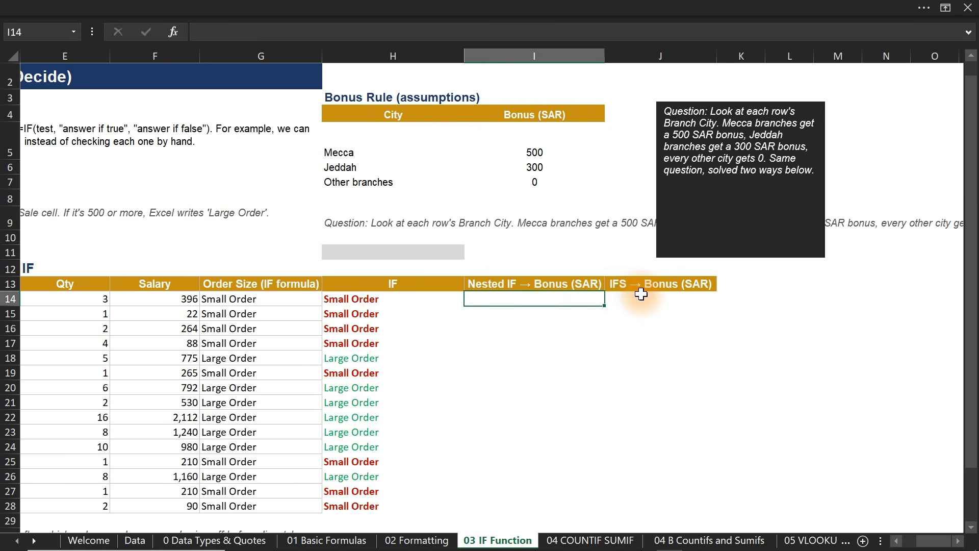
{"action": "left_click_drag", "start_coordinate": [492, 297], "coordinate": [506, 499]}
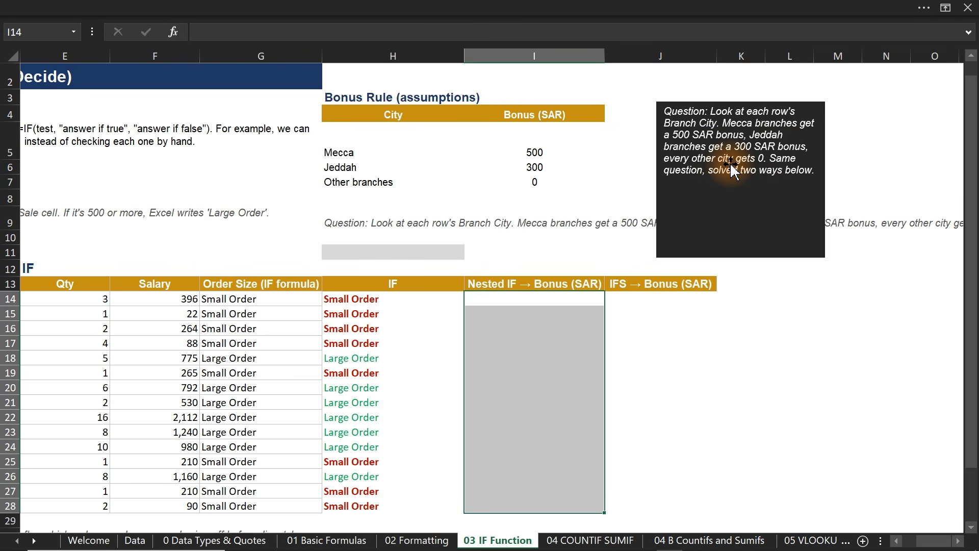
{"action": "left_click", "coordinate": [343, 116]}
{"action": "left_click_drag", "start_coordinate": [344, 116], "coordinate": [383, 181]}
{"action": "left_click", "coordinate": [501, 177]}
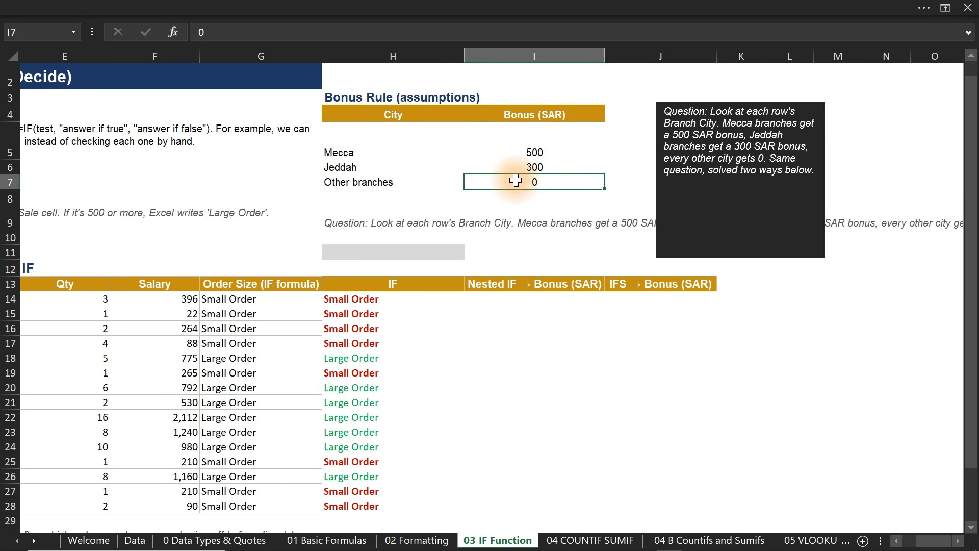
{"action": "left_click_drag", "start_coordinate": [531, 132], "coordinate": [533, 168]}
{"action": "left_click", "coordinate": [375, 155]}
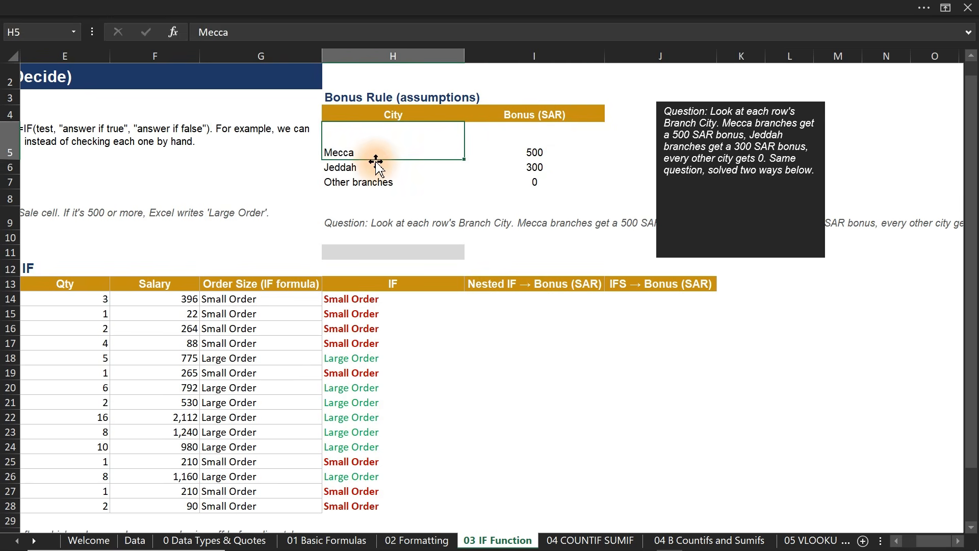
{"action": "left_click", "coordinate": [382, 170]}
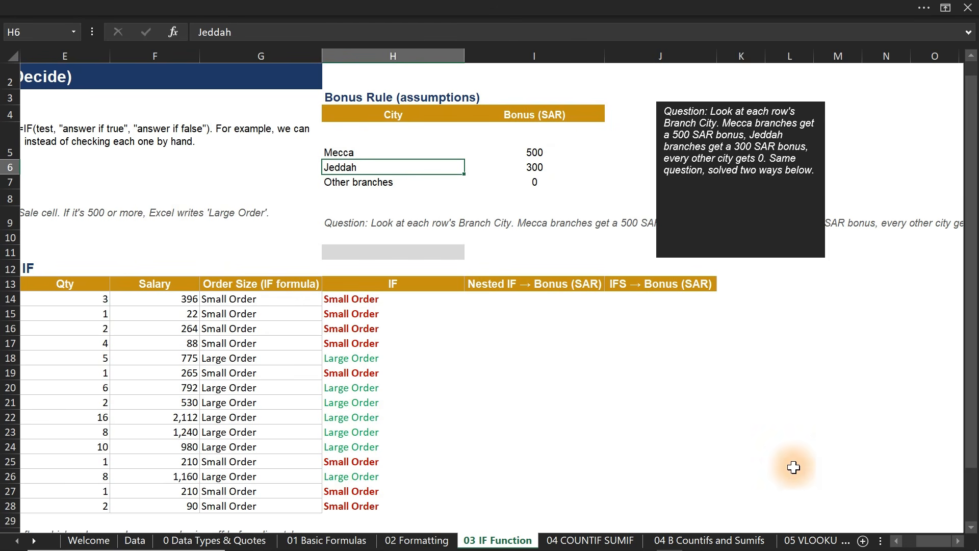
{"action": "left_click_drag", "start_coordinate": [929, 544], "coordinate": [910, 542]}
{"action": "left_click_drag", "start_coordinate": [194, 304], "coordinate": [209, 517]}
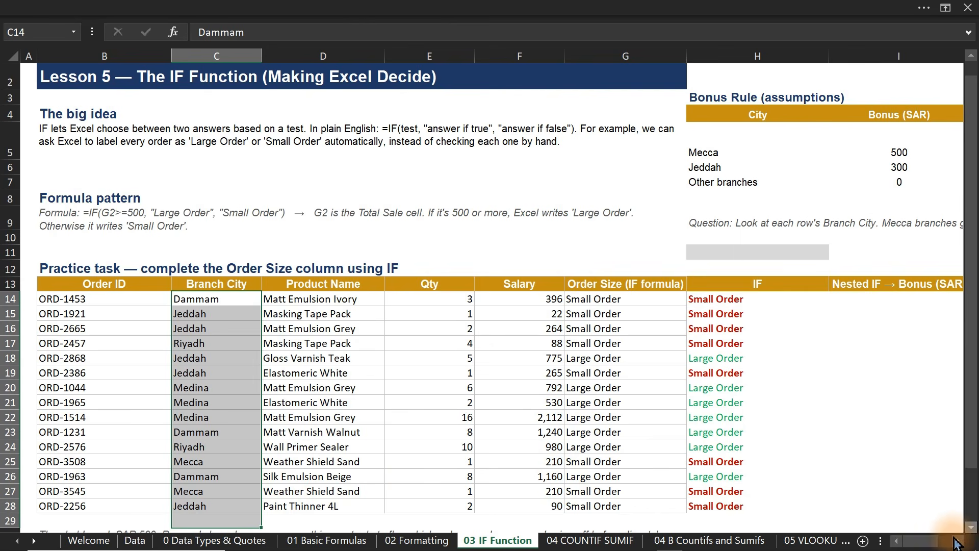
{"action": "left_click_drag", "start_coordinate": [918, 542], "coordinate": [967, 545]}
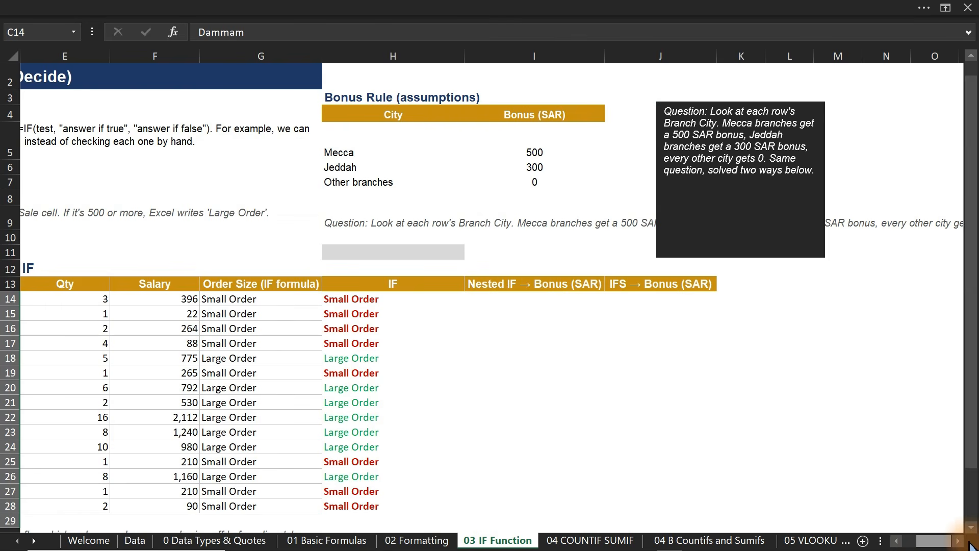
Step: Start an IF formula in I14 whose test compares the branch city C14 with the absolute Mecca reference $H$5
{"action": "left_click", "coordinate": [485, 297]}
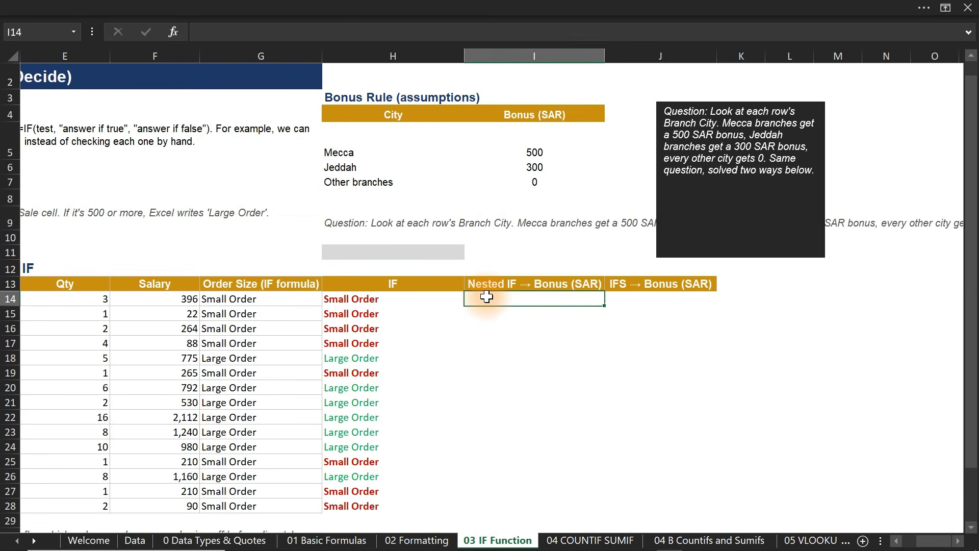
{"action": "type", "text": "=if"}
{"action": "key", "text": "Tab"}
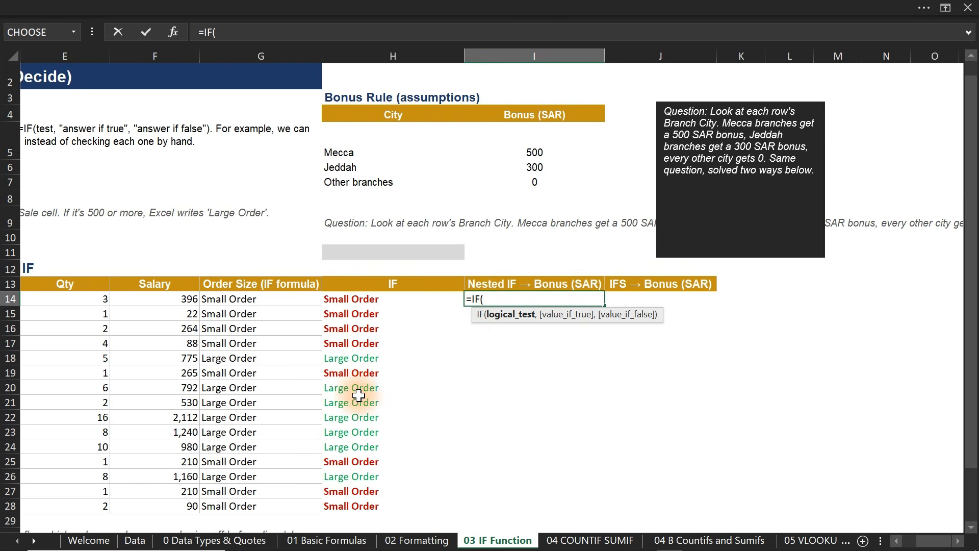
{"action": "left_click_drag", "start_coordinate": [930, 541], "coordinate": [894, 544]}
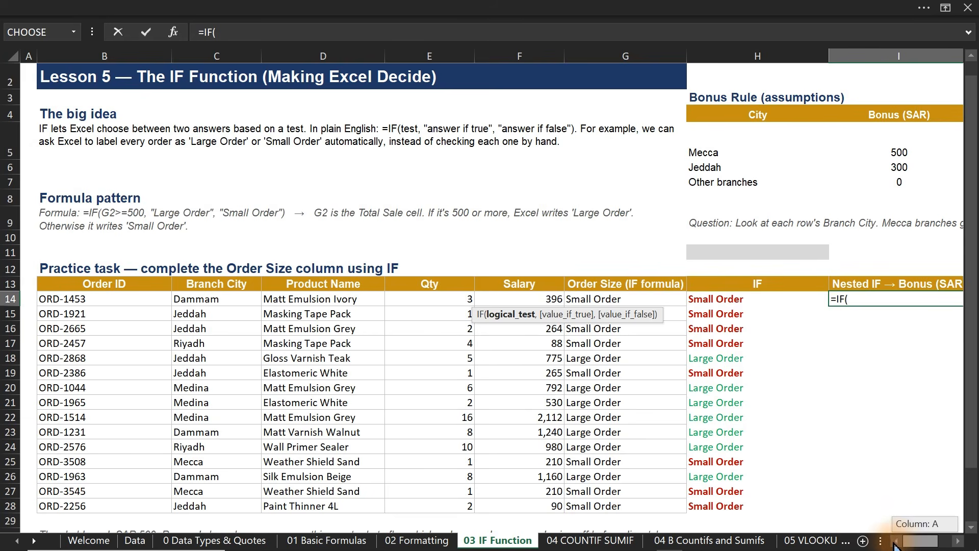
{"action": "left_click", "coordinate": [198, 300]}
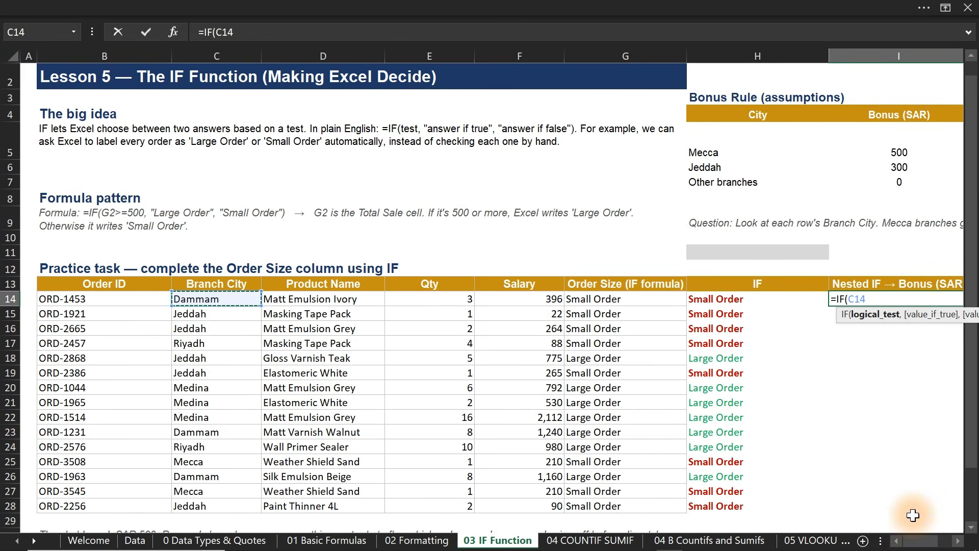
{"action": "left_click_drag", "start_coordinate": [926, 544], "coordinate": [950, 546]}
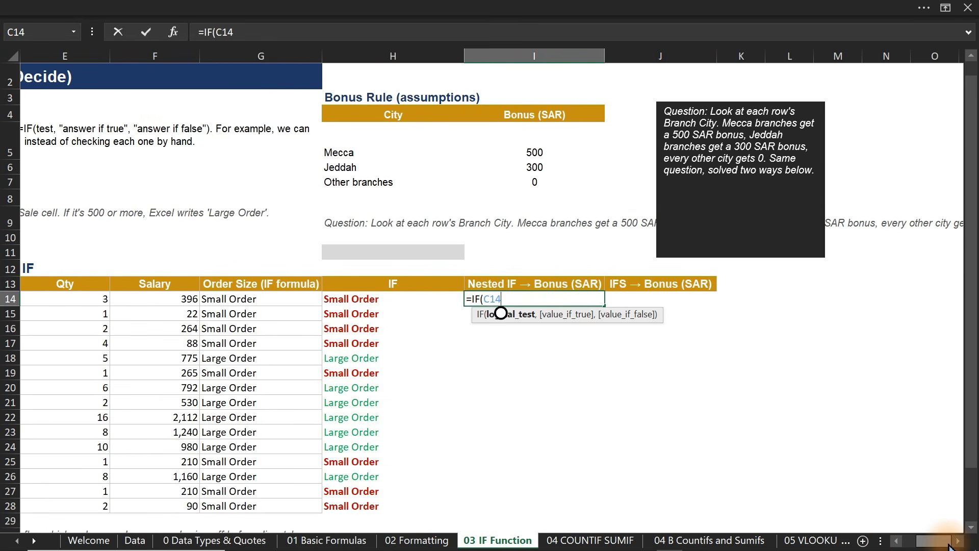
{"action": "left_click_drag", "start_coordinate": [502, 299], "coordinate": [482, 295]}
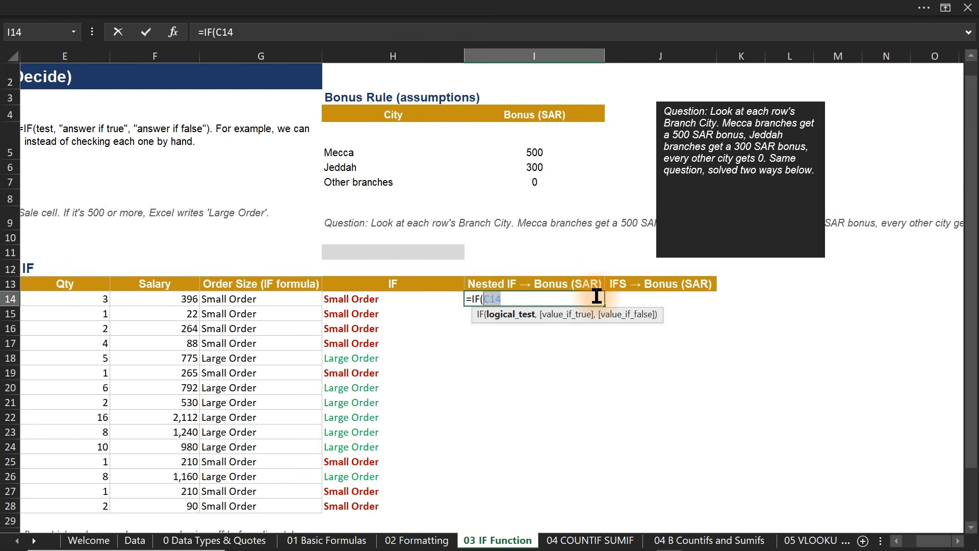
{"action": "left_click", "coordinate": [559, 296]}
{"action": "type", "text": "="}
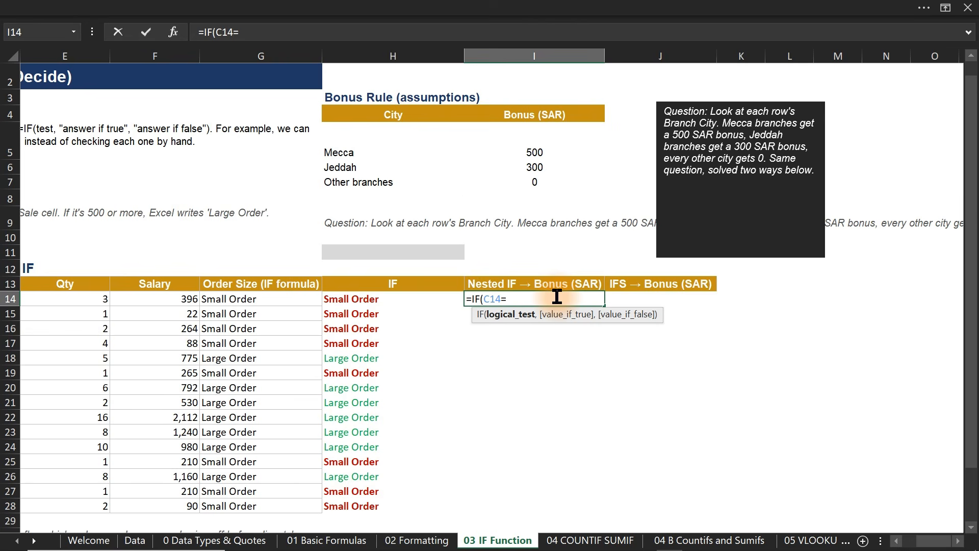
{"action": "left_click", "coordinate": [353, 143]}
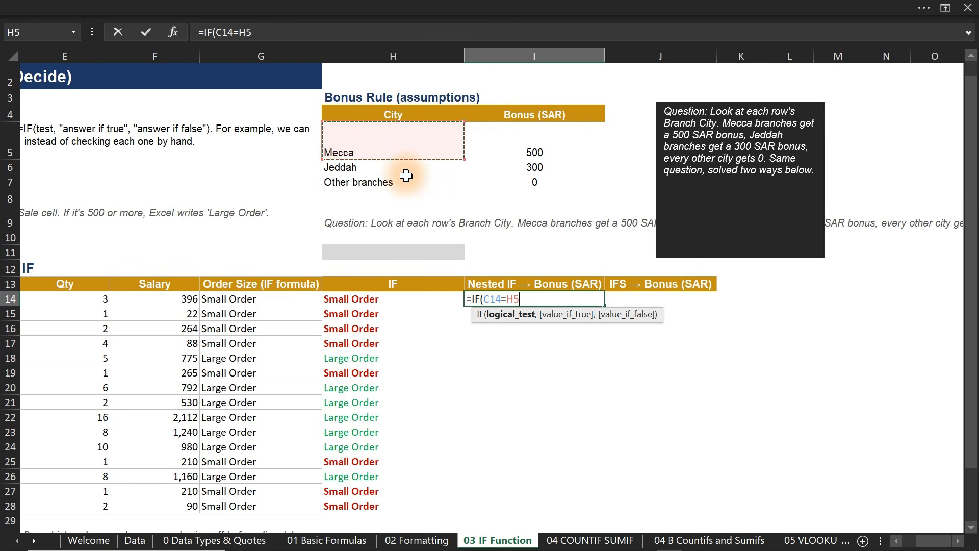
{"action": "key", "text": "F4"}
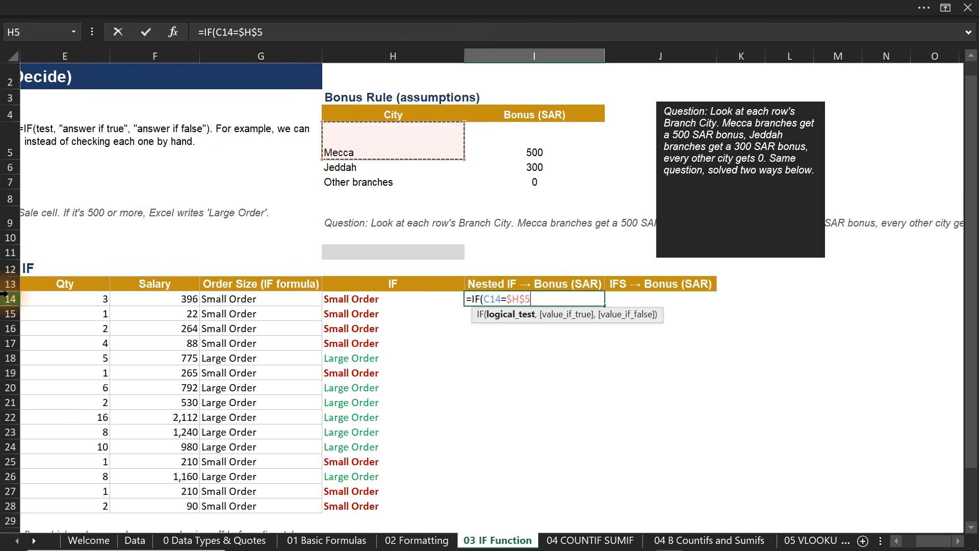
Step: Use the Mecca bonus cell I5 as the IF formula's value if true
{"action": "left_click", "coordinate": [541, 297]}
{"action": "type", "text": ","}
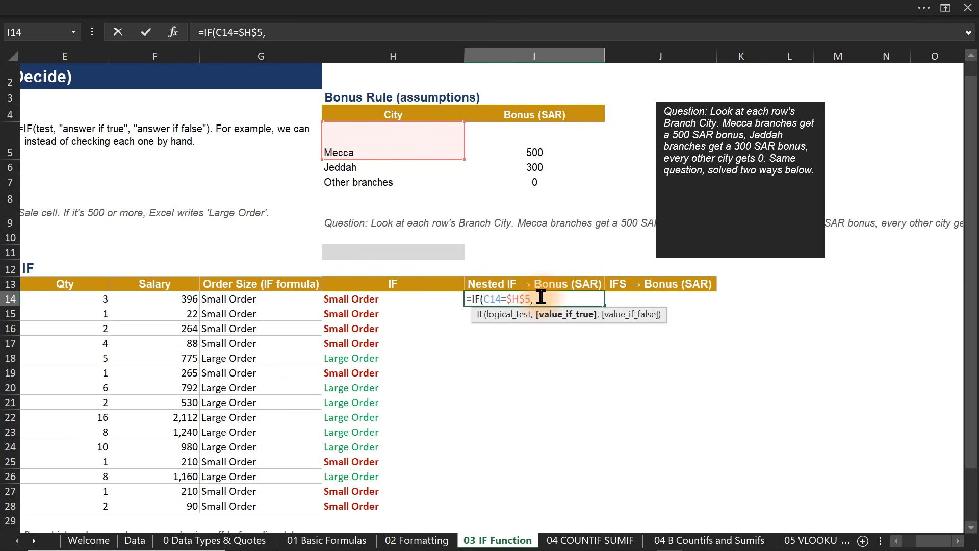
{"action": "left_click", "coordinate": [526, 141]}
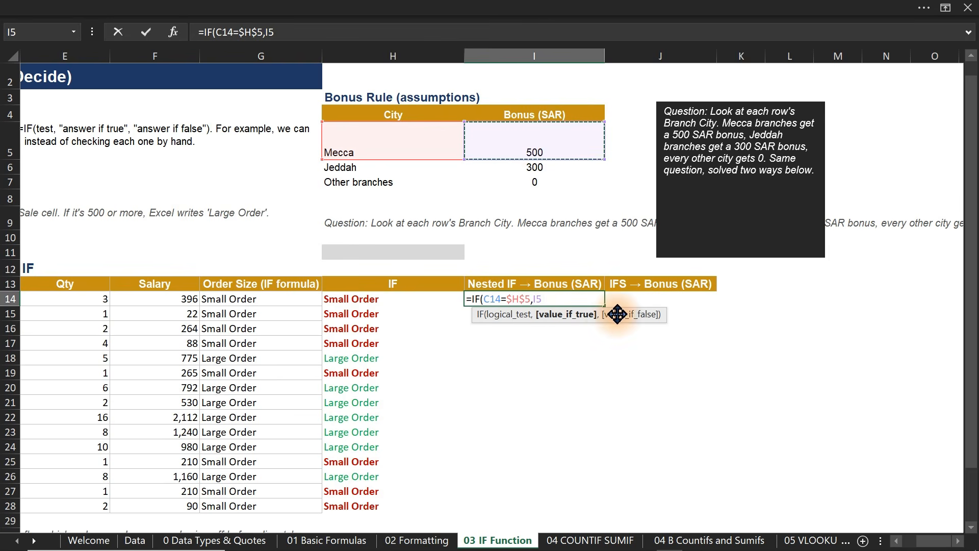
{"action": "type", "text": ","}
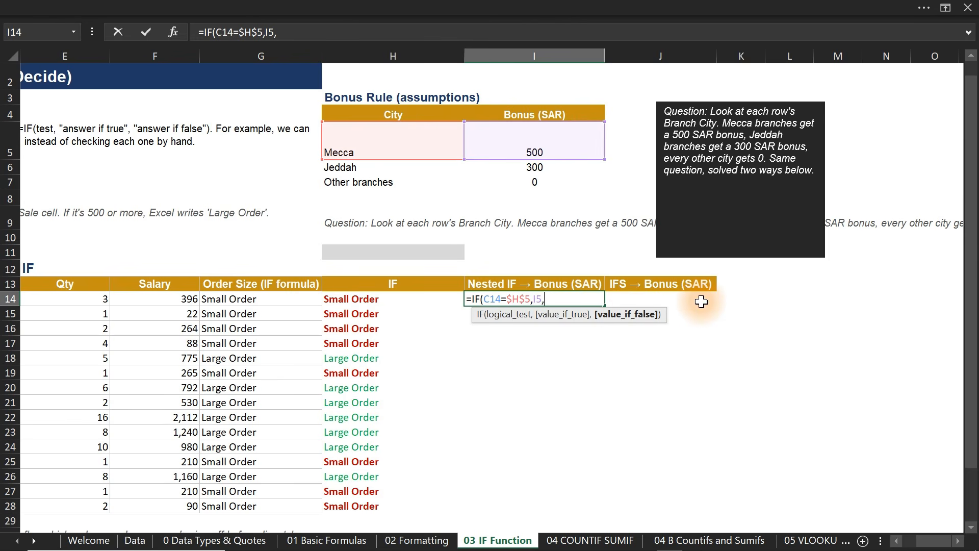
Step: Nest a second IF as the value if false, testing C14 against the absolute Jeddah reference $H$6
{"action": "type", "text": "if"}
{"action": "key", "text": "Tab"}
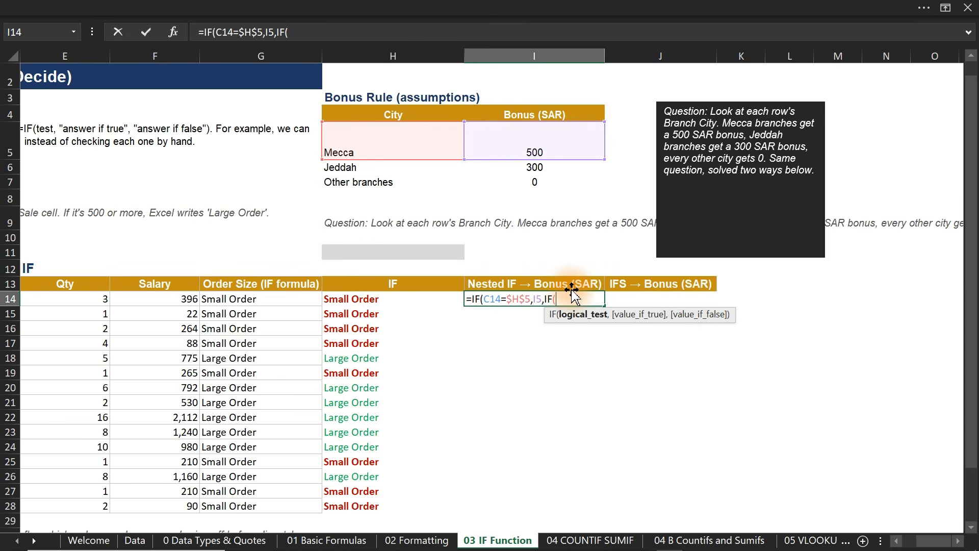
{"action": "type", "text": "C14"}
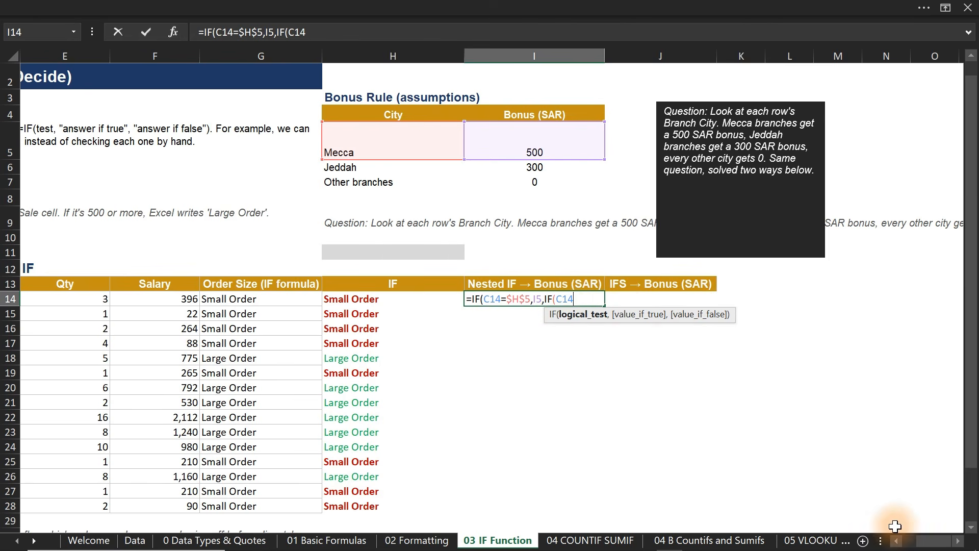
{"action": "mouse_move", "coordinate": [935, 539]}
{"action": "left_mouse_down"}
{"action": "mouse_move", "coordinate": [873, 545]}
{"action": "mouse_move", "coordinate": [948, 544]}
{"action": "left_mouse_up"}
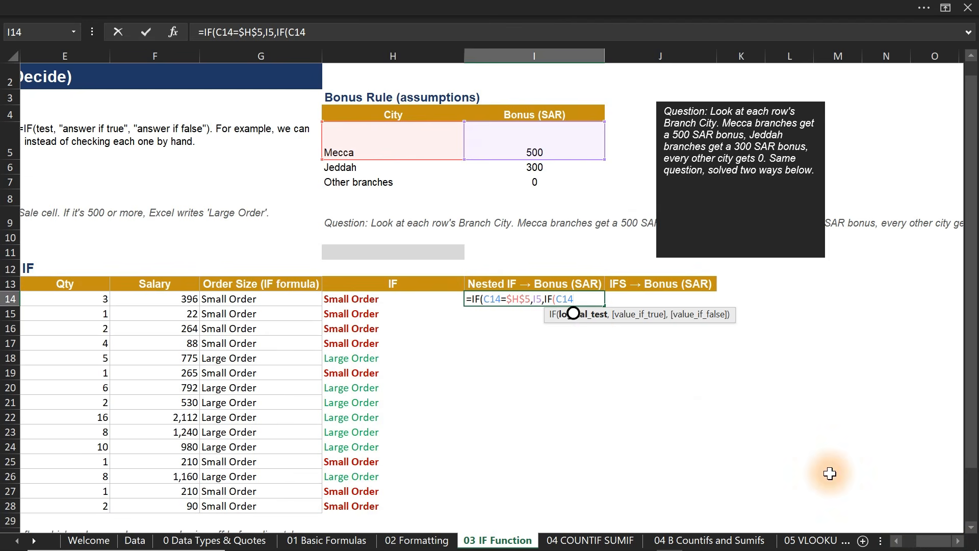
{"action": "type", "text": "="}
{"action": "left_click", "coordinate": [390, 168]}
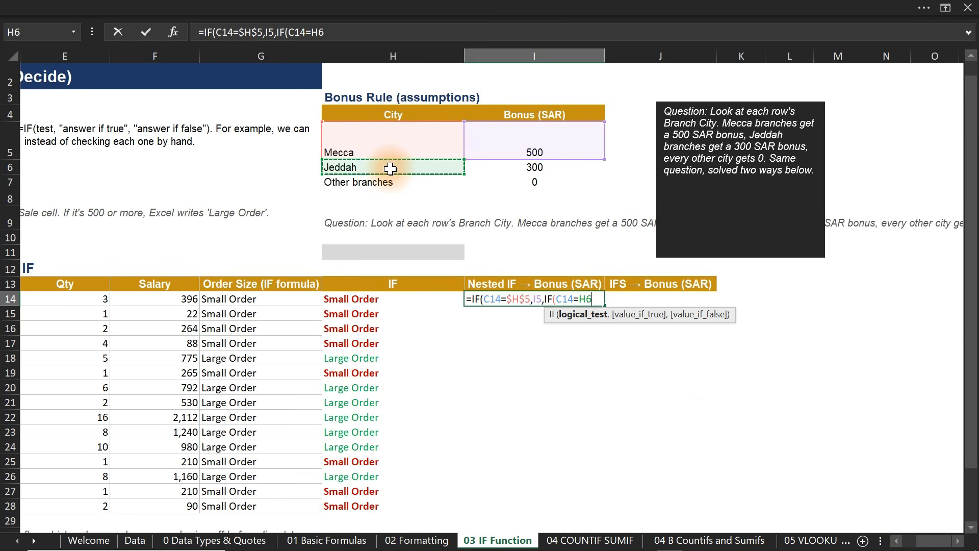
{"action": "key", "text": "F4"}
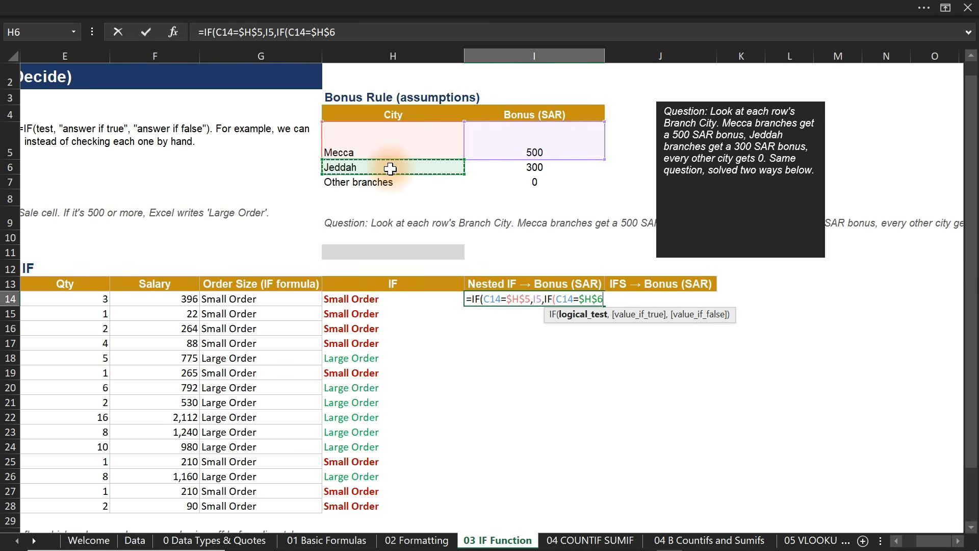
{"action": "type", "text": ","}
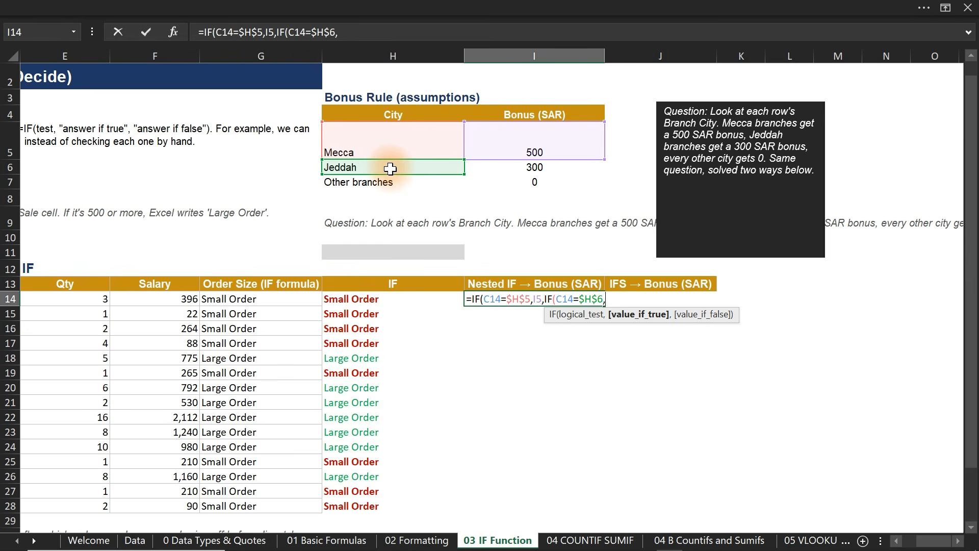
Step: Complete the nested IF with $I$6 if true and $I$7 if false, and enter the formula in I14
{"action": "left_click", "coordinate": [518, 164]}
{"action": "type", "text": ","}
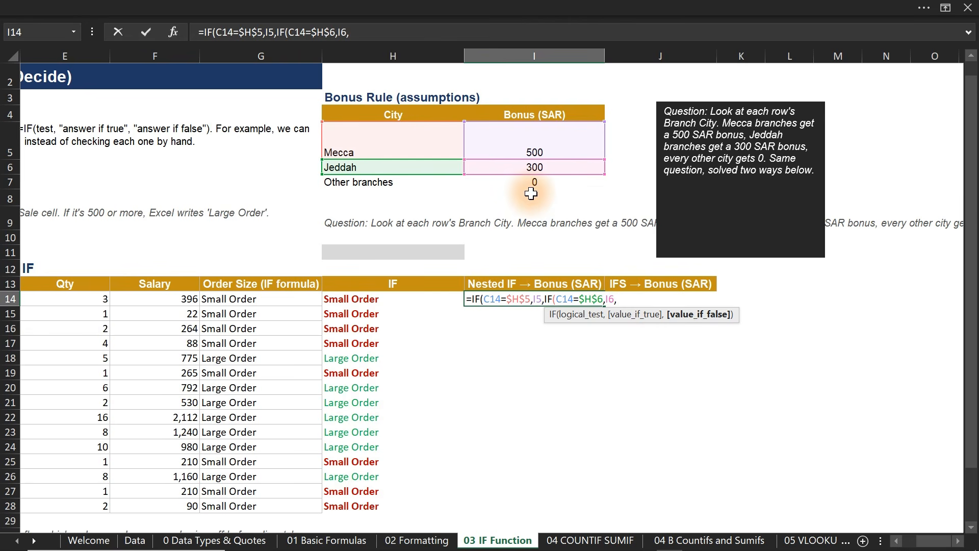
{"action": "key", "text": "BackSpace"}
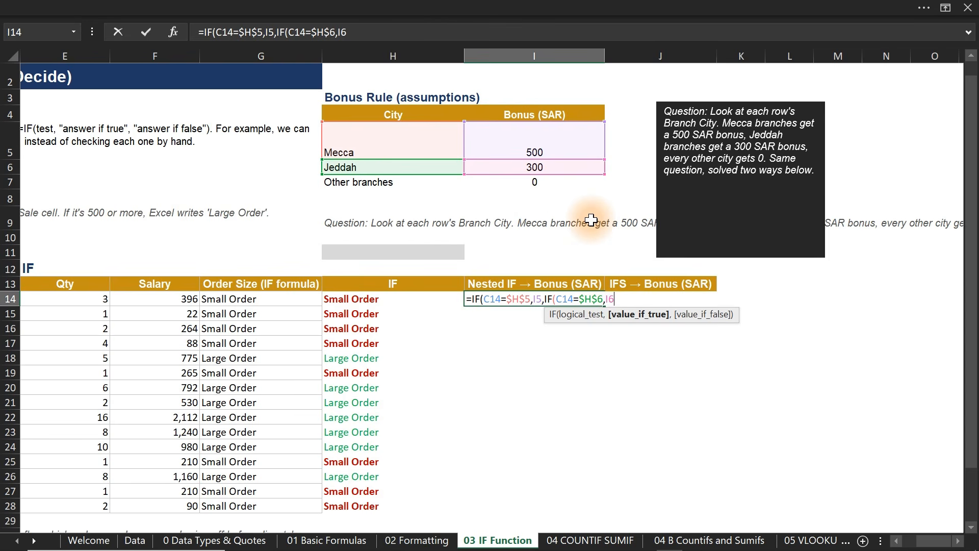
{"action": "key", "text": "F4"}
{"action": "type", "text": ","}
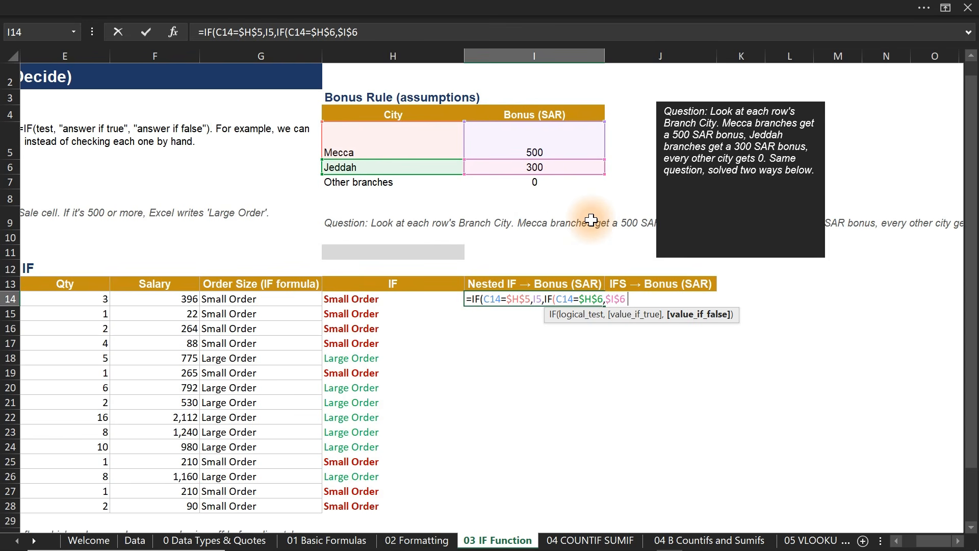
{"action": "left_click", "coordinate": [548, 184]}
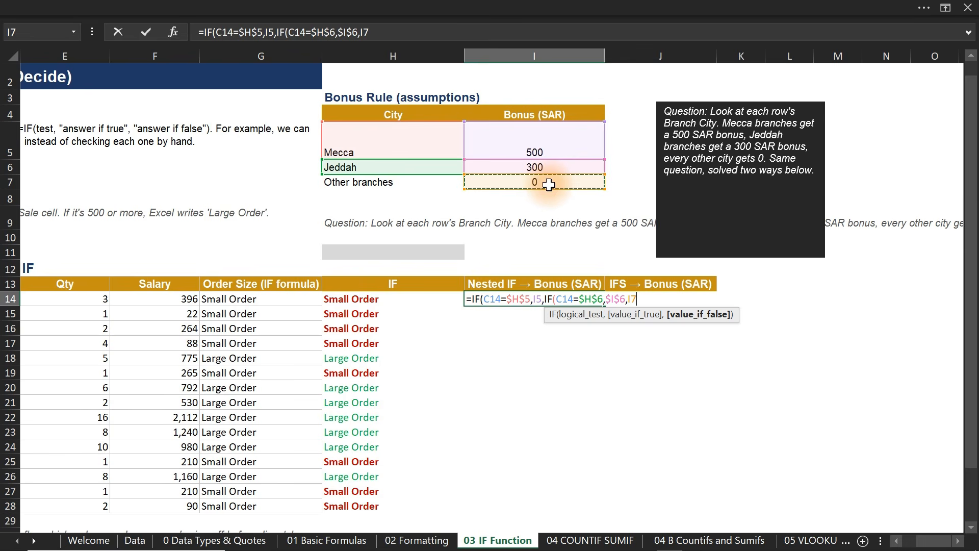
{"action": "key", "text": "F4"}
{"action": "type", "text": ")"}
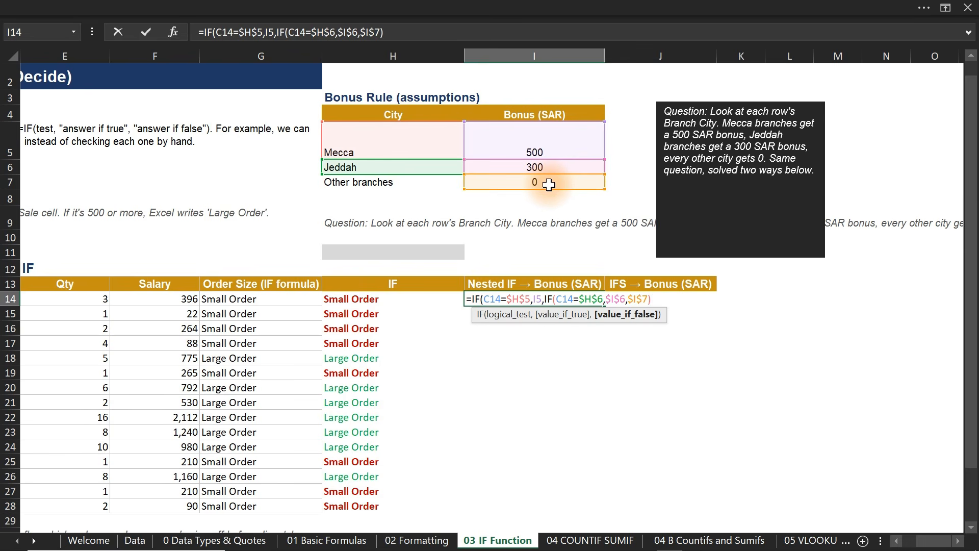
{"action": "type", "text": ")"}
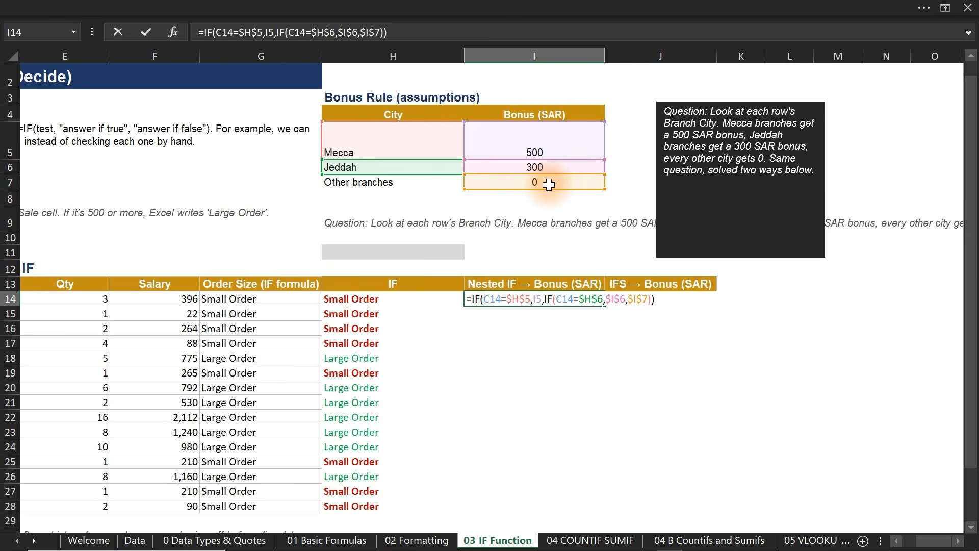
{"action": "key", "text": "Return"}
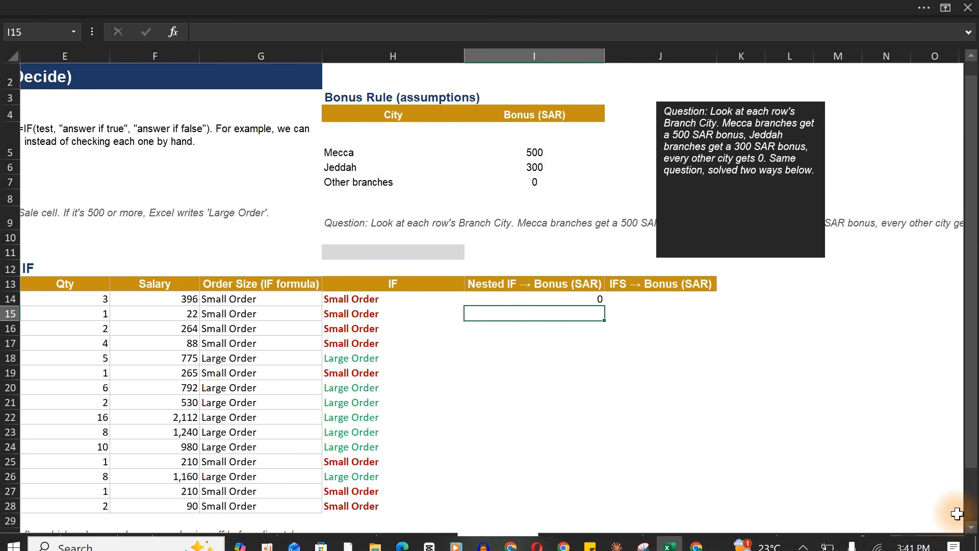
Step: Fill the nested IF formula from I14 down to I28
{"action": "left_click", "coordinate": [957, 541]}
{"action": "mouse_move", "coordinate": [922, 540]}
{"action": "left_mouse_down"}
{"action": "mouse_move", "coordinate": [883, 544]}
{"action": "mouse_move", "coordinate": [912, 541]}
{"action": "left_mouse_up"}
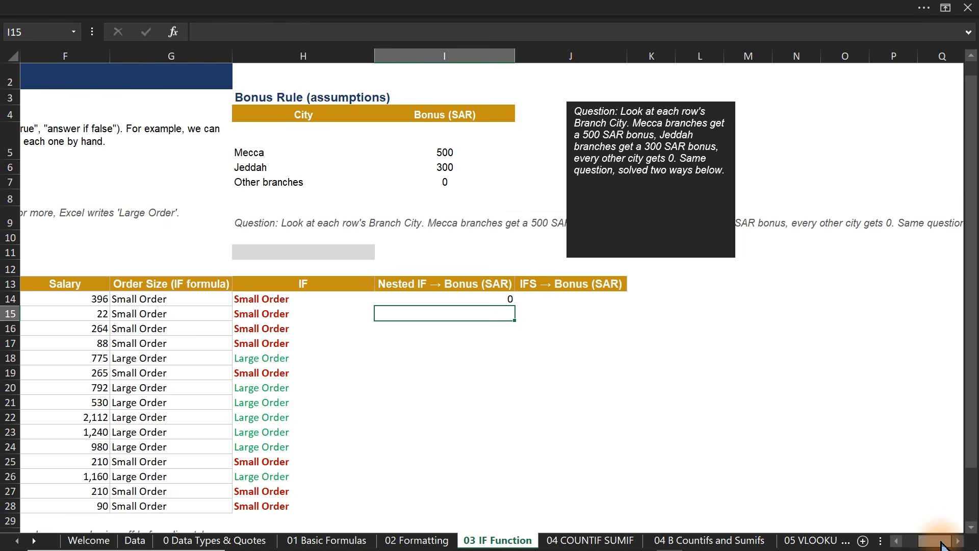
{"action": "left_click", "coordinate": [507, 296]}
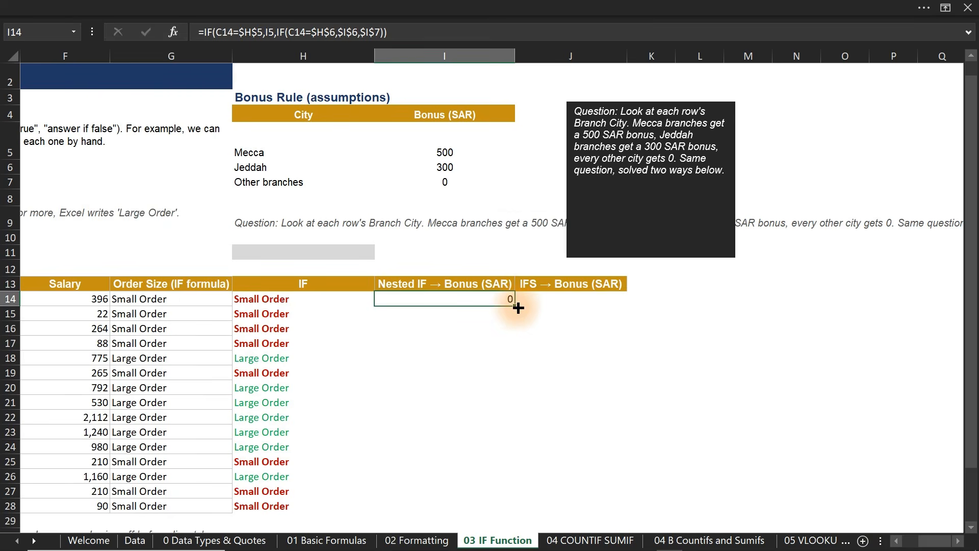
{"action": "double_click", "coordinate": [516, 306]}
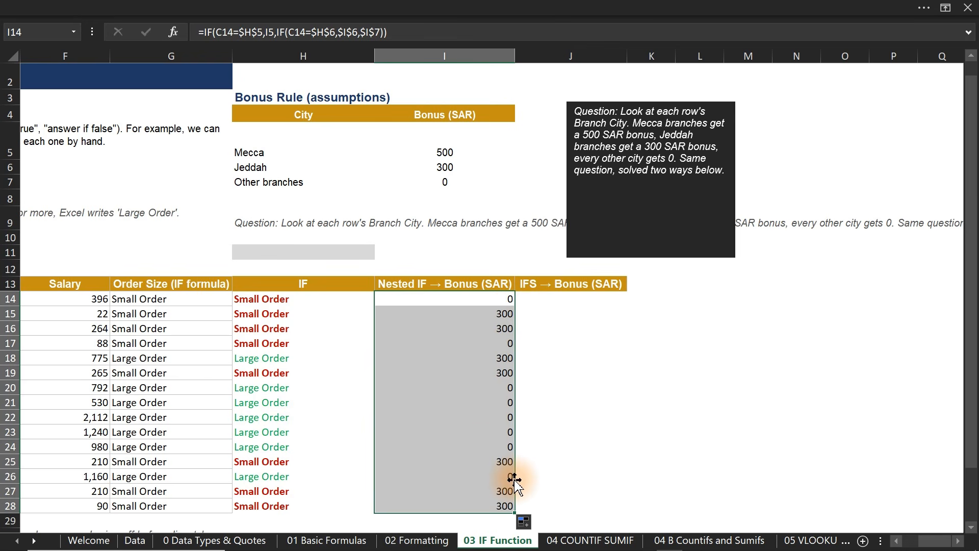
Step: Start an IFS formula in J14 whose first logical test compares C14 with the absolute Mecca reference $H$5
{"action": "left_click", "coordinate": [557, 297]}
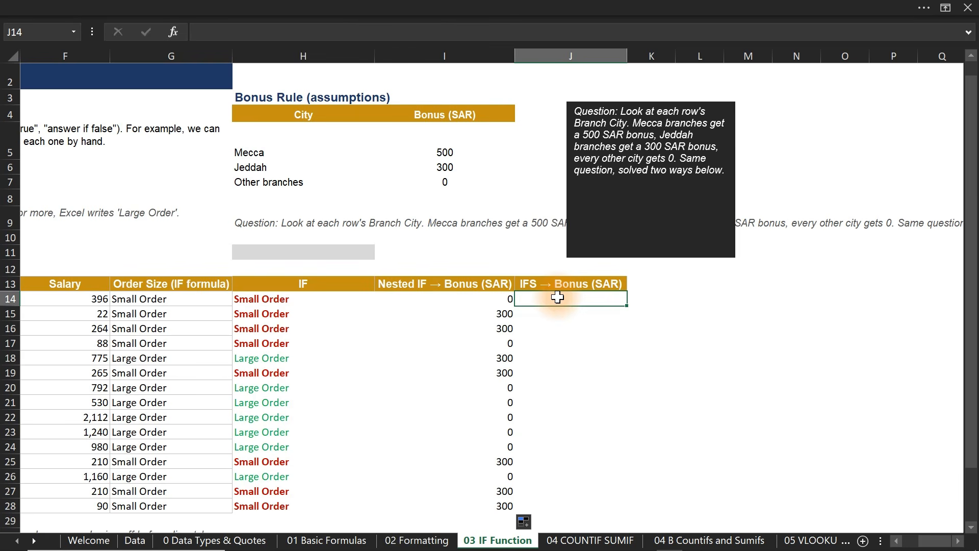
{"action": "type", "text": "="}
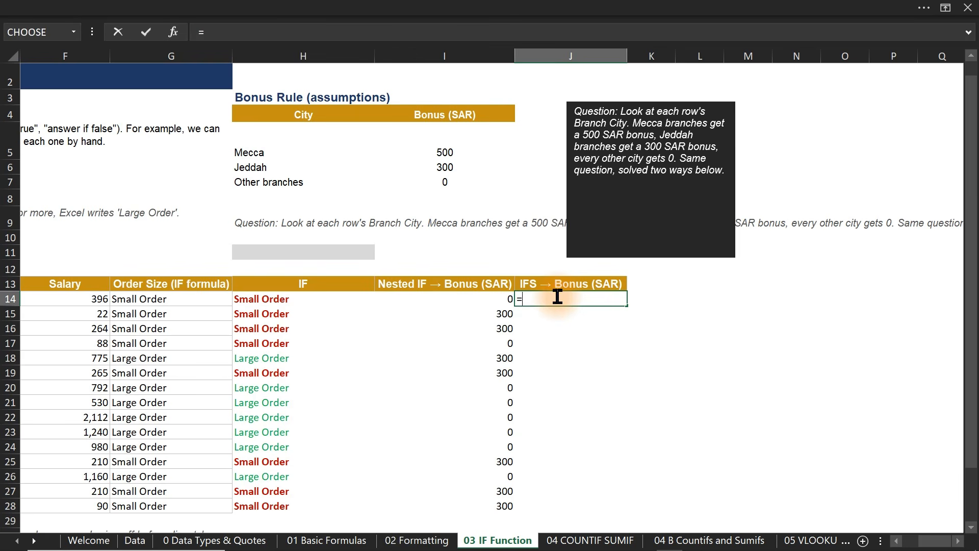
{"action": "type", "text": "if"}
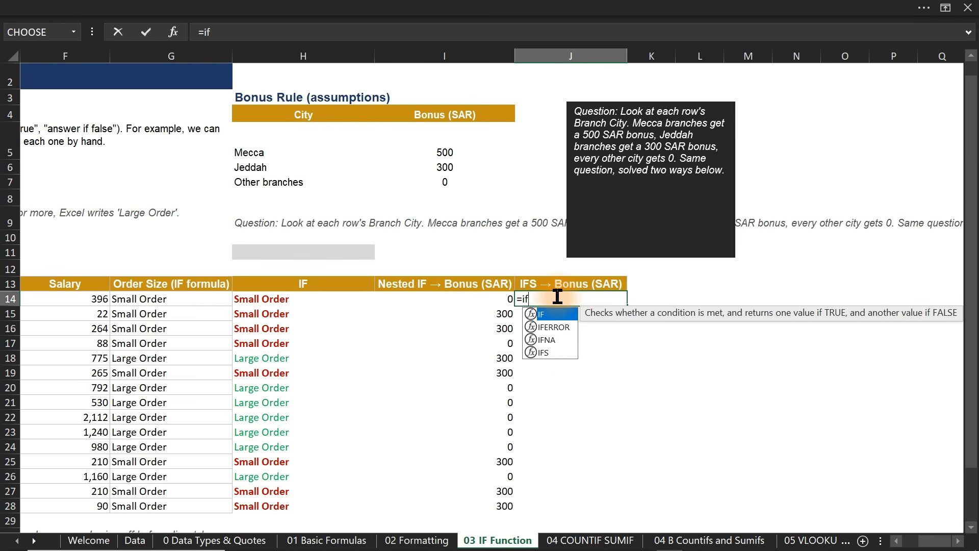
{"action": "type", "text": "s"}
{"action": "key", "text": "Tab"}
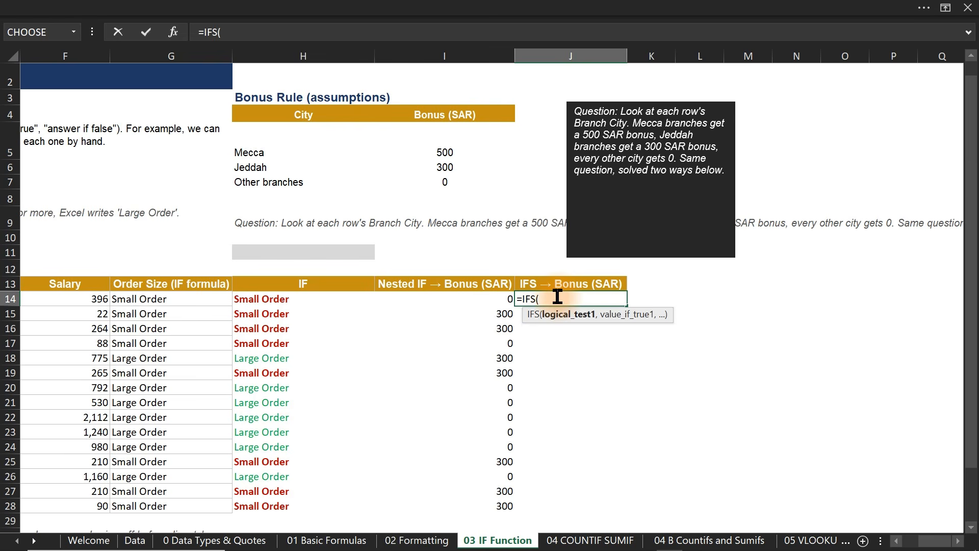
{"action": "type", "text": "C14"}
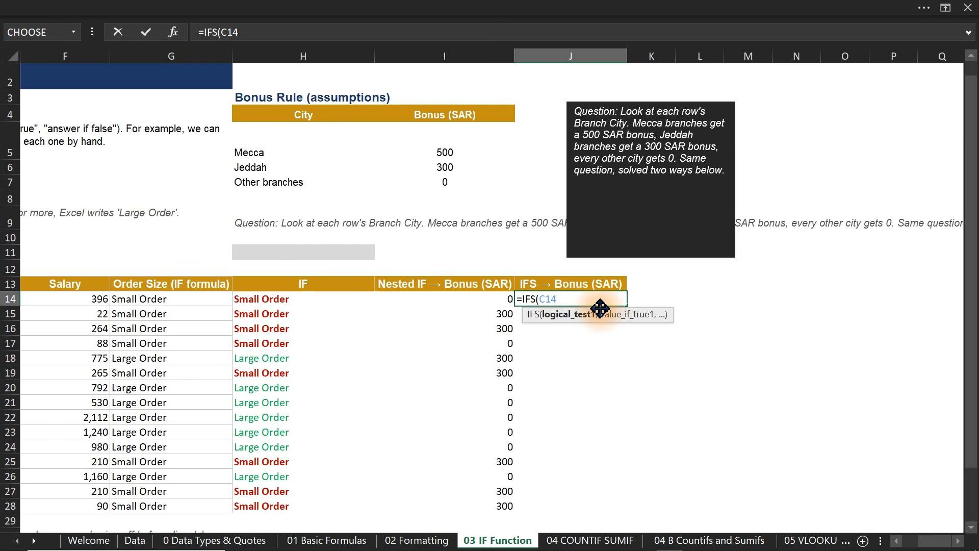
{"action": "type", "text": "="}
{"action": "left_click", "coordinate": [276, 147]}
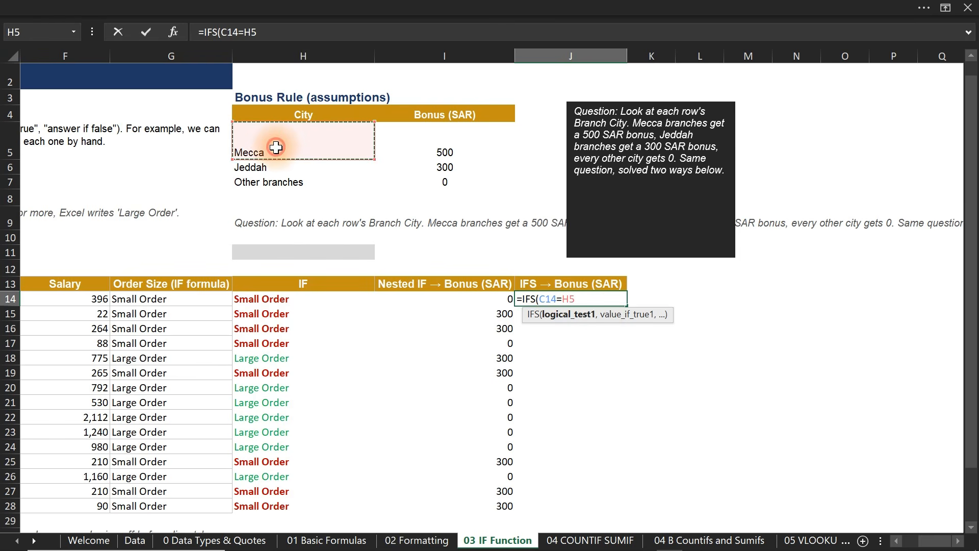
{"action": "key", "text": "F4"}
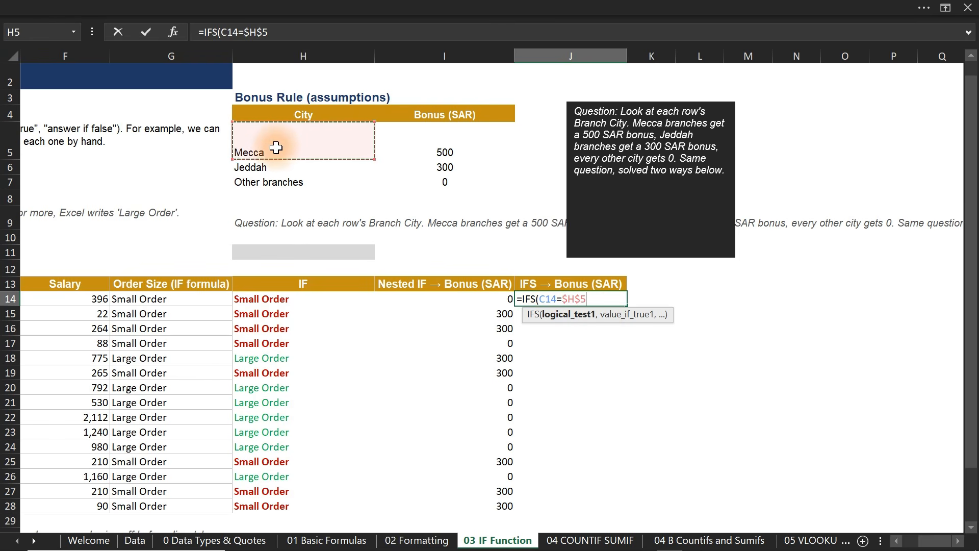
Step: Use the absolute Mecca bonus reference $I$5 as the first IFS value and review the formula's arguments
{"action": "type", "text": ","}
{"action": "left_click", "coordinate": [419, 148]}
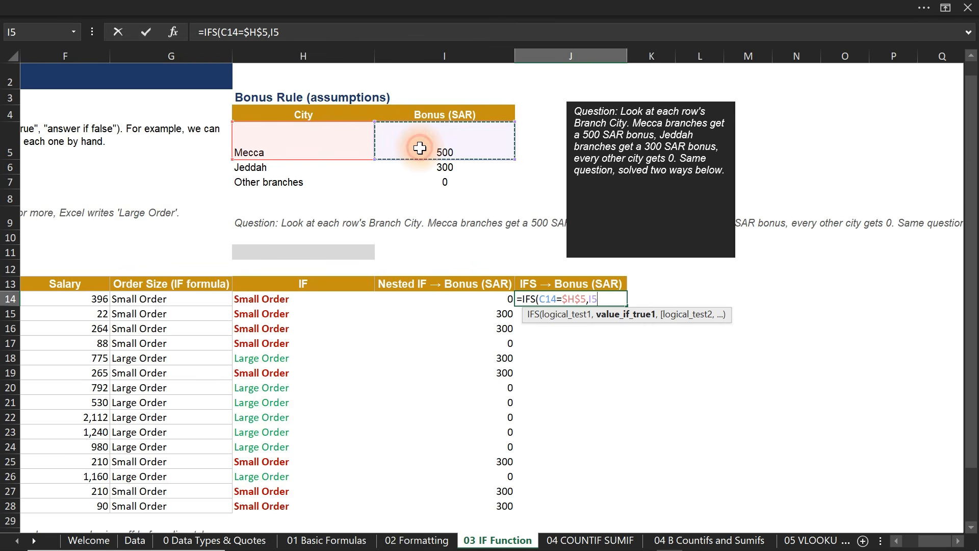
{"action": "key", "text": "F4"}
{"action": "type", "text": ","}
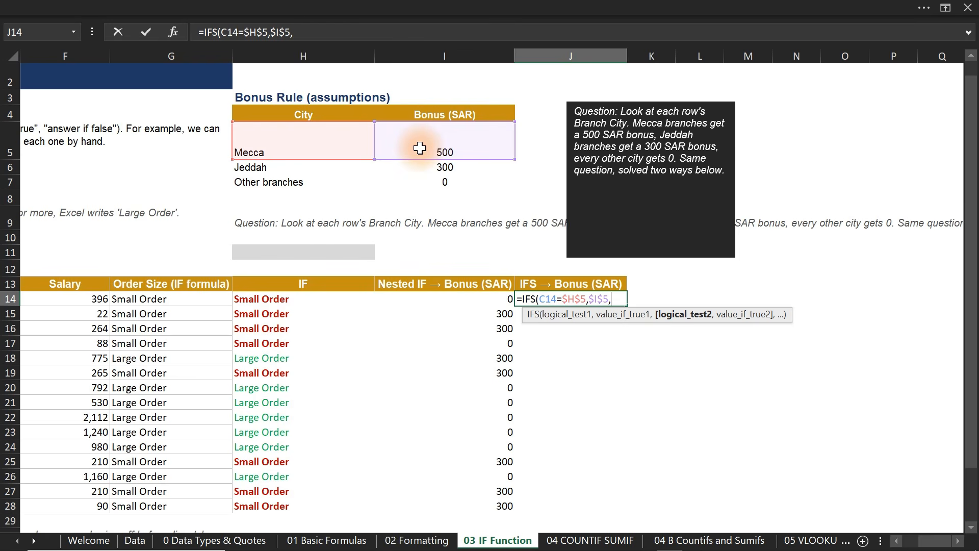
{"action": "left_click", "coordinate": [561, 315]}
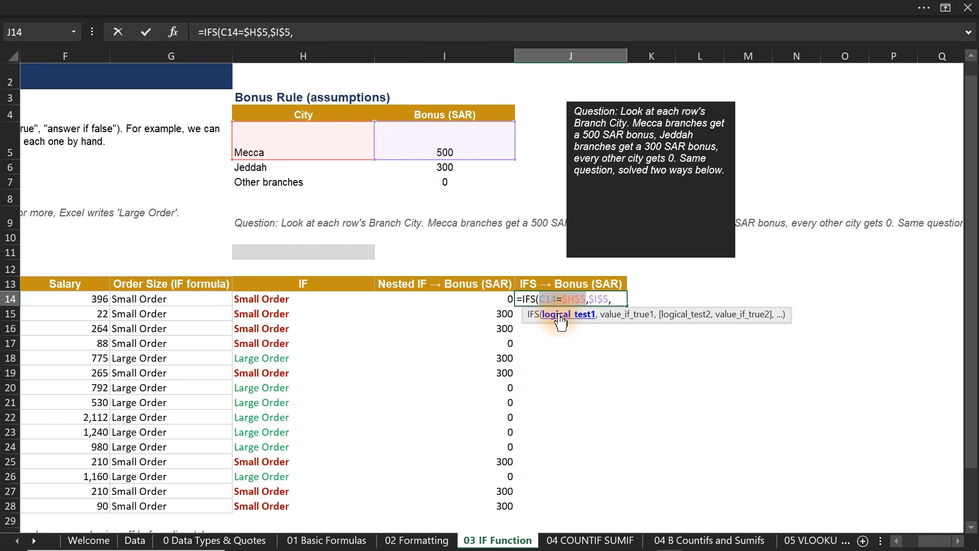
{"action": "left_click", "coordinate": [673, 315]}
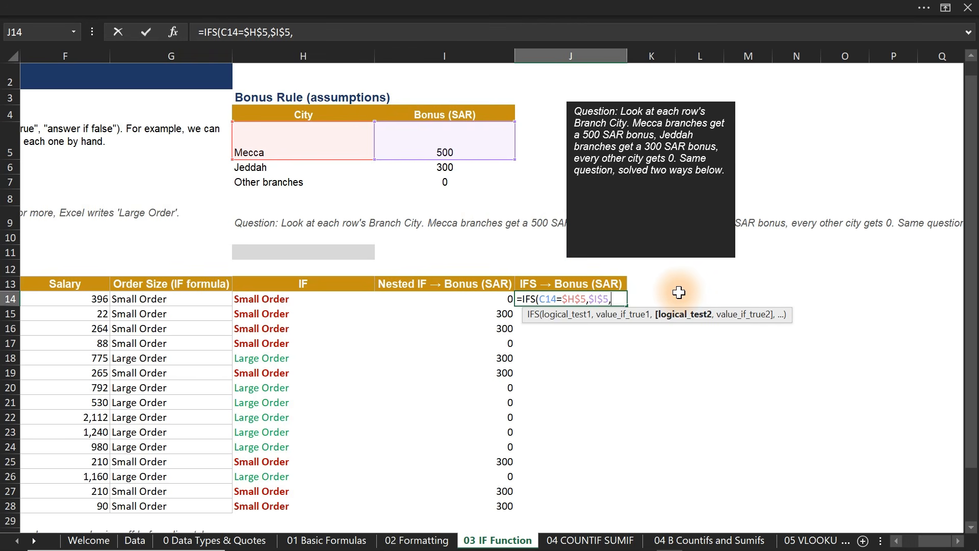
Step: Add the second IFS pair, testing C14 against $H$6 and returning the Jeddah bonus $I$6
{"action": "type", "text": "C14="}
{"action": "left_click", "coordinate": [278, 169]}
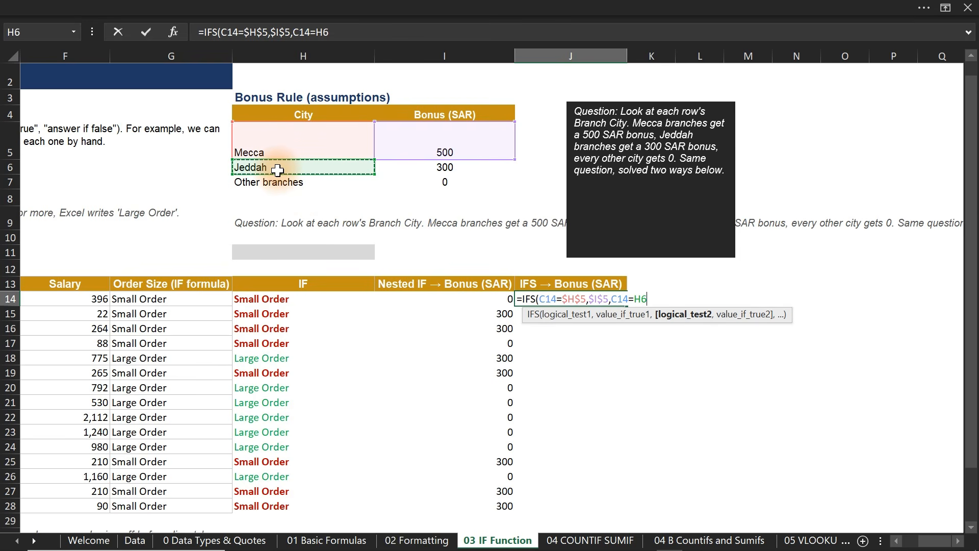
{"action": "key", "text": "F4"}
{"action": "type", "text": ","}
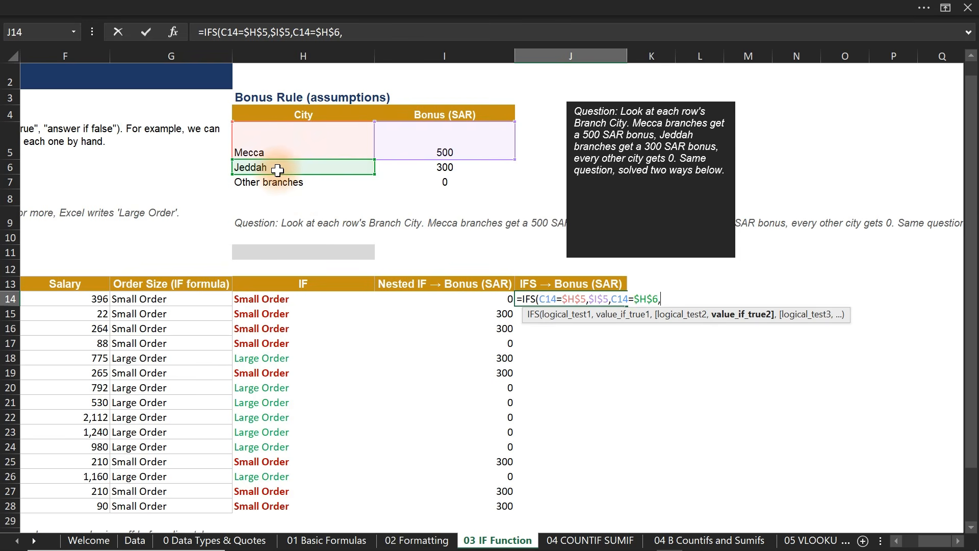
{"action": "left_click", "coordinate": [426, 167]}
{"action": "key", "text": "F4"}
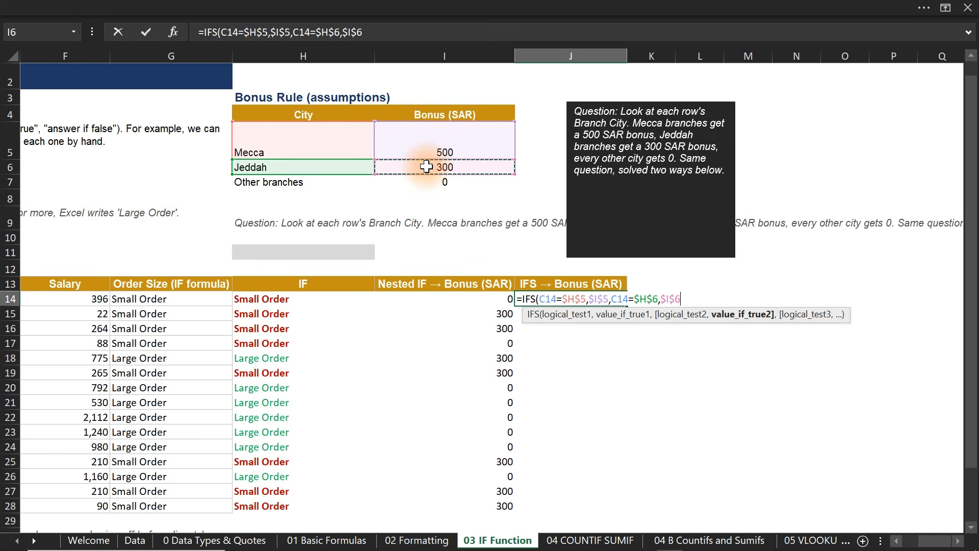
{"action": "type", "text": ","}
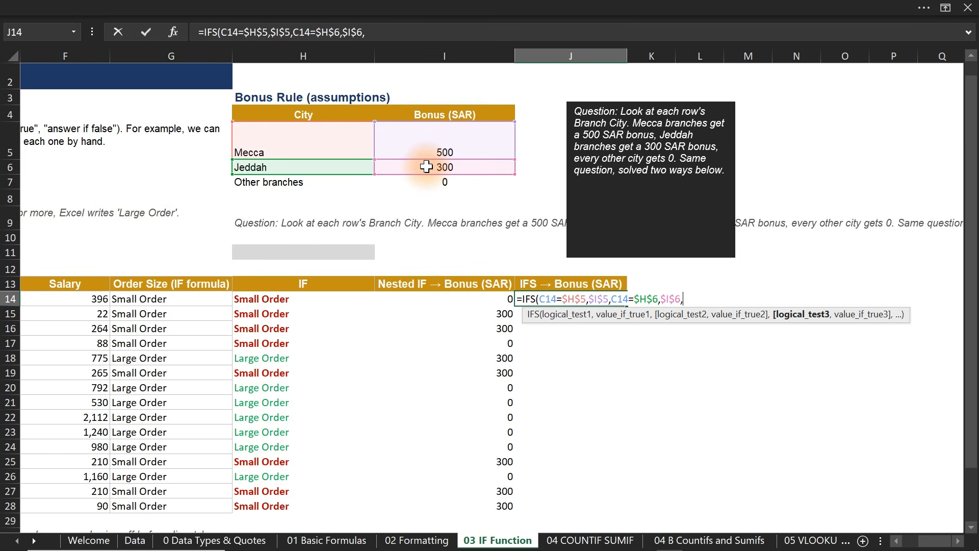
Step: Try 0 as a final IFS argument, then remove it and enter the formula in J14 with only the Mecca and Jeddah pairs
{"action": "type", "text": "0)"}
{"action": "key", "text": "Return"}
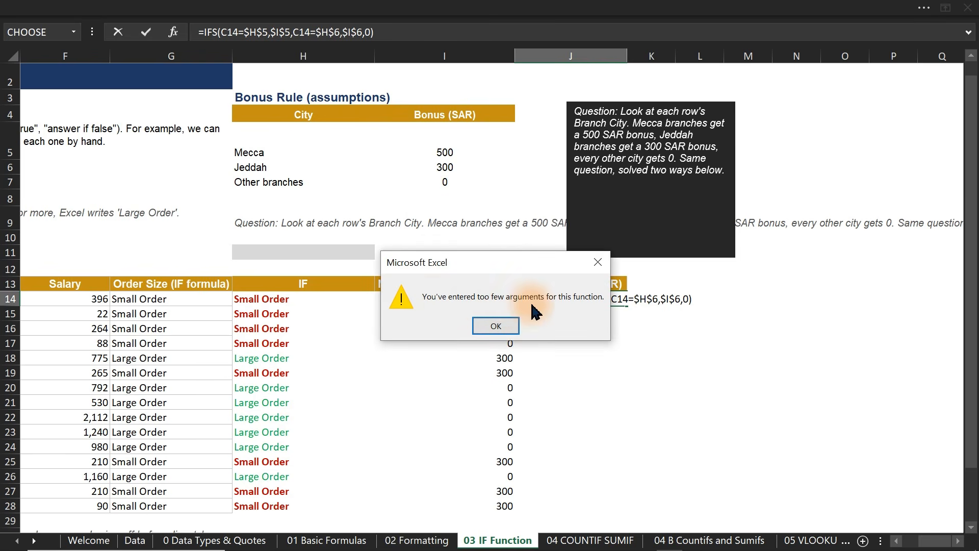
{"action": "left_click", "coordinate": [502, 325]}
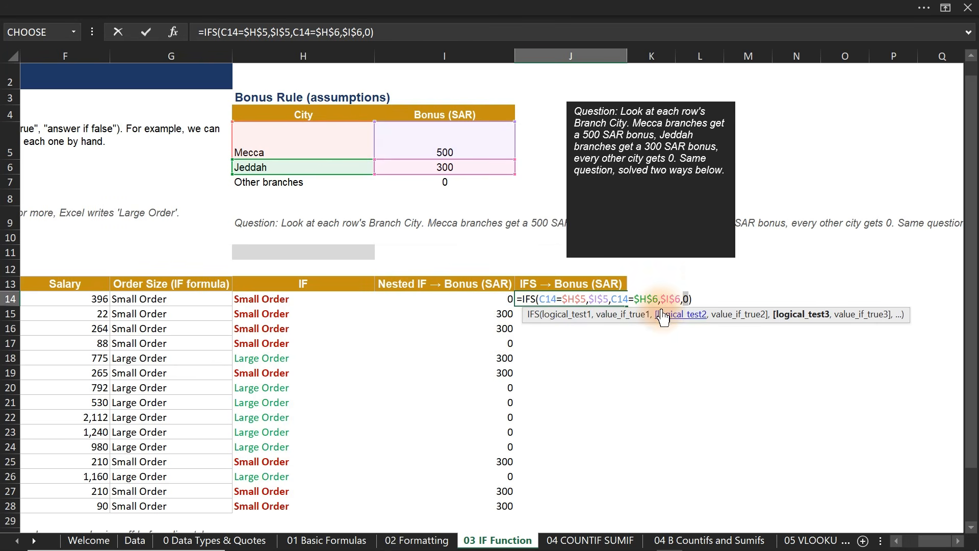
{"action": "key", "text": "BackSpace"}
{"action": "key", "text": "BackSpace"}
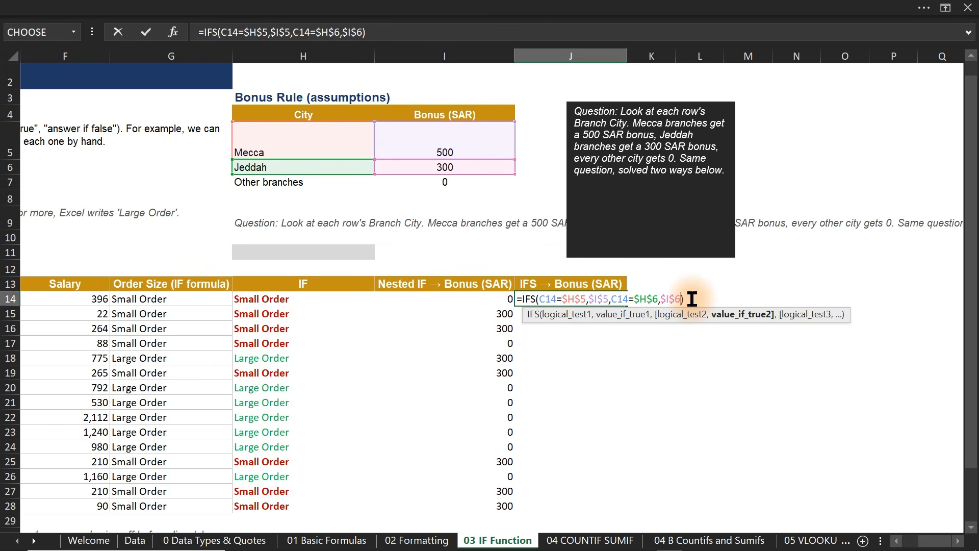
{"action": "key", "text": "Return"}
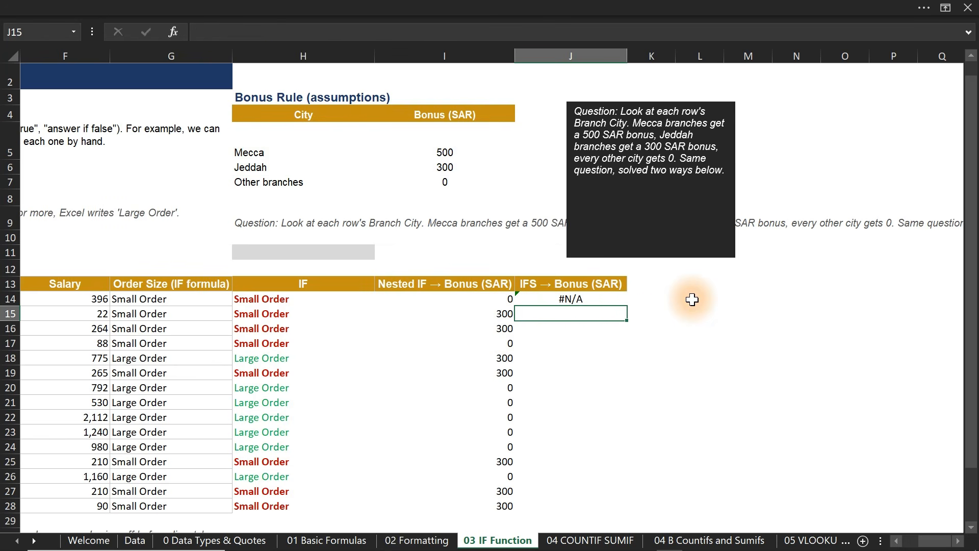
Step: Fill the IFS formula from J14 down to J28 and compare it with the nested IF column
{"action": "left_click", "coordinate": [622, 300]}
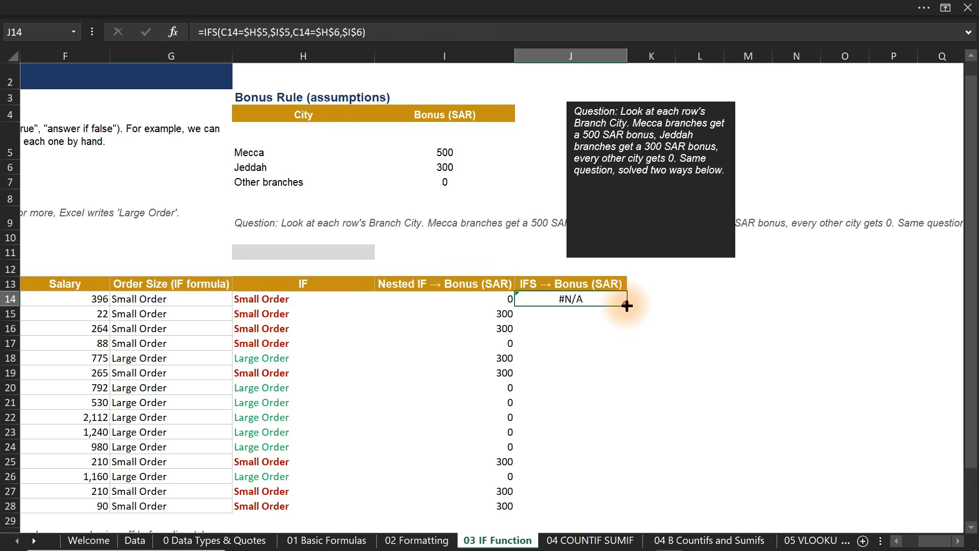
{"action": "double_click", "coordinate": [627, 306]}
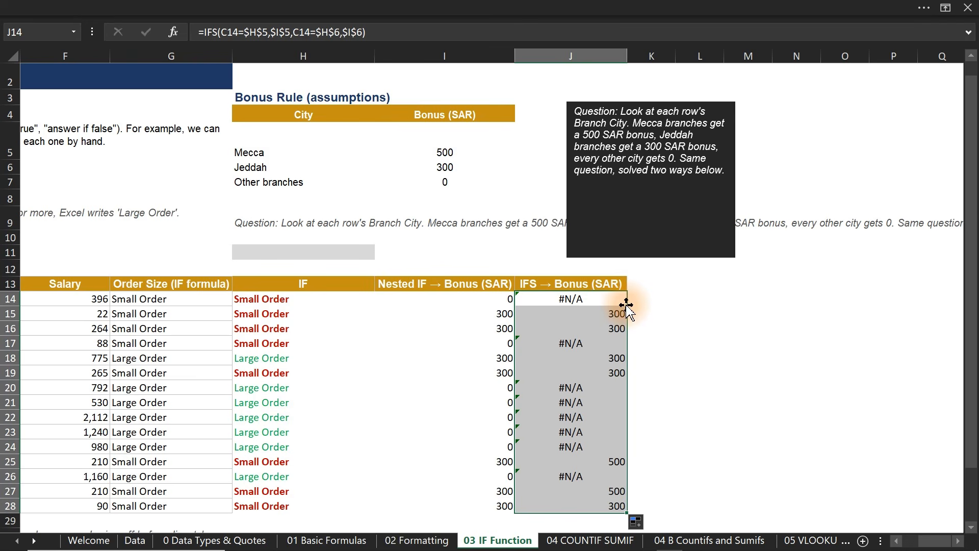
{"action": "left_click_drag", "start_coordinate": [461, 299], "coordinate": [465, 485]}
{"action": "left_click", "coordinate": [555, 391]}
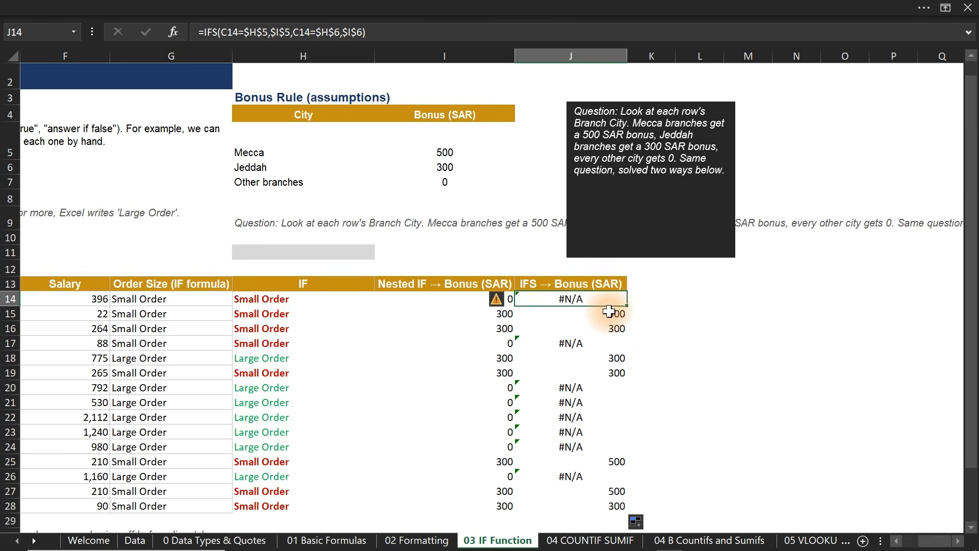
Step: Copy the exact IFS formula text from J14 into K14 and fill it down to K28
{"action": "double_click", "coordinate": [587, 295]}
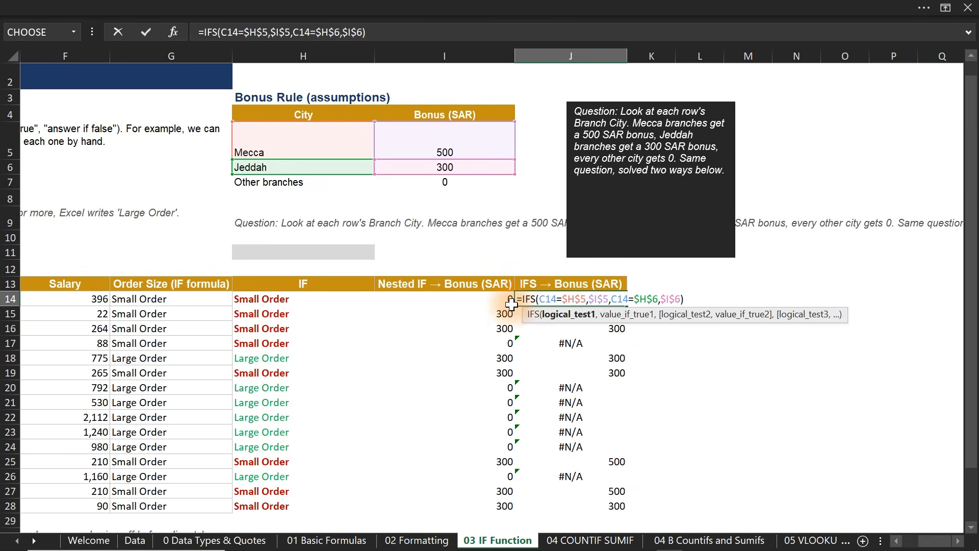
{"action": "left_click_drag", "start_coordinate": [516, 299], "coordinate": [729, 294]}
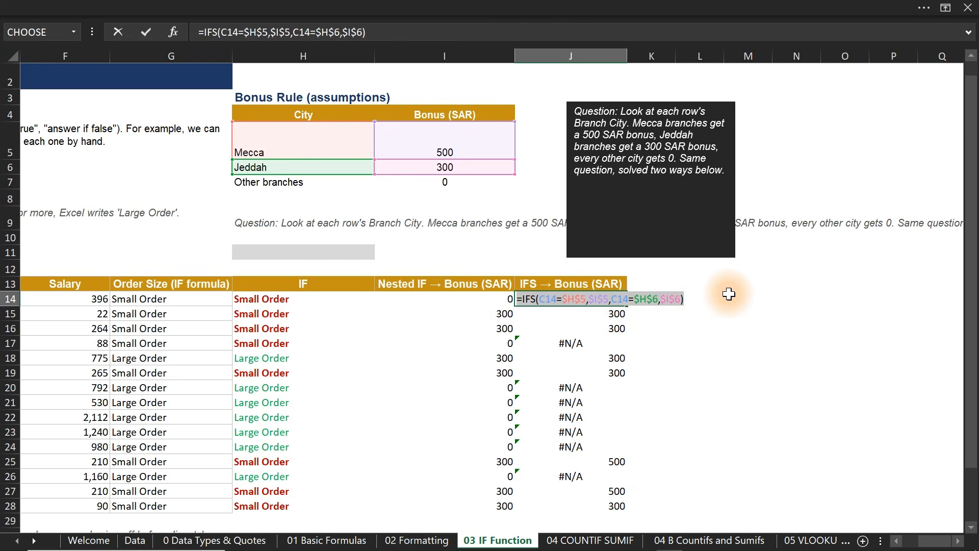
{"action": "key", "text": "ctrl+c"}
{"action": "key", "text": "Escape"}
{"action": "left_click", "coordinate": [655, 296]}
{"action": "key", "text": "ctrl+v"}
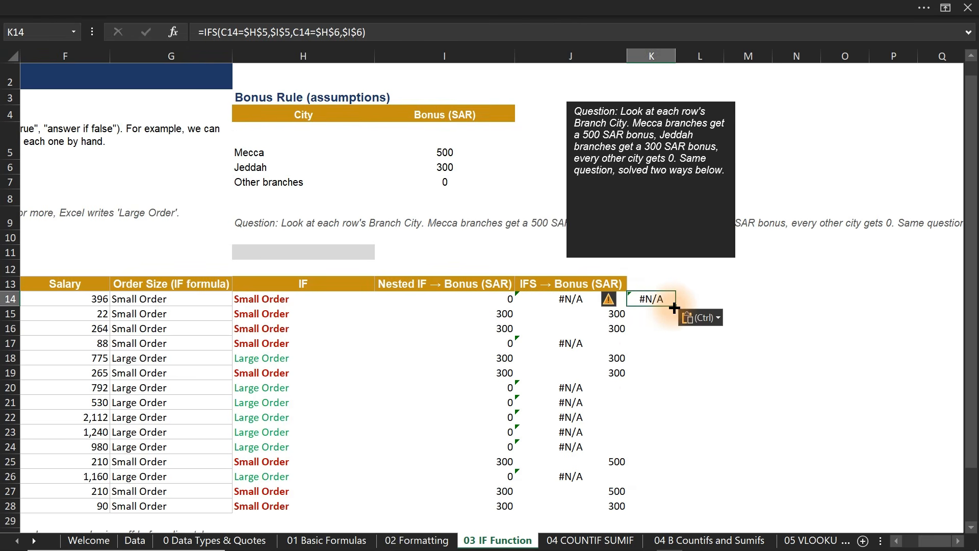
{"action": "double_click", "coordinate": [676, 307]}
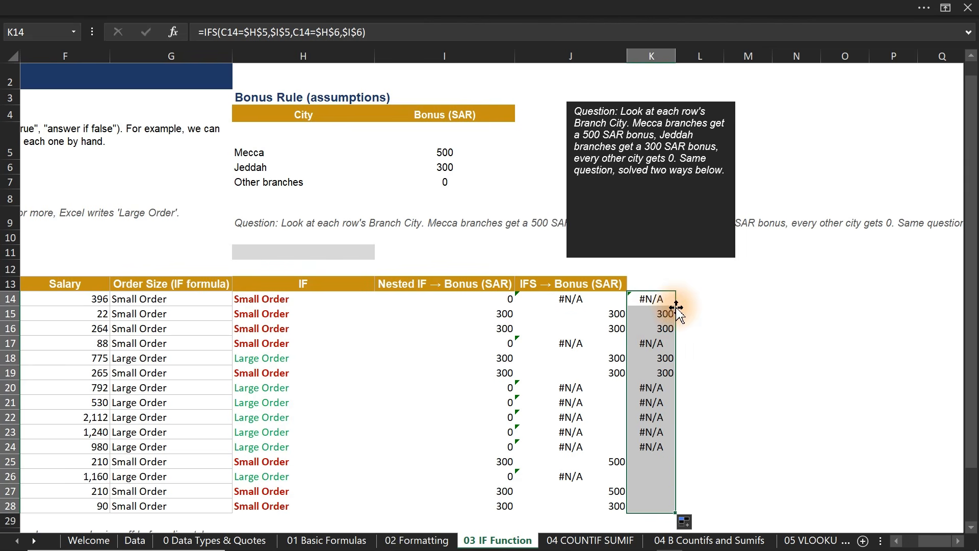
Step: Wrap the IFS formula in J14 in IFNA with 0 as the value if N/A
{"action": "double_click", "coordinate": [570, 299]}
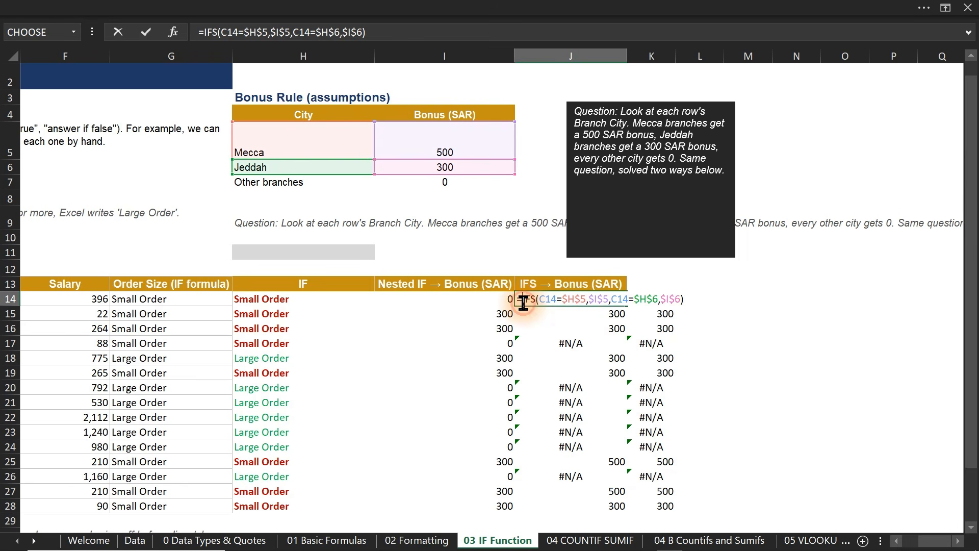
{"action": "left_click", "coordinate": [604, 299]}
{"action": "type", "text": "if"}
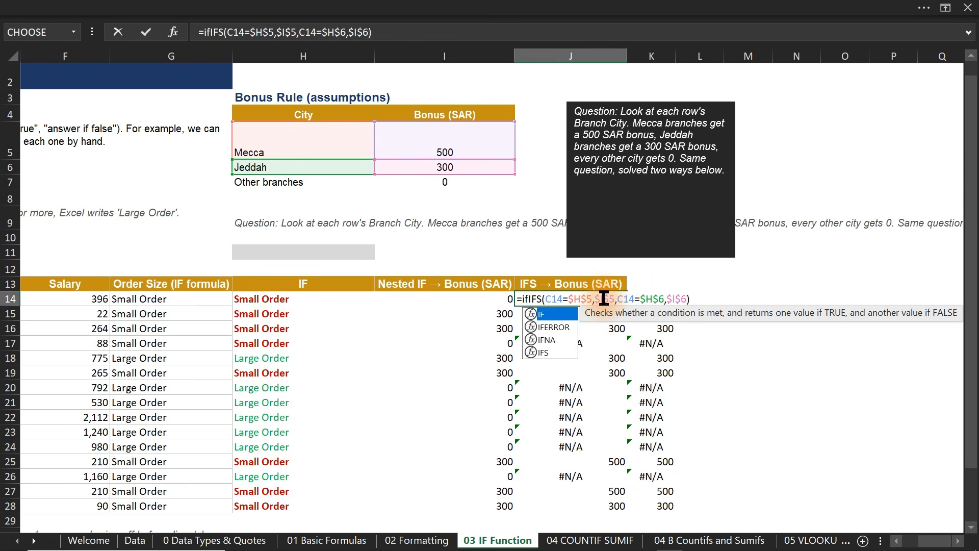
{"action": "key", "text": "Down"}
{"action": "key", "text": "Down"}
{"action": "key", "text": "Tab"}
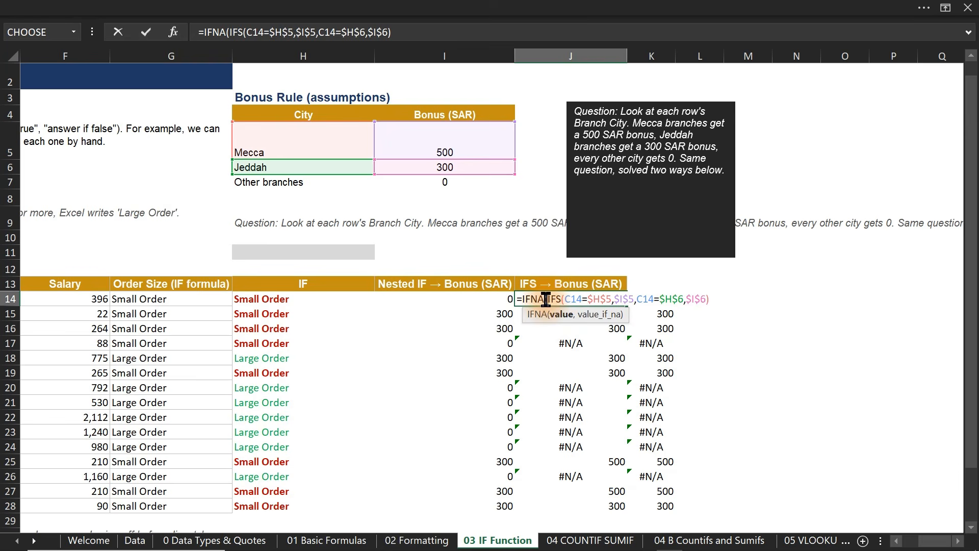
{"action": "left_click_drag", "start_coordinate": [546, 299], "coordinate": [714, 298]}
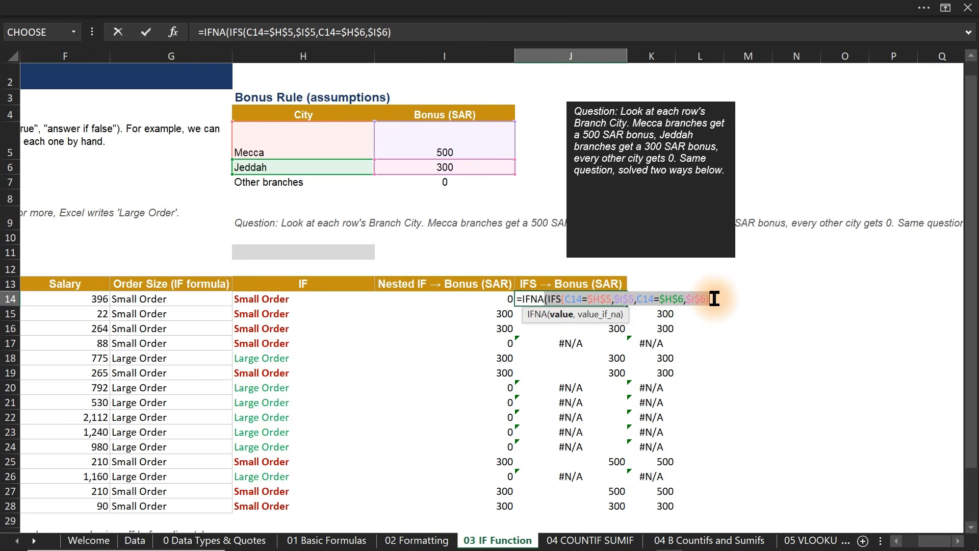
{"action": "left_click", "coordinate": [714, 298]}
{"action": "type", "text": ",0"}
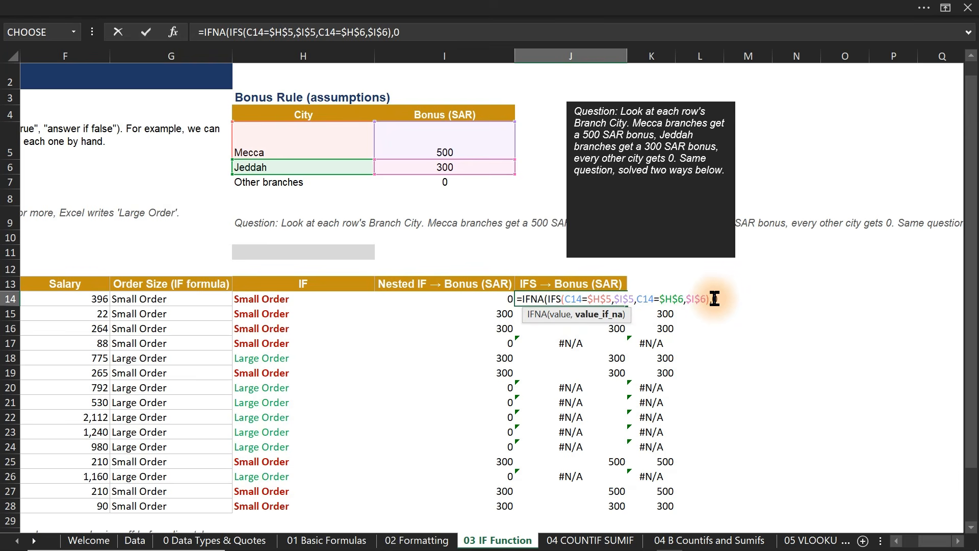
{"action": "key", "text": "Return"}
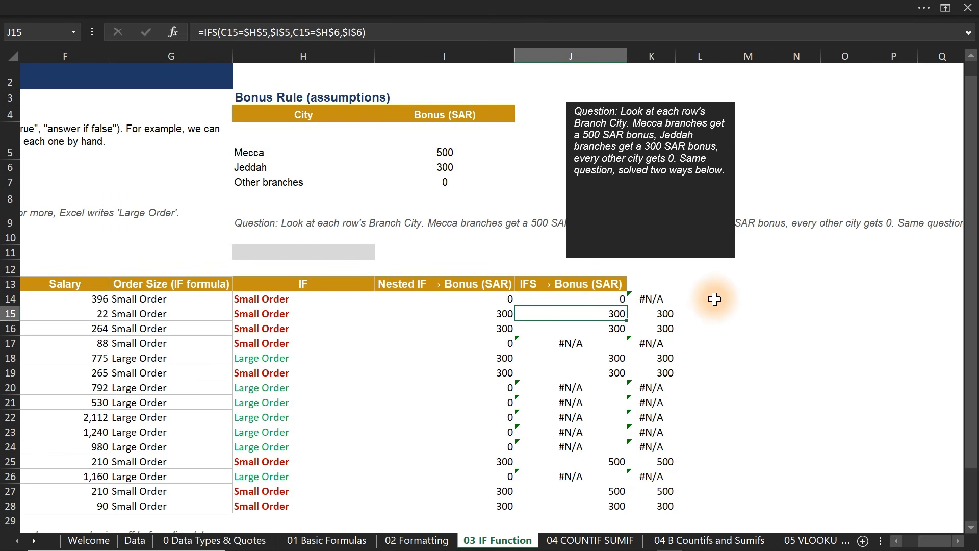
Step: Fill the IFNA formula from J14 down to J28 and open the formula in J14 for editing
{"action": "left_click", "coordinate": [602, 299]}
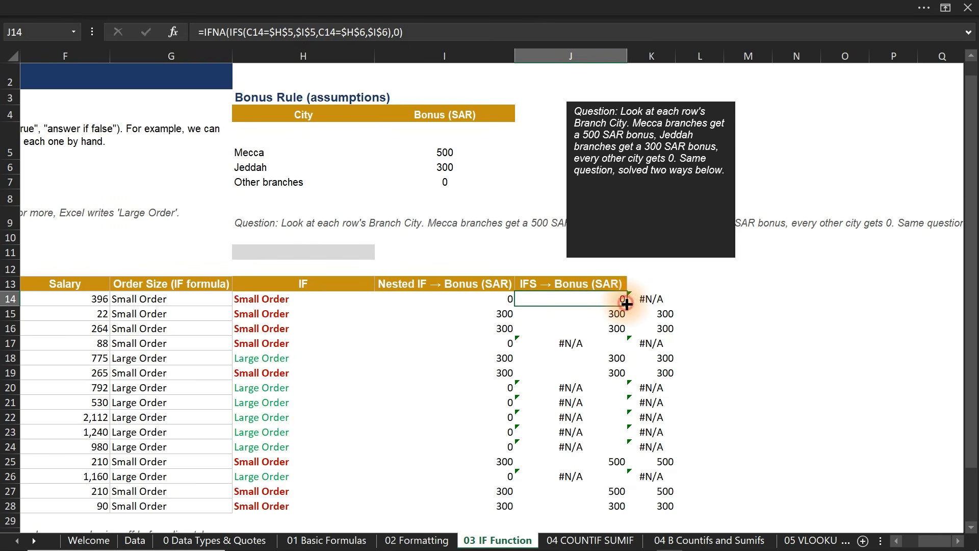
{"action": "double_click", "coordinate": [626, 304]}
{"action": "left_click", "coordinate": [579, 297]}
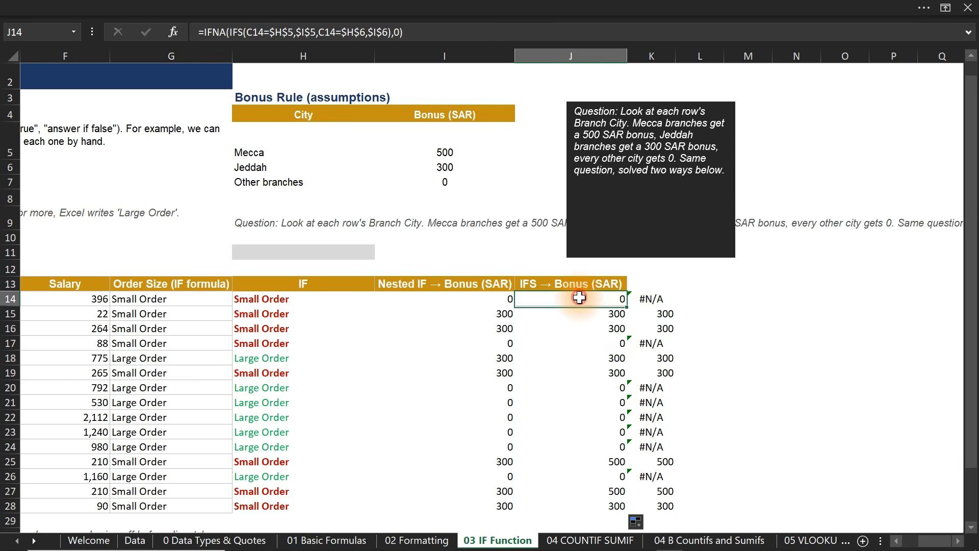
{"action": "double_click", "coordinate": [579, 298]}
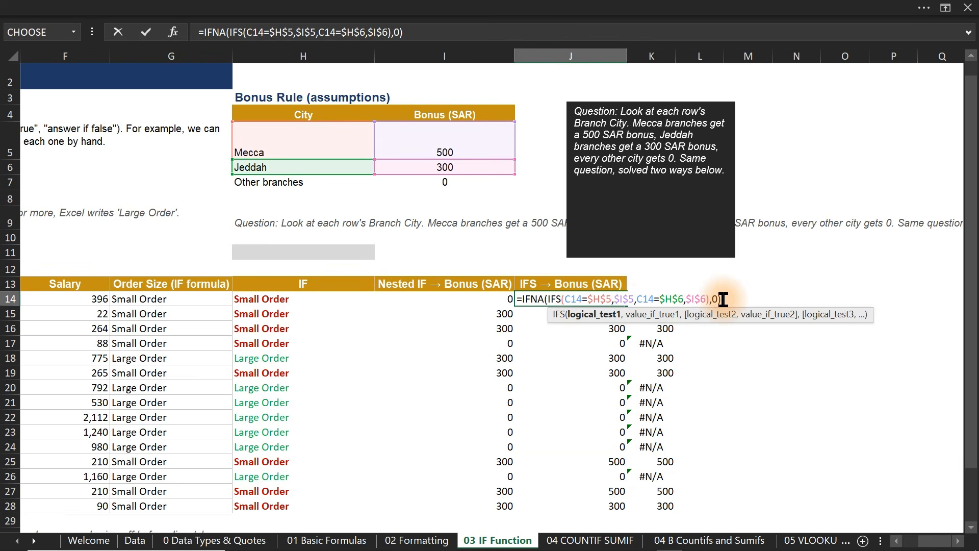
Step: Add TRUE as the third logical test with value 0 to the IFS formula in K14 and fill it down to K28
{"action": "key", "text": "Return"}
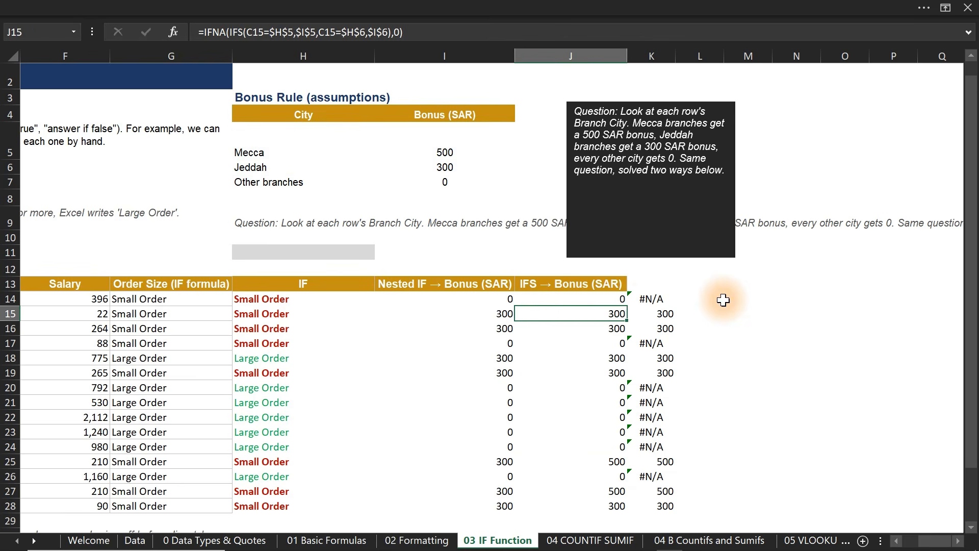
{"action": "left_click", "coordinate": [497, 314]}
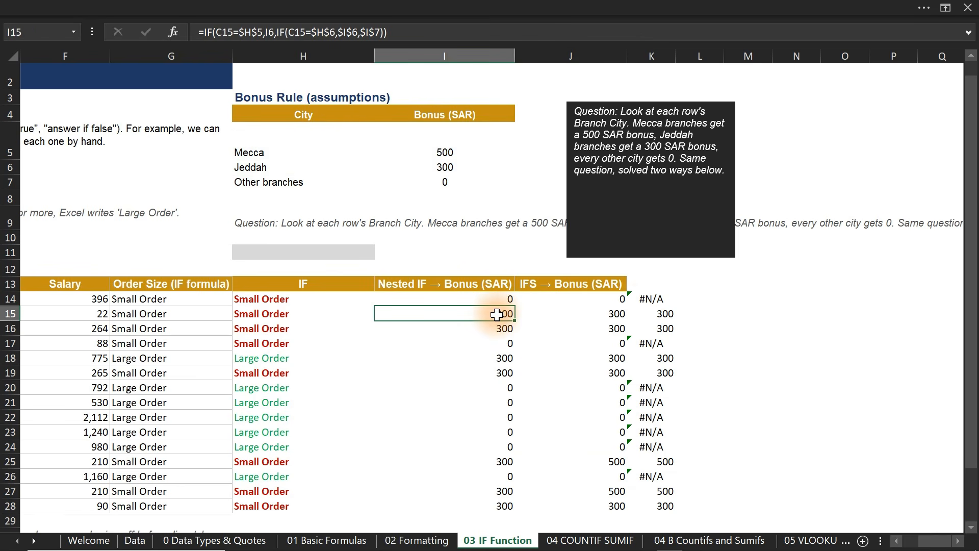
{"action": "left_click", "coordinate": [661, 298]}
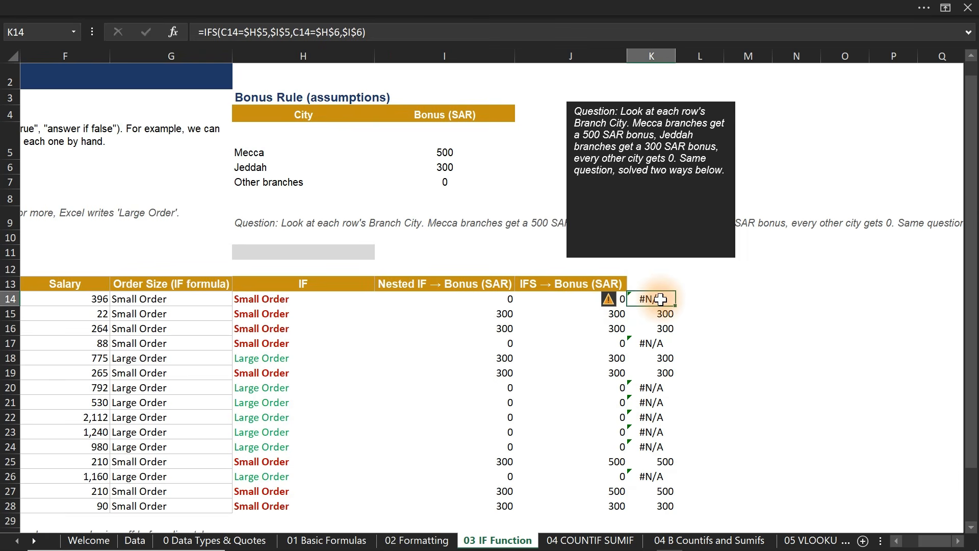
{"action": "double_click", "coordinate": [661, 299]}
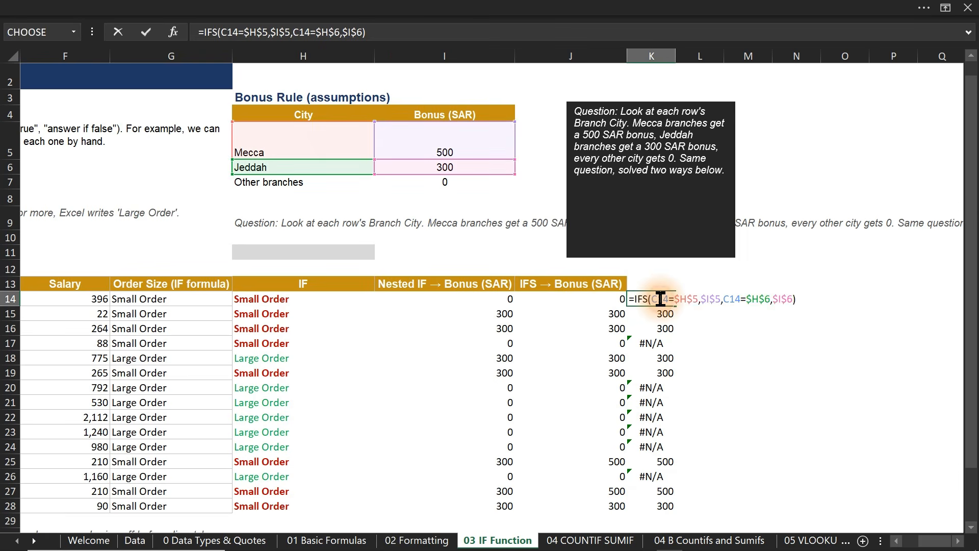
{"action": "left_click", "coordinate": [793, 299]}
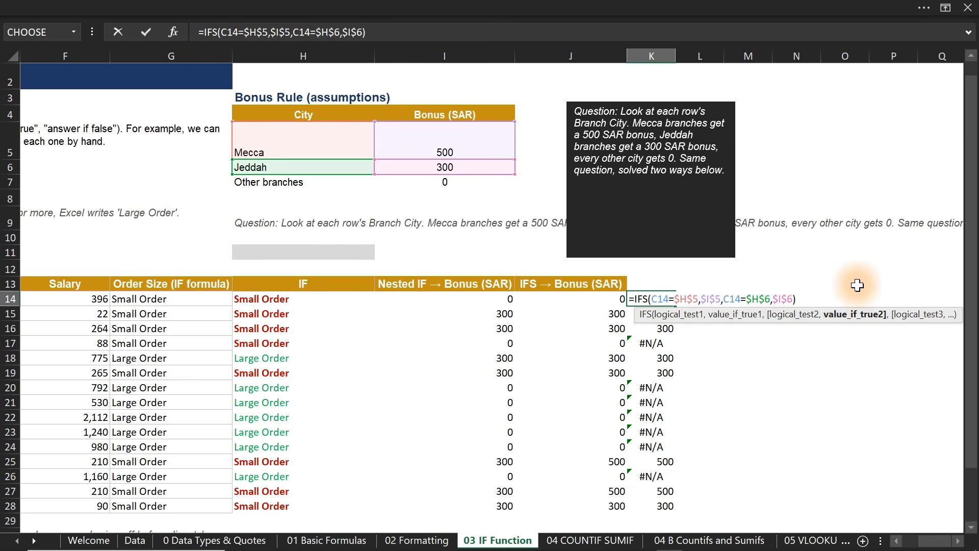
{"action": "type", "text": ","}
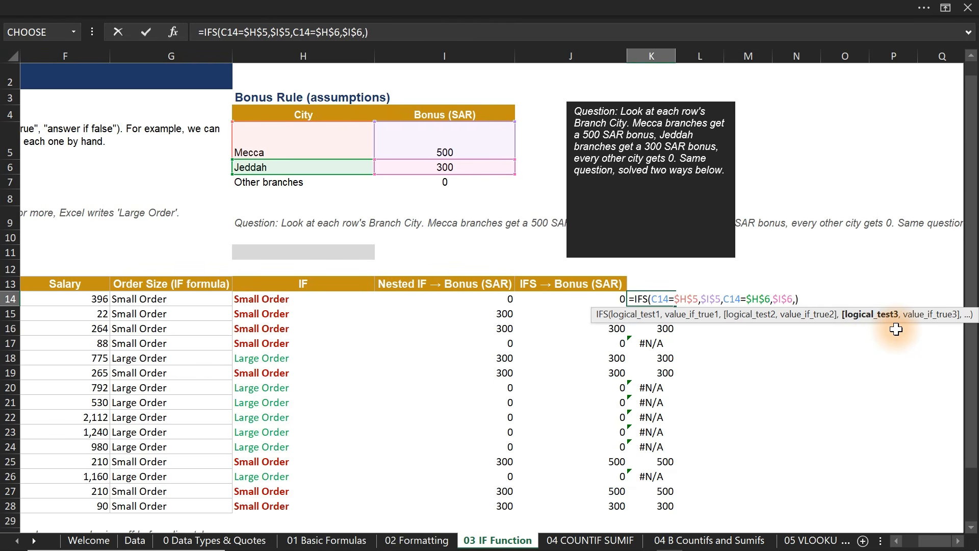
{"action": "type", "text": "TRUE,"}
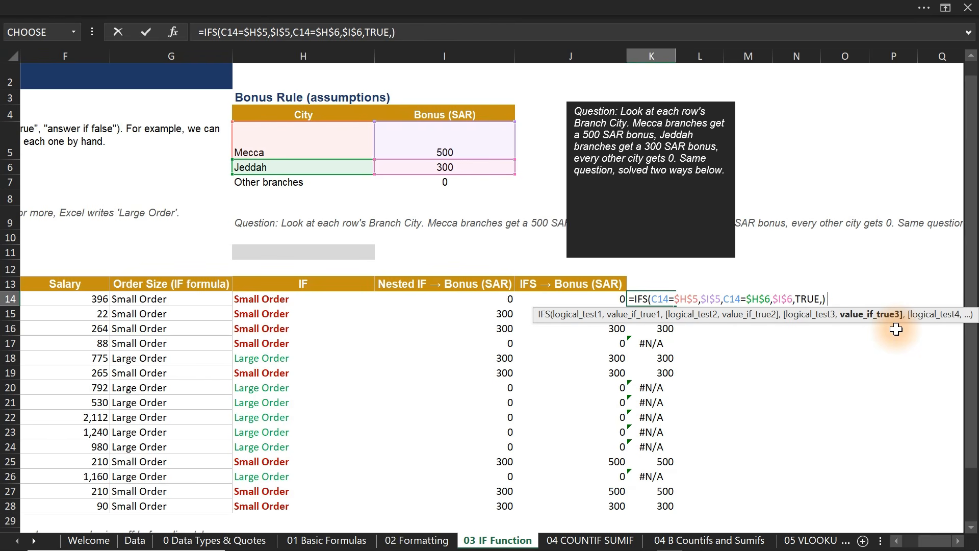
{"action": "type", "text": "0"}
{"action": "key", "text": "Return"}
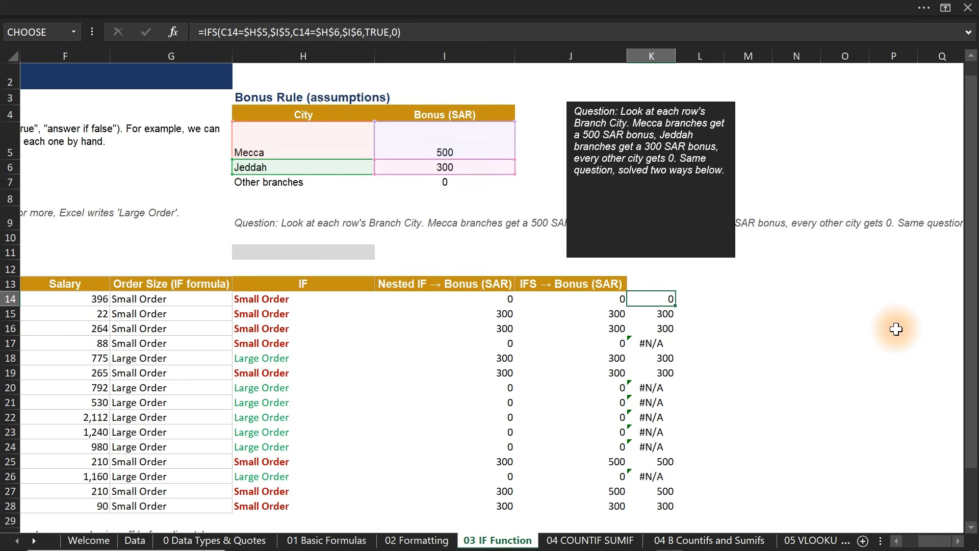
{"action": "left_click", "coordinate": [648, 296]}
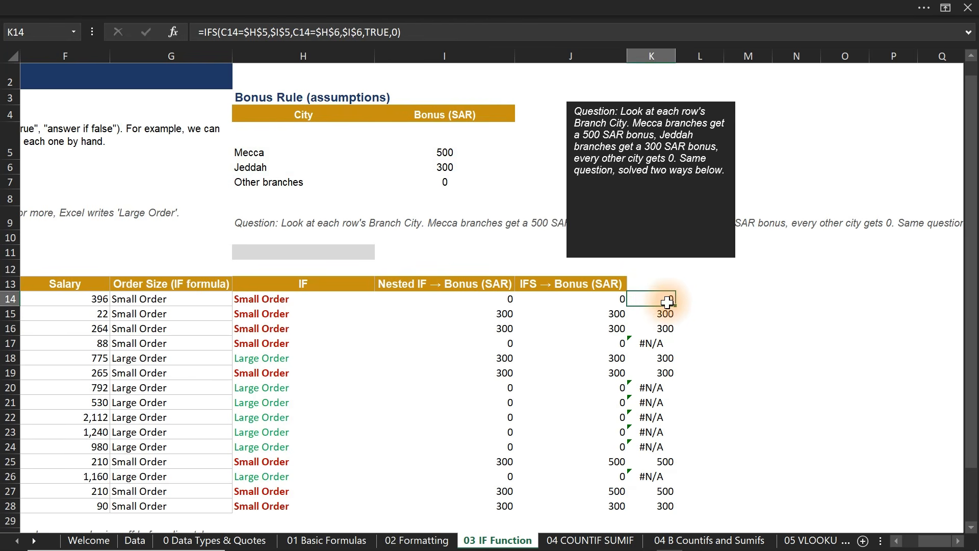
{"action": "double_click", "coordinate": [674, 306]}
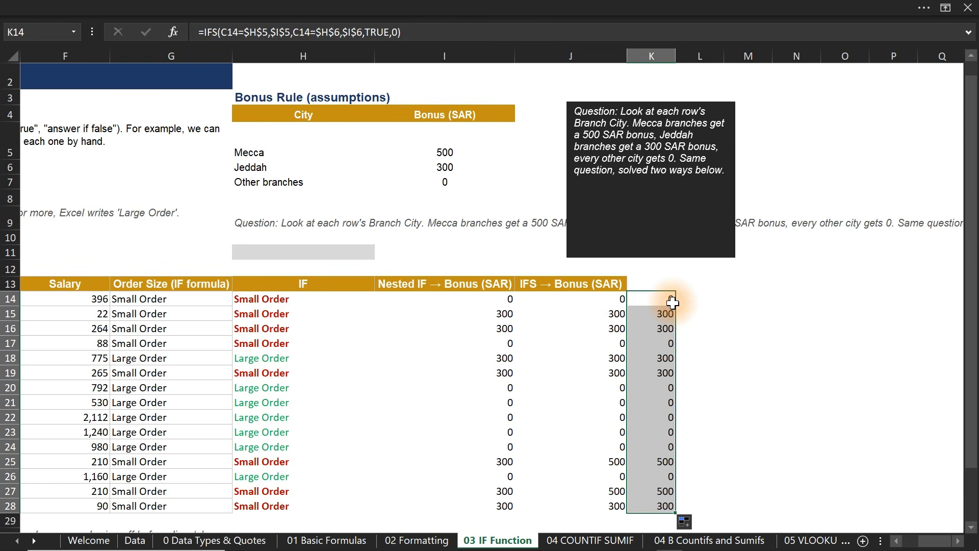
Step: Compare the IFS formula with the TRUE fallback in K14 against the IFNA-wrapped IFS formula in J14, leaving both unedited
{"action": "double_click", "coordinate": [649, 298]}
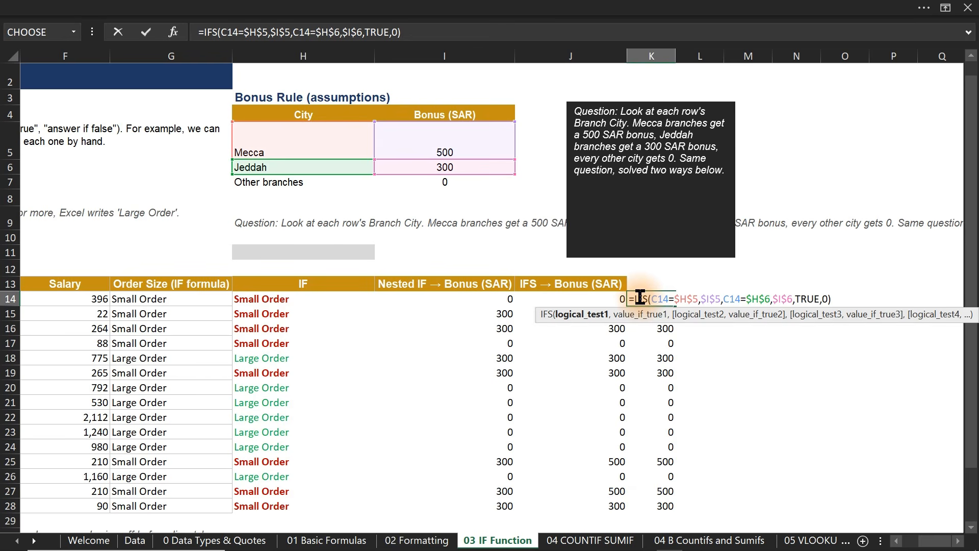
{"action": "key", "text": "Escape"}
{"action": "left_click", "coordinate": [598, 298]}
{"action": "double_click", "coordinate": [597, 298]}
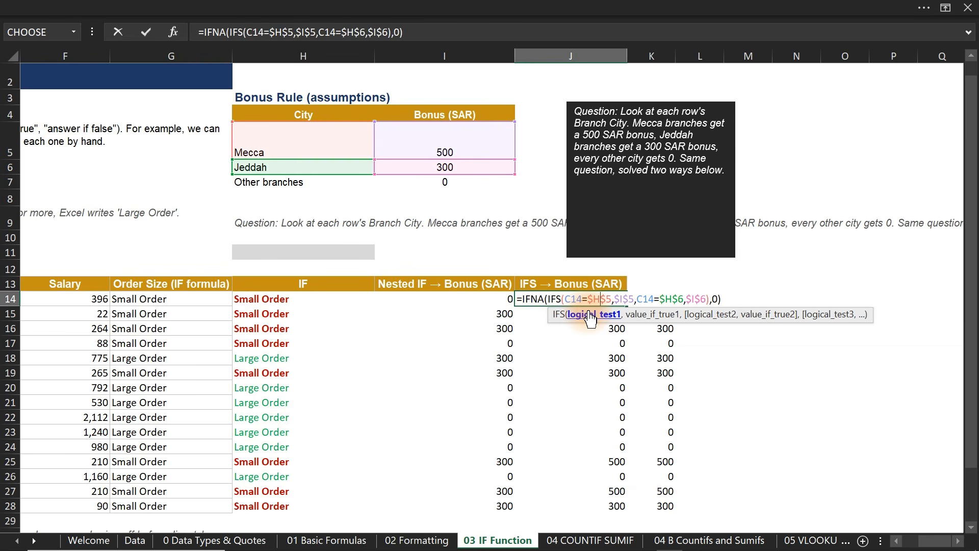
{"action": "key", "text": "Escape"}
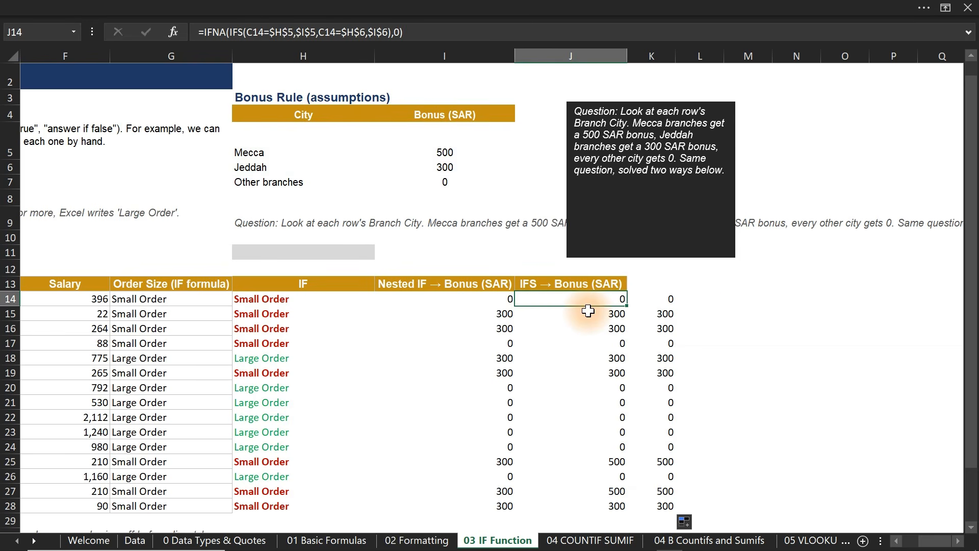